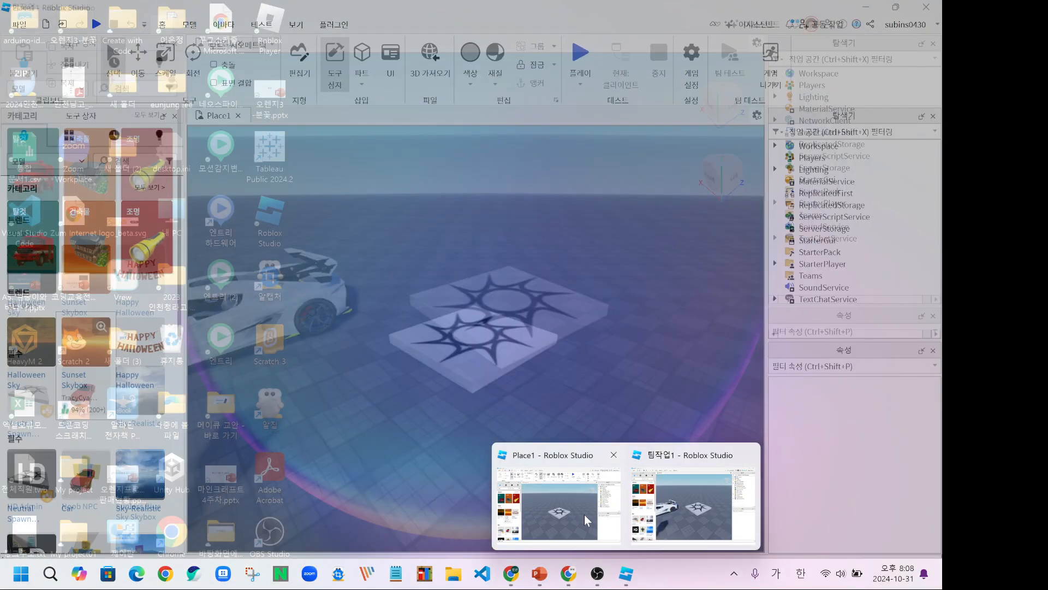
# Step: Close Place1, create a new place file, and keep the Home tools permanently displayed
pyautogui.click(580, 516)
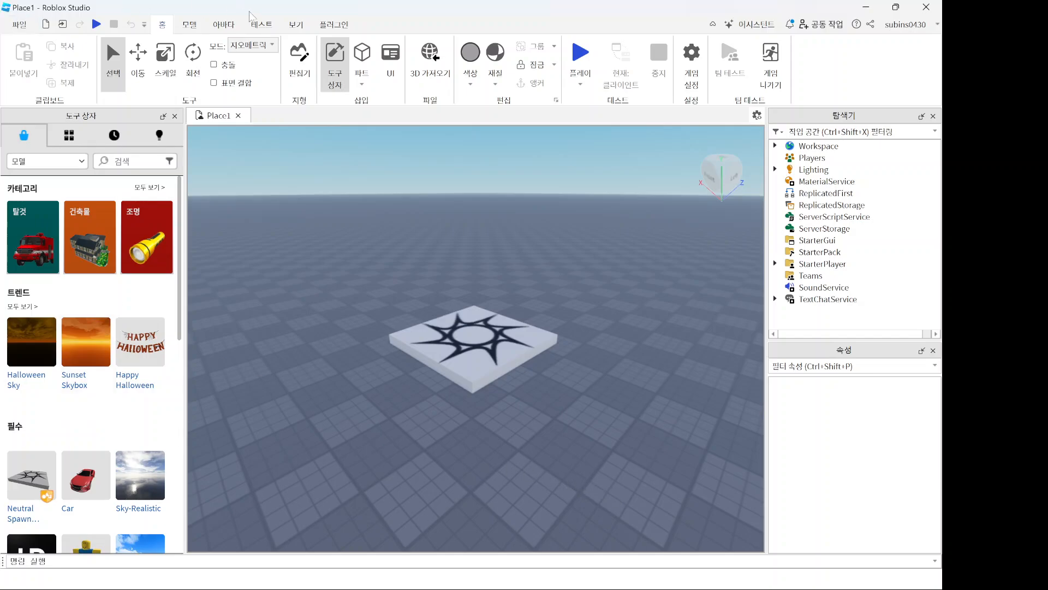
pyautogui.click(238, 115)
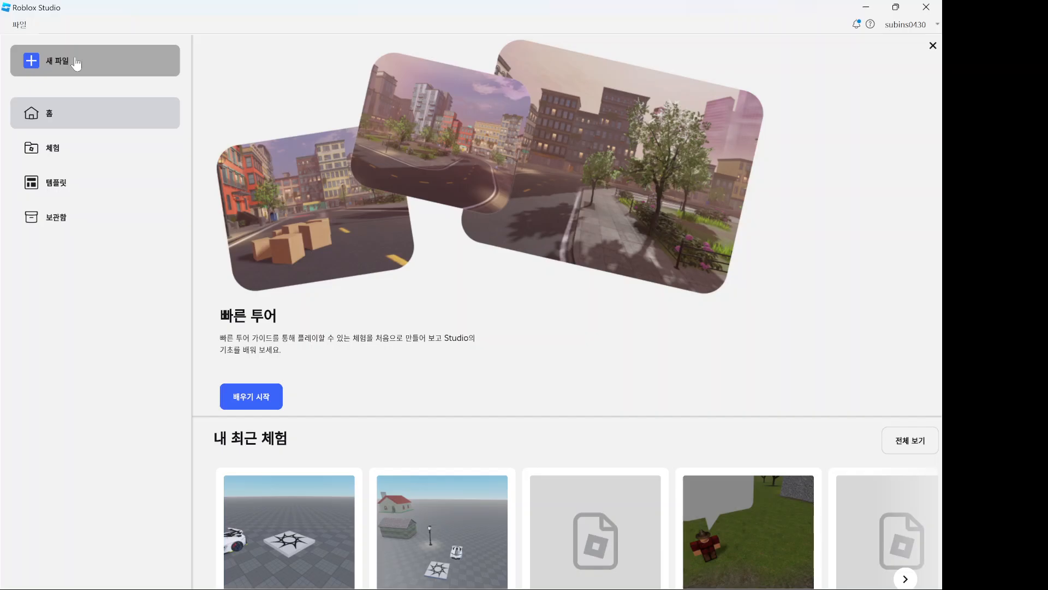
pyautogui.click(75, 64)
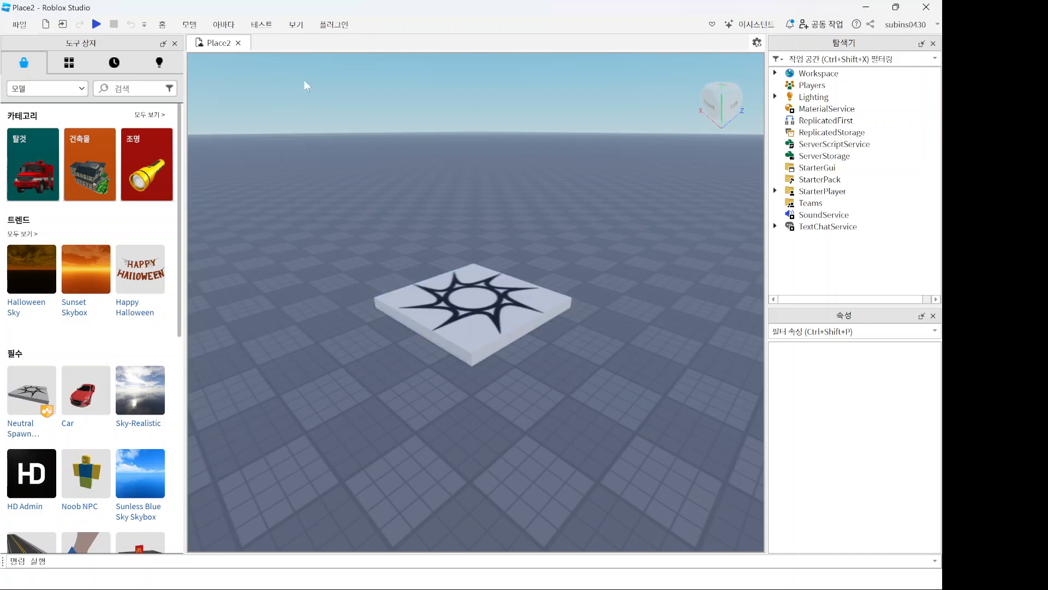
pyautogui.click(160, 26)
pyautogui.doubleClick(160, 29)
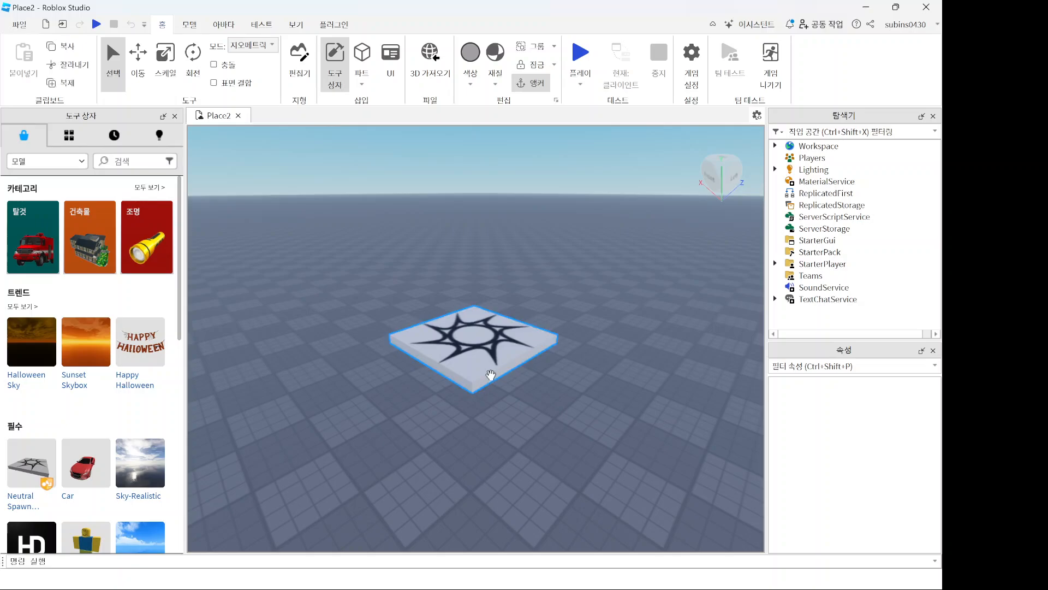
pyautogui.rightClick(490, 375)
pyautogui.click(521, 310)
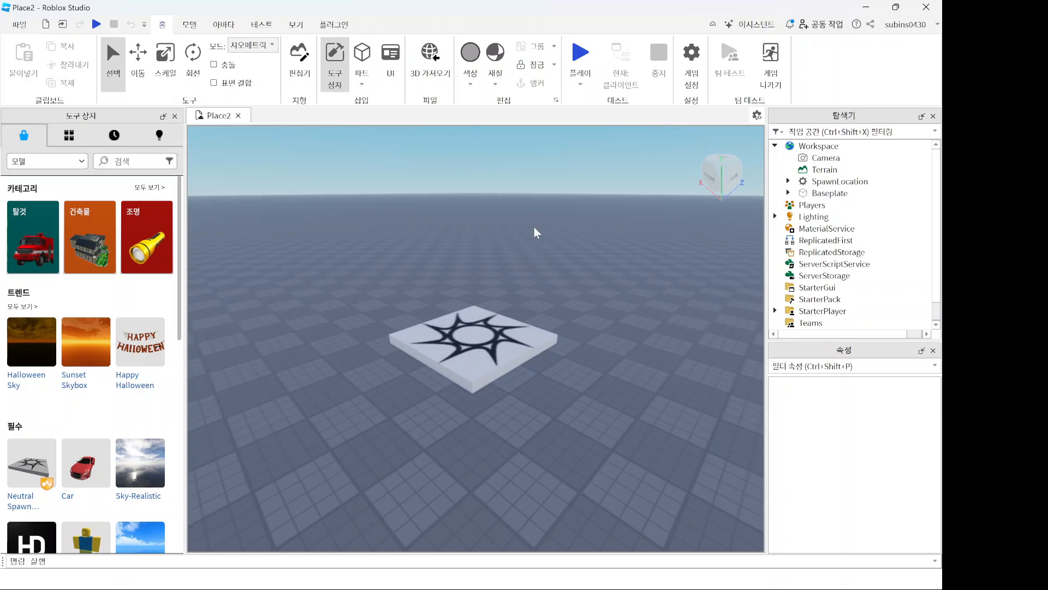
# Step: Save the new place to a local file as 팀작업1.rbxl, replacing the existing file of that name
pyautogui.click(19, 24)
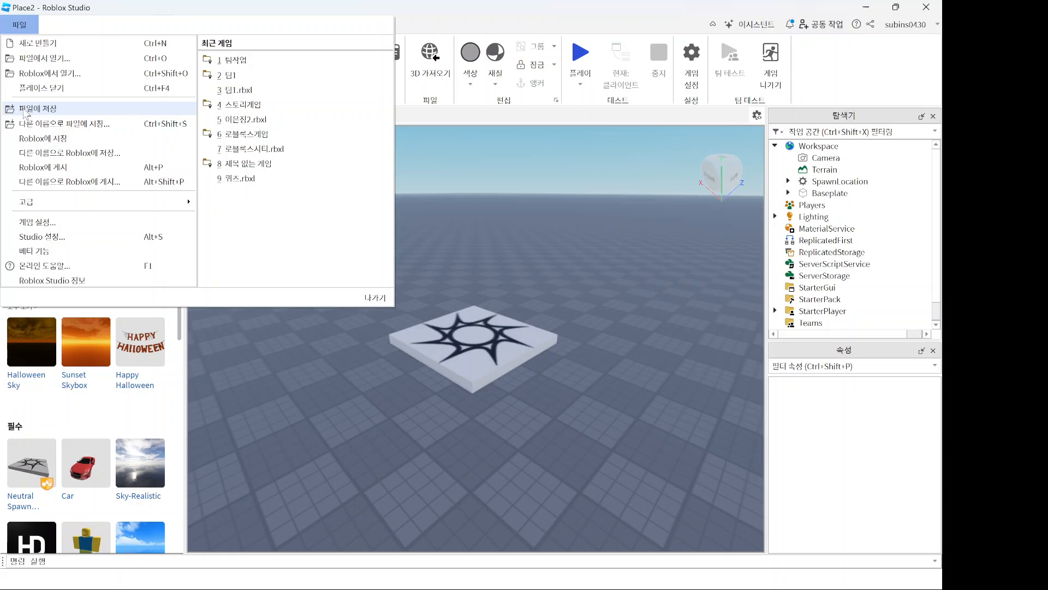
pyautogui.click(24, 111)
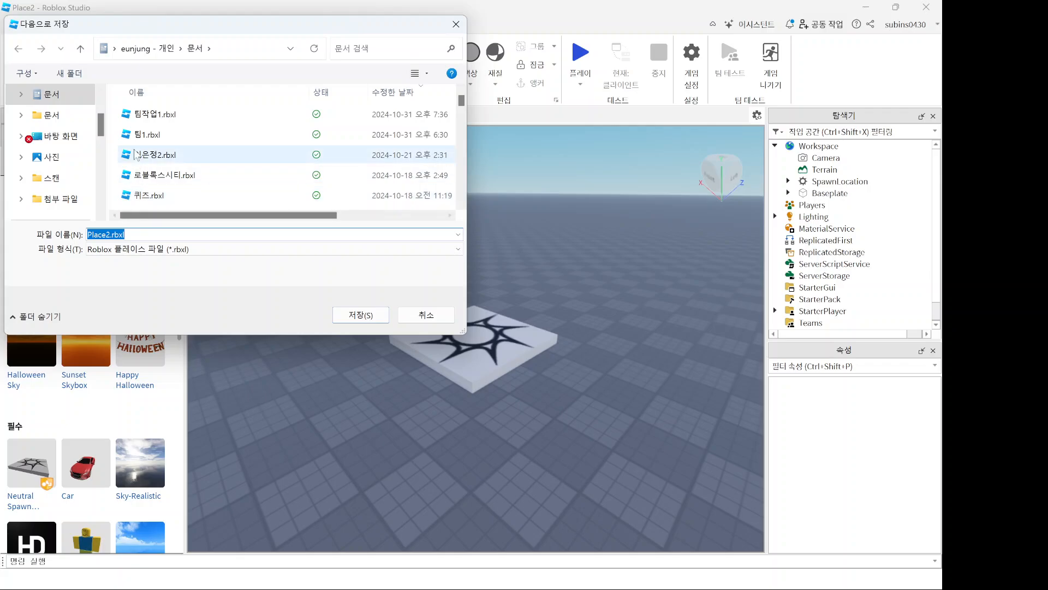
pyautogui.click(147, 115)
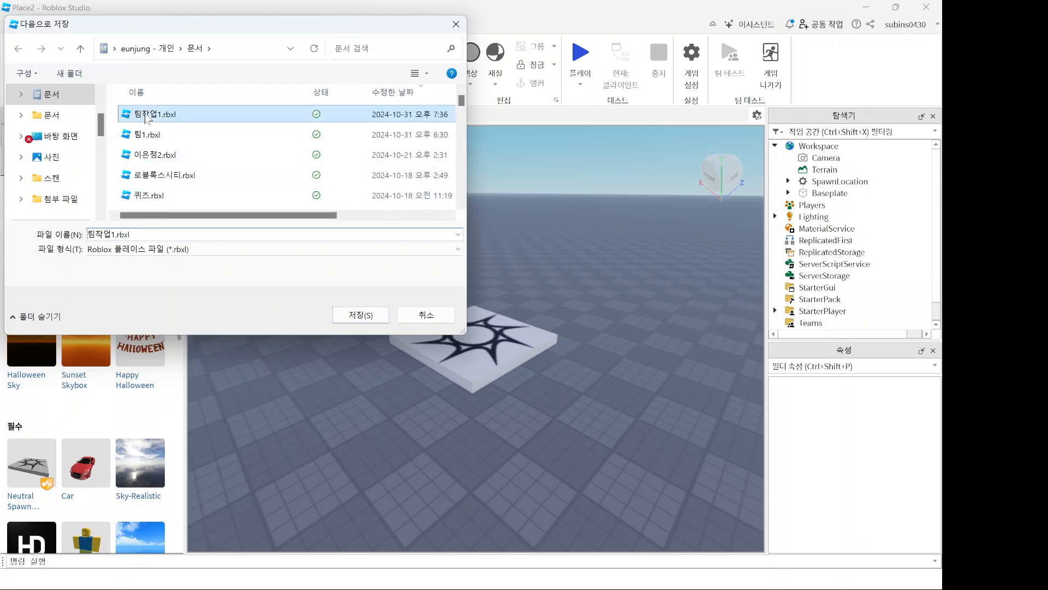
pyautogui.click(370, 313)
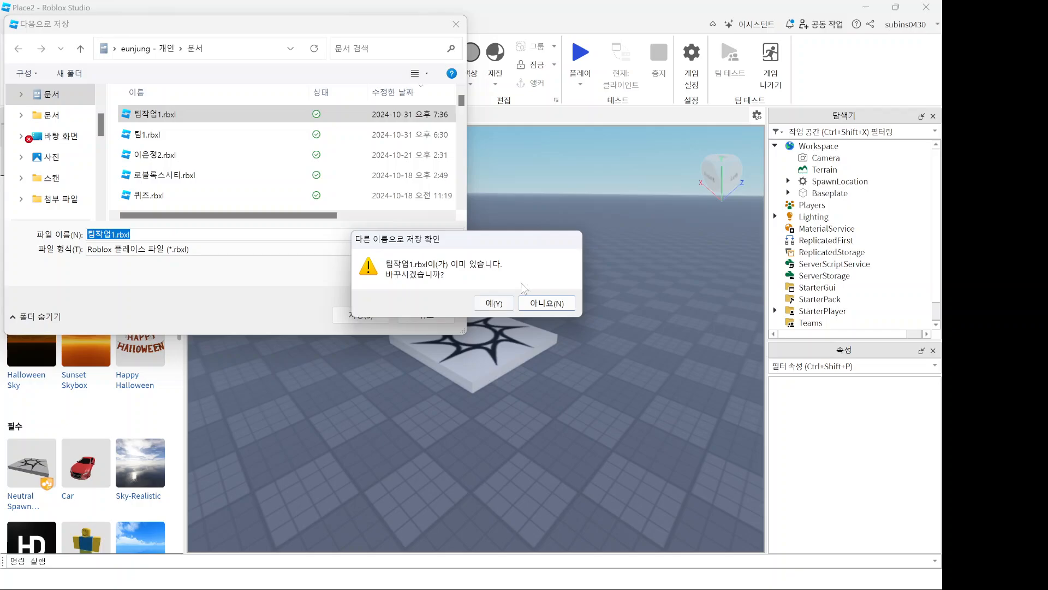
pyautogui.click(496, 302)
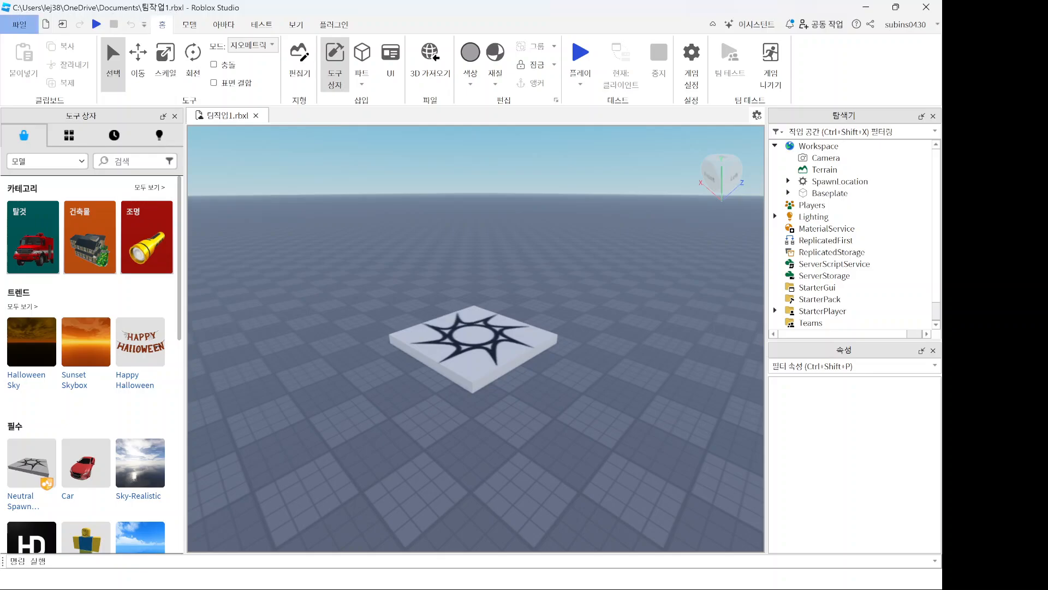
# Step: Publish the place to Roblox as a new game named 팀작업 with team creation enabled
pyautogui.click(19, 25)
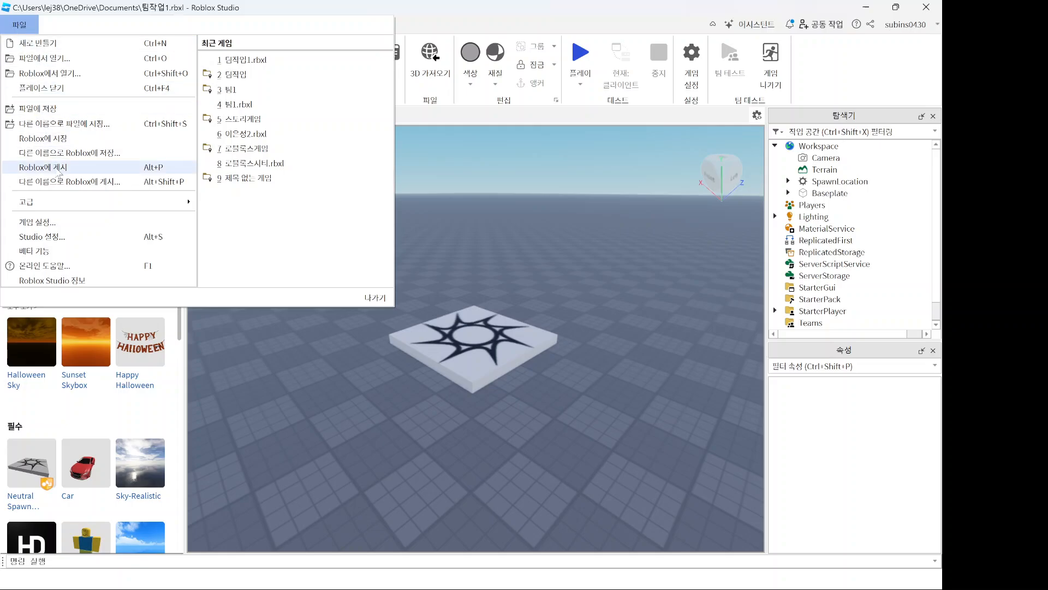
pyautogui.click(60, 167)
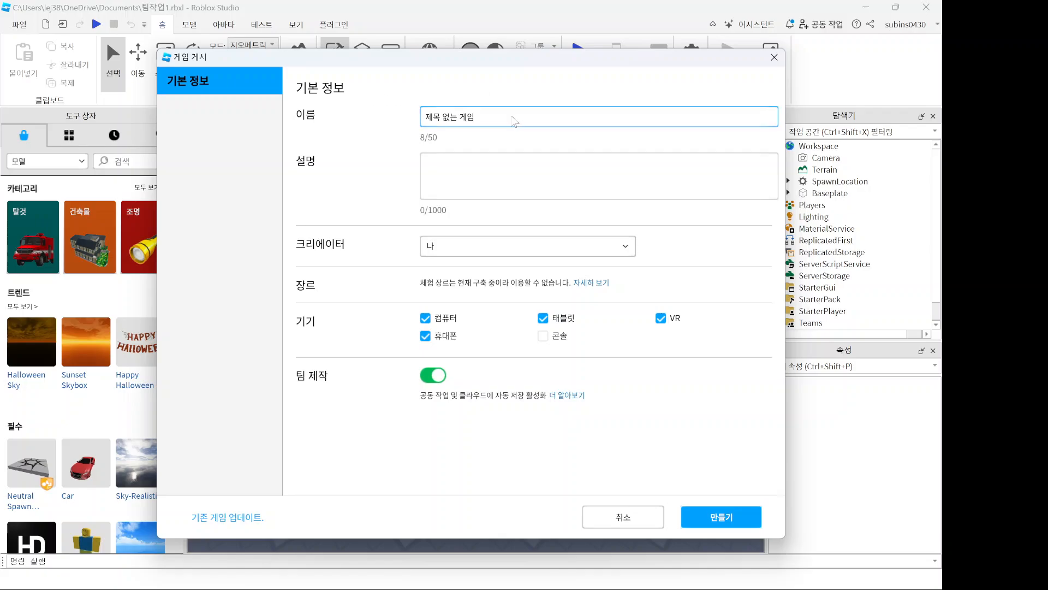
pyautogui.moveTo(481, 118); pyautogui.dragTo(398, 121)
pyautogui.write('xla')
pyautogui.press('BackSpace')
pyautogui.press('BackSpace')
pyautogui.press('BackSpace')
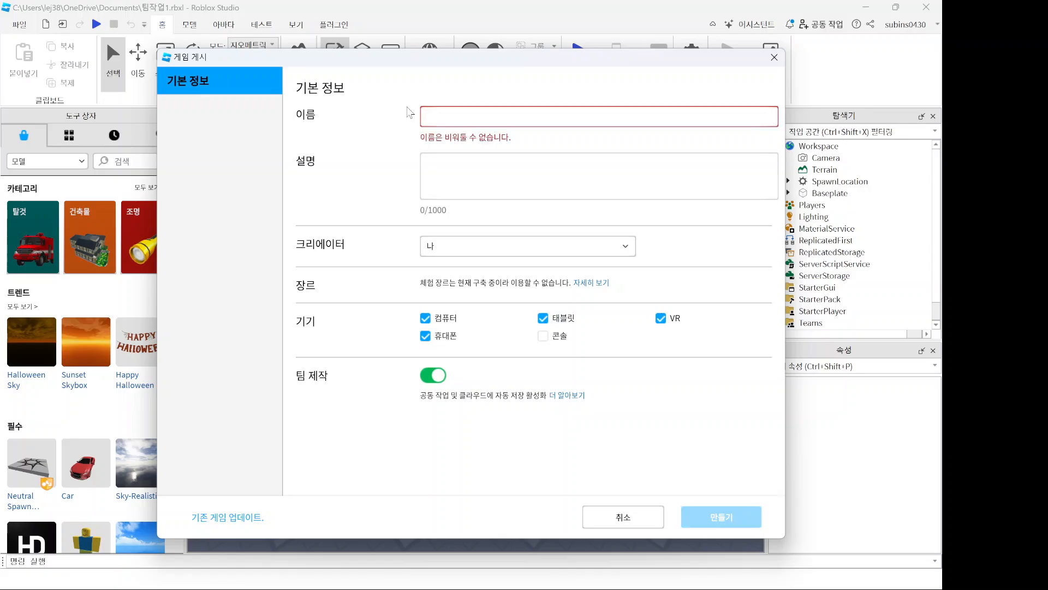
pyautogui.write('팀작업')
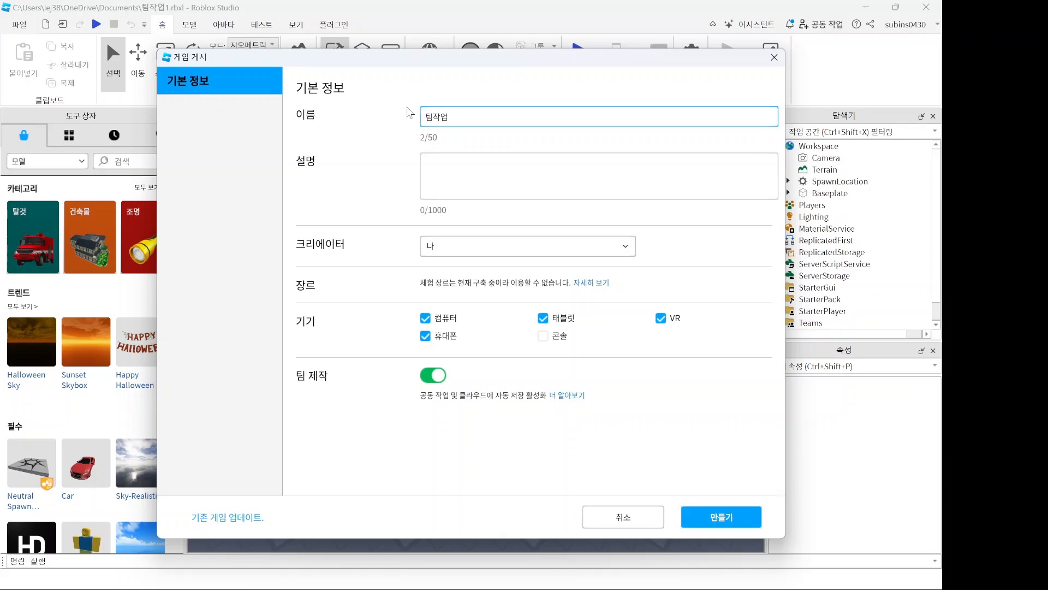
pyautogui.click(704, 516)
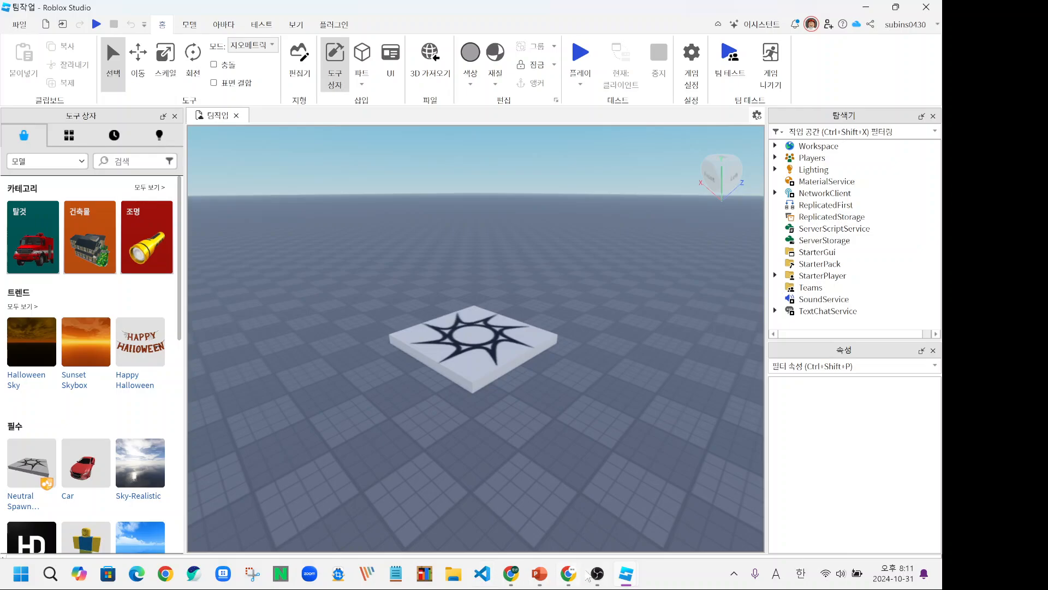
# Step: Switch to the Roblox website in Chrome and search the members for the friend's username
pyautogui.moveTo(559, 574)
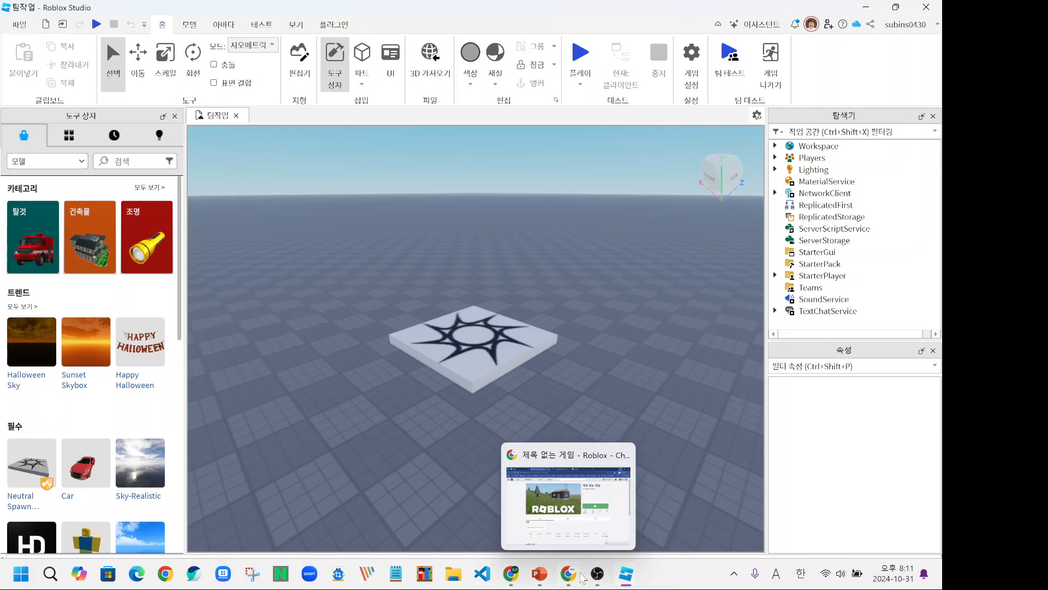
pyautogui.click(570, 513)
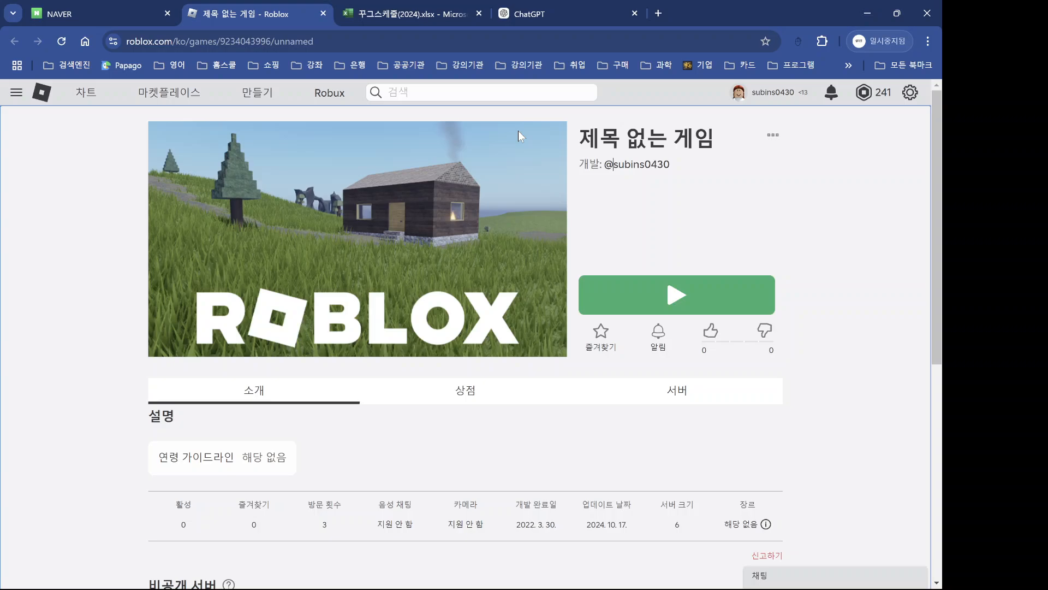
pyautogui.press('/')
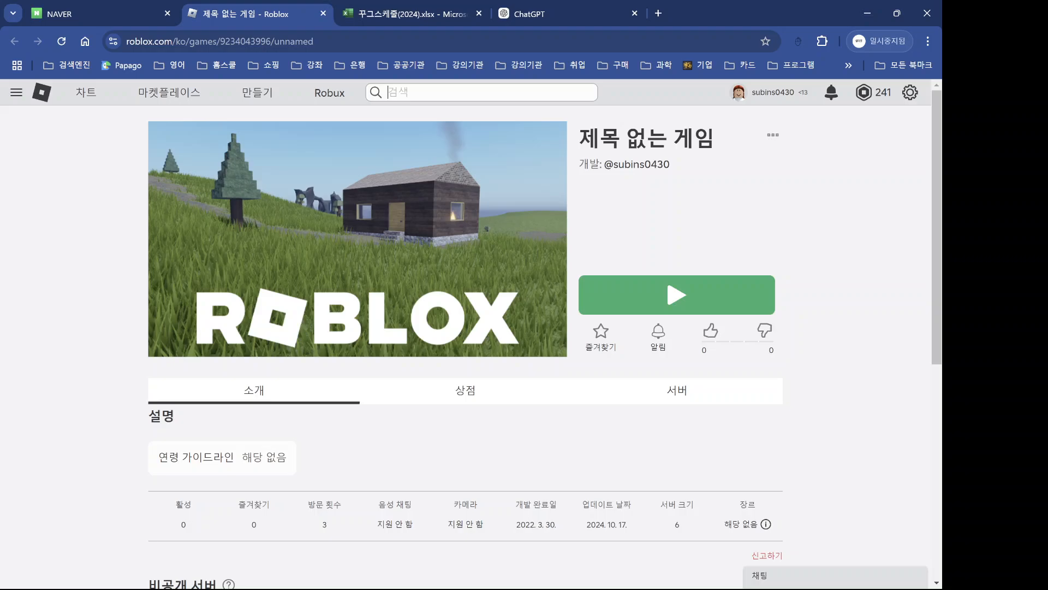
pyautogui.write('ㄱ')
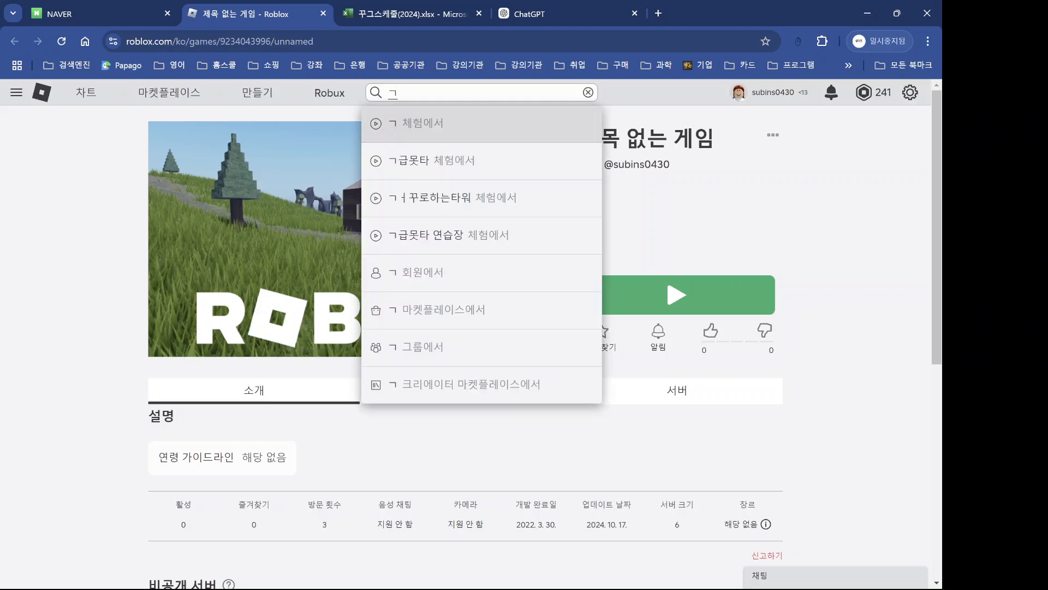
pyautogui.press('BackSpace')
pyautogui.write('r')
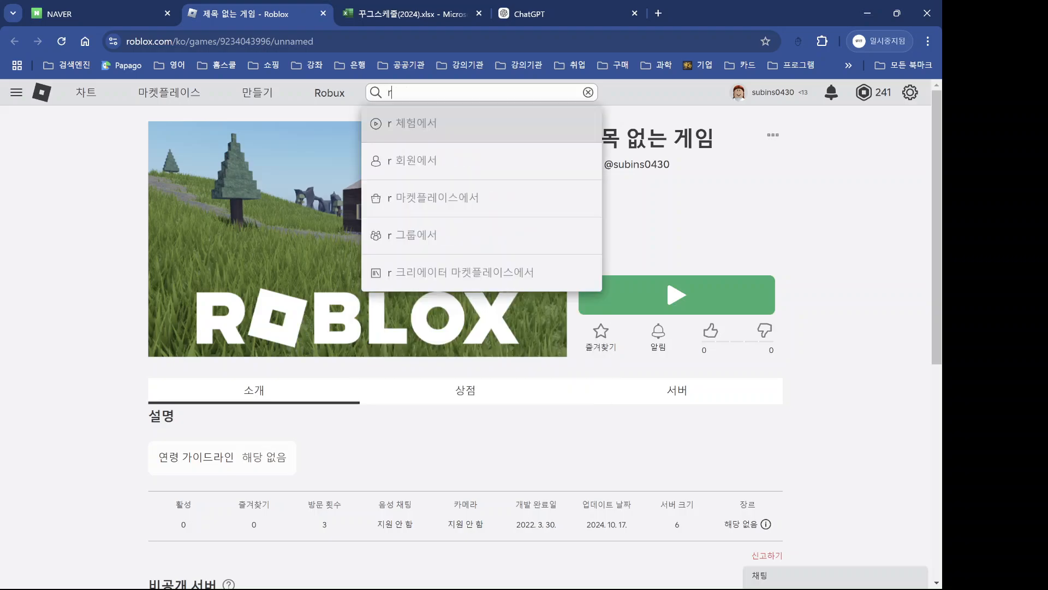
pyautogui.press('BackSpace')
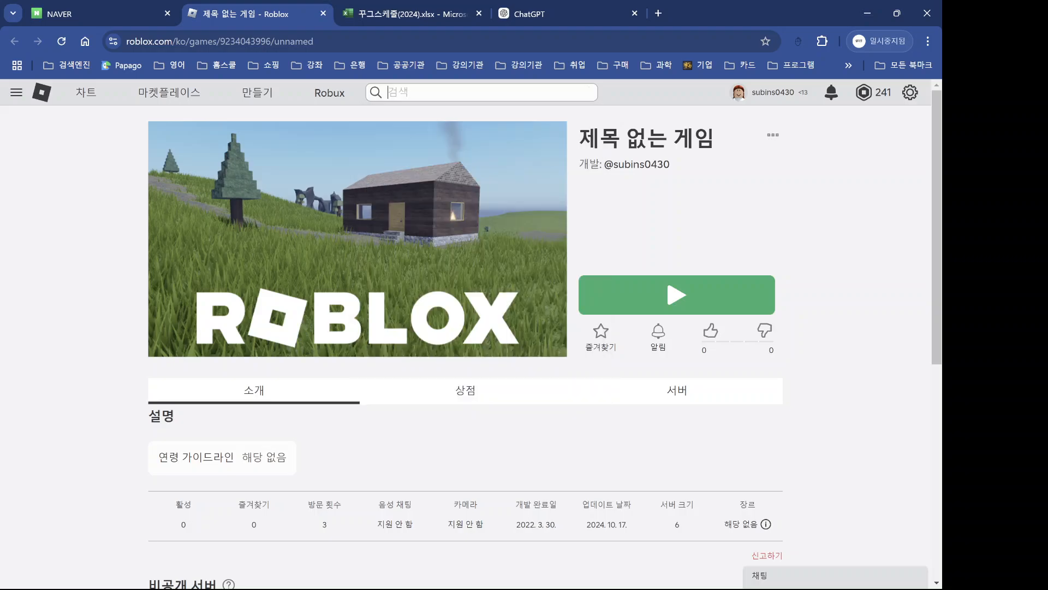
pyautogui.write('hobi')
pyautogui.write('n')
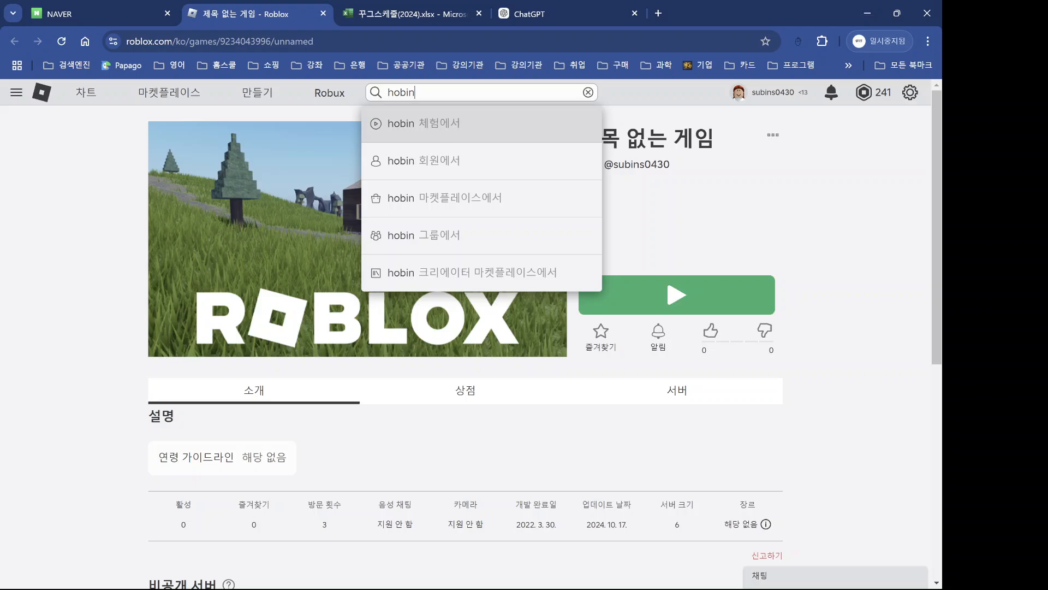
pyautogui.write('s0220')
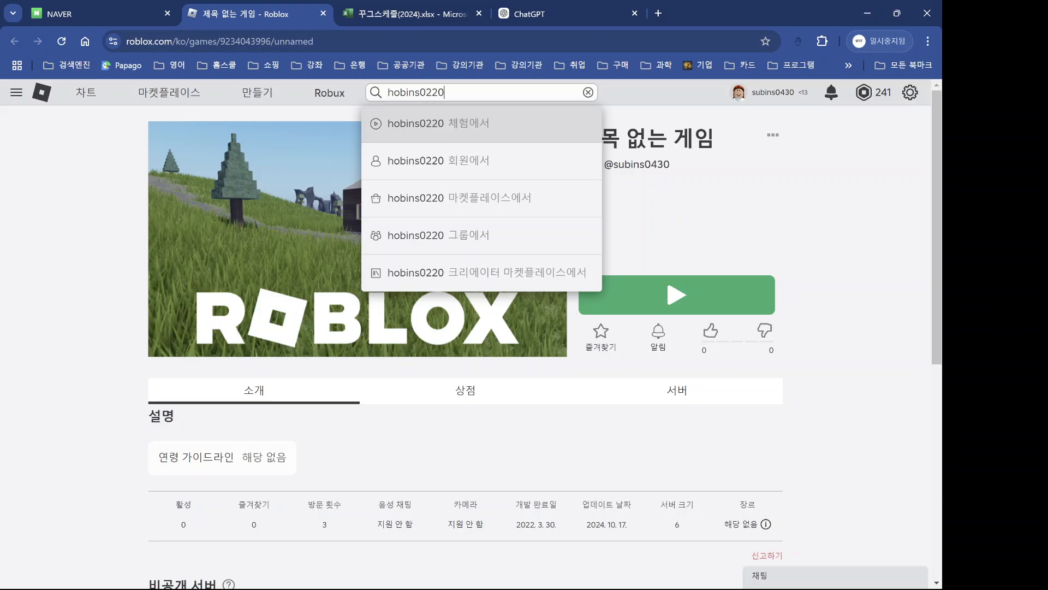
pyautogui.click(437, 168)
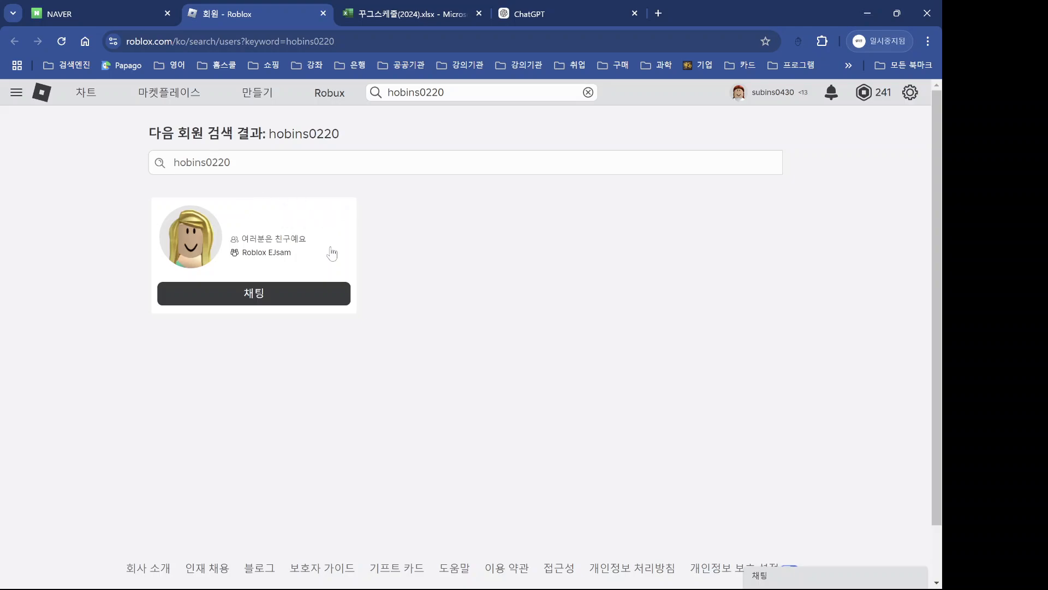
# Step: Remove the letter "s" from the searched username and search the members again
pyautogui.click(420, 92)
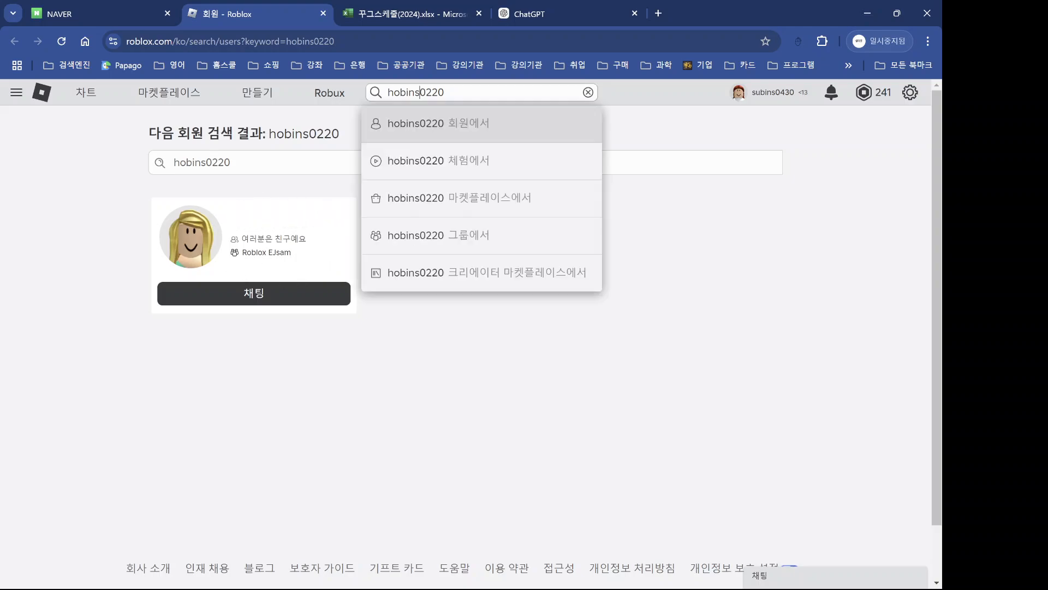
pyautogui.press('BackSpace')
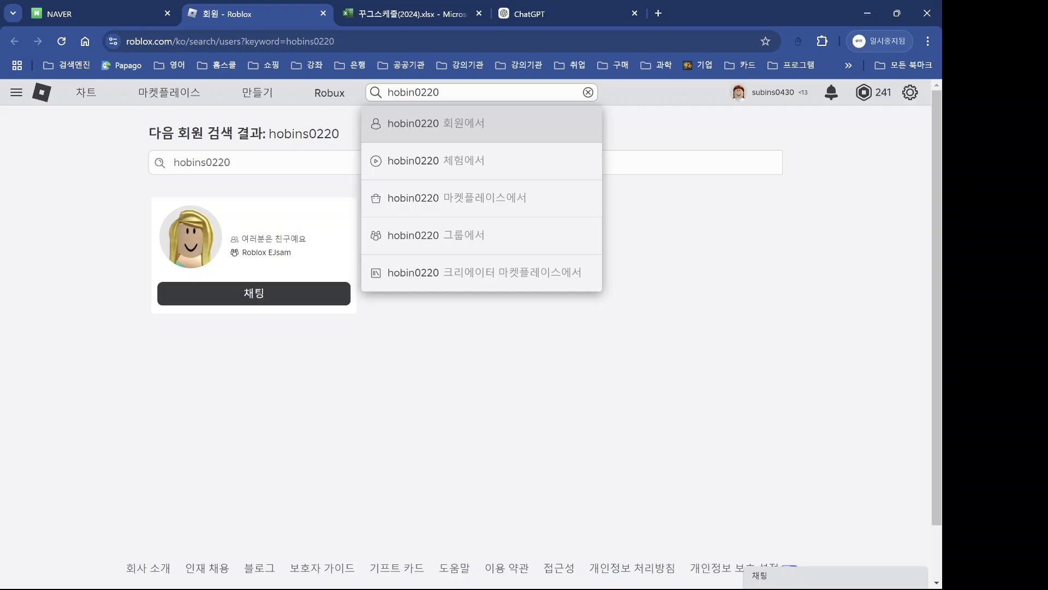
pyautogui.click(437, 125)
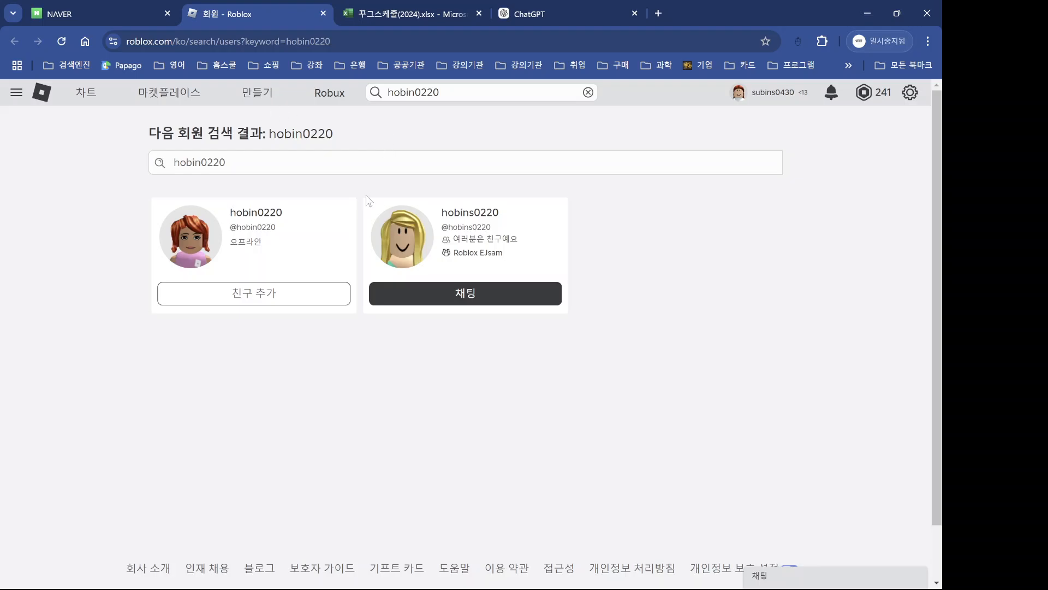
# Step: Switch back to Roblox Studio and add the friend by username as a collaborator on the 팀작업 game
pyautogui.click(857, 21)
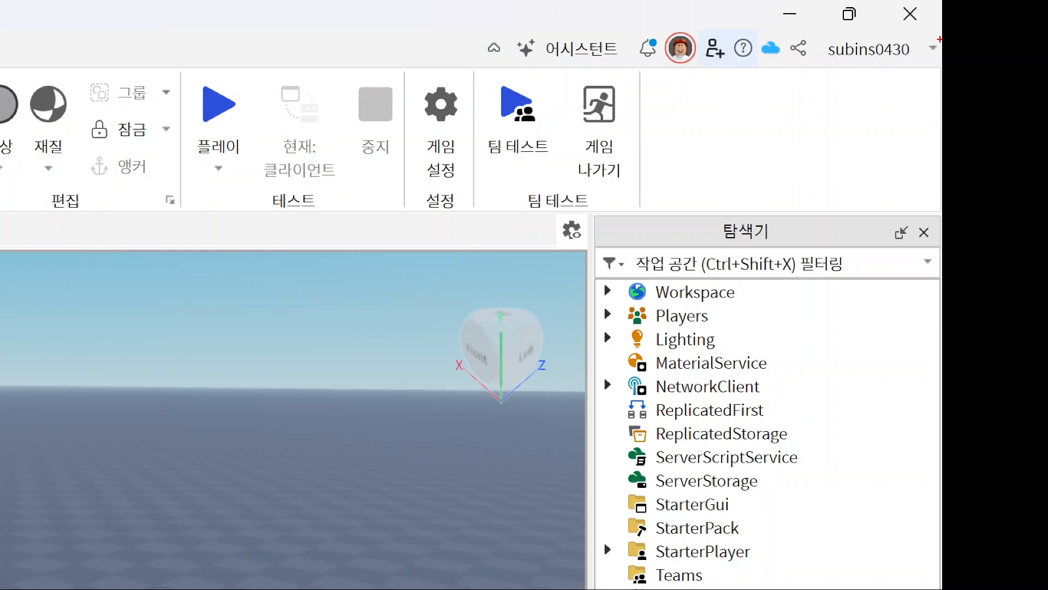
pyautogui.moveTo(918, 70)
pyautogui.mouseDown()
pyautogui.moveTo(820, 76)
pyautogui.moveTo(891, 24)
pyautogui.moveTo(896, 86)
pyautogui.mouseUp()
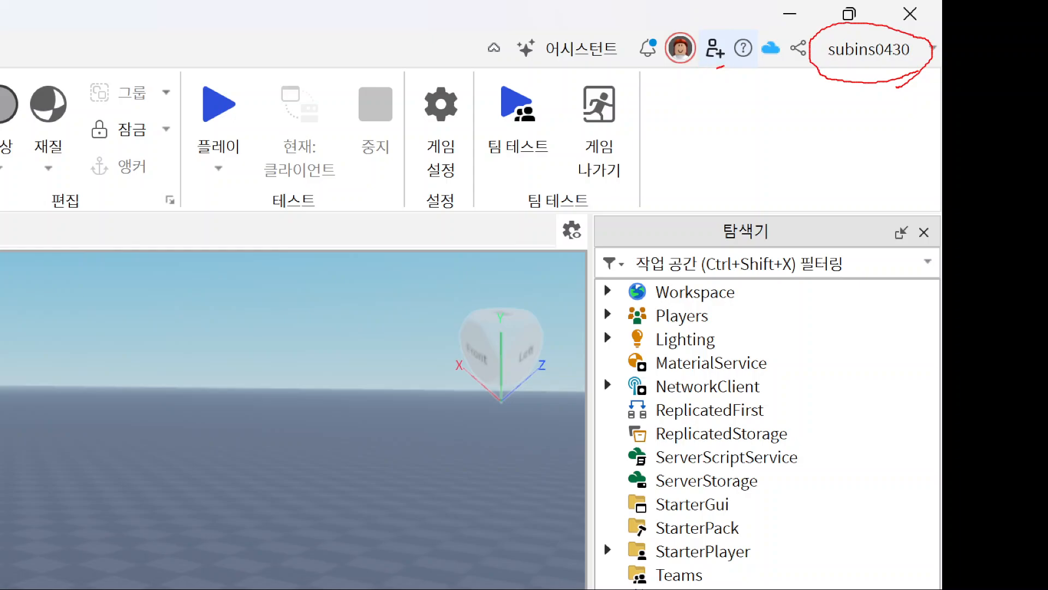
pyautogui.moveTo(716, 69)
pyautogui.mouseDown()
pyautogui.moveTo(698, 36)
pyautogui.moveTo(735, 50)
pyautogui.moveTo(720, 66)
pyautogui.mouseUp()
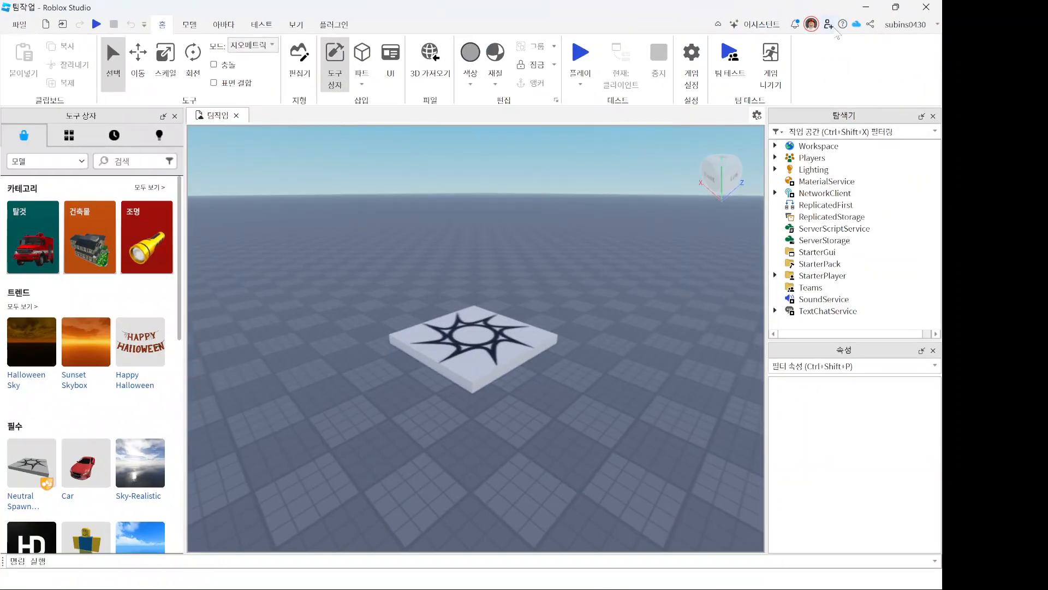
pyautogui.click(714, 48)
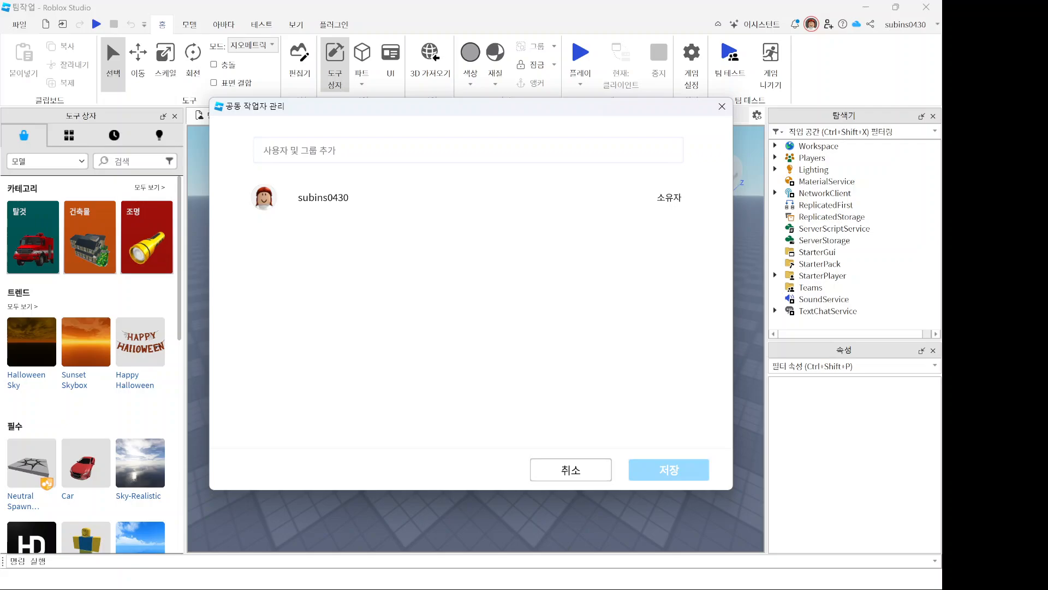
pyautogui.write('hobins0')
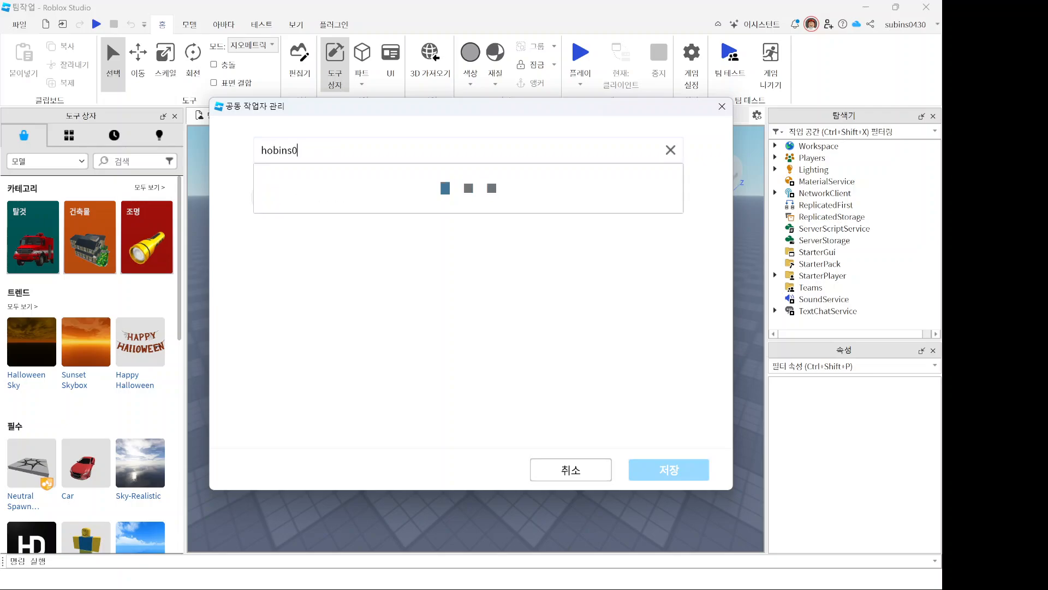
pyautogui.write('220')
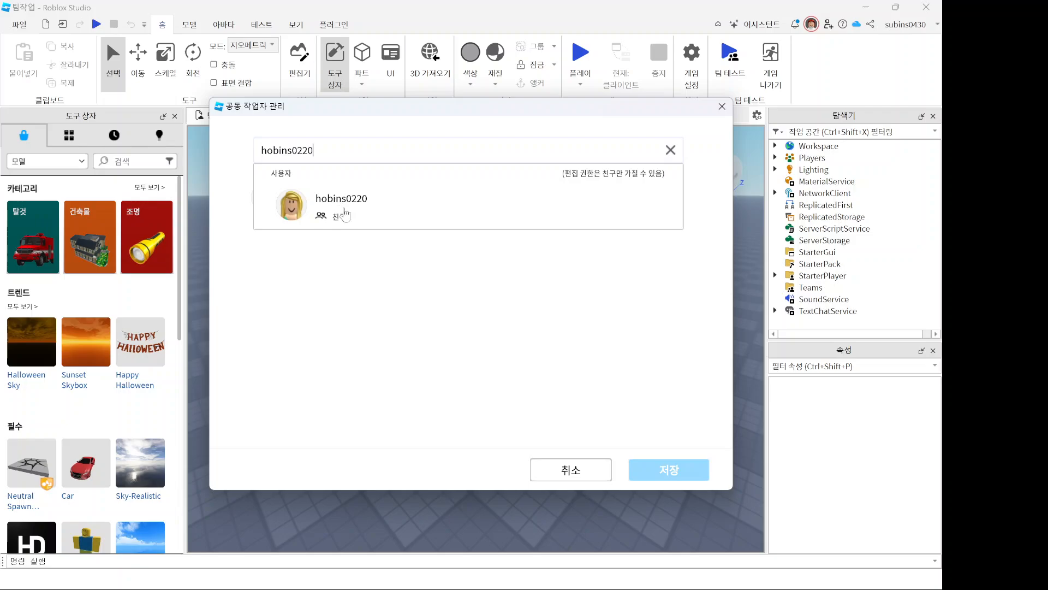
pyautogui.click(345, 214)
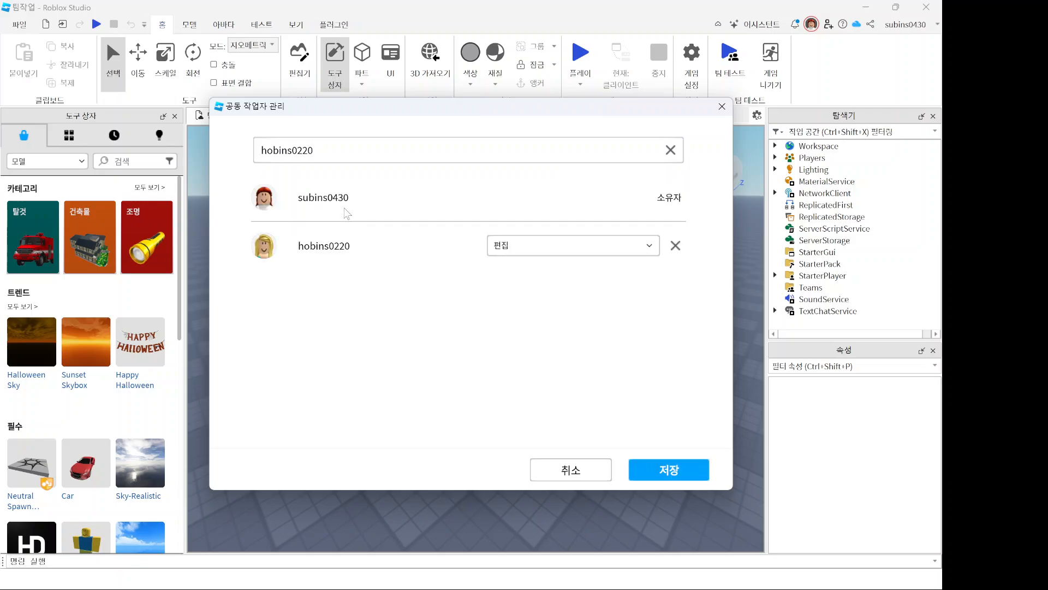
# Step: Give the added friend the 편집 permission and save the collaborator list
pyautogui.click(539, 249)
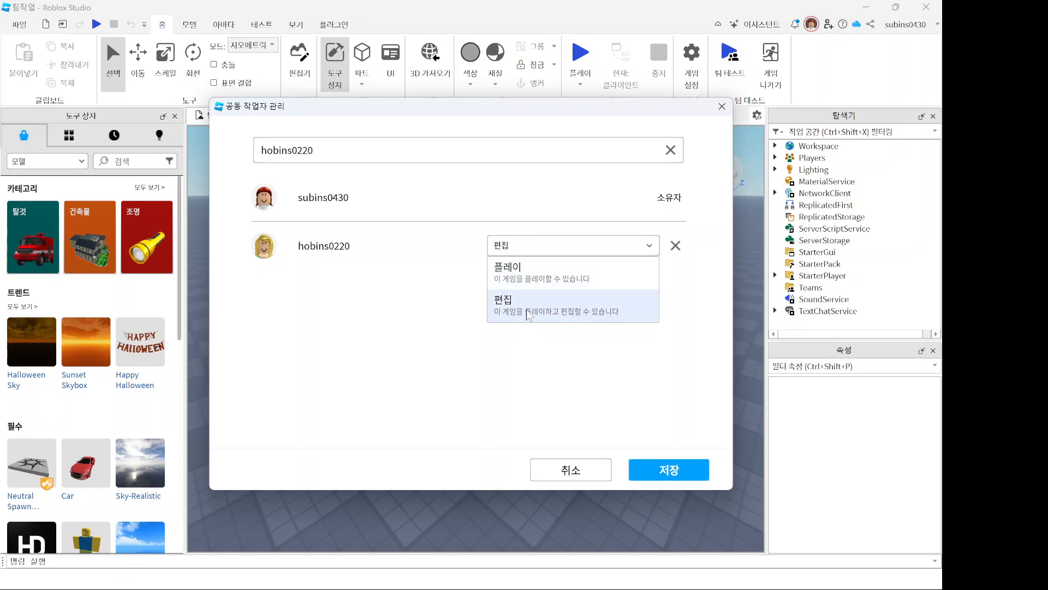
pyautogui.click(527, 315)
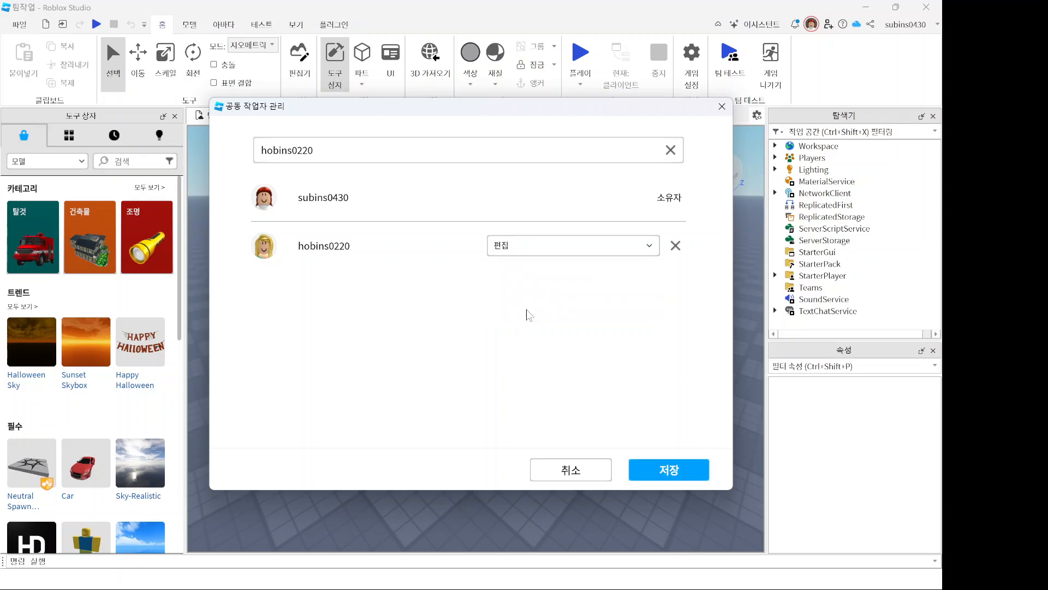
pyautogui.click(666, 471)
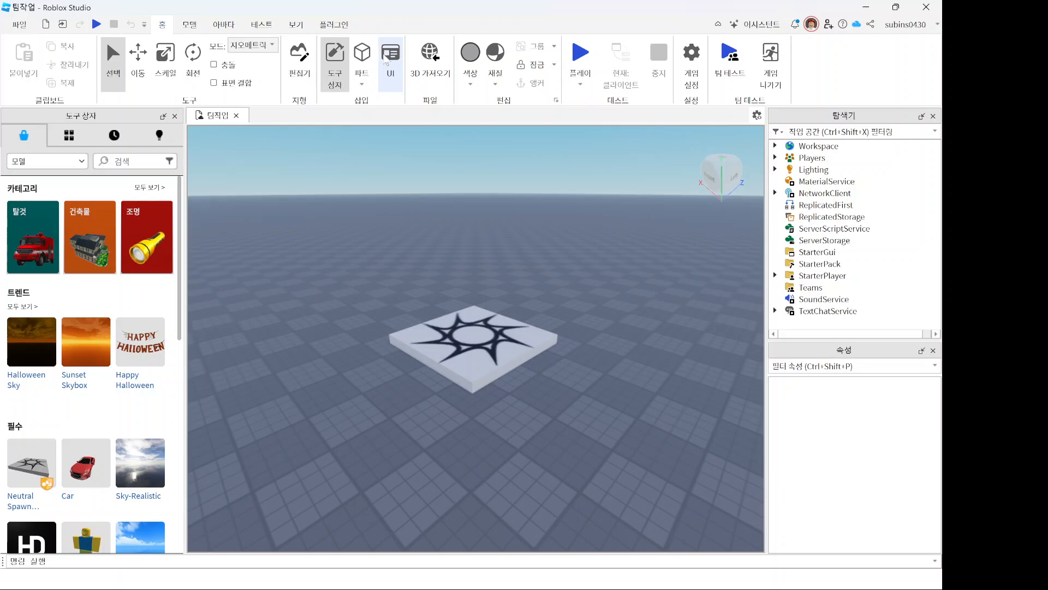
# Step: Set the game's playability permission to 공개 and save the game settings
pyautogui.click(693, 61)
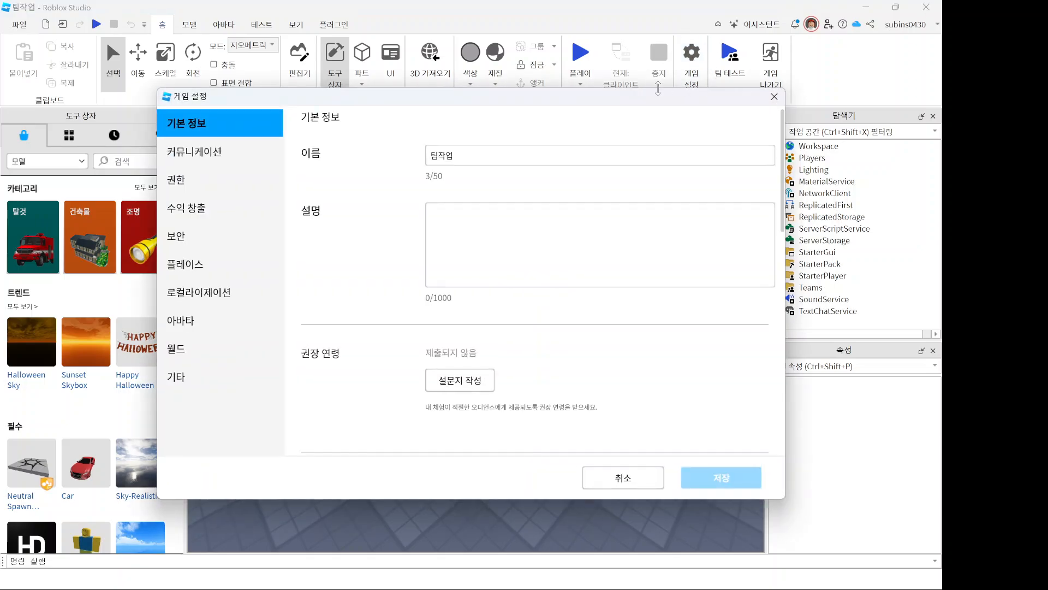
pyautogui.click(209, 186)
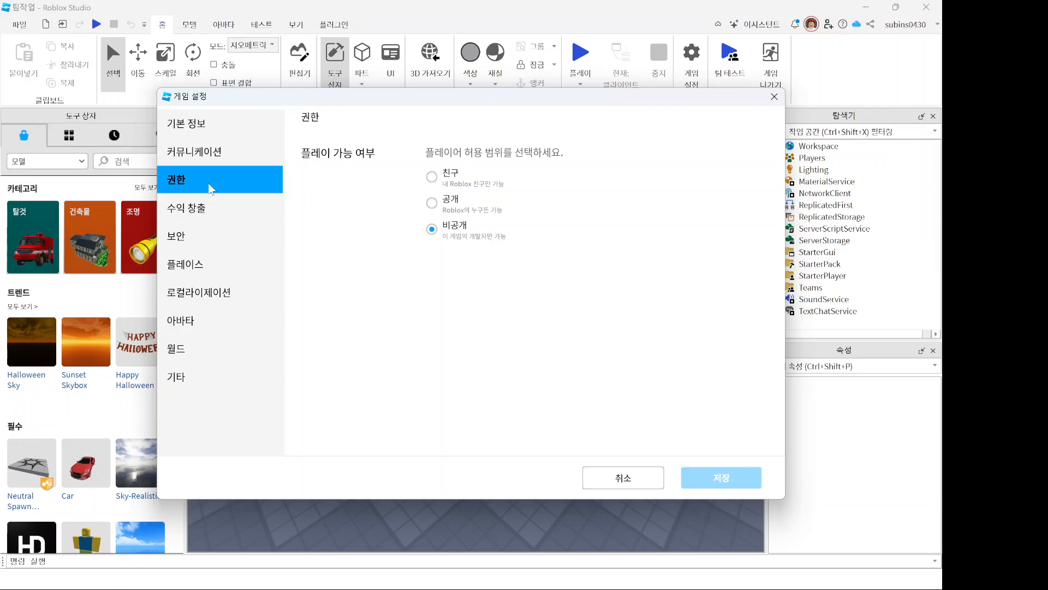
pyautogui.click(431, 203)
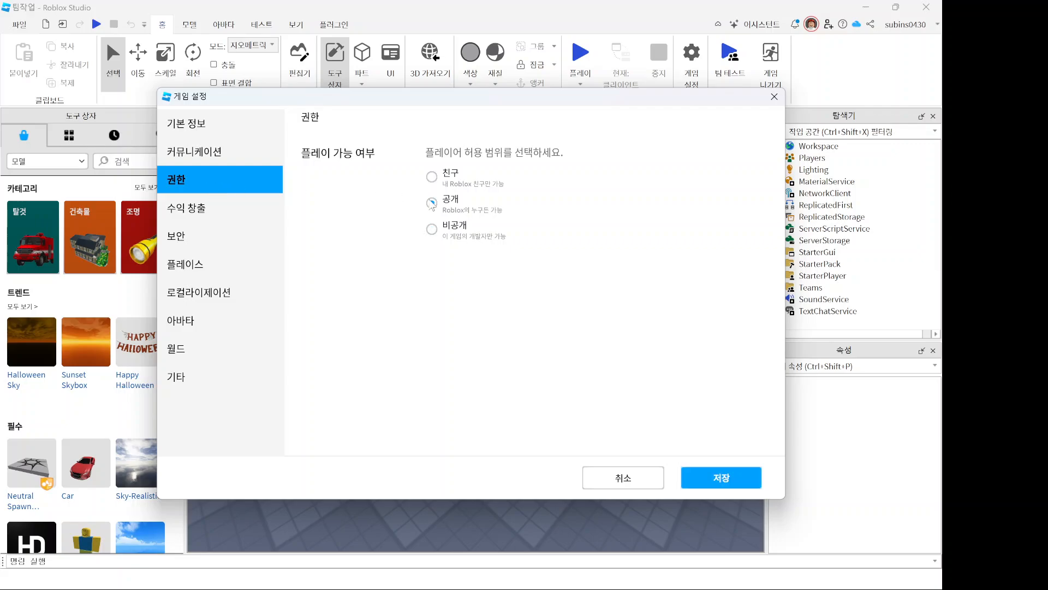
pyautogui.click(431, 202)
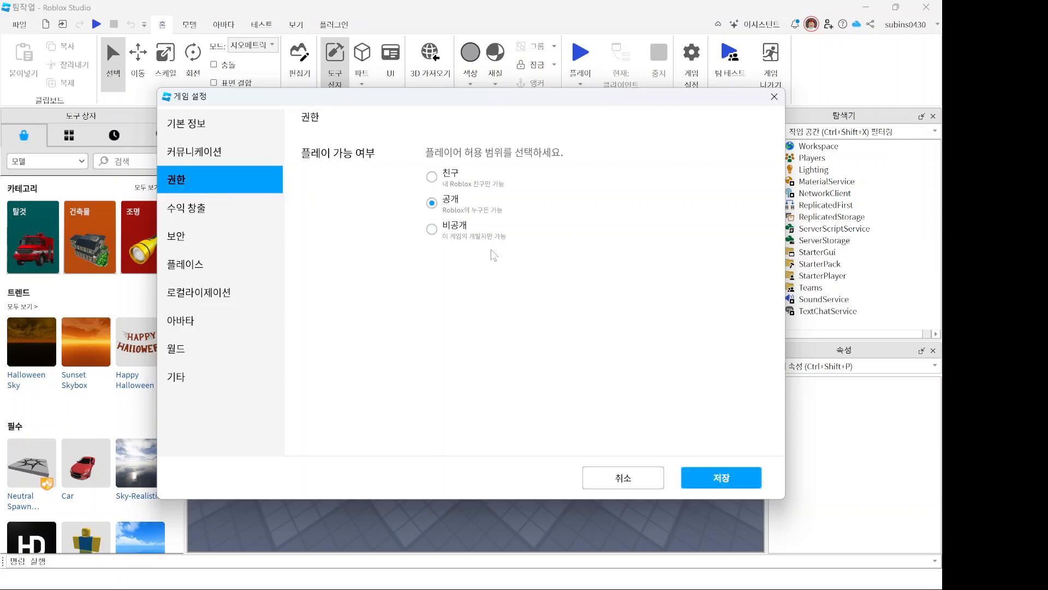
pyautogui.click(709, 473)
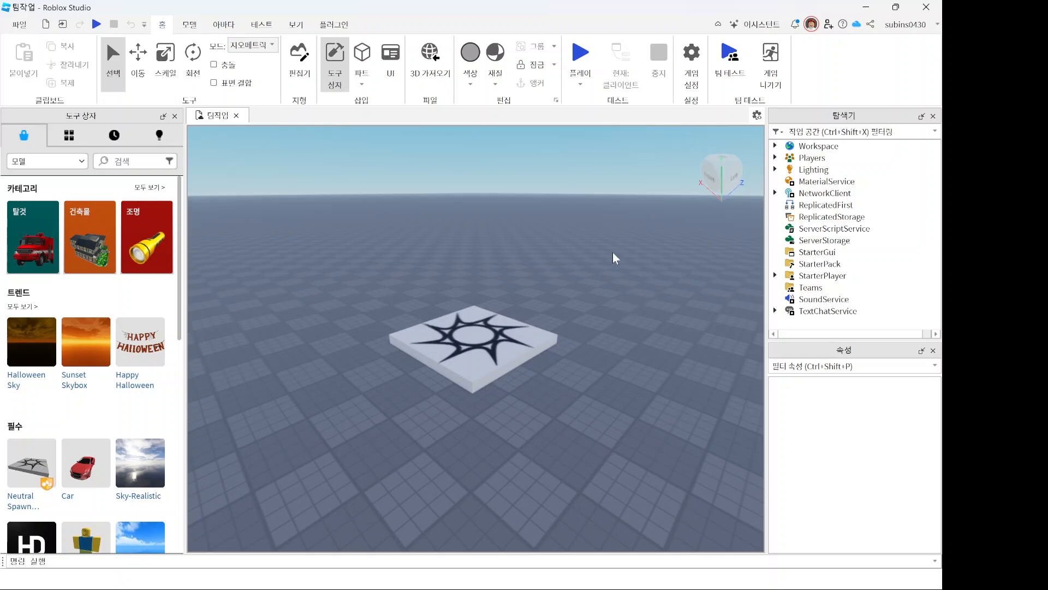
# Step: Check the saved playability permission in the game settings and leave them without changes
pyautogui.click(691, 64)
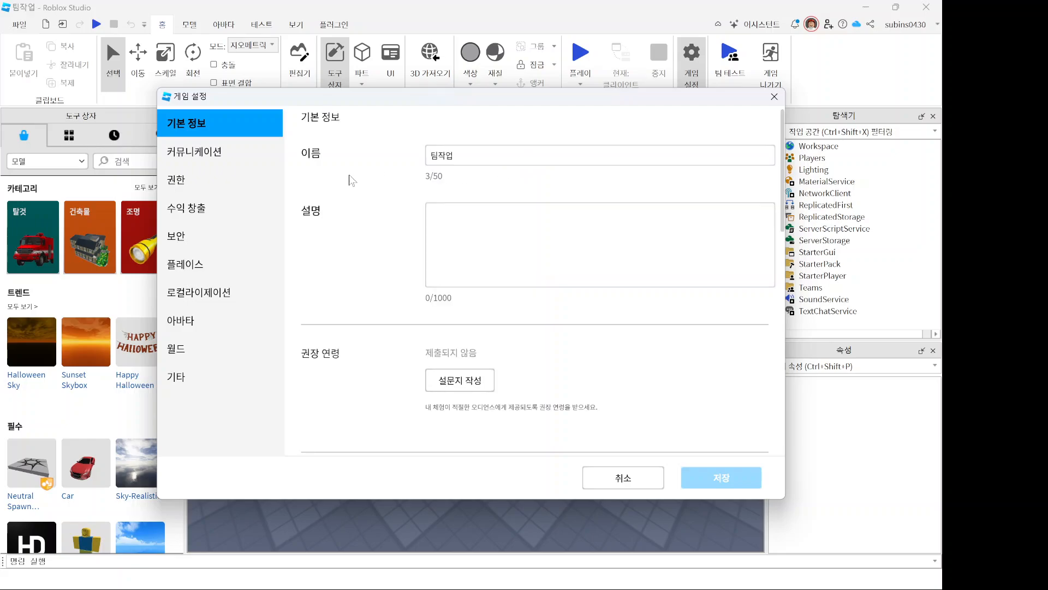
pyautogui.click(213, 181)
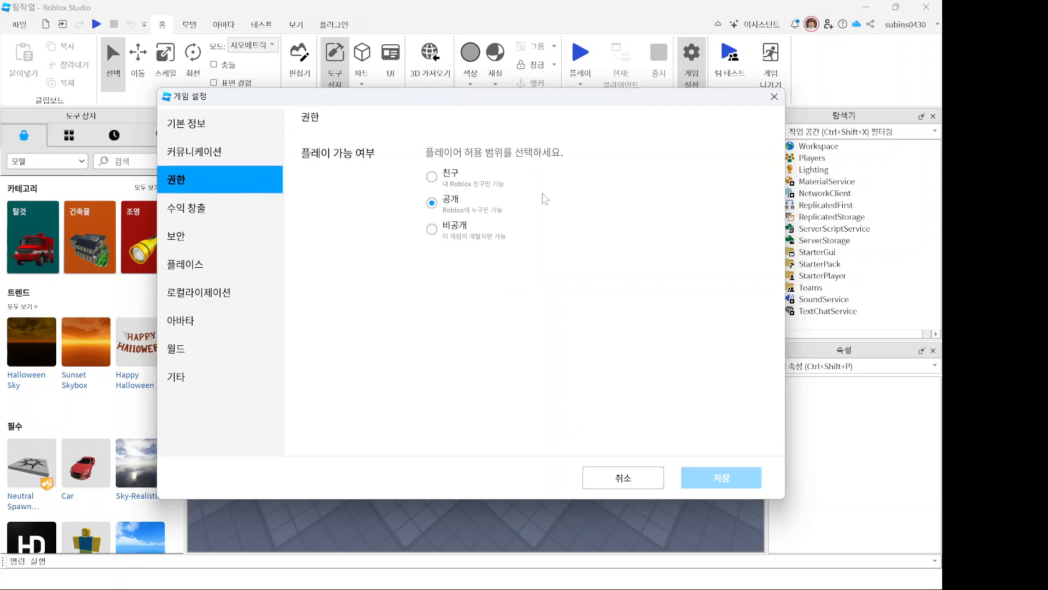
pyautogui.click(622, 476)
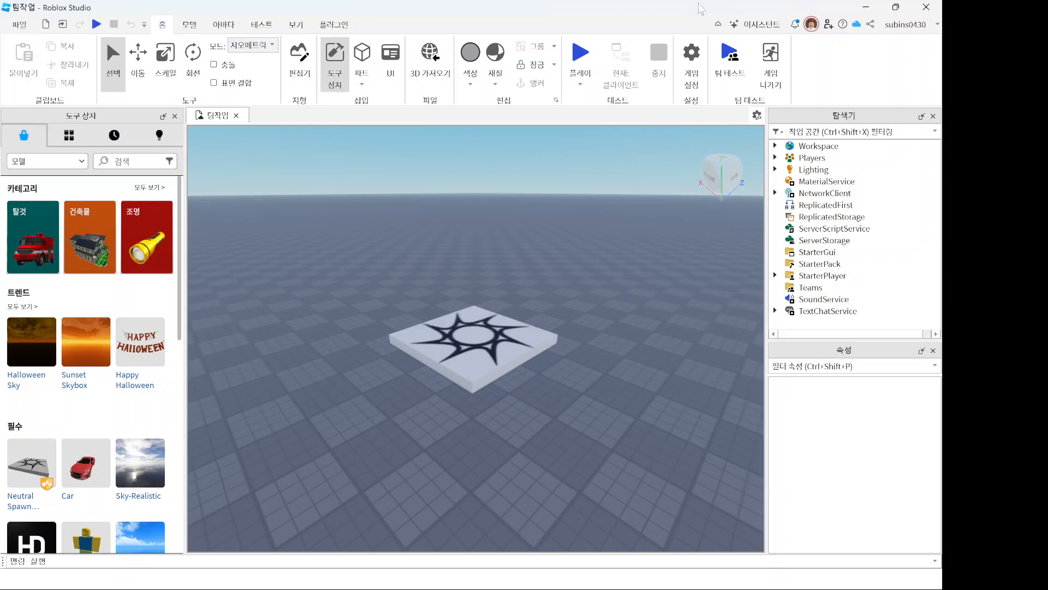
# Step: Close the 팀작업 place and list the experiences shared with the account (나와 공유된 체험)
pyautogui.click(237, 115)
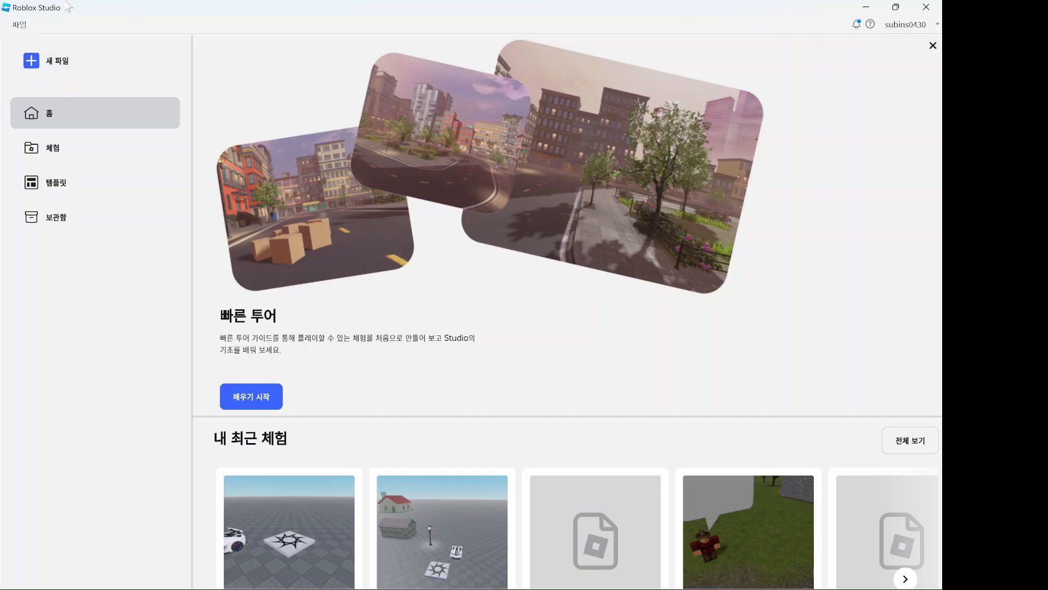
pyautogui.click(53, 153)
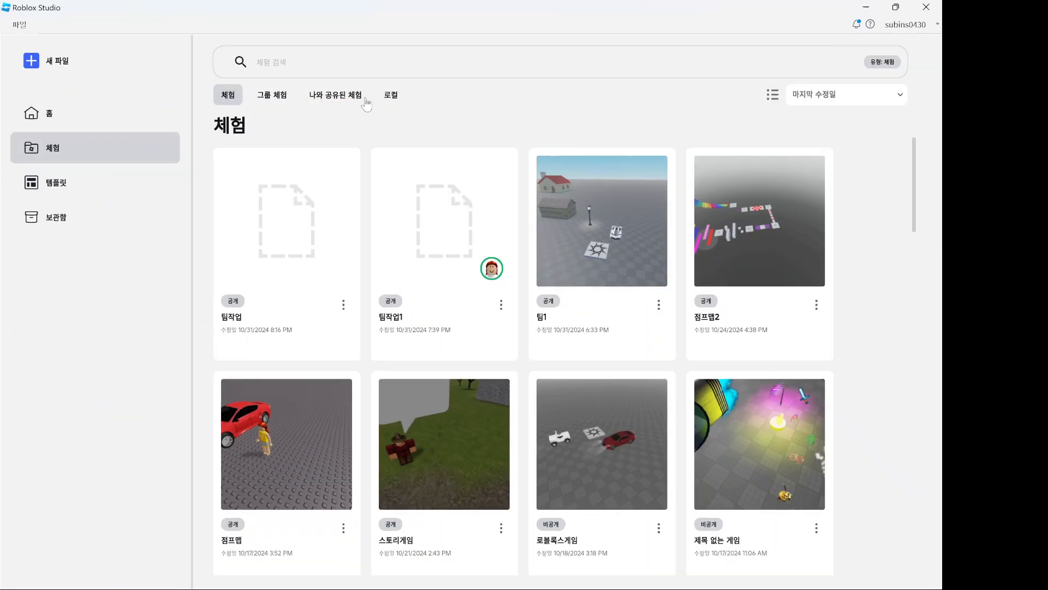
pyautogui.click(702, 171)
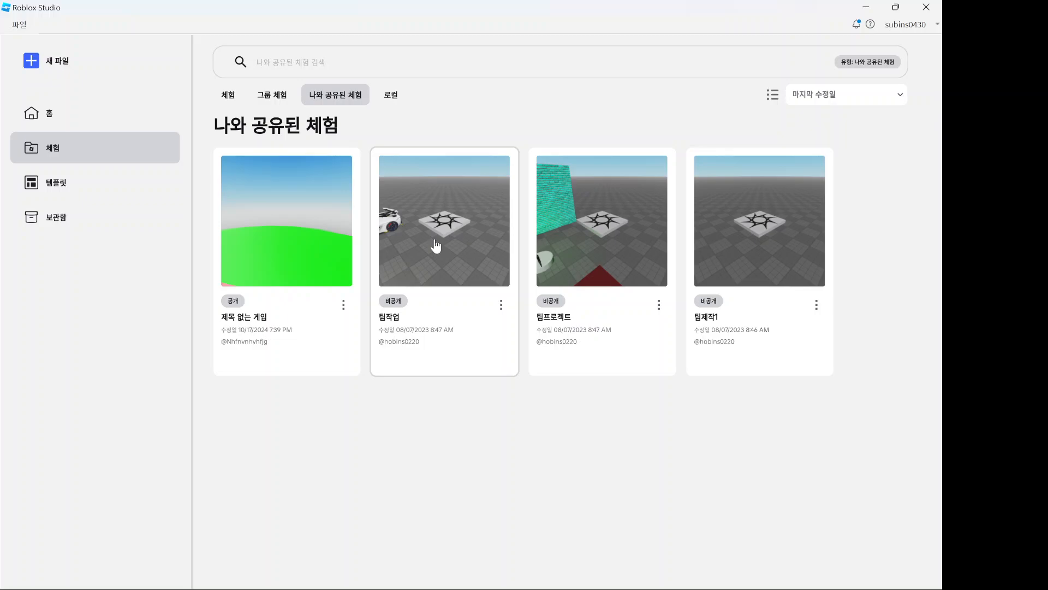
# Step: Examine the available options of the shared experiences 제목 없는 게임, 팀작업 and 팀프로젝트
pyautogui.click(344, 305)
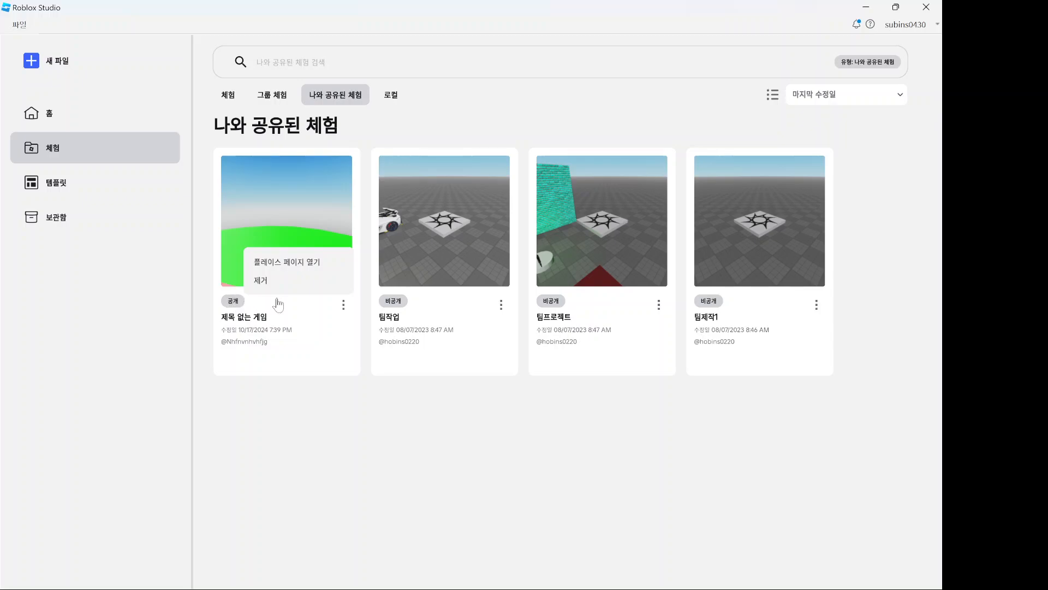
pyautogui.click(501, 304)
pyautogui.click(501, 305)
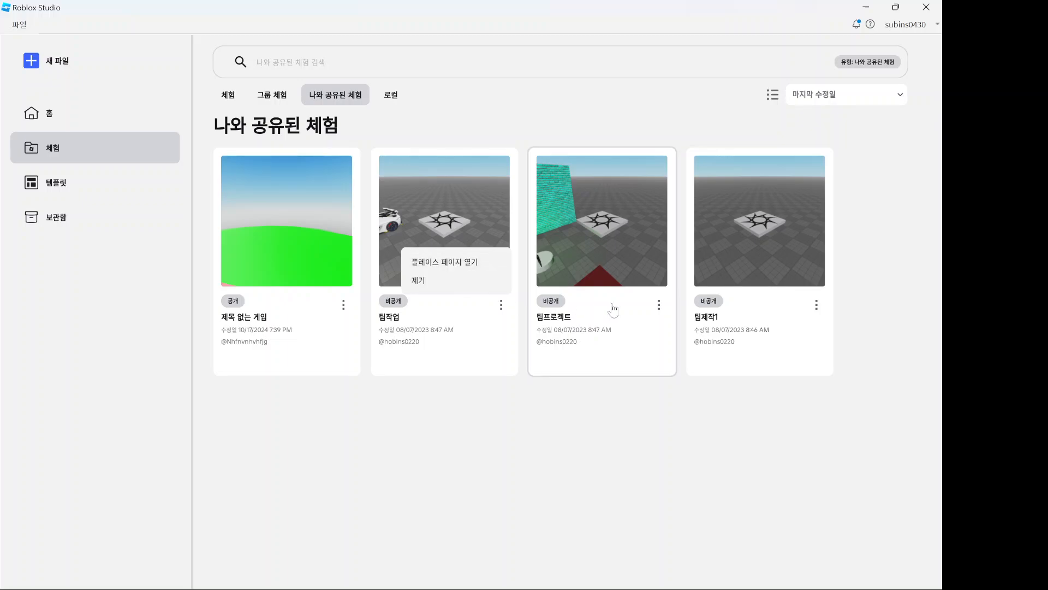
pyautogui.click(659, 305)
pyautogui.click(659, 304)
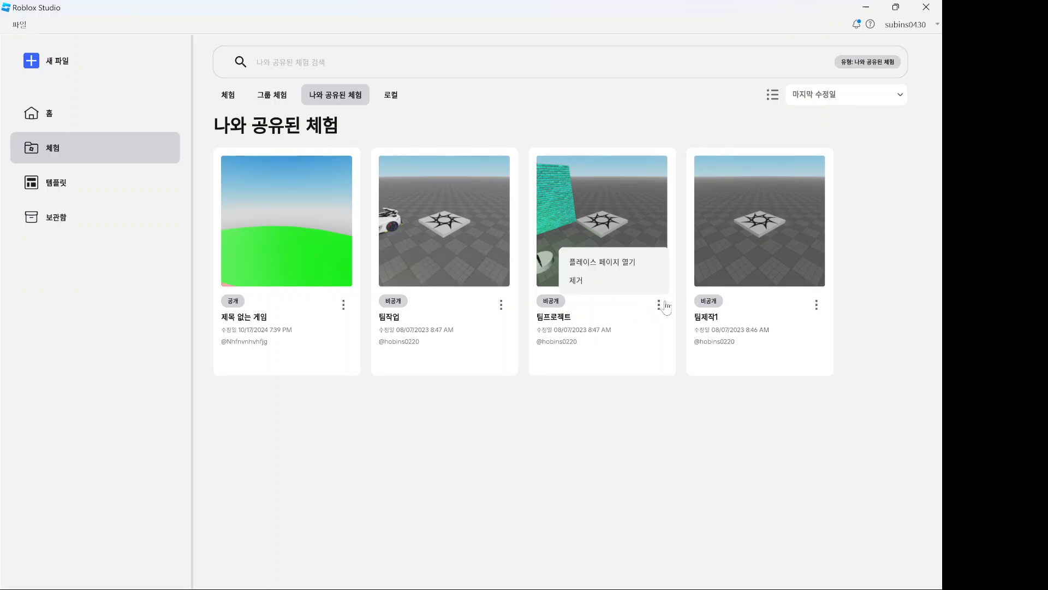
pyautogui.click(330, 98)
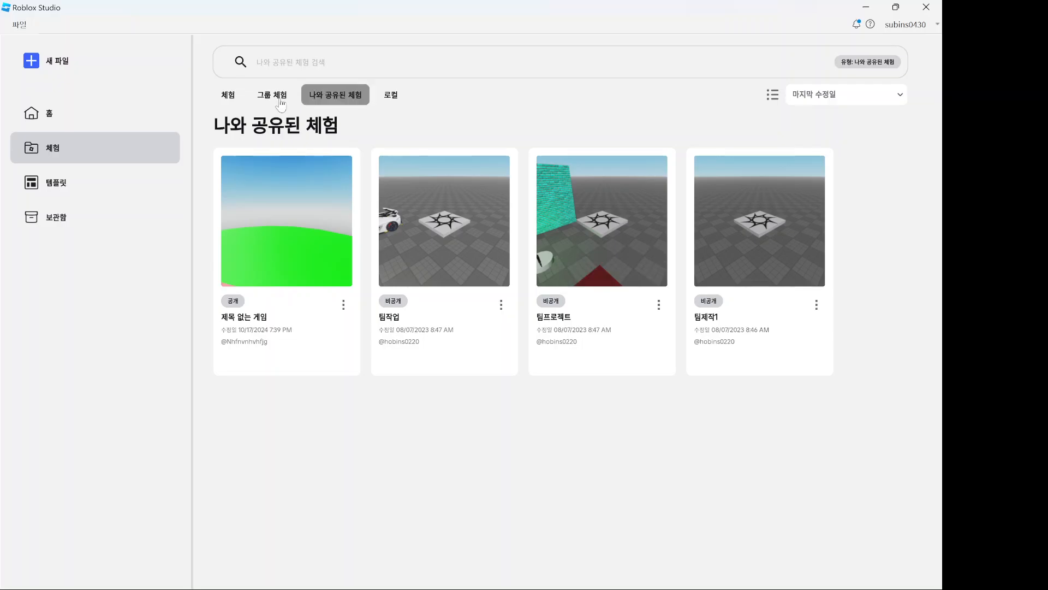
# Step: Return to the account's own experiences and examine the available options of 팀작업
pyautogui.click(228, 95)
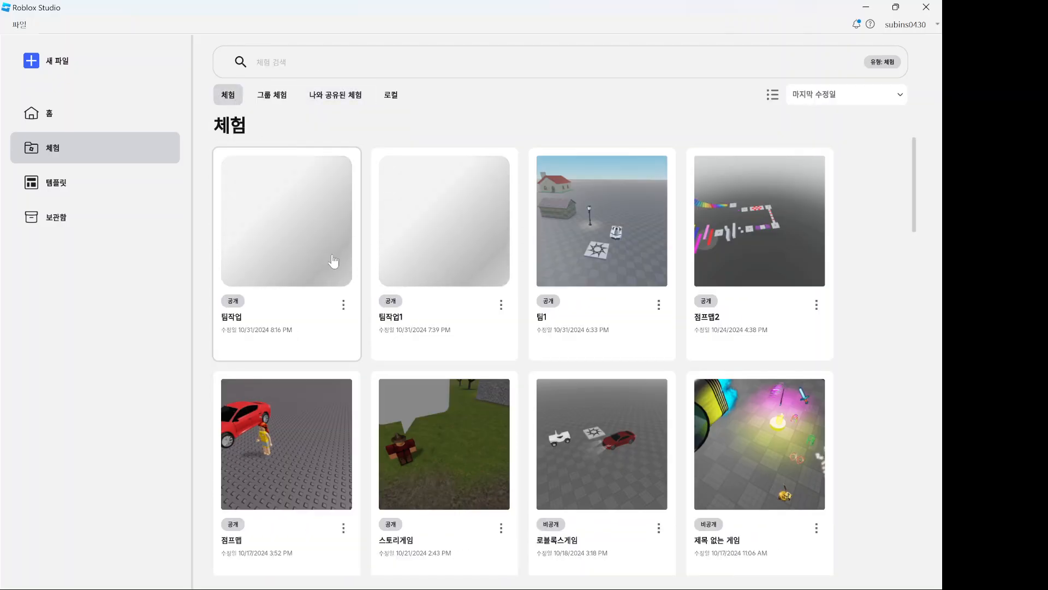
pyautogui.click(343, 305)
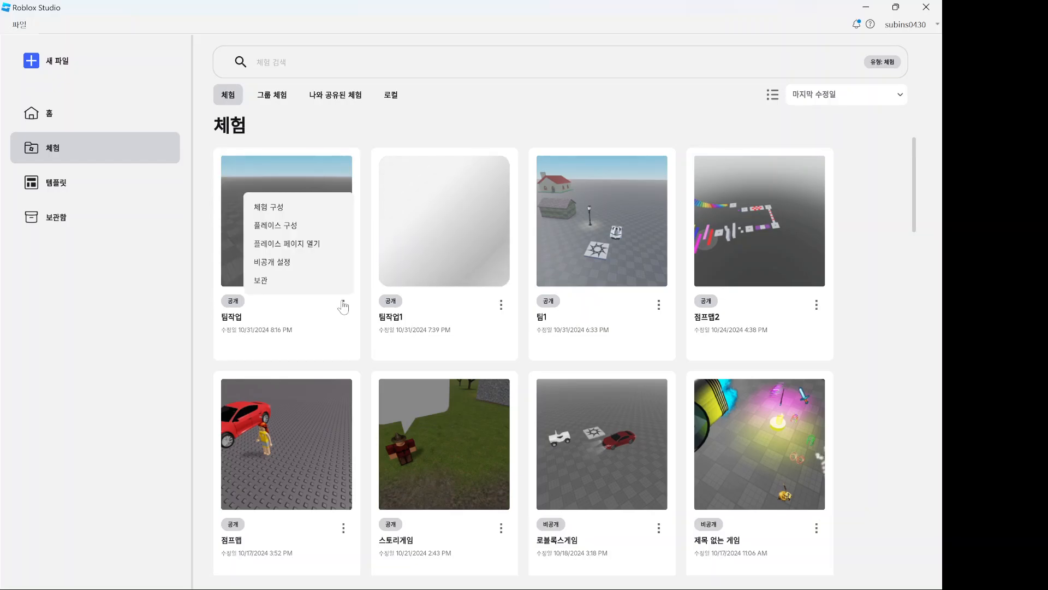
pyautogui.click(343, 305)
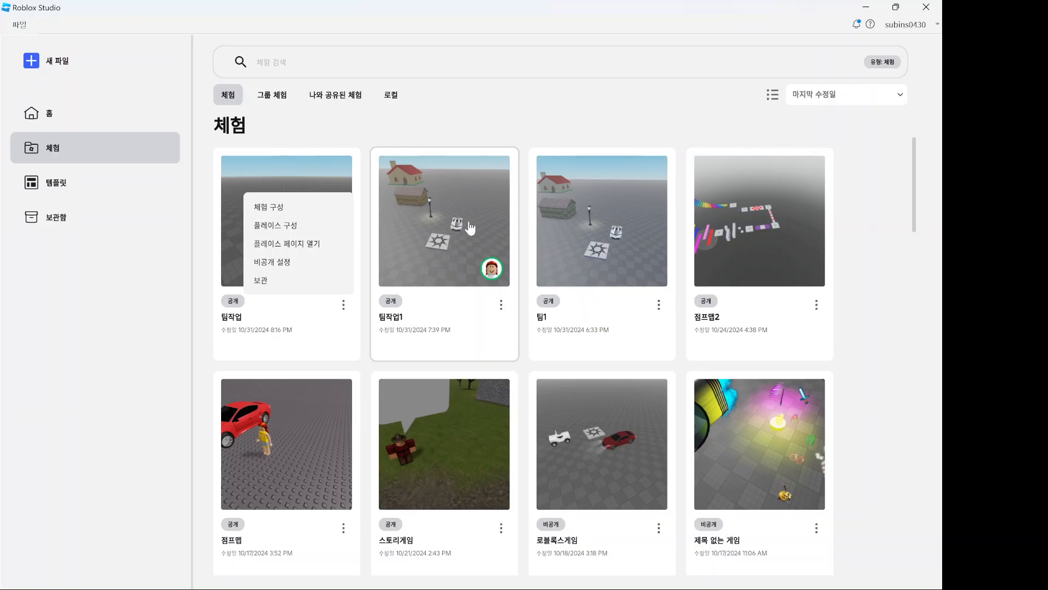
pyautogui.click(475, 119)
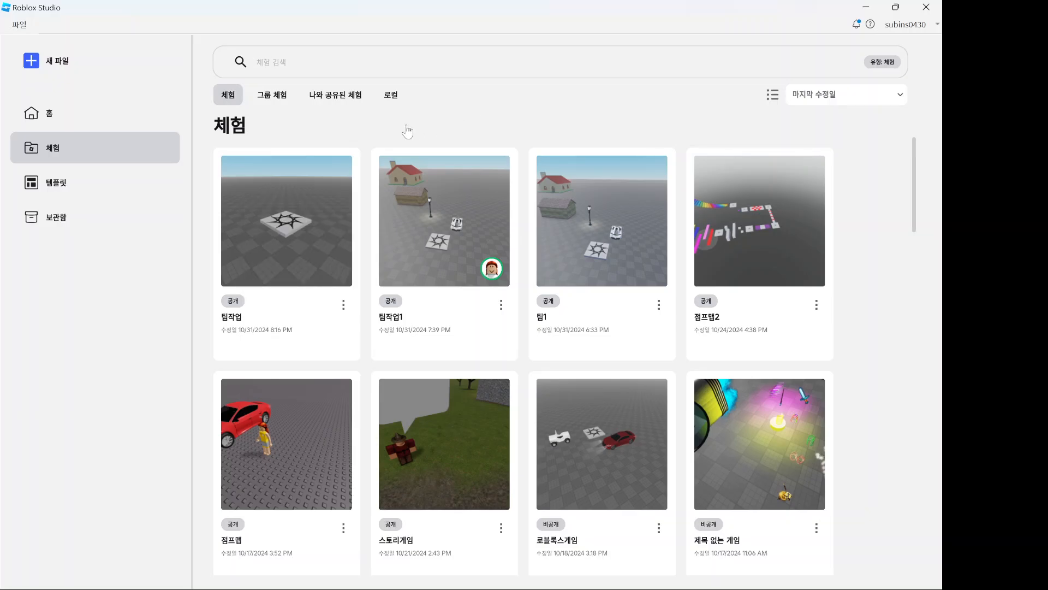
# Step: Open the 팀작업 experience from the experiences shared with the account
pyautogui.click(330, 102)
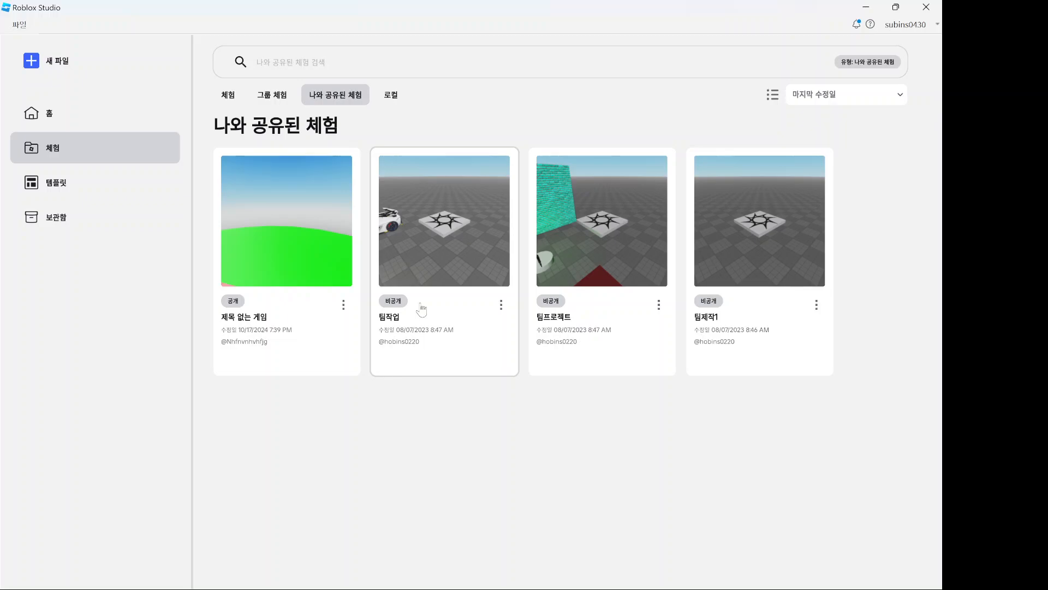
pyautogui.doubleClick(447, 224)
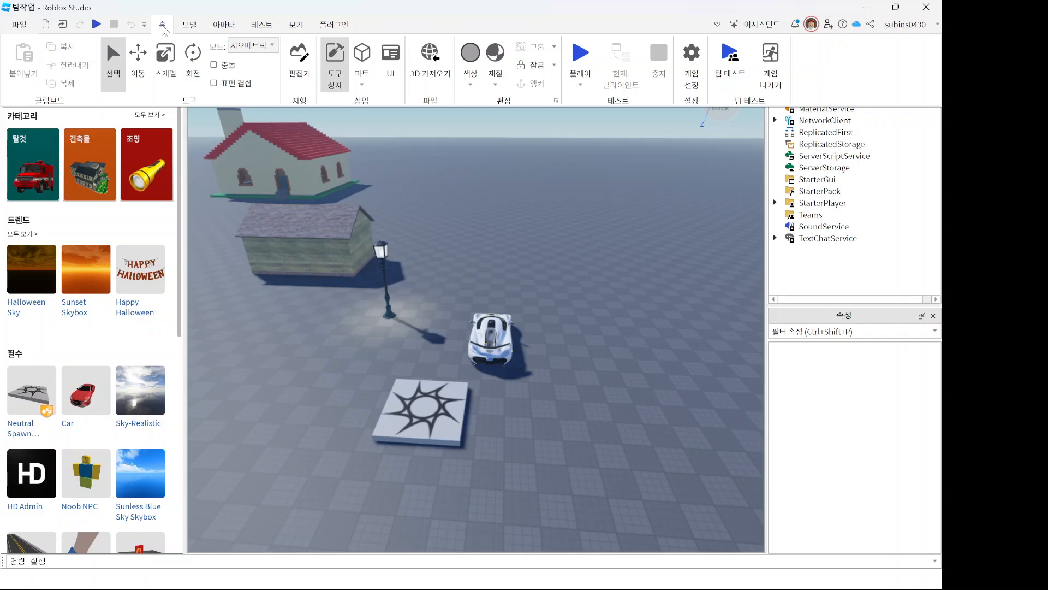
pyautogui.click(452, 252)
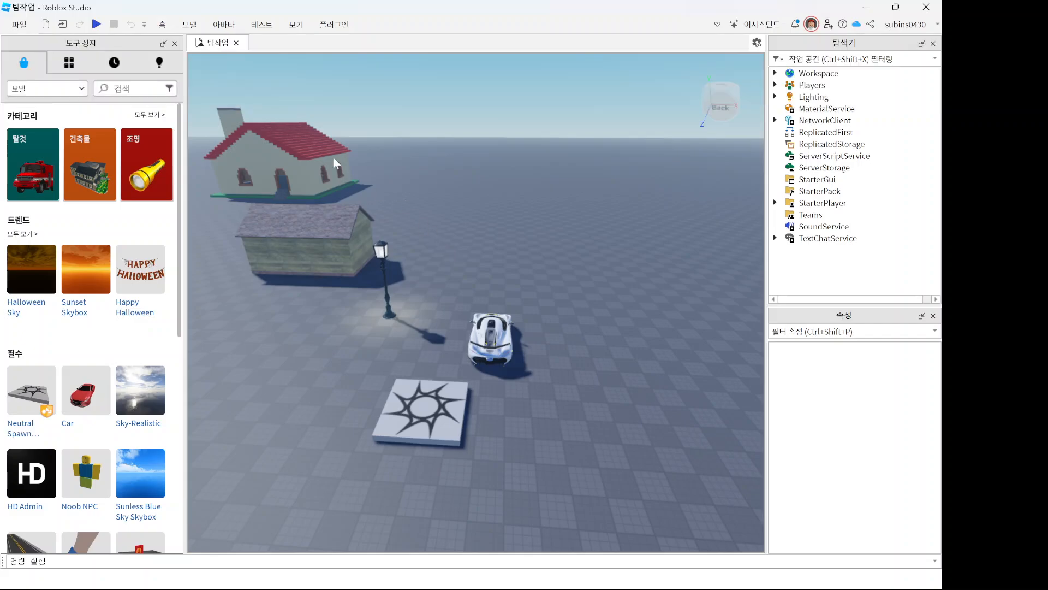
# Step: Keep the home ribbon permanently expanded, and run and stop a play test of the opened place
pyautogui.doubleClick(161, 25)
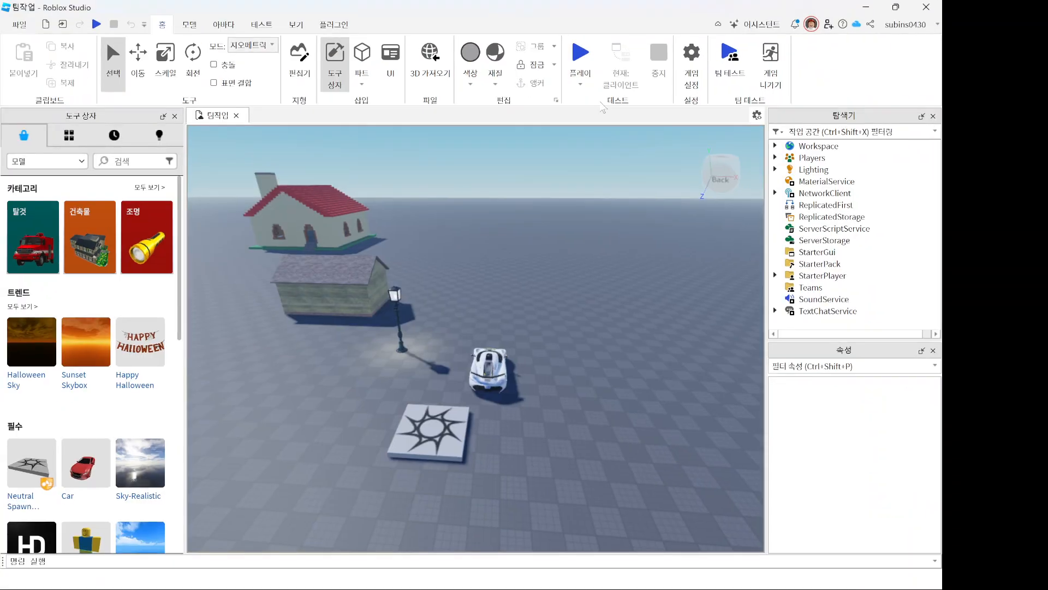
pyautogui.click(580, 56)
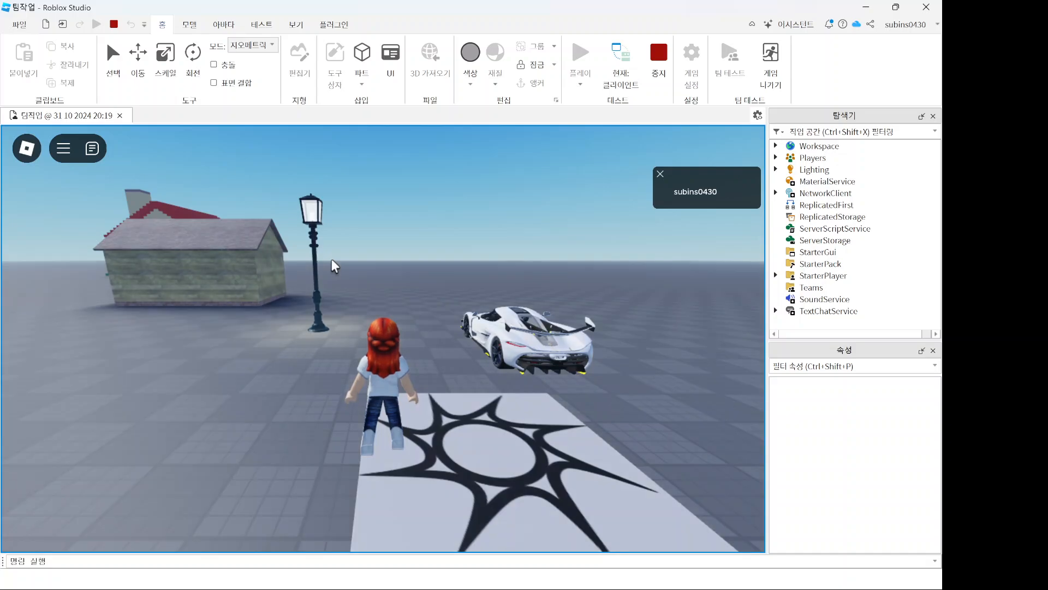
pyautogui.click(662, 57)
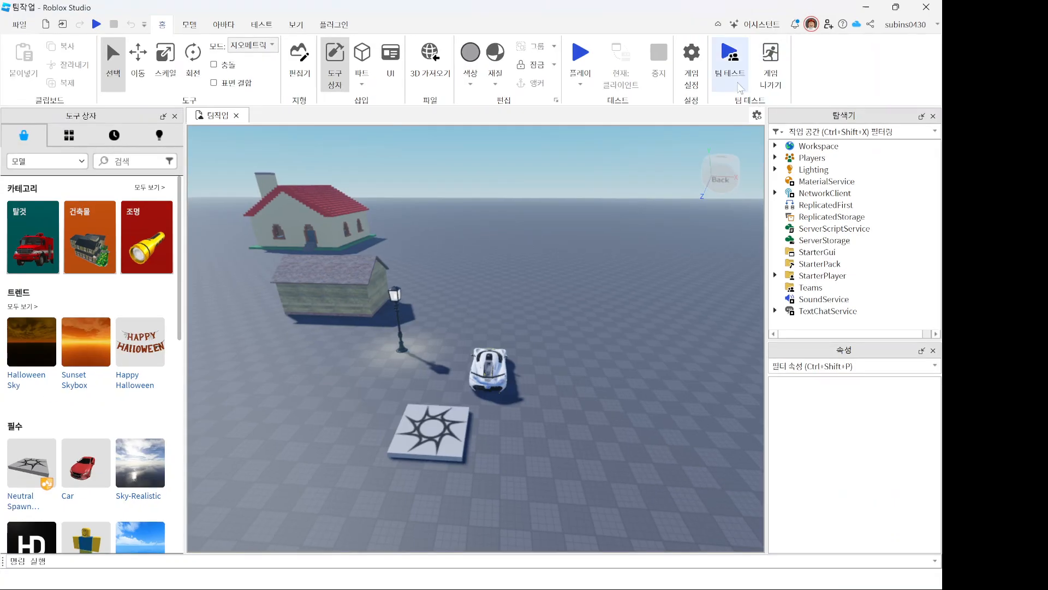
# Step: Start a team test of 팀작업 and minimise both the test window and its editor window
pyautogui.click(706, 96)
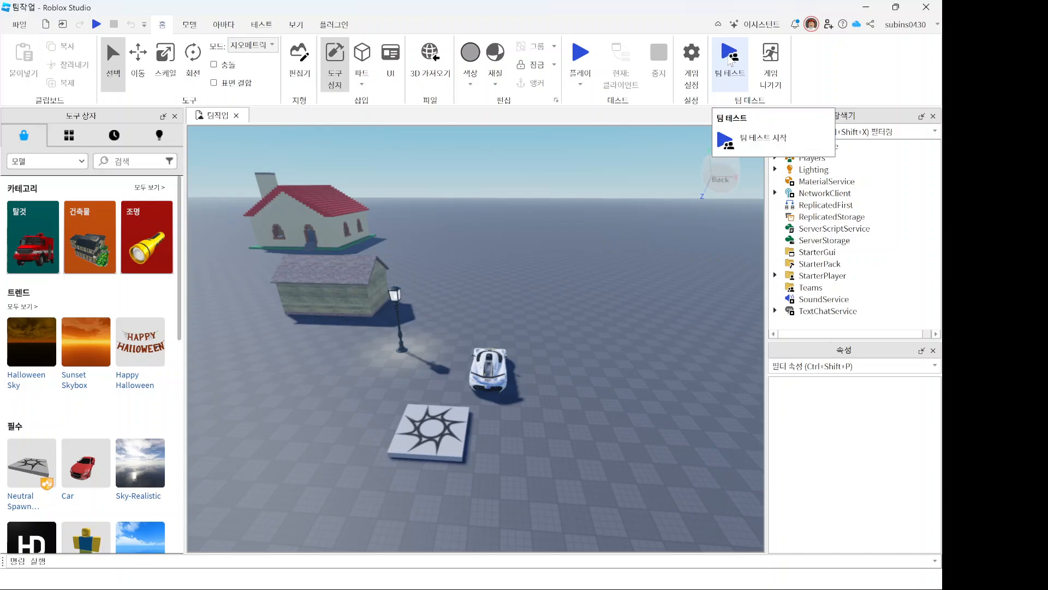
pyautogui.click(729, 58)
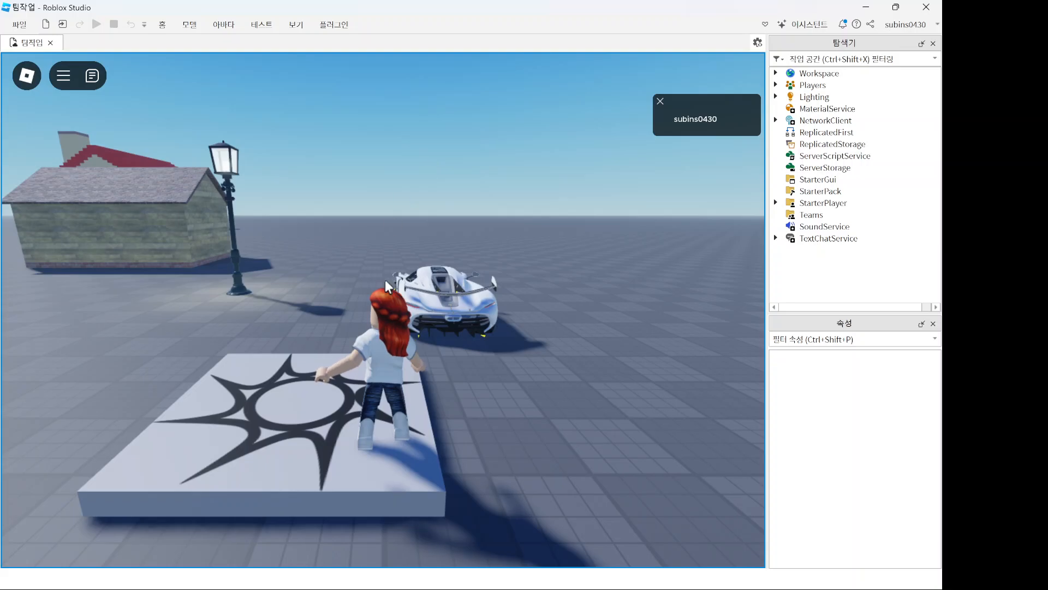
pyautogui.click(866, 8)
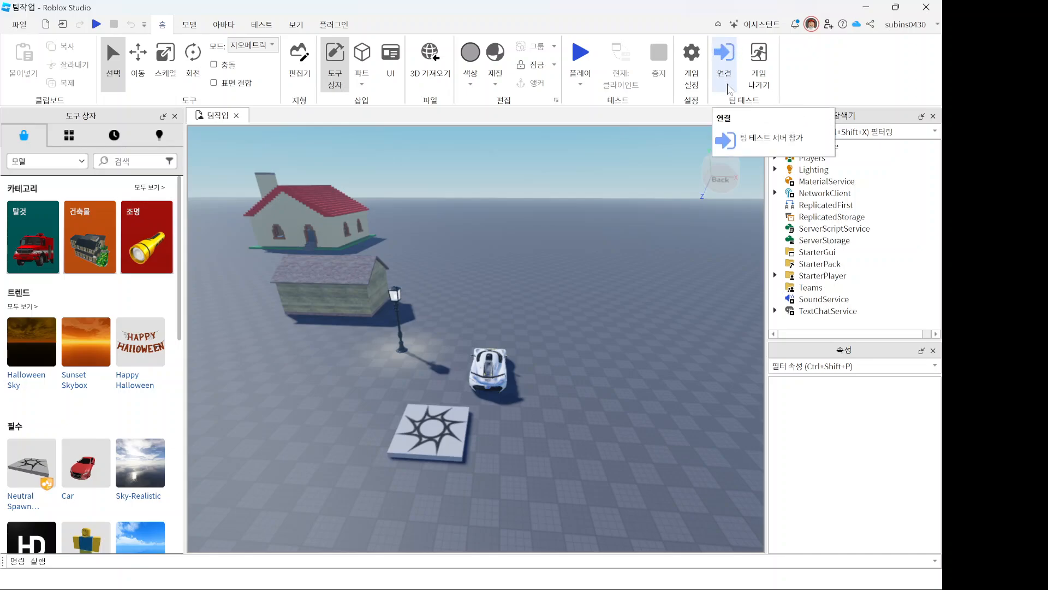
pyautogui.click(865, 7)
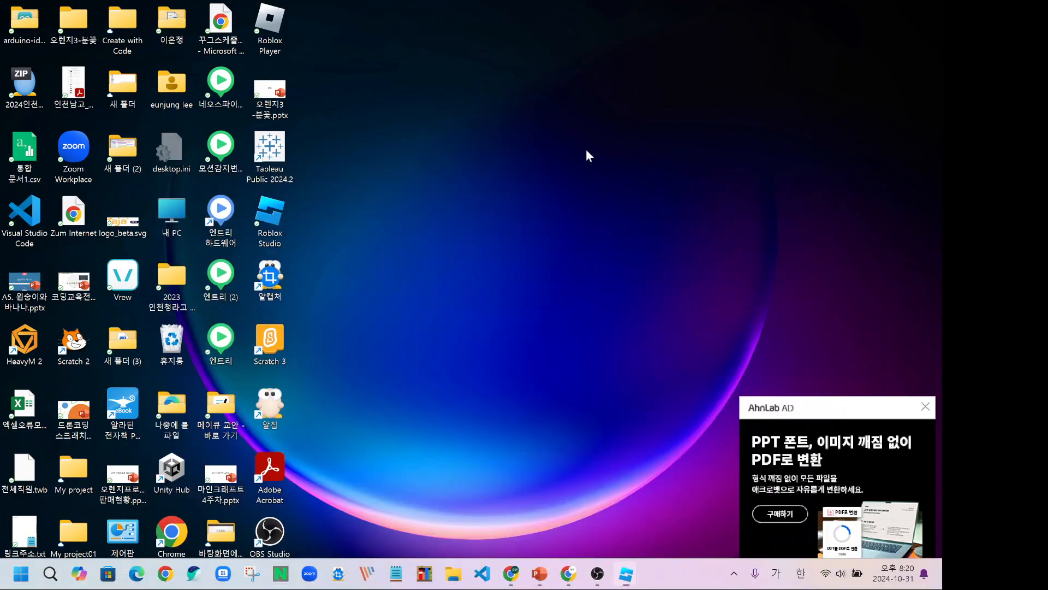
pyautogui.click(930, 410)
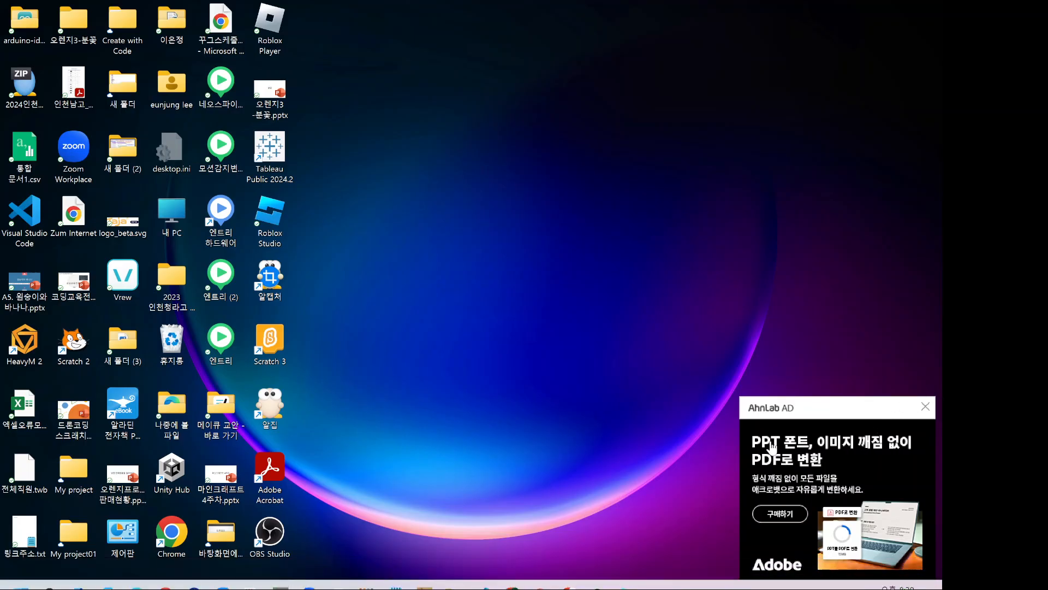
pyautogui.moveTo(626, 573)
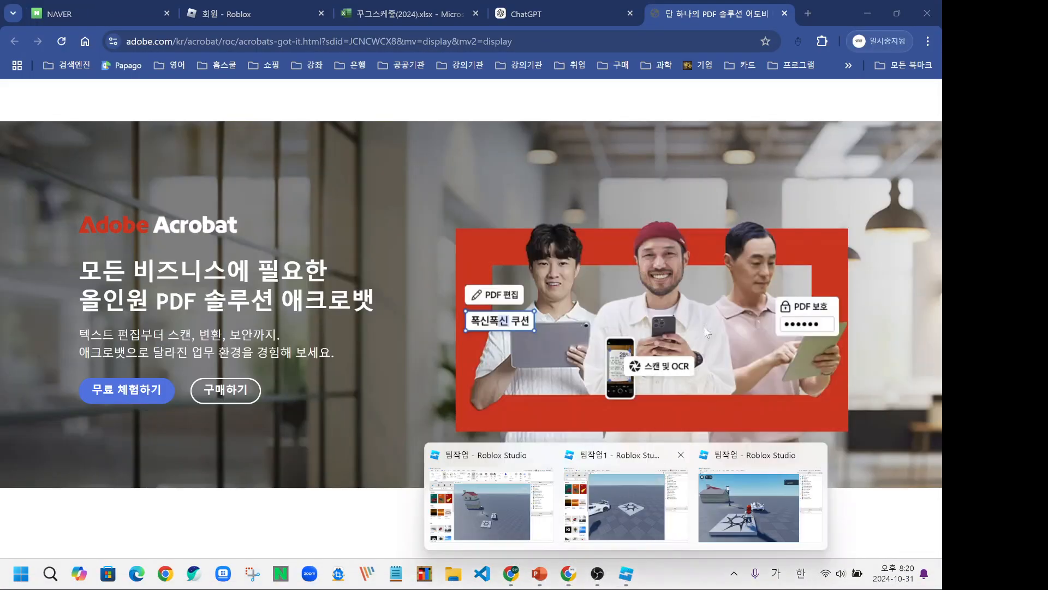
pyautogui.click(785, 13)
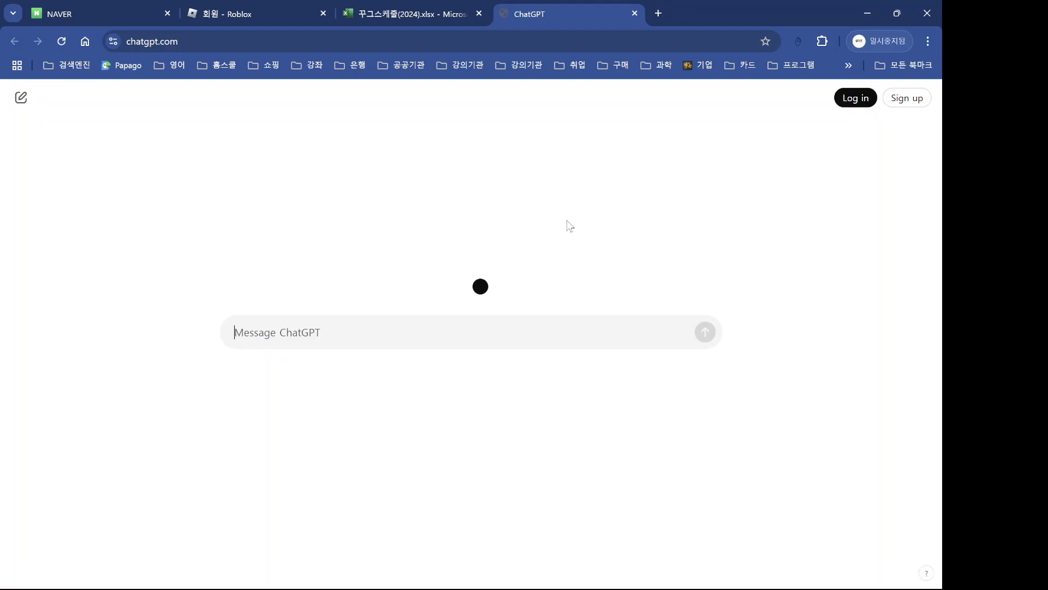
pyautogui.click(863, 12)
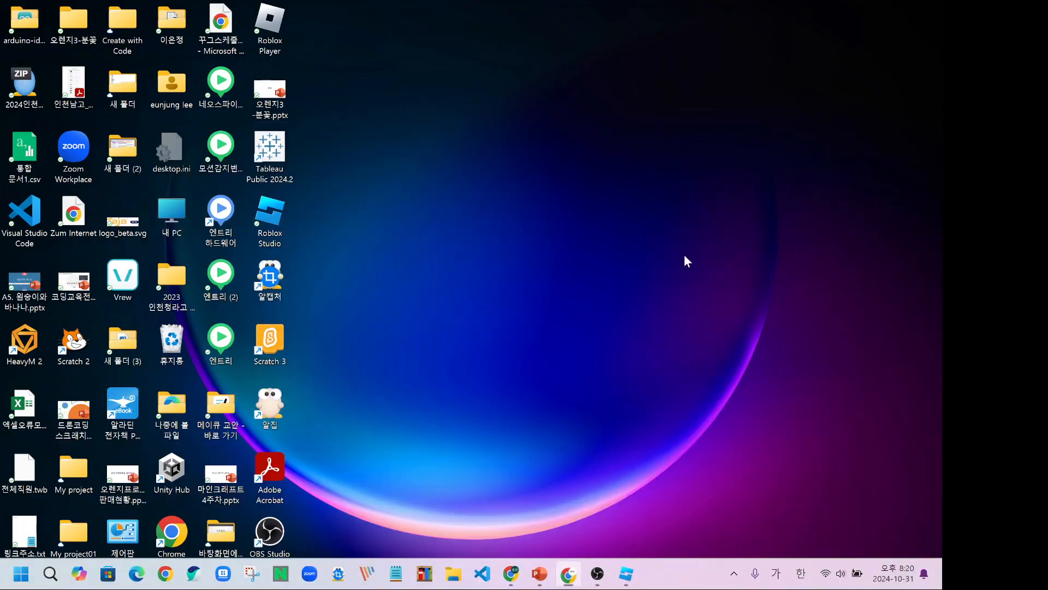
# Step: Return to the running 팀작업 team test, keep its home ribbon expanded and leave the game
pyautogui.moveTo(626, 573)
pyautogui.click(754, 505)
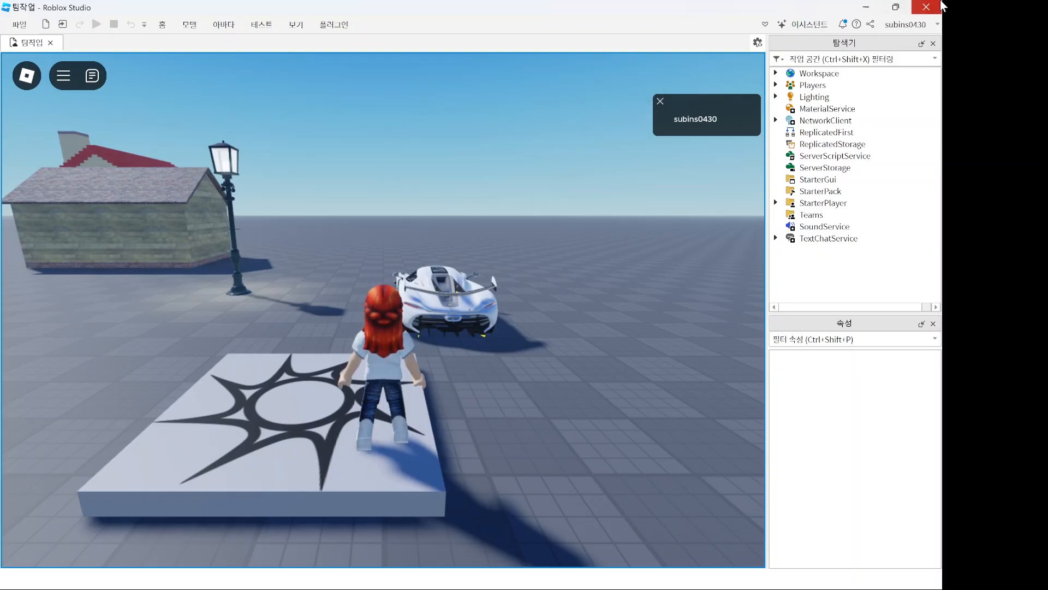
pyautogui.click(163, 25)
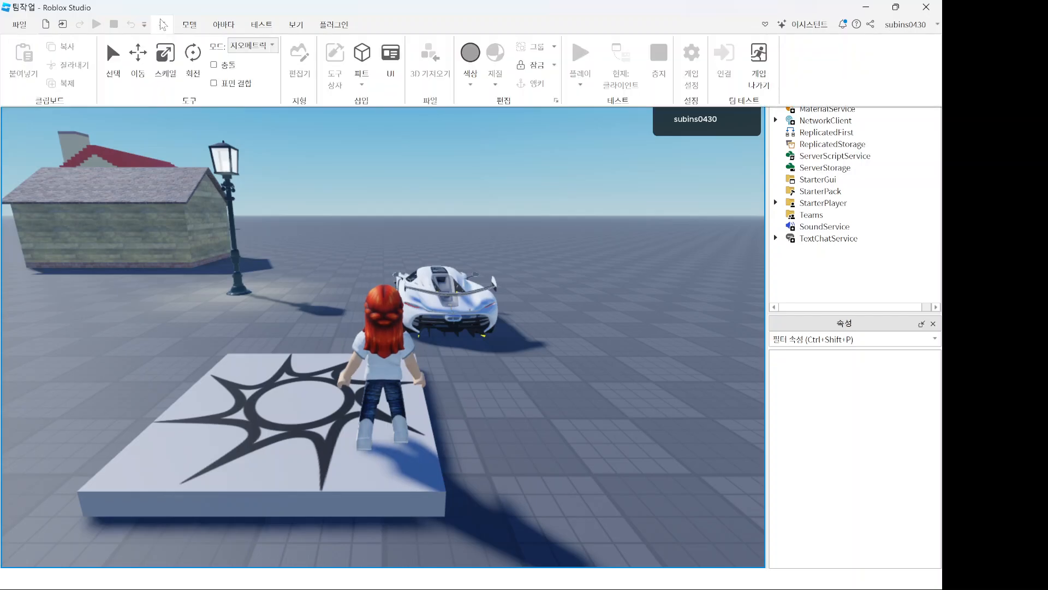
pyautogui.click(162, 25)
pyautogui.doubleClick(162, 26)
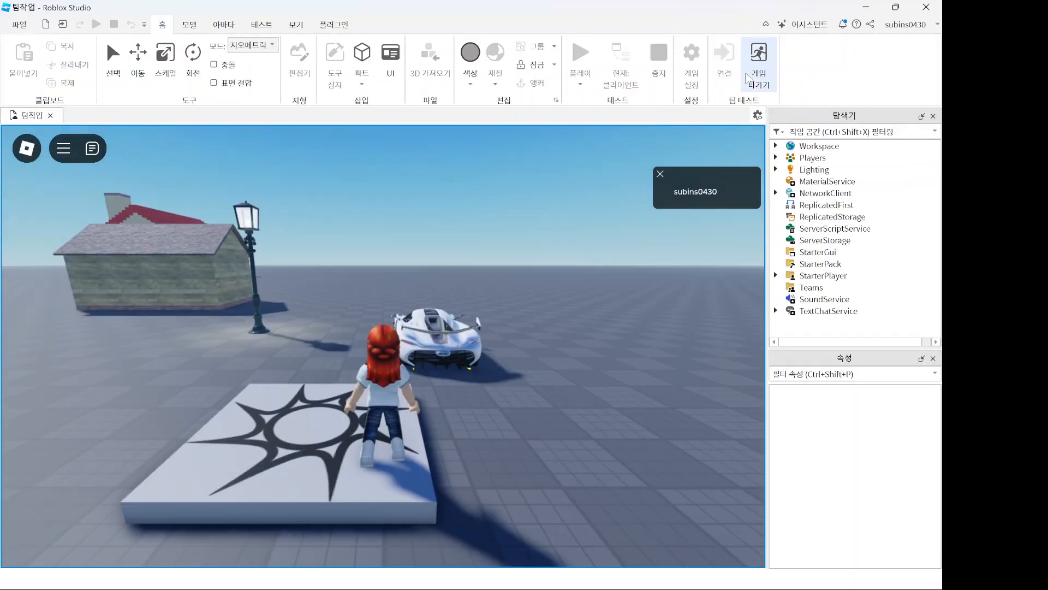
pyautogui.click(759, 61)
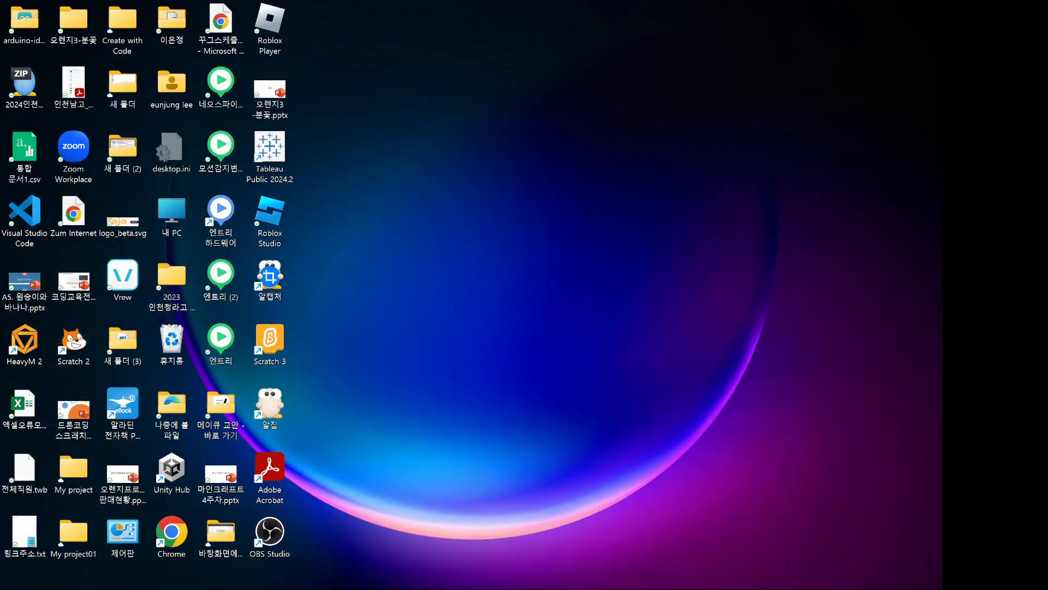
# Step: Switch to the 팀작업1 editor window, expand its ribbon and show the 팀 제작 (Team Create) panel
pyautogui.moveTo(631, 575)
pyautogui.click(657, 523)
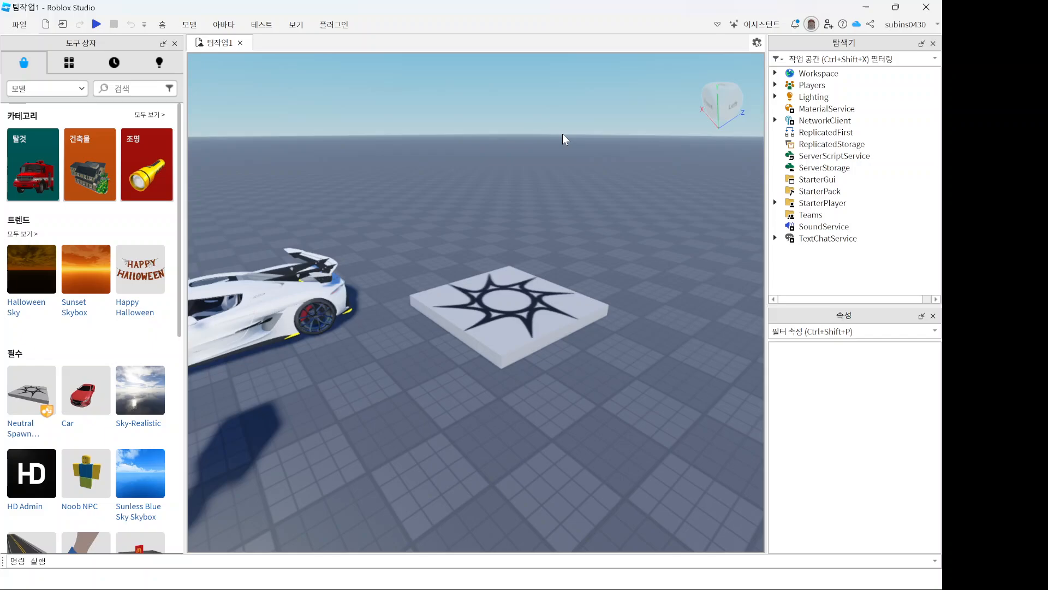
pyautogui.click(163, 25)
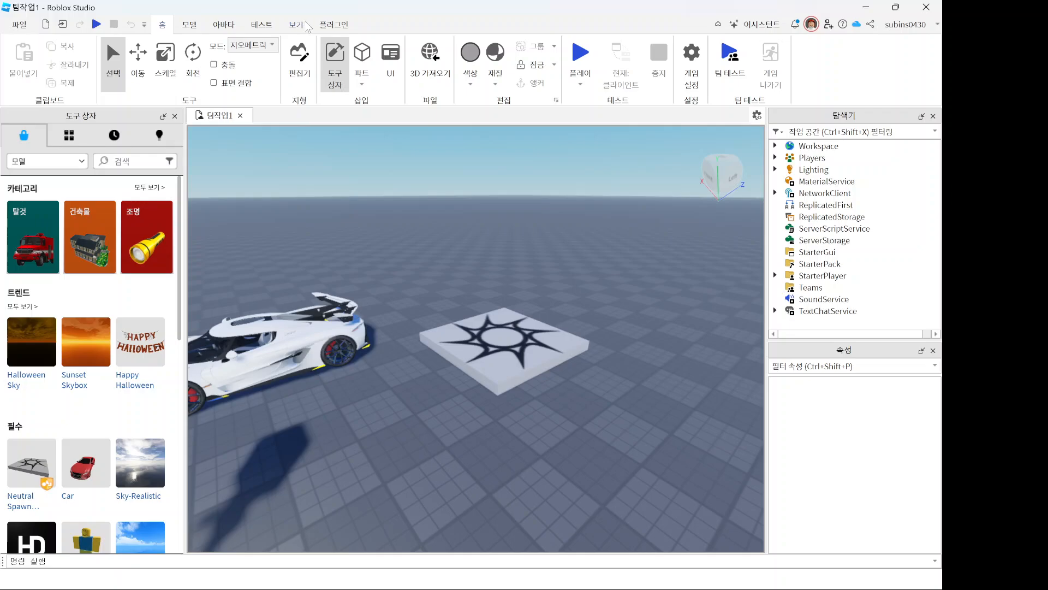
pyautogui.click(297, 25)
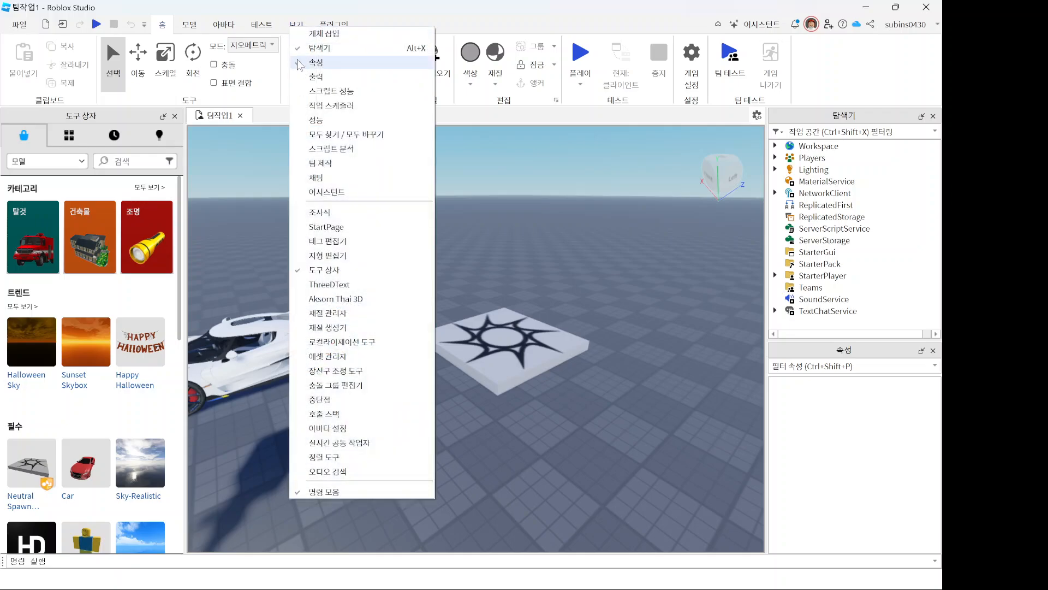
pyautogui.click(298, 25)
pyautogui.click(298, 25)
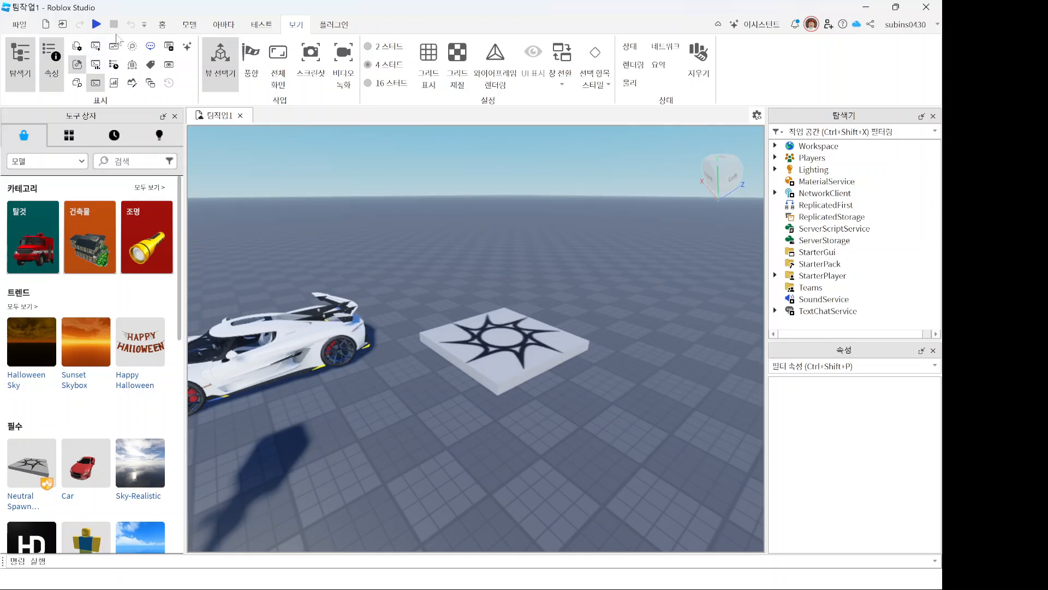
pyautogui.click(126, 58)
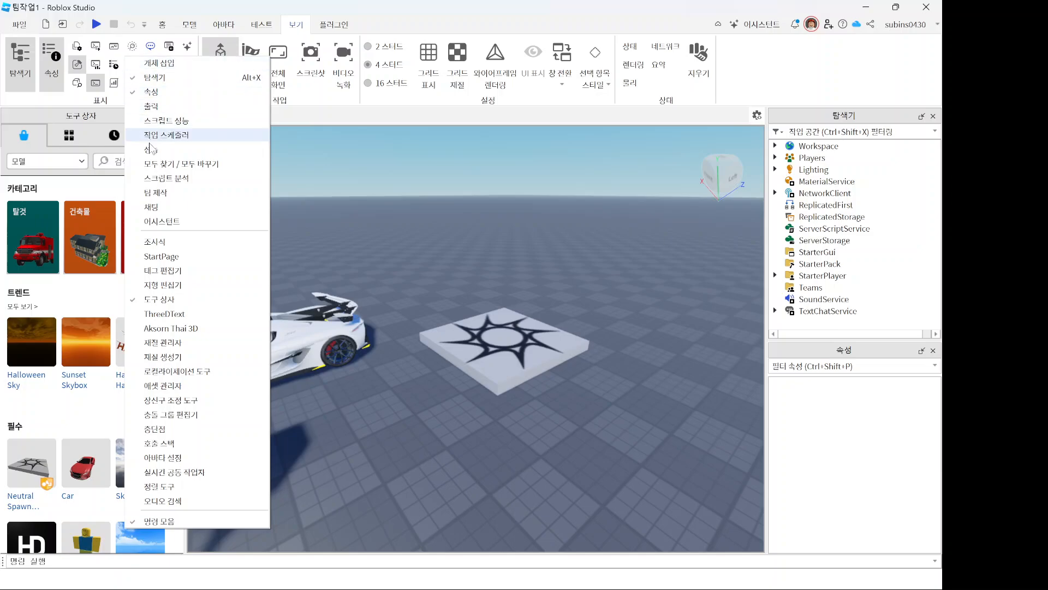
pyautogui.click(157, 193)
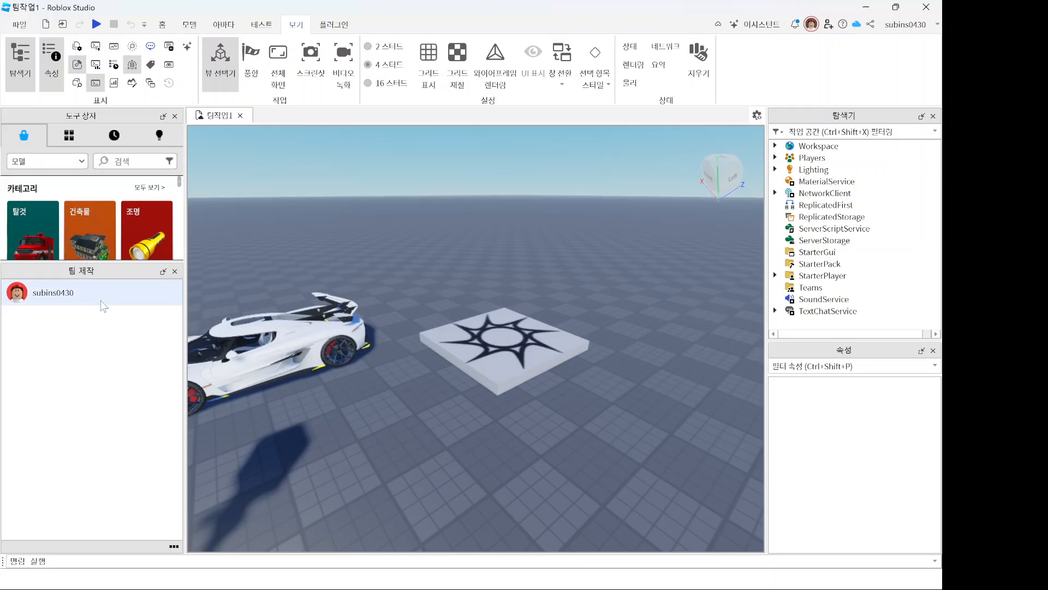
# Step: Show the 채팅 (chat) panel and send the team the message "1단계 만들어봐"
pyautogui.rightClick(152, 49)
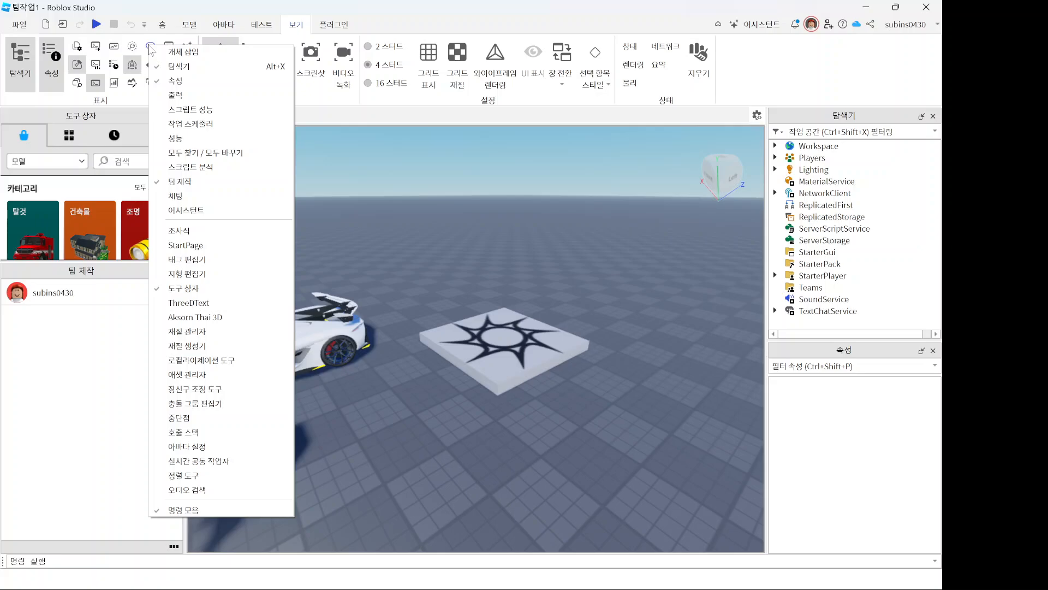
pyautogui.click(190, 197)
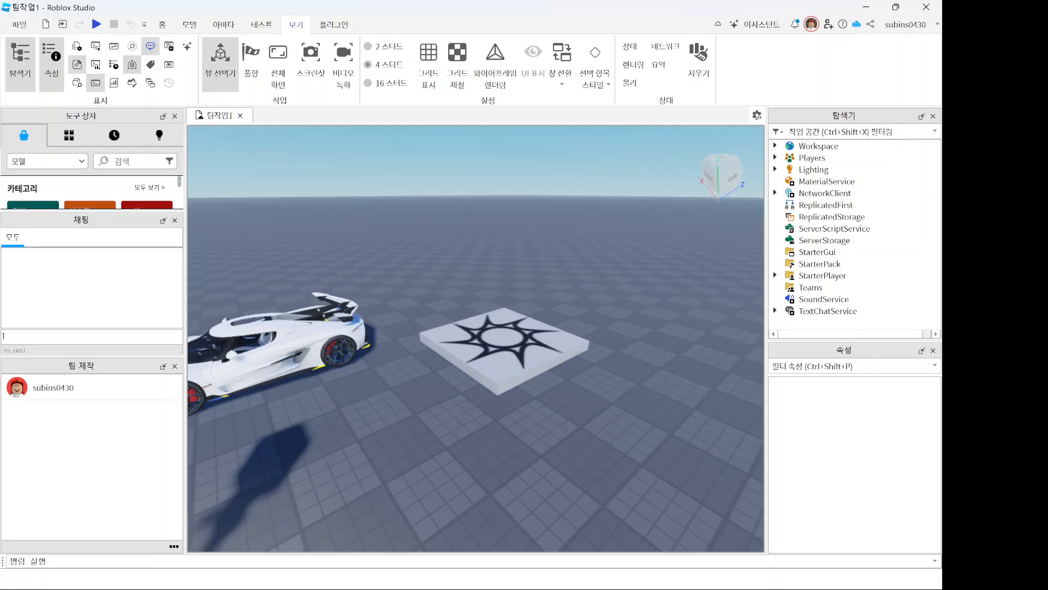
pyautogui.write('계 만들었')
pyautogui.write('죠')
pyautogui.press('Return')
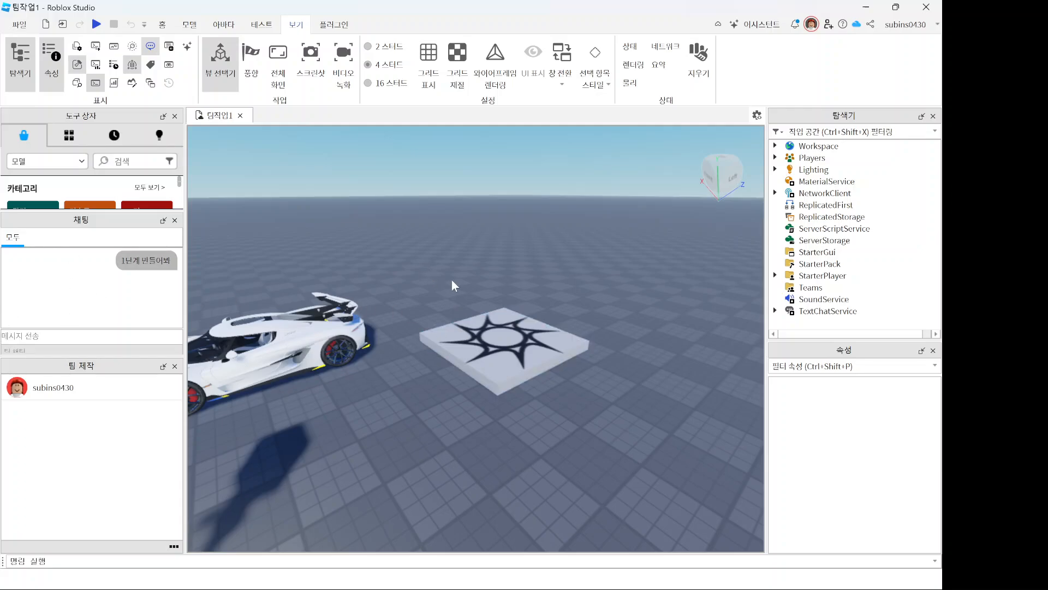
# Step: Select the Baseplate in Workspace and scale it down along both horizontal axes to a much smaller plate around the placed models
pyautogui.moveTo(451, 279); pyautogui.dragTo(493, 280, button='right')
pyautogui.scroll(-10, 452, 279)
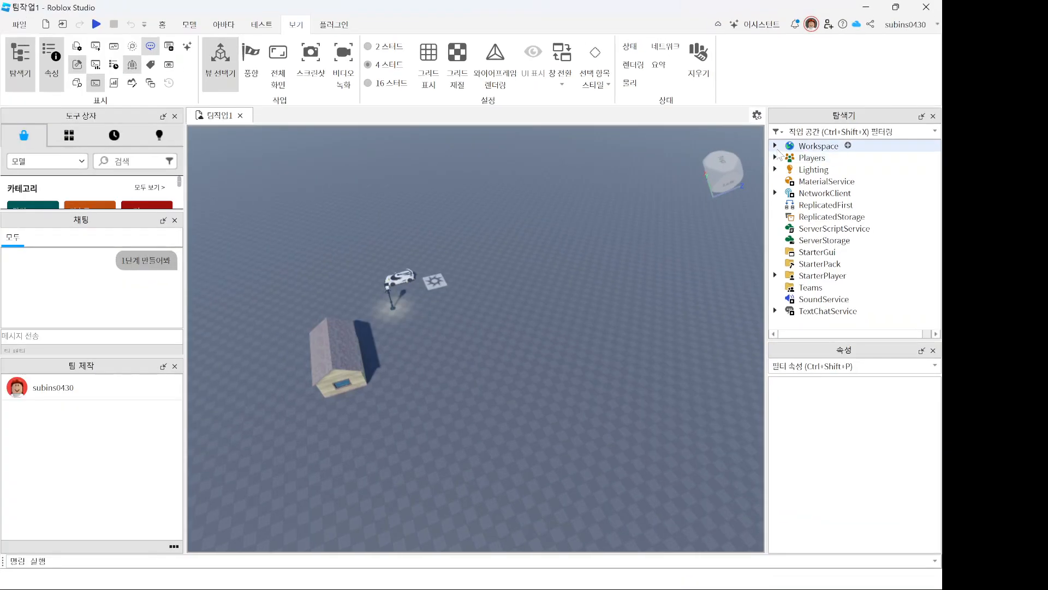
pyautogui.click(608, 143)
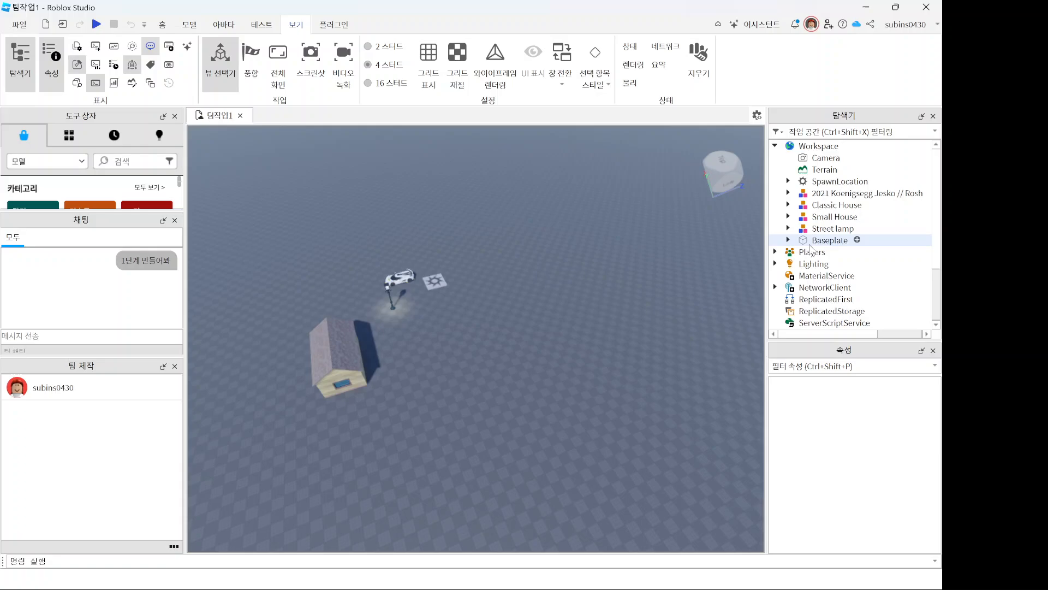
pyautogui.click(680, 292)
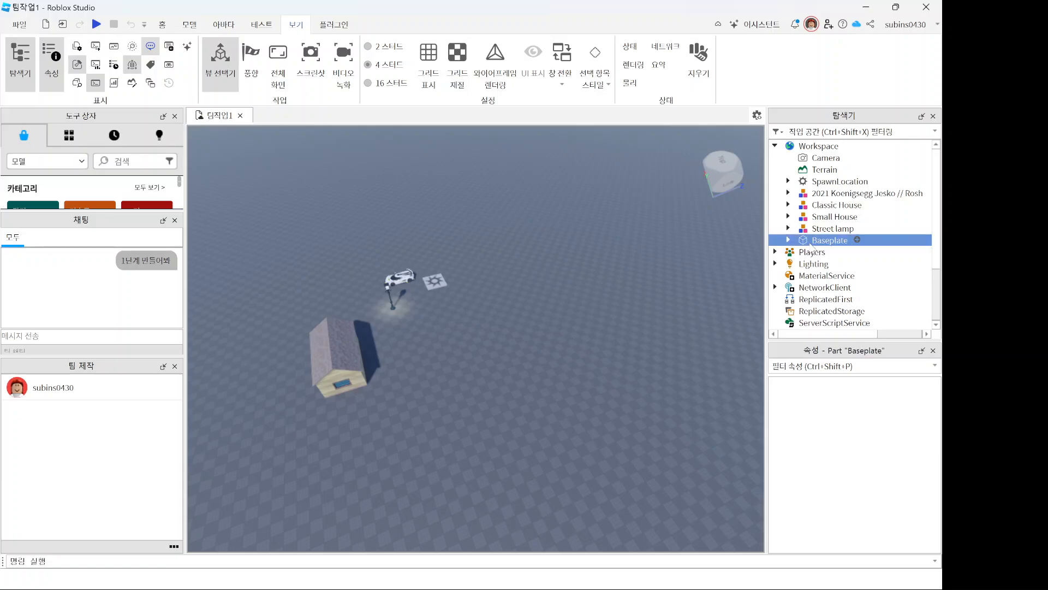
pyautogui.scroll(-6, 513, 230)
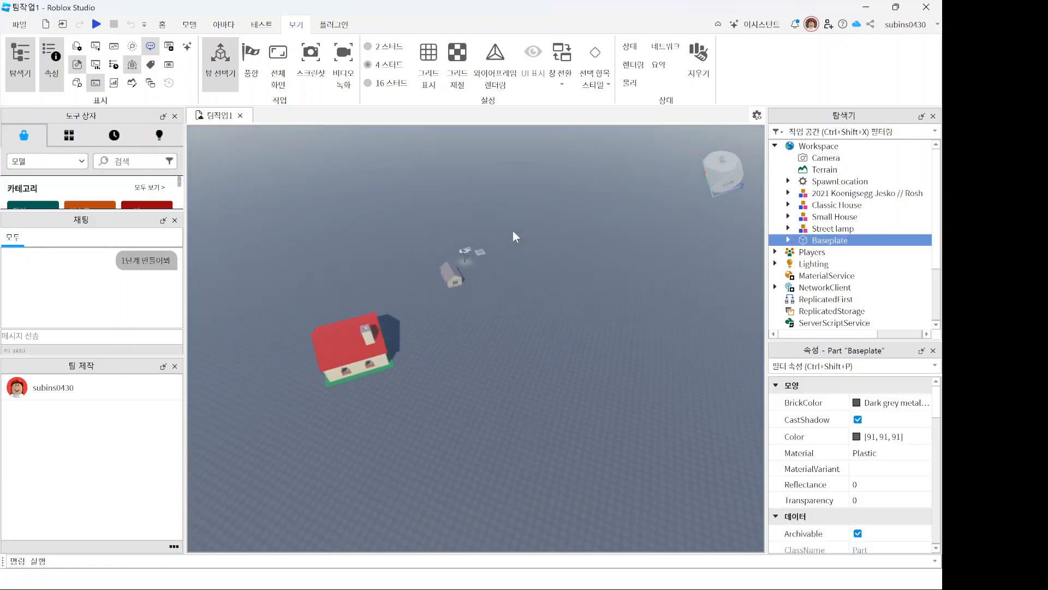
pyautogui.scroll(-8, 512, 230)
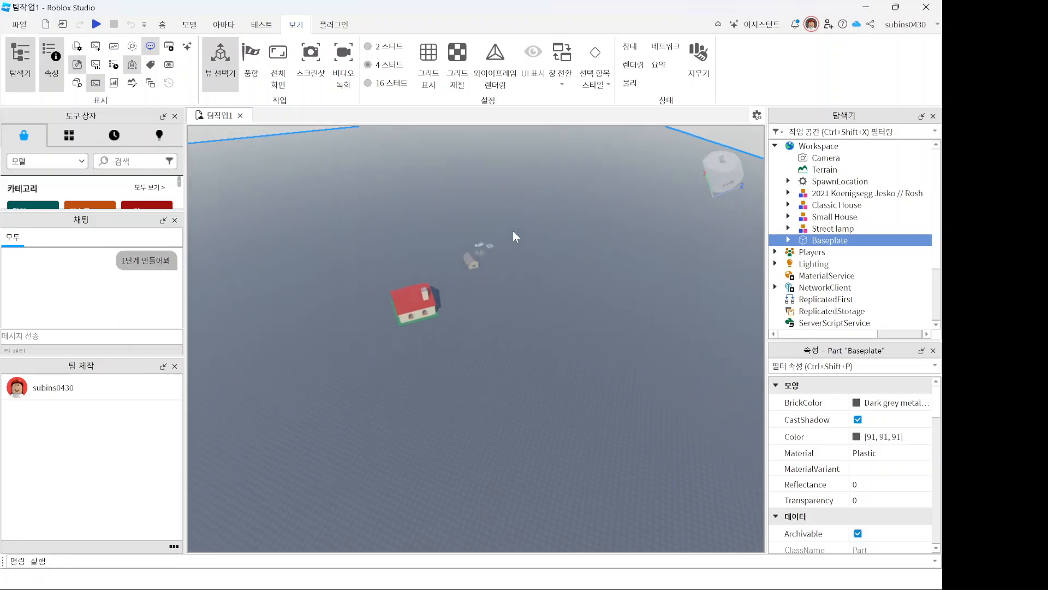
pyautogui.scroll(-8, 512, 230)
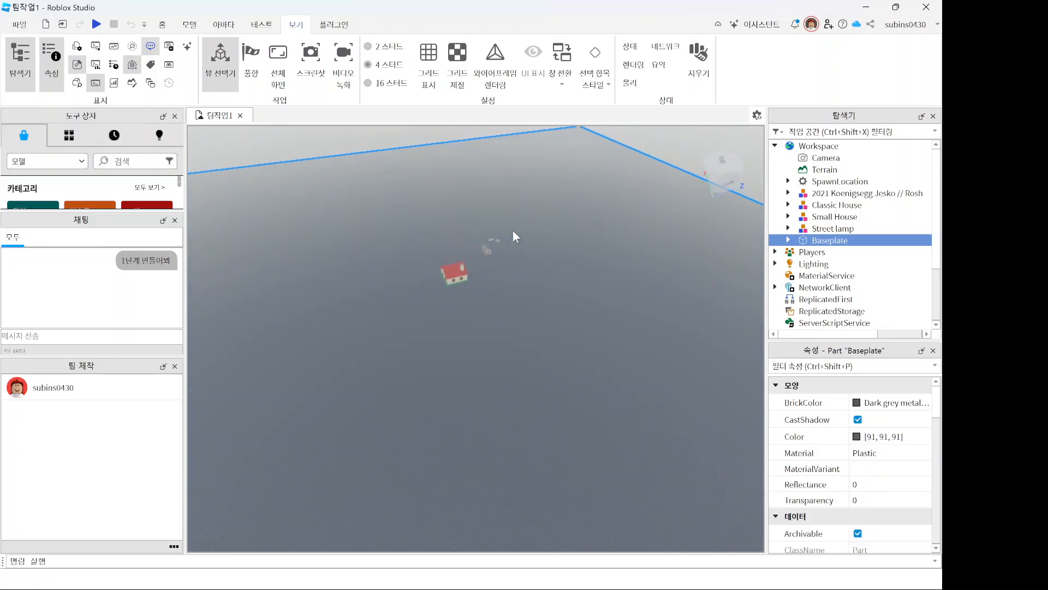
pyautogui.scroll(-6, 512, 231)
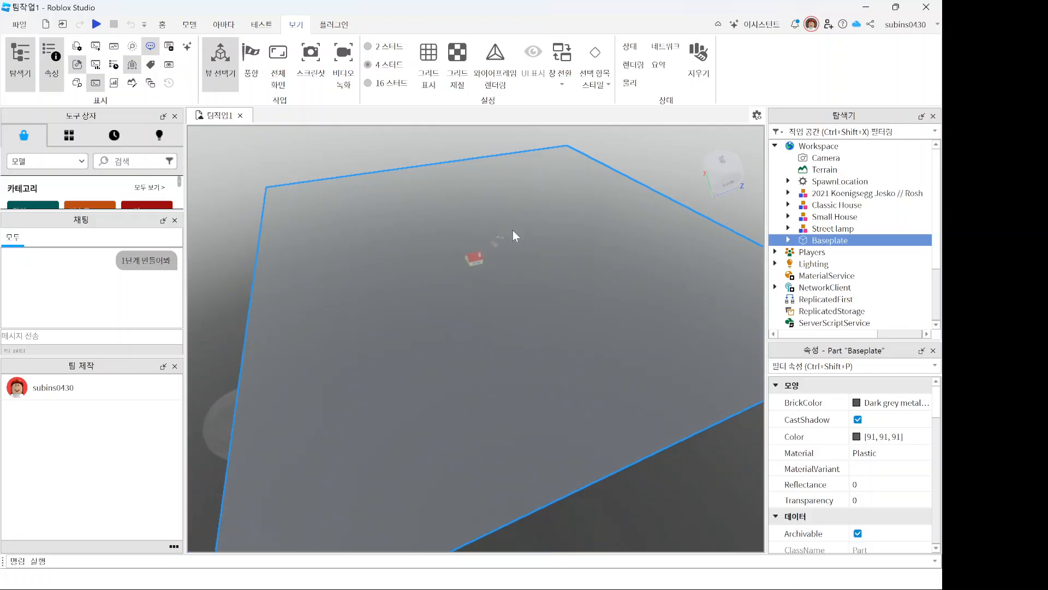
pyautogui.scroll(-6, 513, 230)
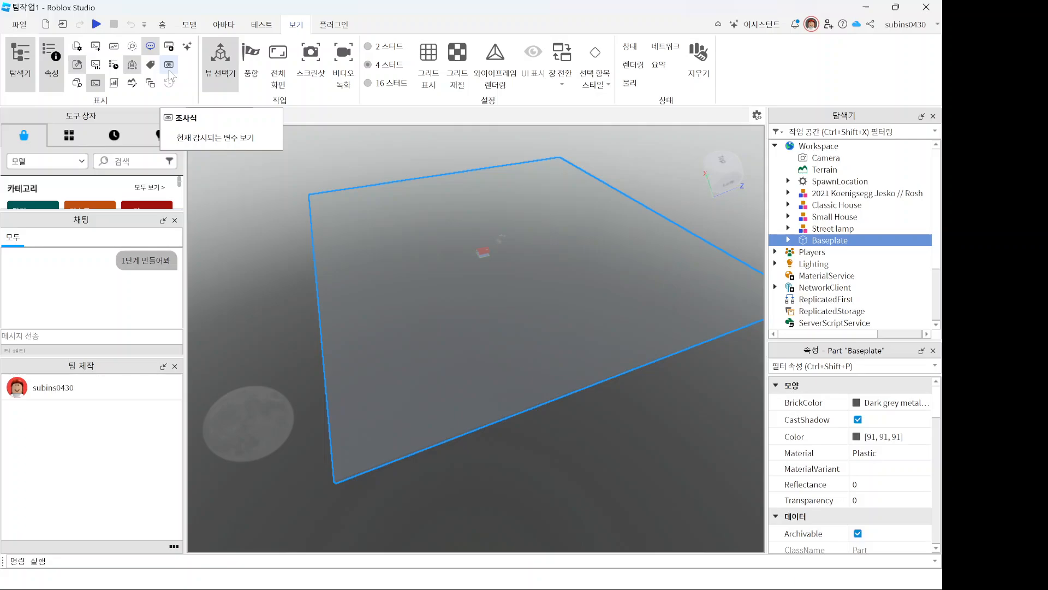
pyautogui.click(165, 25)
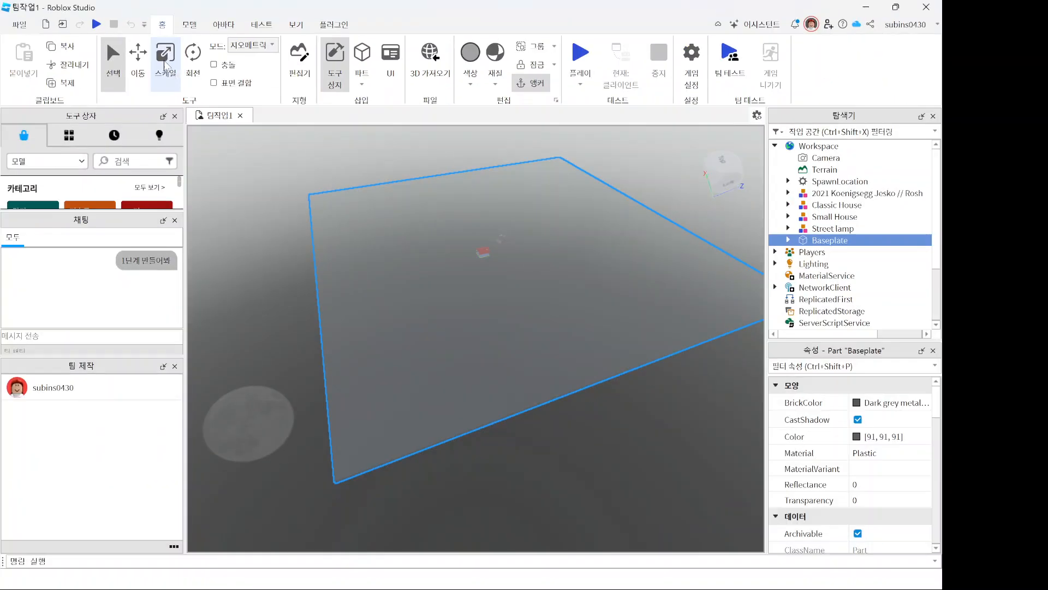
pyautogui.click(174, 69)
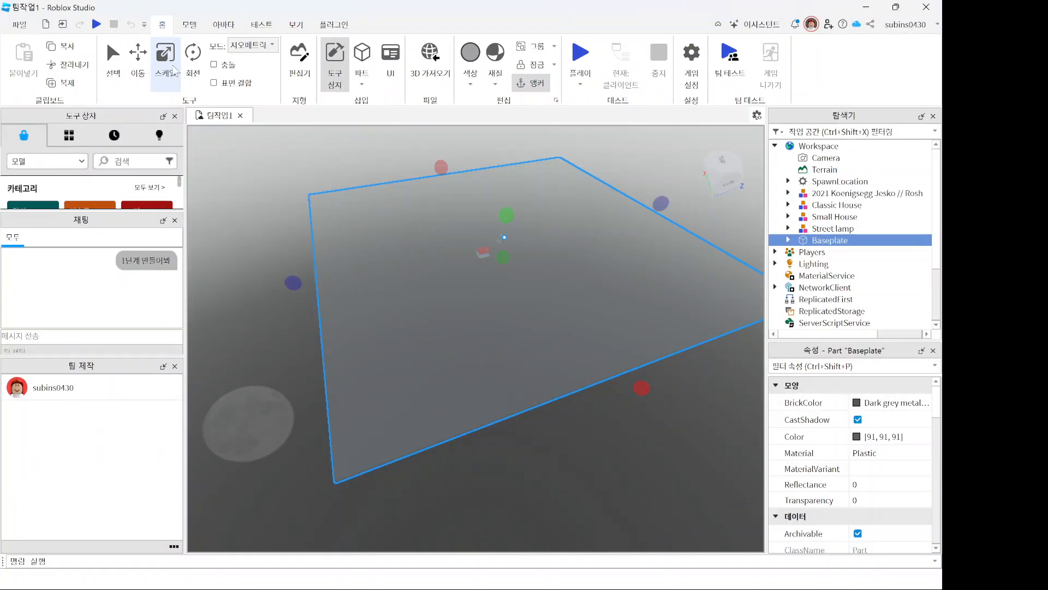
pyautogui.moveTo(293, 285); pyautogui.dragTo(386, 276)
pyautogui.moveTo(592, 241); pyautogui.dragTo(561, 235)
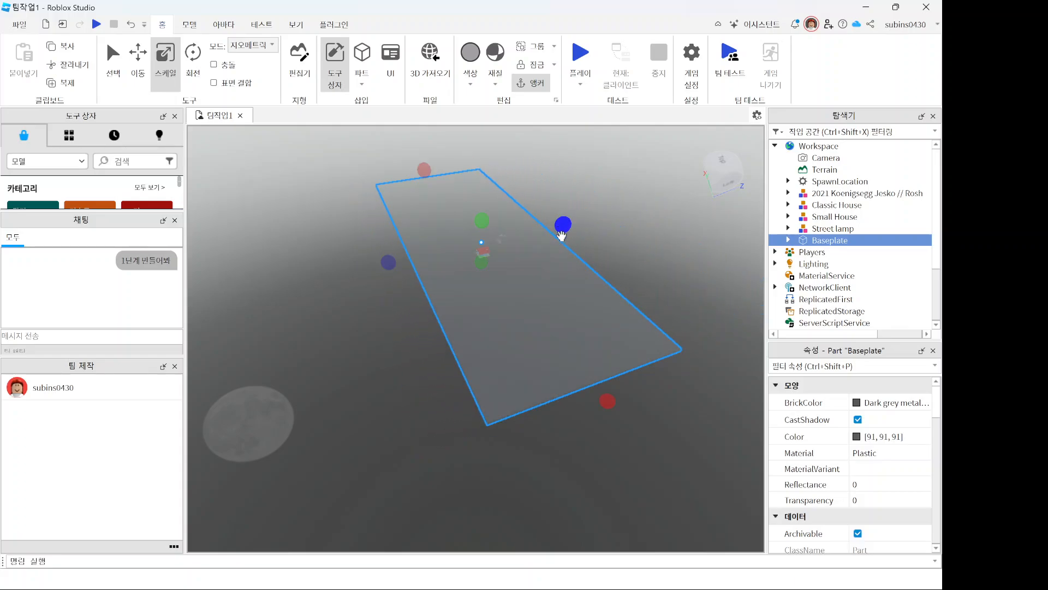
pyautogui.moveTo(608, 400); pyautogui.dragTo(530, 303)
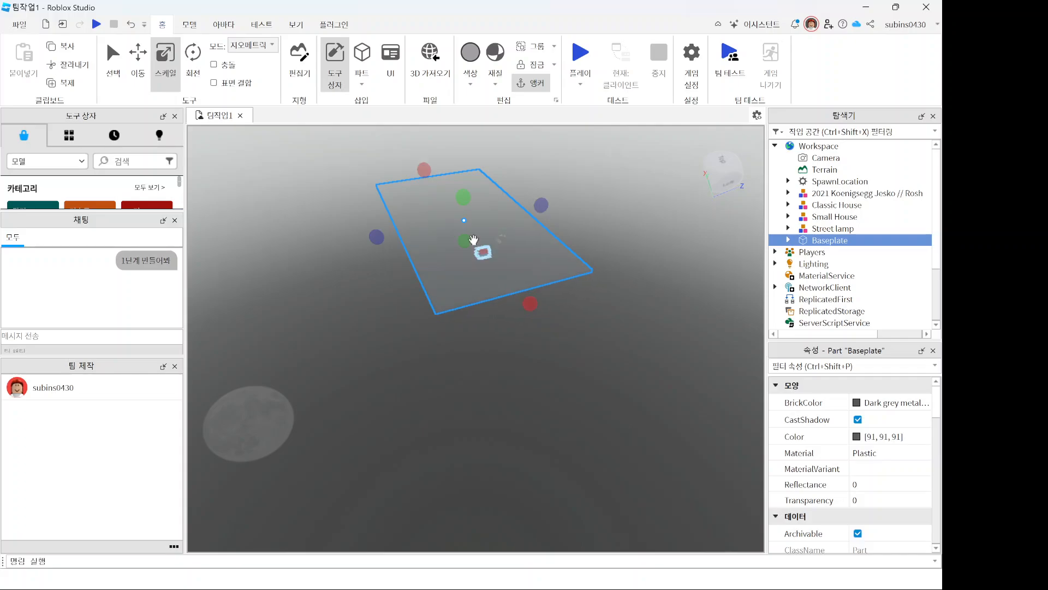
pyautogui.moveTo(424, 170); pyautogui.dragTo(449, 203)
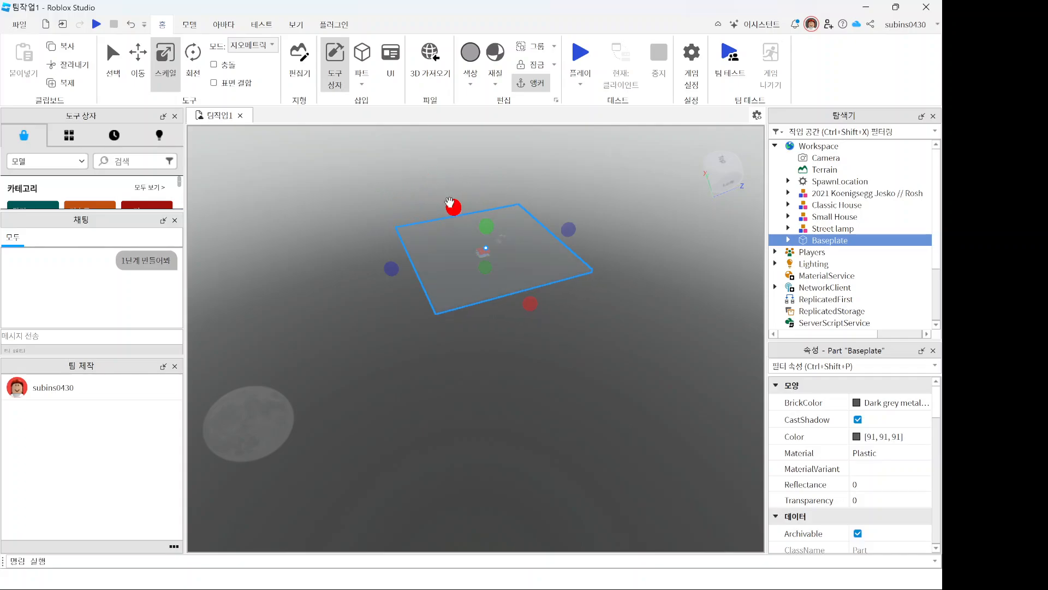
pyautogui.moveTo(392, 269); pyautogui.dragTo(415, 263)
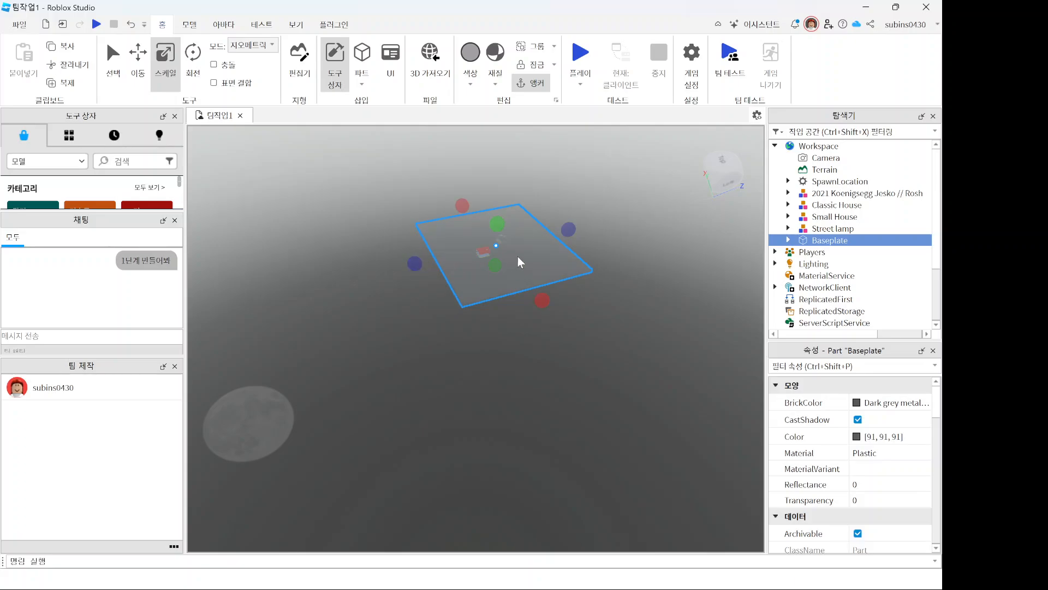
# Step: Scale the Baseplate down a little more along its blue axis and deselect it
pyautogui.moveTo(567, 229); pyautogui.dragTo(555, 233)
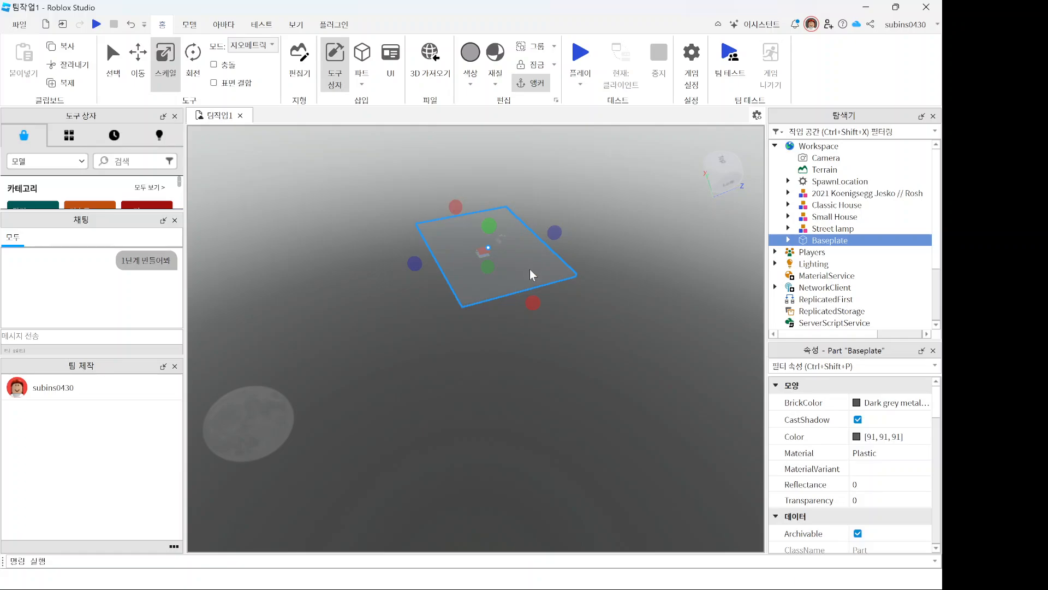
pyautogui.click(547, 195)
pyautogui.moveTo(547, 195); pyautogui.dragTo(478, 248, button='right')
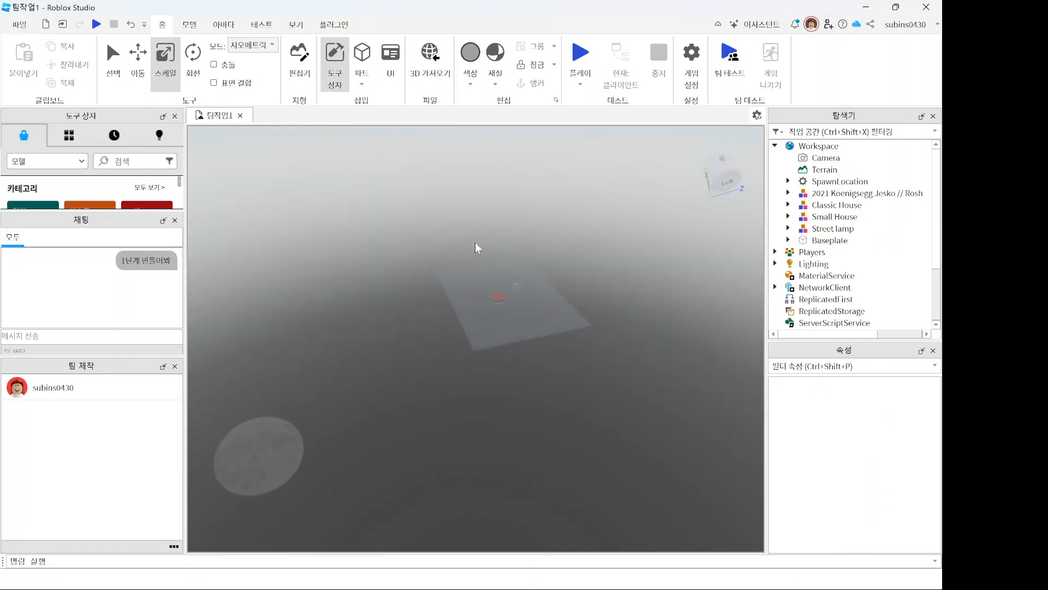
# Step: Insert a 블록 (block) part and scale it up into a tall, wide, thin wall along one edge of the Baseplate
pyautogui.click(370, 80)
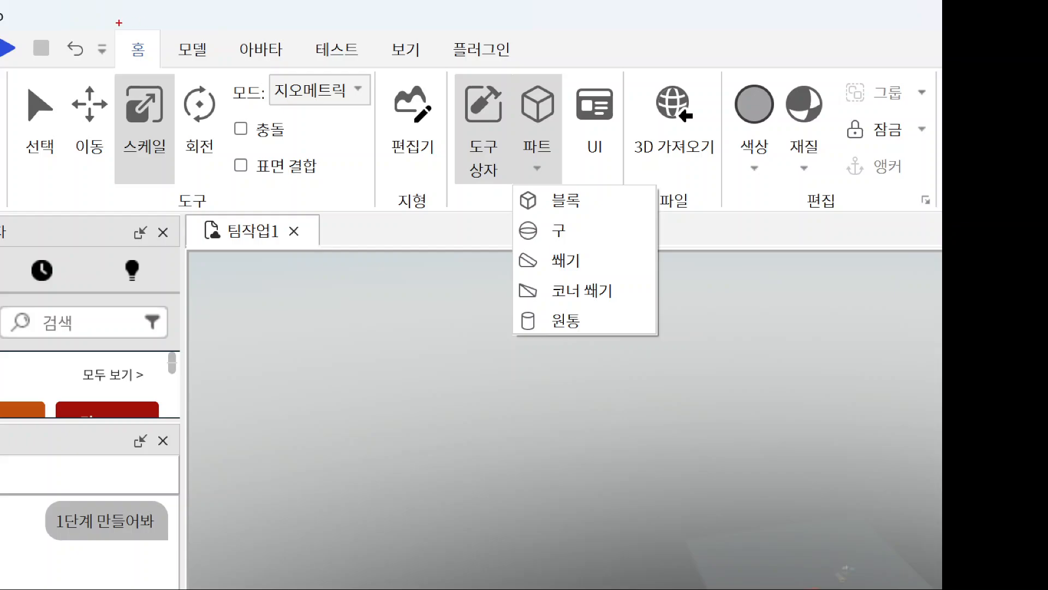
pyautogui.moveTo(116, 22); pyautogui.dragTo(166, 76)
pyautogui.moveTo(508, 75)
pyautogui.mouseDown()
pyautogui.moveTo(516, 118)
pyautogui.moveTo(559, 180)
pyautogui.moveTo(675, 217)
pyautogui.moveTo(664, 217)
pyautogui.mouseUp()
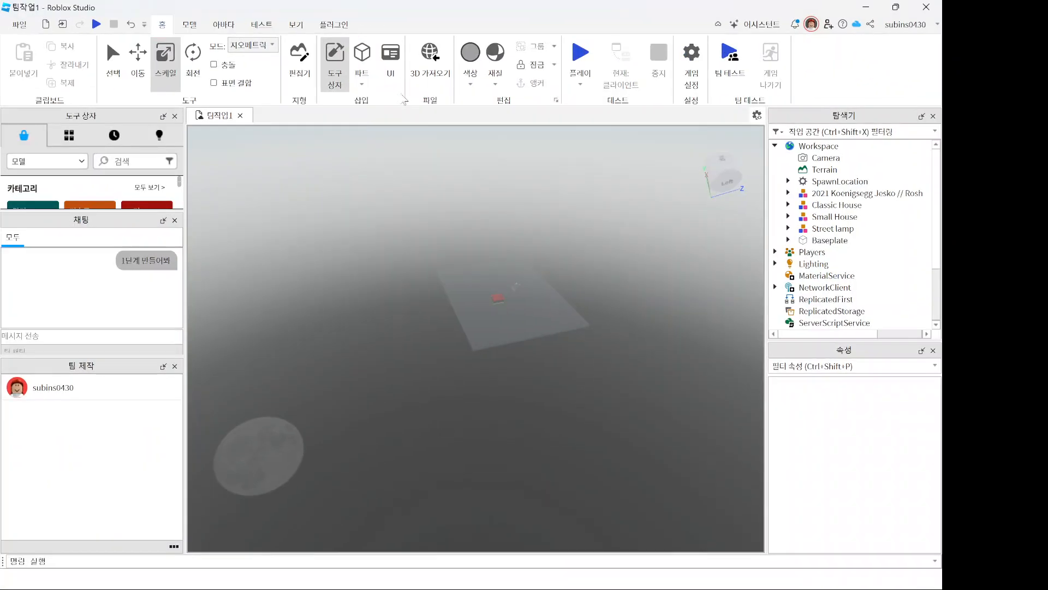
pyautogui.click(537, 167)
pyautogui.click(552, 207)
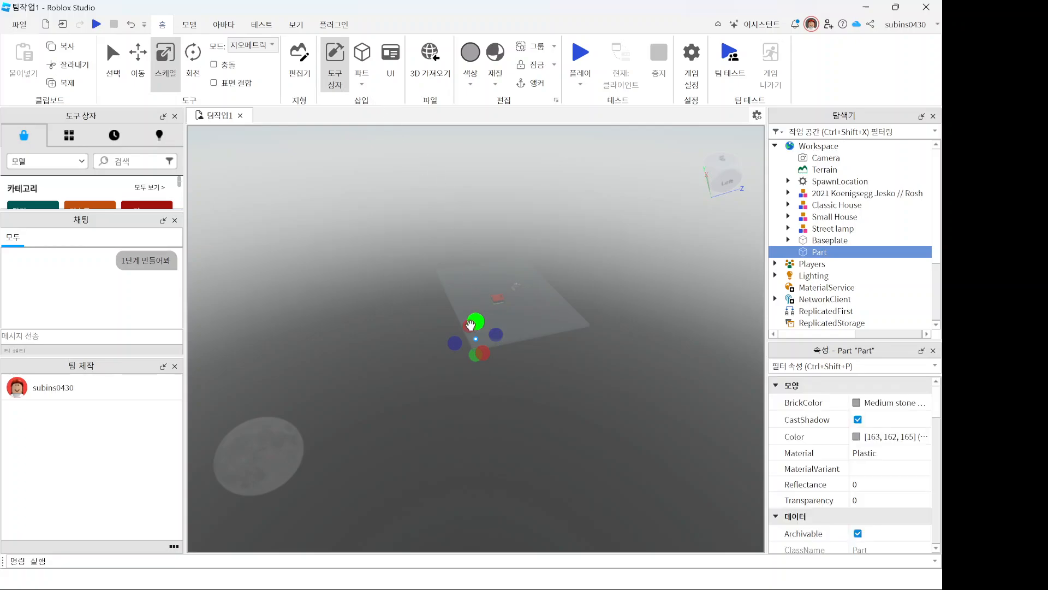
pyautogui.moveTo(471, 325); pyautogui.dragTo(476, 160)
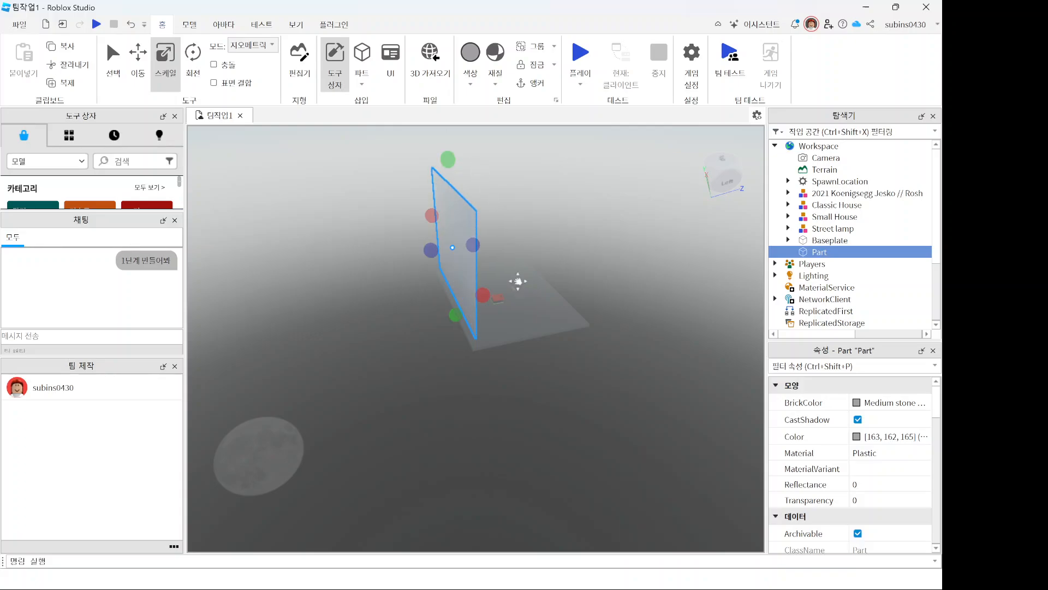
pyautogui.moveTo(518, 281); pyautogui.dragTo(506, 312, button='right')
pyautogui.click(496, 323)
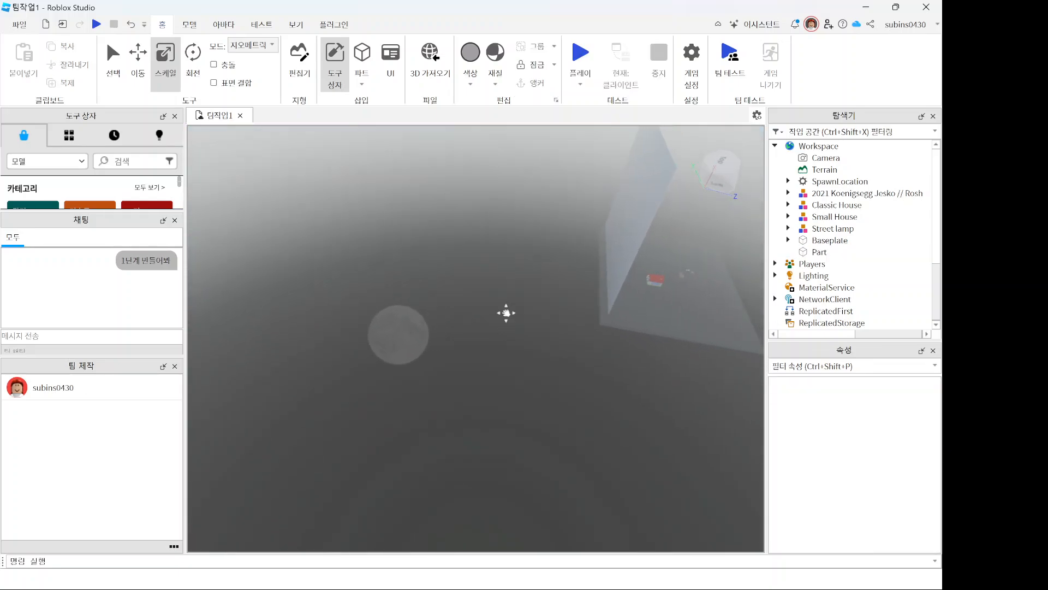
# Step: Playtest the place with 플레이, ignore the incoming game invitation, look at the new wall from the spawn area and stop the test
pyautogui.press('d')
pyautogui.press('d')
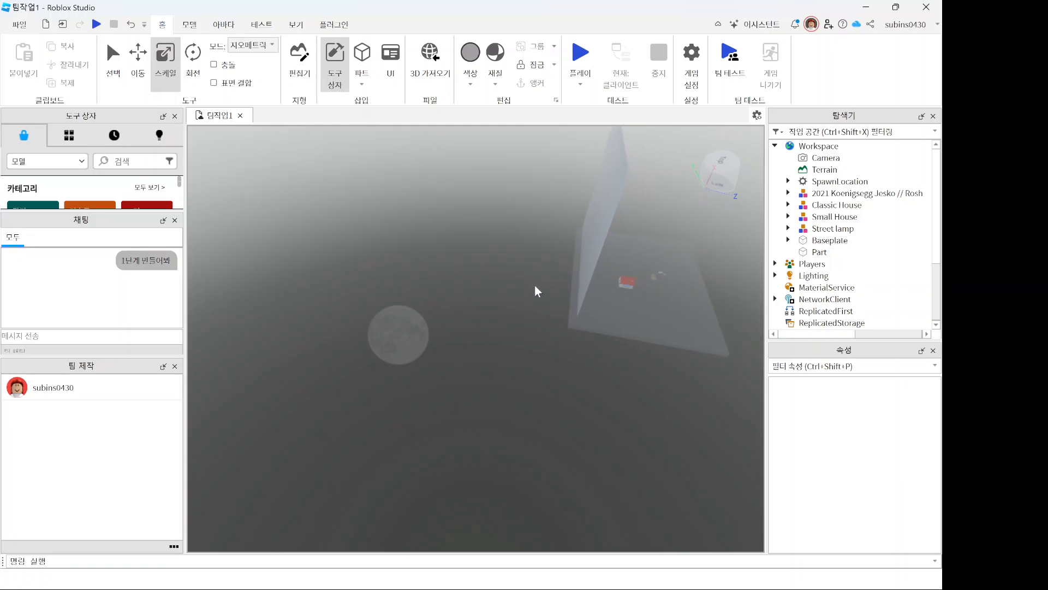
pyautogui.press('d')
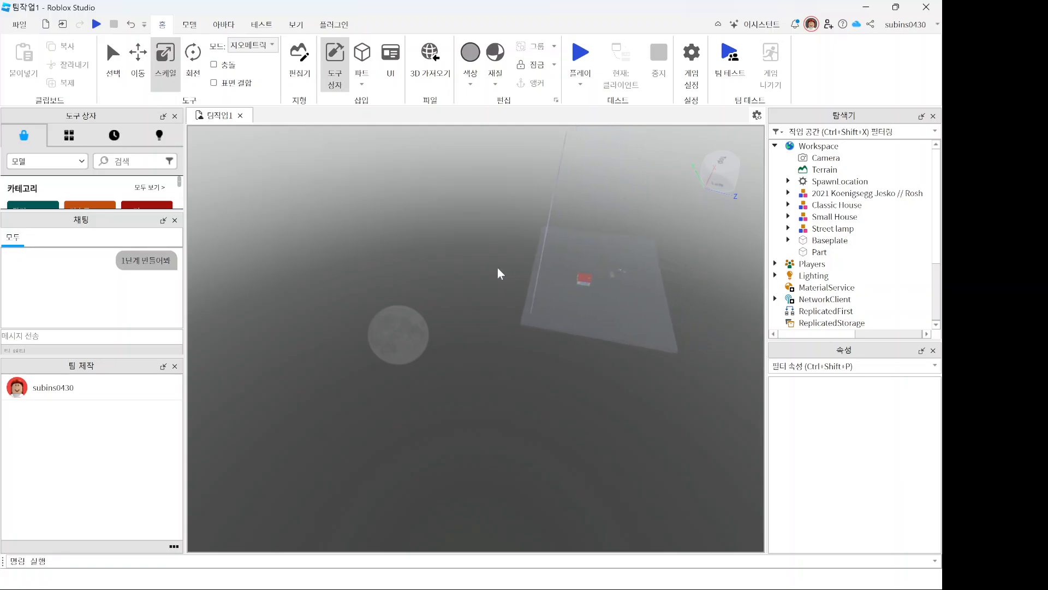
pyautogui.scroll(5, 598, 253)
pyautogui.scroll(5, 624, 253)
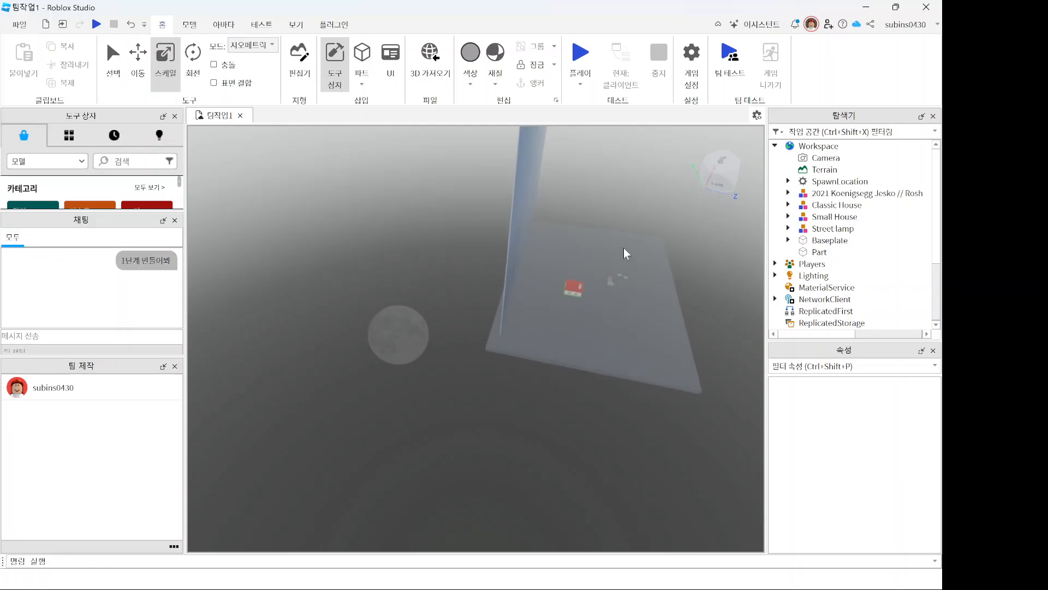
pyautogui.scroll(1, 626, 251)
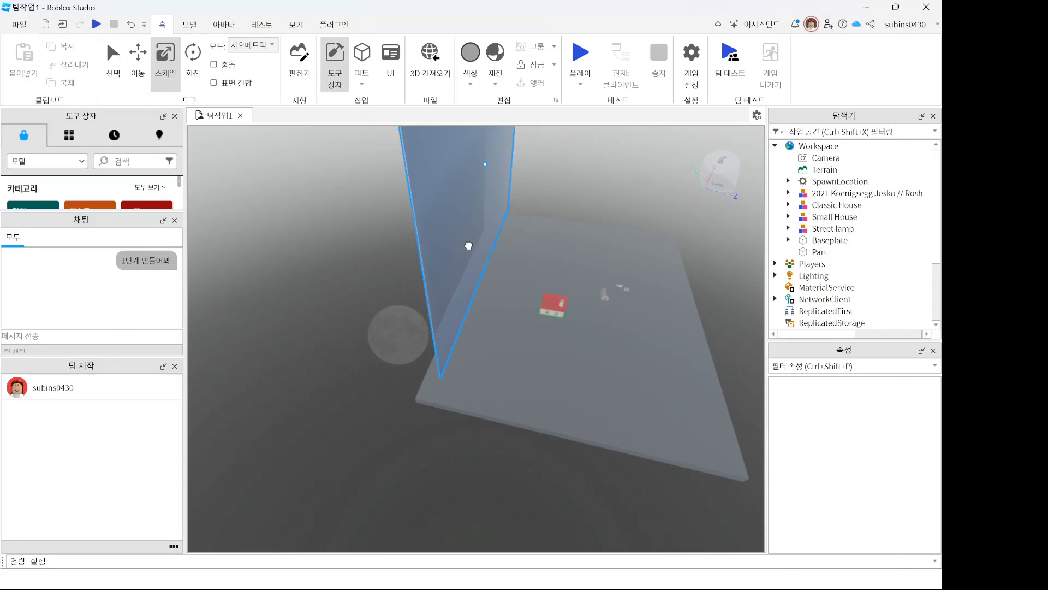
pyautogui.click(470, 243)
pyautogui.click(581, 54)
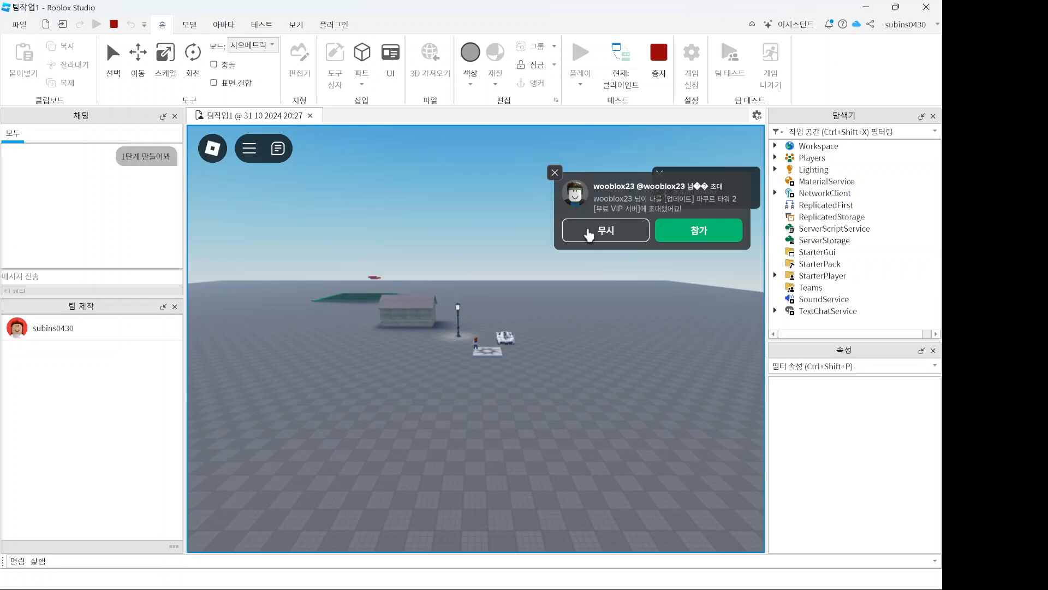
pyautogui.click(598, 233)
pyautogui.moveTo(556, 349); pyautogui.dragTo(511, 348, button='right')
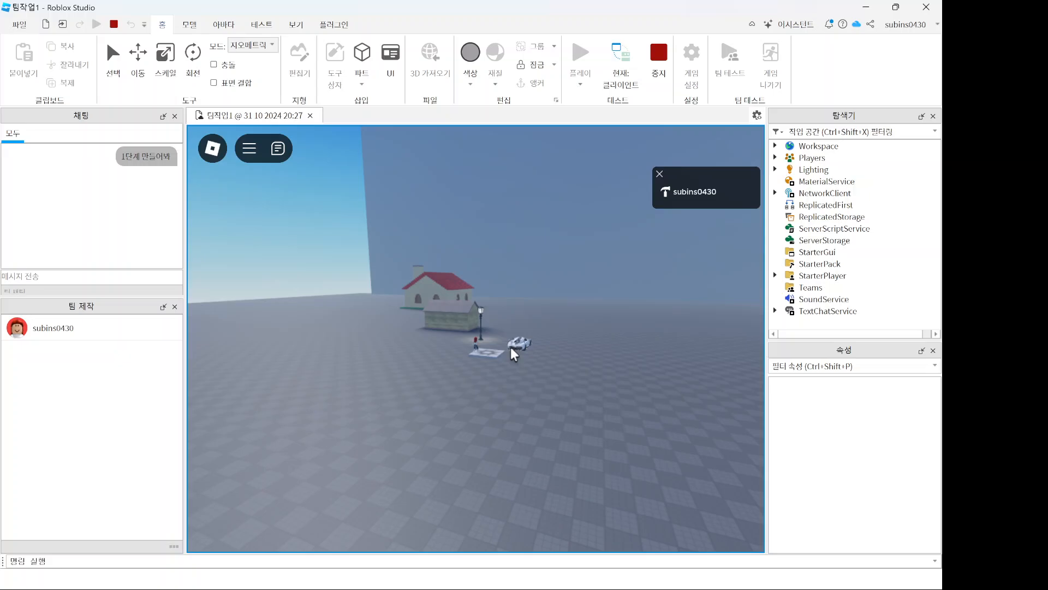
pyautogui.click(658, 53)
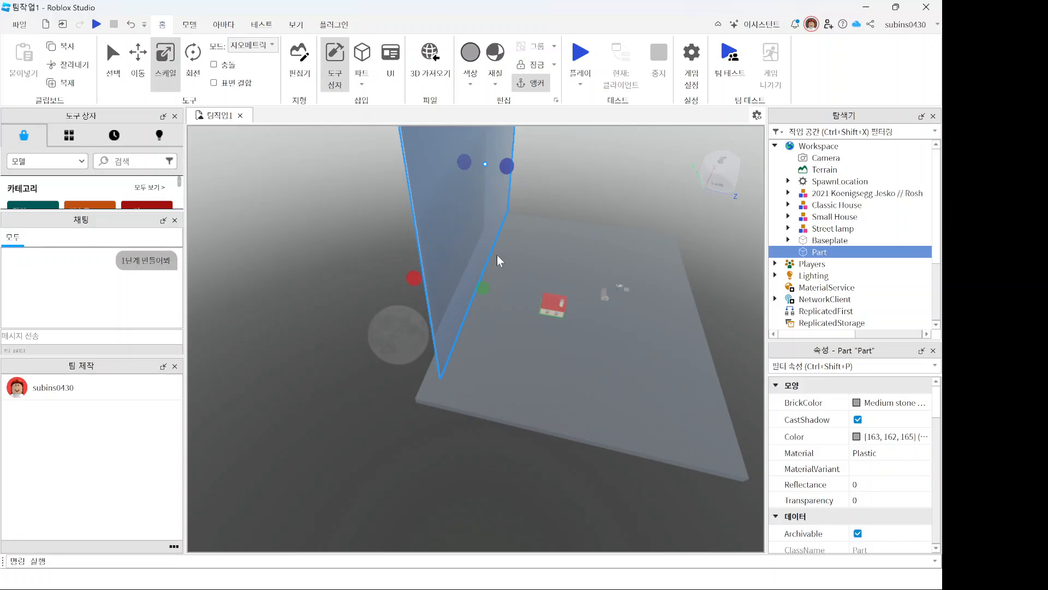
# Step: Scale the wall part narrower from both of its red-axis ends
pyautogui.moveTo(414, 278); pyautogui.dragTo(467, 223)
pyautogui.moveTo(535, 198); pyautogui.dragTo(486, 296, button='middle')
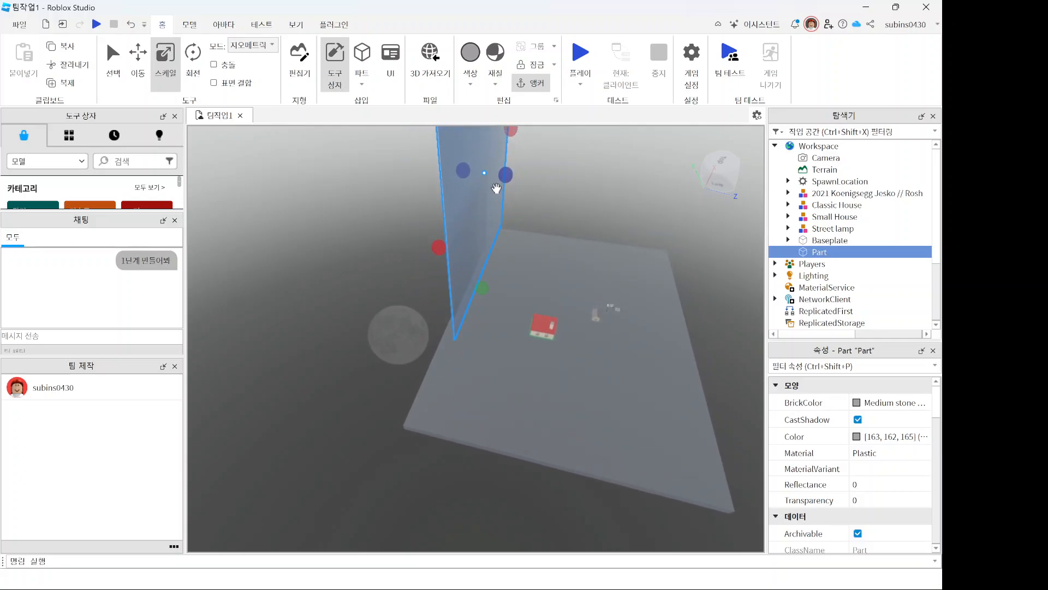
pyautogui.moveTo(510, 132); pyautogui.dragTo(482, 148)
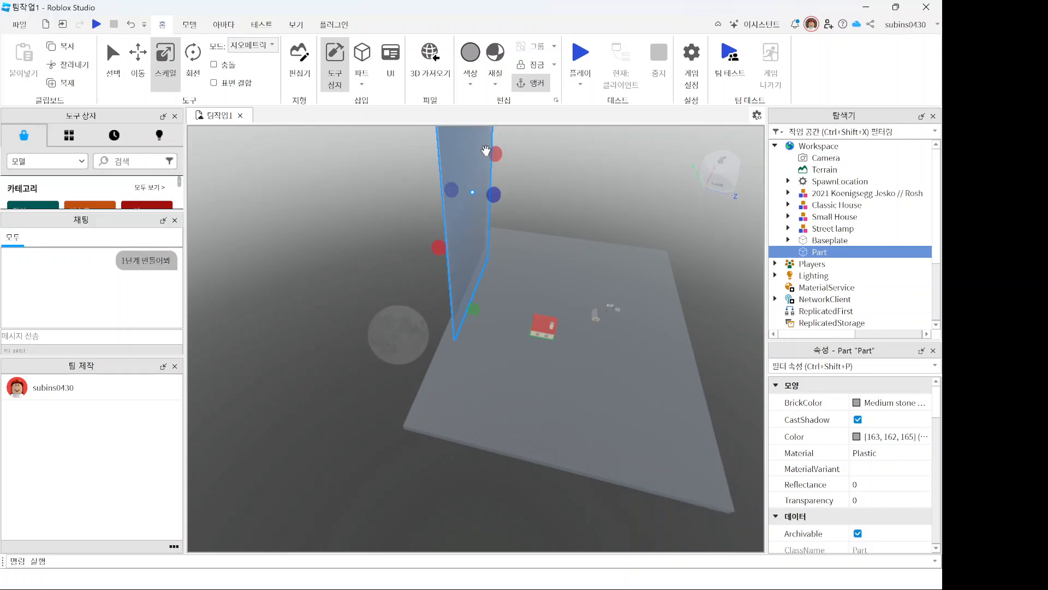
# Step: Scale the Baseplate down along both horizontal axes to match the wall's width, keeping the placed models on it
pyautogui.click(815, 241)
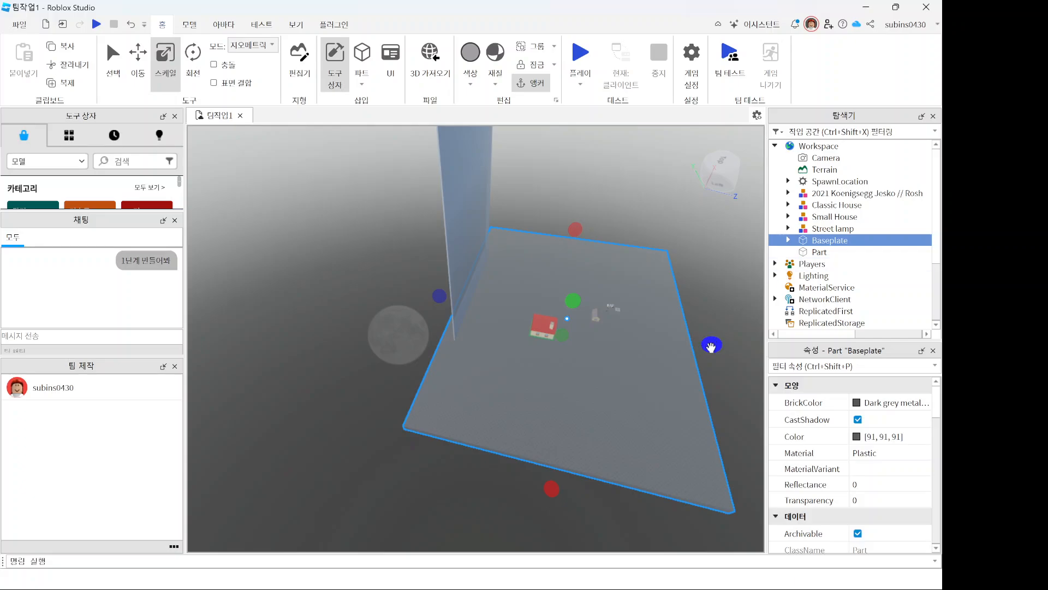
pyautogui.moveTo(711, 344); pyautogui.dragTo(648, 333)
pyautogui.moveTo(447, 318); pyautogui.dragTo(490, 406)
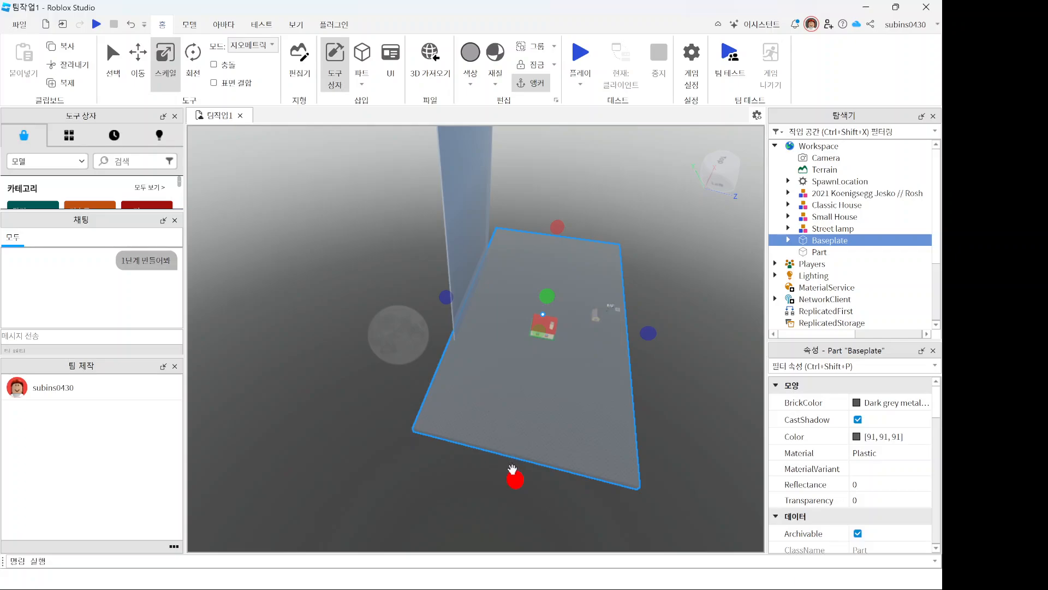
pyautogui.moveTo(512, 469); pyautogui.dragTo(530, 359)
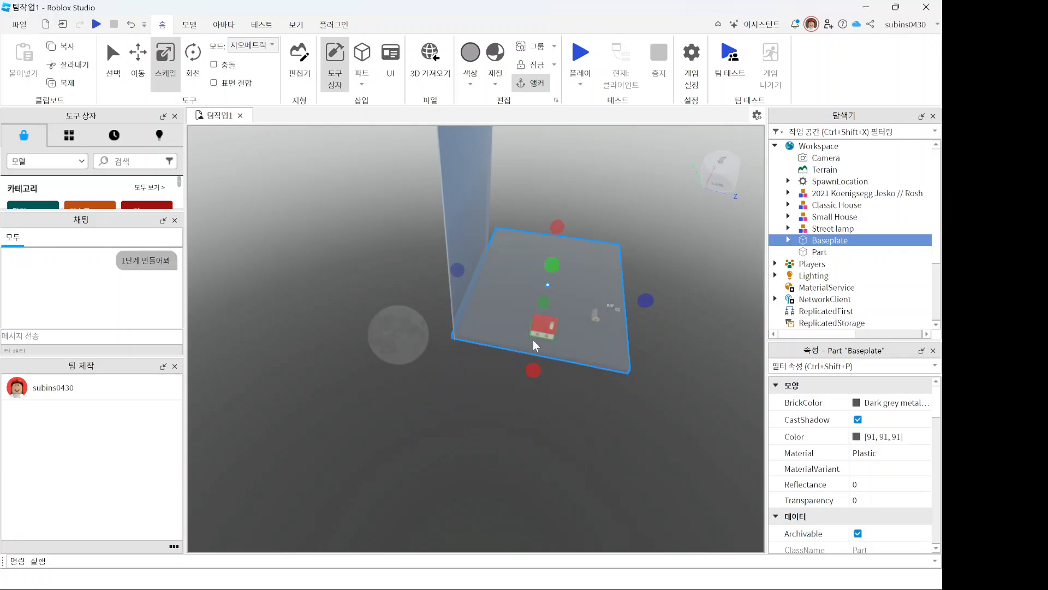
pyautogui.moveTo(557, 226); pyautogui.dragTo(555, 251)
pyautogui.click(616, 320)
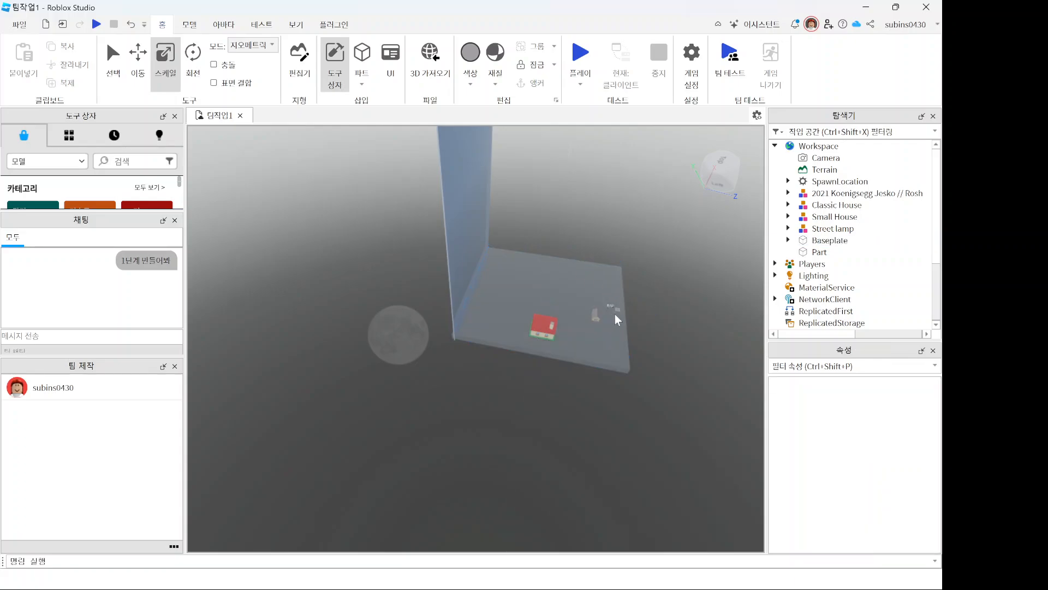
# Step: Delete the Koenigsegg car, Small House, Classic House and Street lamp models from the Baseplate
pyautogui.moveTo(671, 327); pyautogui.dragTo(662, 304)
pyautogui.scroll(6, 615, 326)
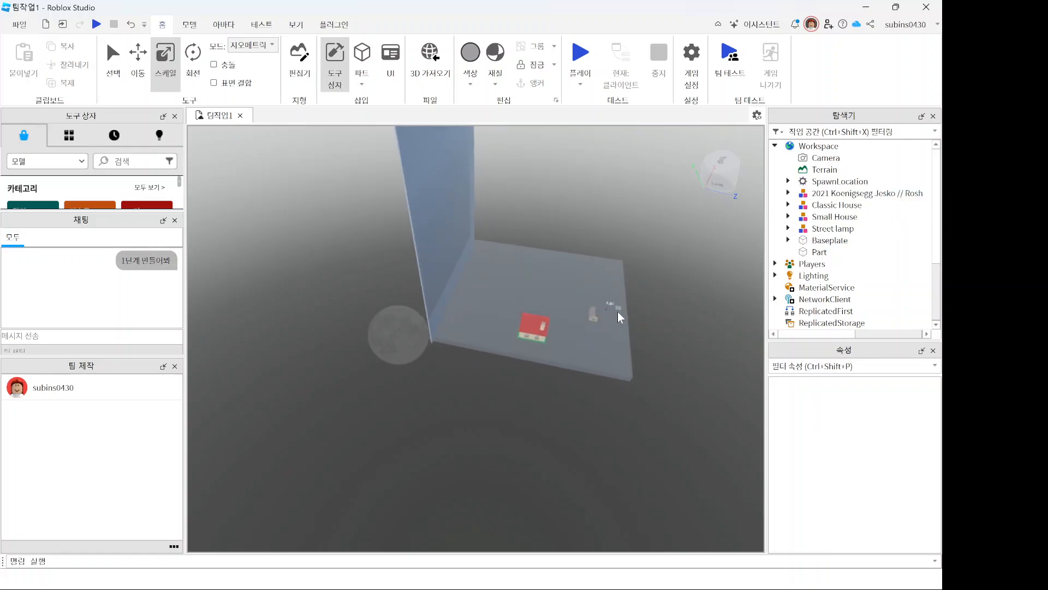
pyautogui.scroll(3, 622, 315)
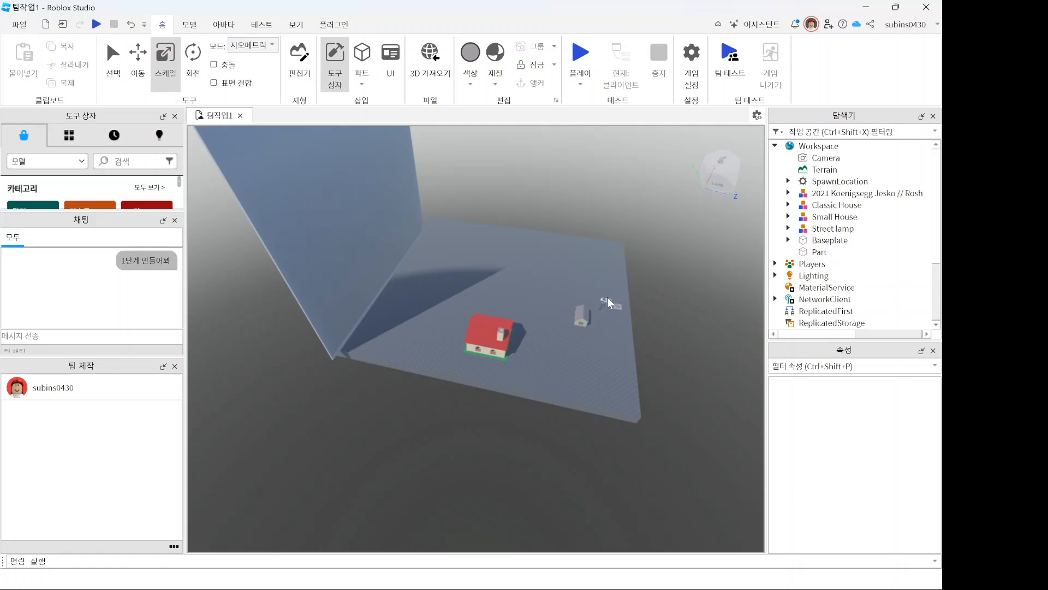
pyautogui.click(605, 299)
pyautogui.press('Delete')
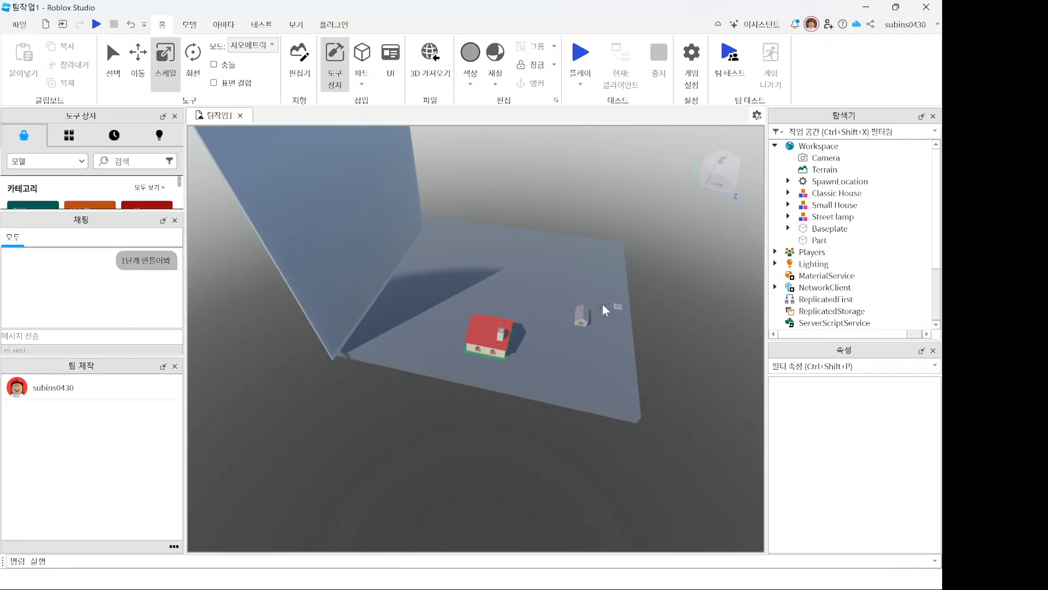
pyautogui.click(582, 315)
pyautogui.press('Delete')
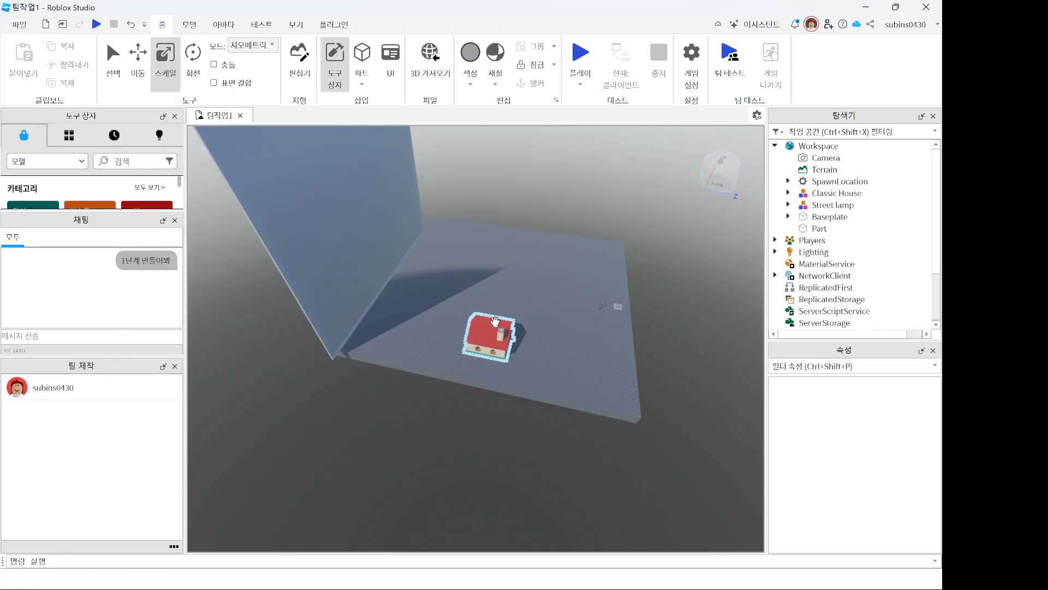
pyautogui.scroll(6, 604, 310)
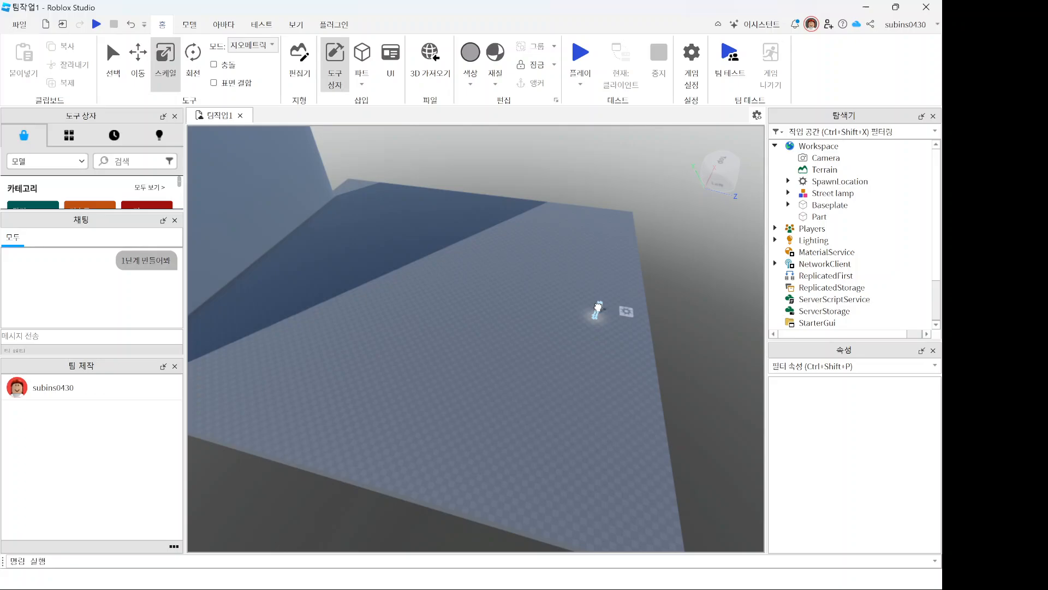
pyautogui.click(598, 306)
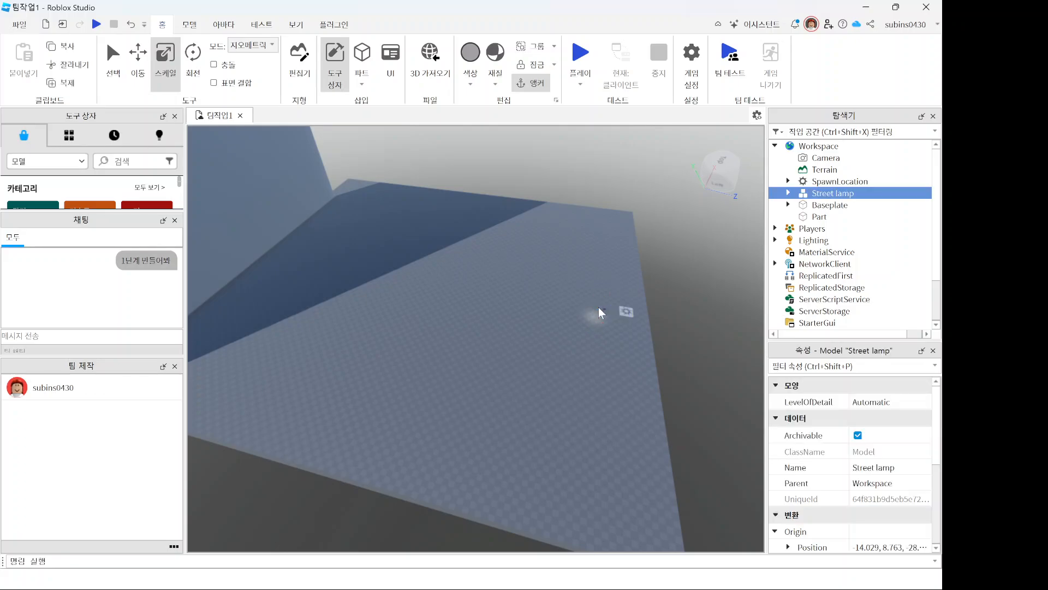
pyautogui.press('Delete')
# Step: Move the SpawnLocation toward the middle of the Baseplate and scale the plate down on all four sides around it
pyautogui.scroll(-5, 572, 340)
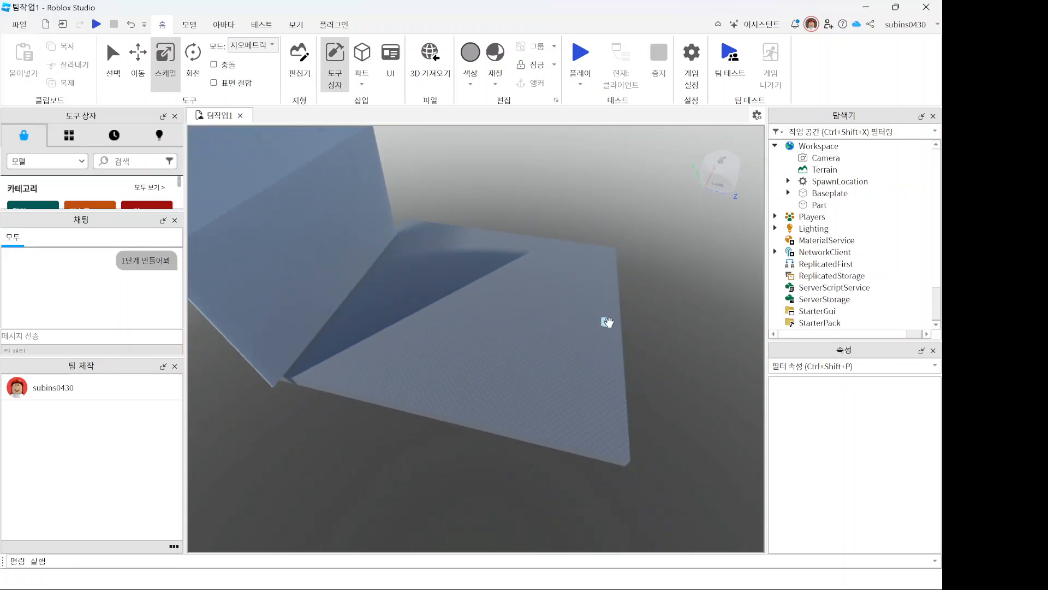
pyautogui.moveTo(605, 322); pyautogui.dragTo(483, 342)
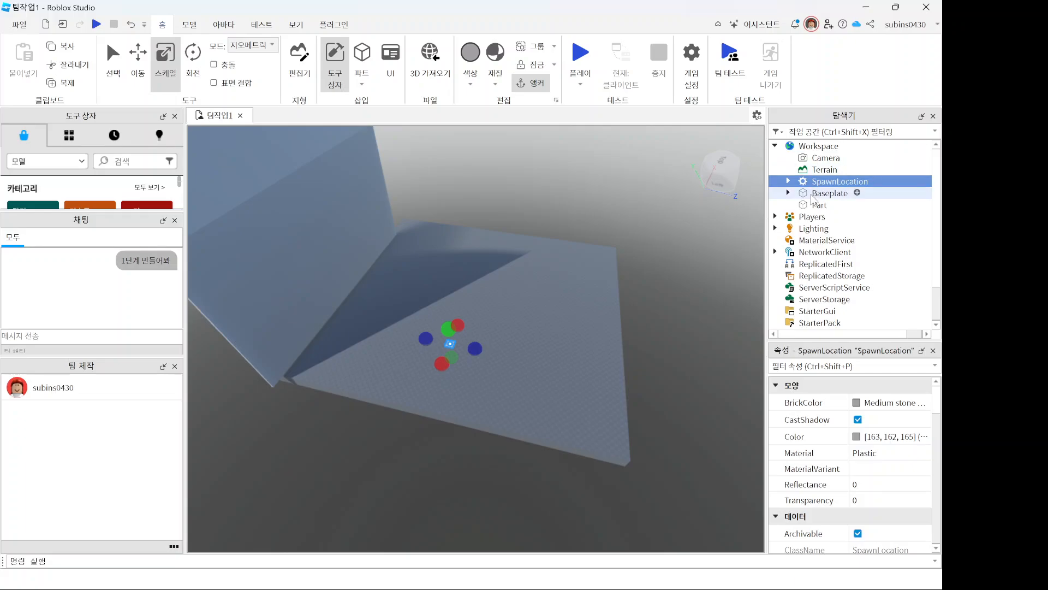
pyautogui.click(819, 194)
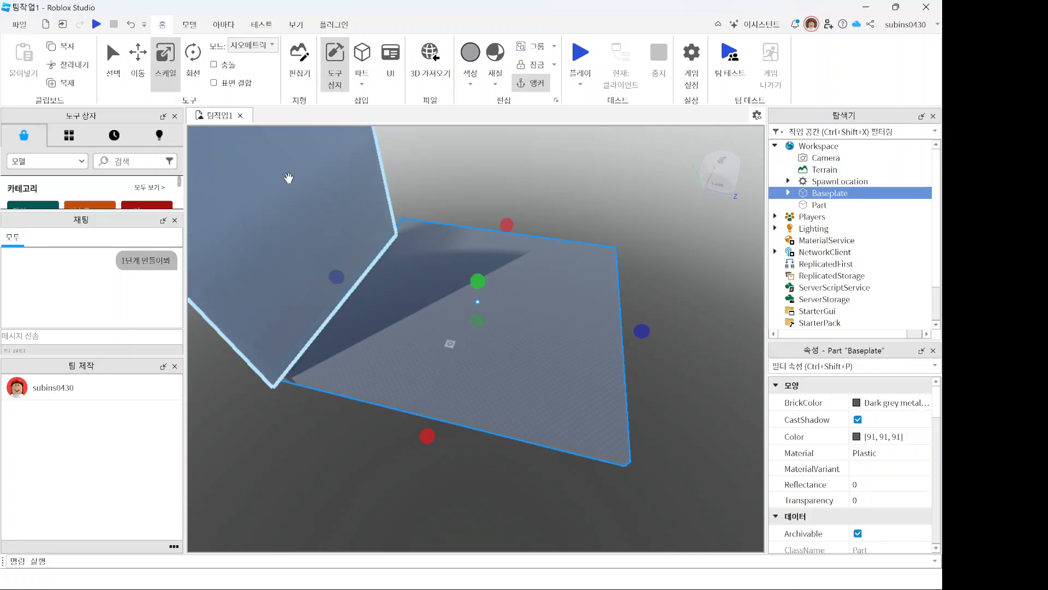
pyautogui.moveTo(427, 436); pyautogui.dragTo(446, 387)
pyautogui.moveTo(507, 224); pyautogui.dragTo(491, 265)
pyautogui.moveTo(642, 345); pyautogui.dragTo(524, 323)
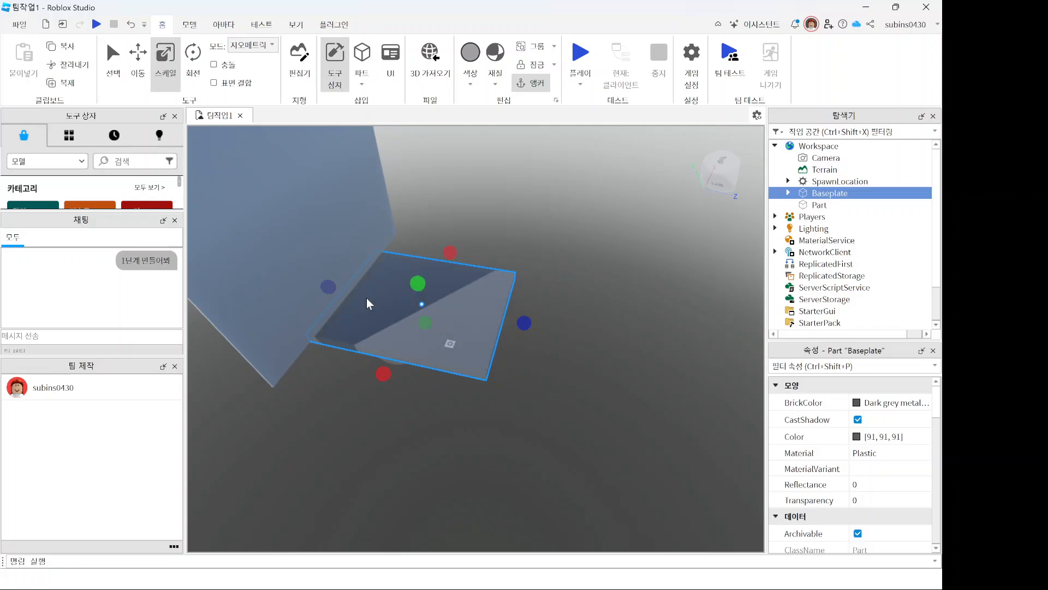
pyautogui.moveTo(328, 288); pyautogui.dragTo(362, 298)
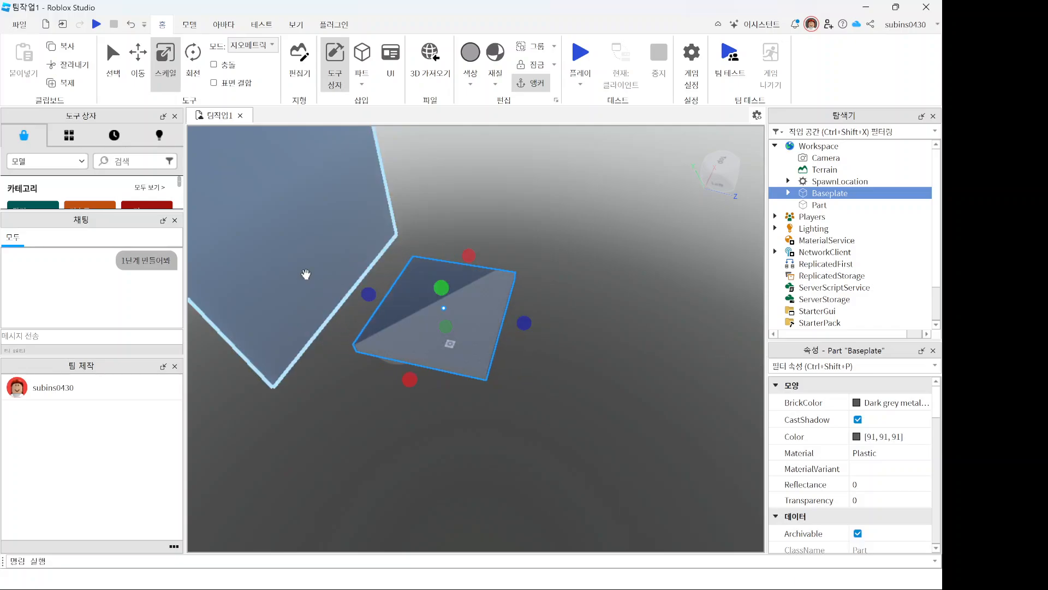
# Step: Move the wall part about 65 studs along the blue axis toward the Baseplate
pyautogui.click(300, 274)
pyautogui.click(137, 61)
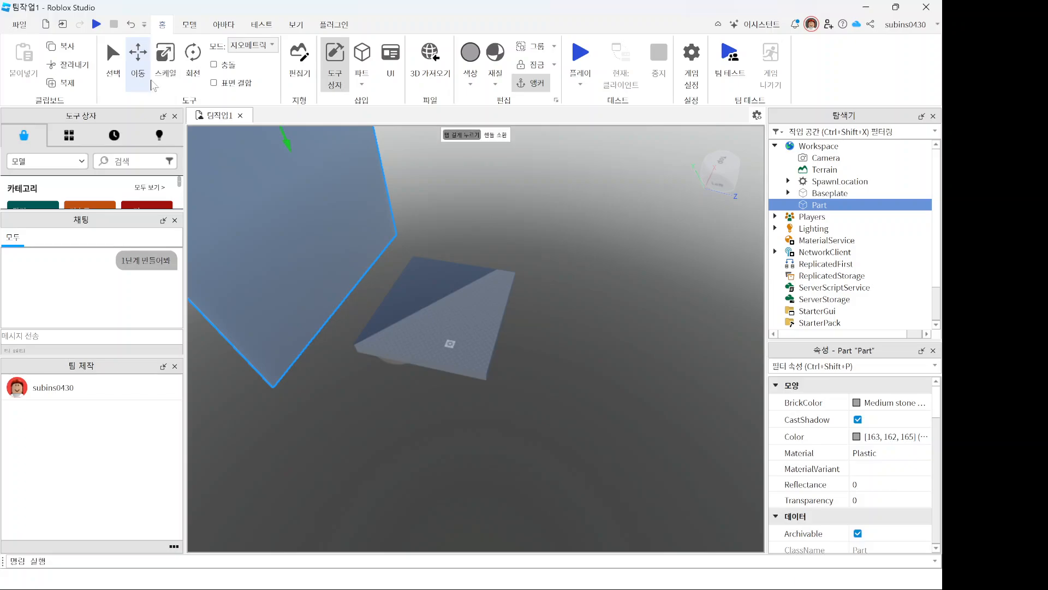
pyautogui.scroll(5, 357, 213)
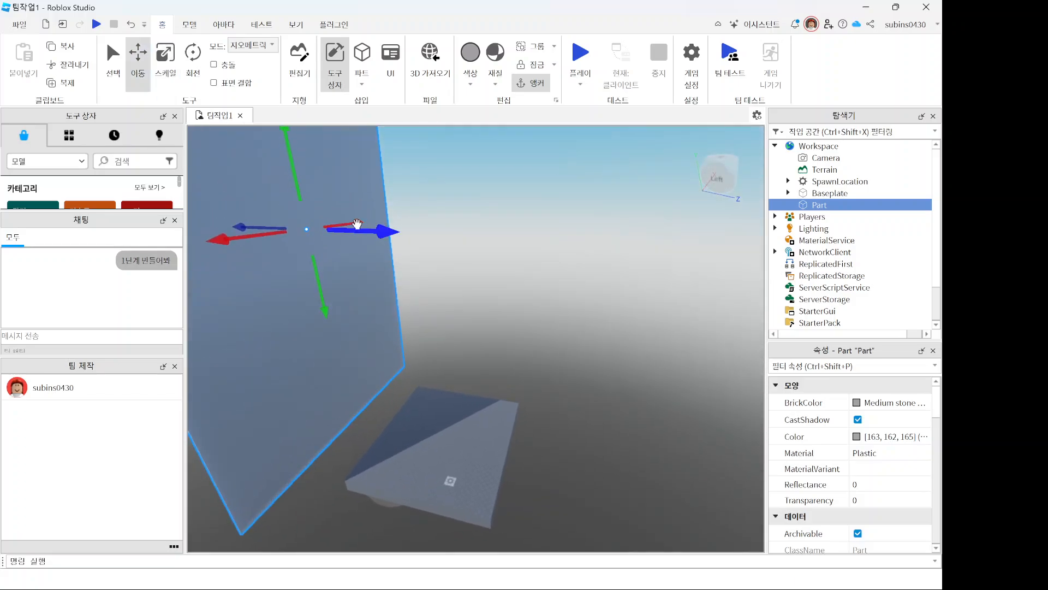
pyautogui.moveTo(382, 230); pyautogui.dragTo(435, 242)
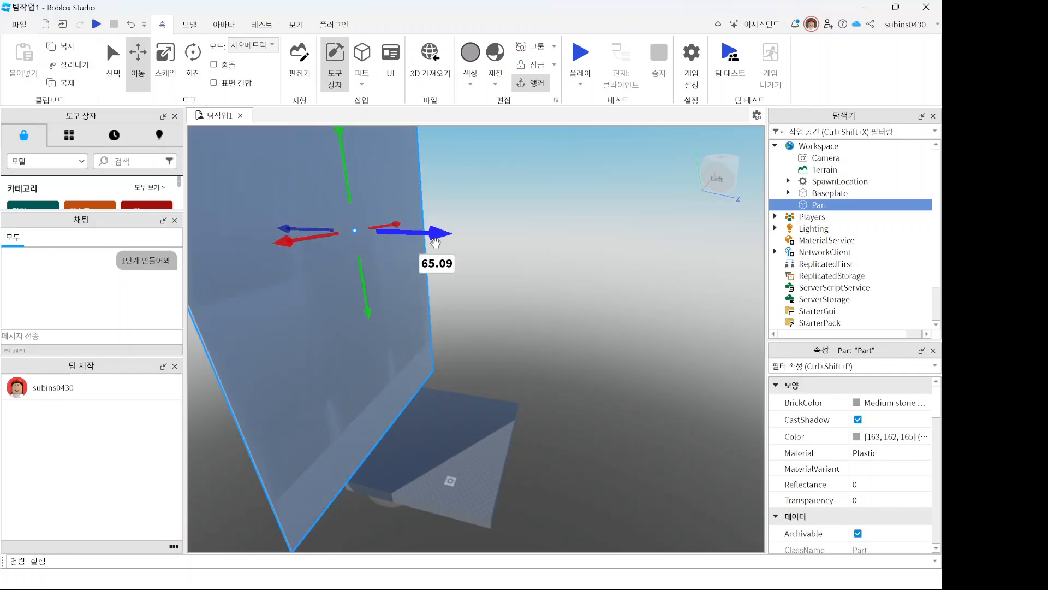
# Step: Scale the wall part down in width and height so its width matches the Baseplate's edge
pyautogui.click(164, 61)
pyautogui.moveTo(429, 219); pyautogui.dragTo(414, 232)
pyautogui.moveTo(374, 304); pyautogui.dragTo(359, 300, button='right')
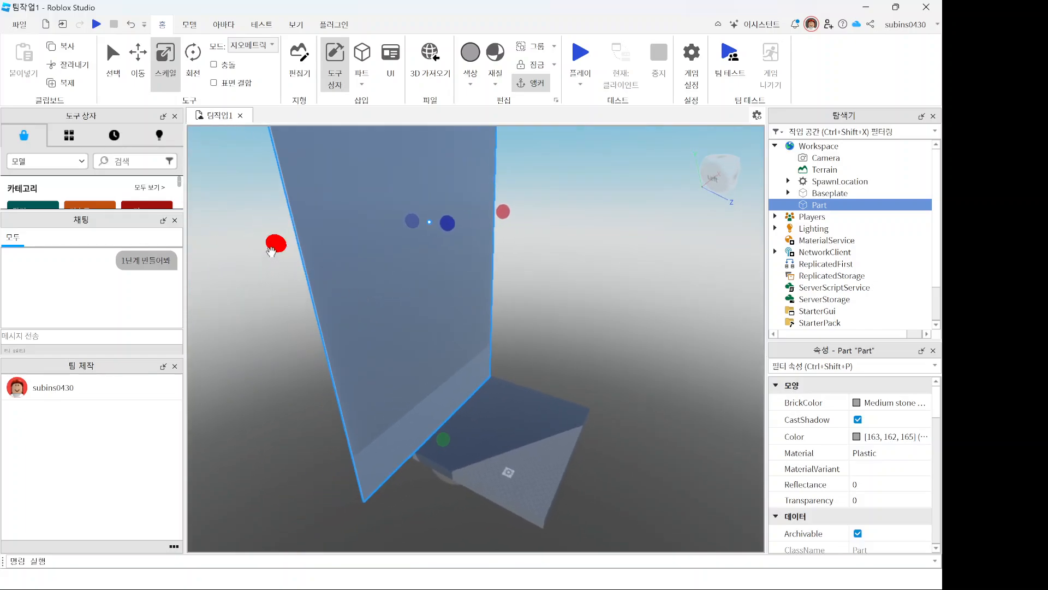
pyautogui.moveTo(271, 251); pyautogui.dragTo(363, 240)
pyautogui.moveTo(470, 234); pyautogui.dragTo(529, 206, button='right')
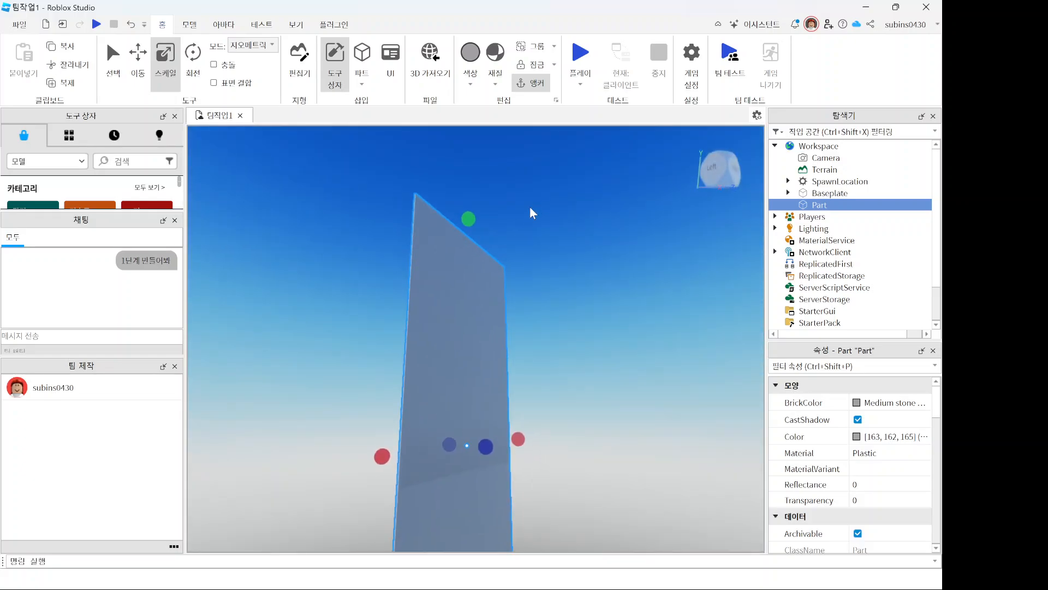
pyautogui.moveTo(468, 218); pyautogui.dragTo(469, 494)
pyautogui.press('f')
pyautogui.click(523, 353)
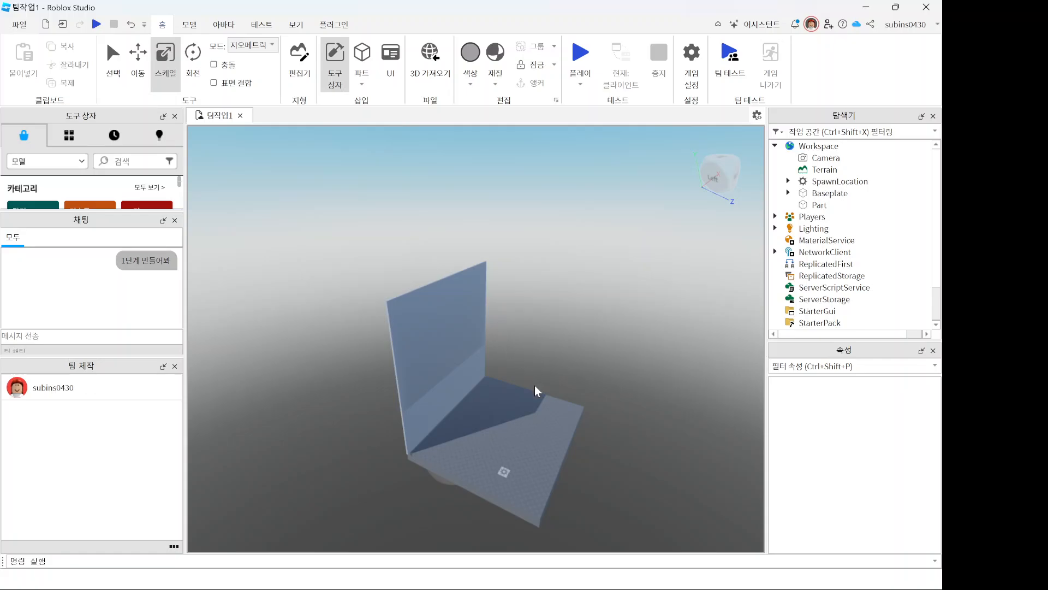
pyautogui.moveTo(537, 386); pyautogui.dragTo(537, 385, button='right')
# Step: Color the wall part Parsley green
pyautogui.click(425, 343)
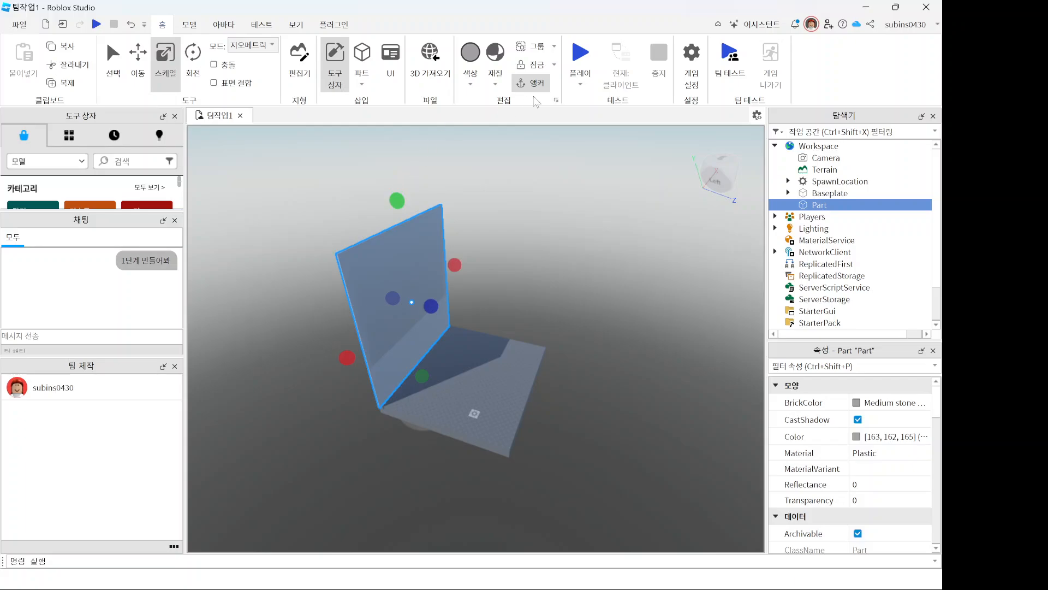
pyautogui.click(478, 82)
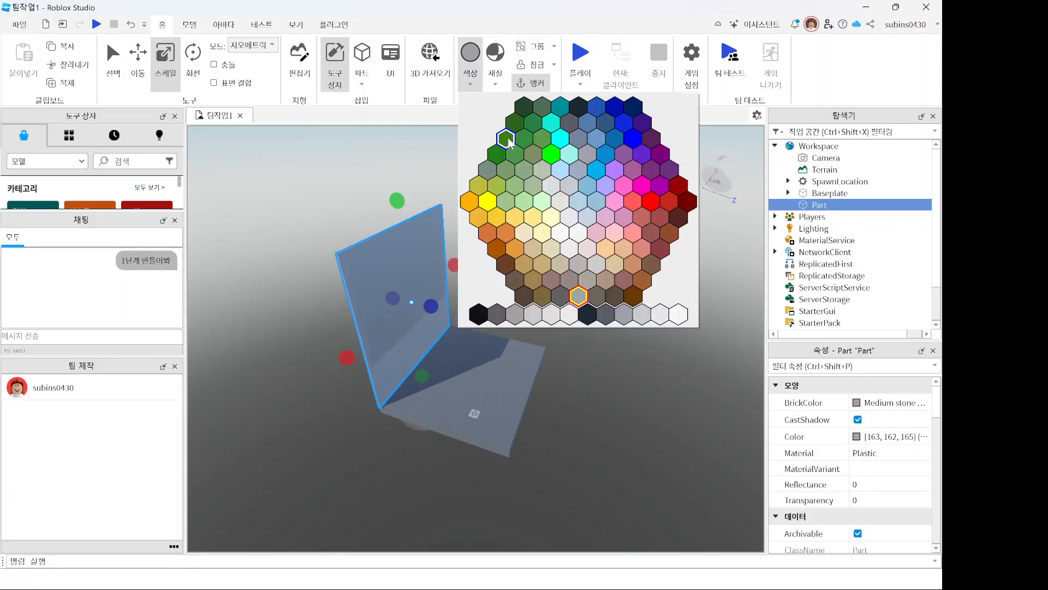
pyautogui.click(507, 139)
# Step: Playtest the place to view the green wall from the spawn point, and end the test
pyautogui.click(580, 55)
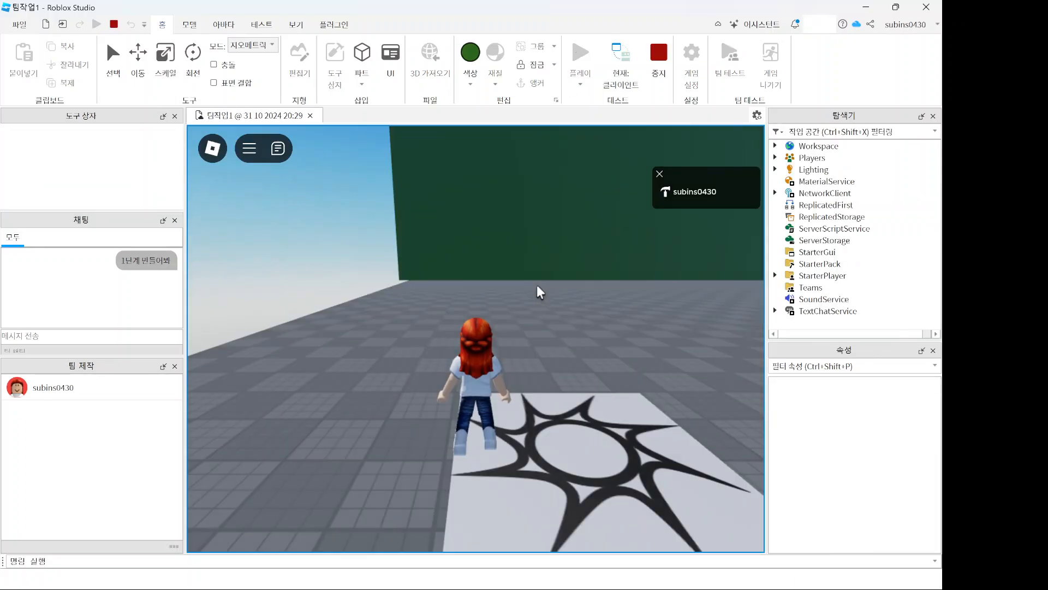
pyautogui.moveTo(537, 286); pyautogui.dragTo(538, 286, button='right')
pyautogui.click(659, 59)
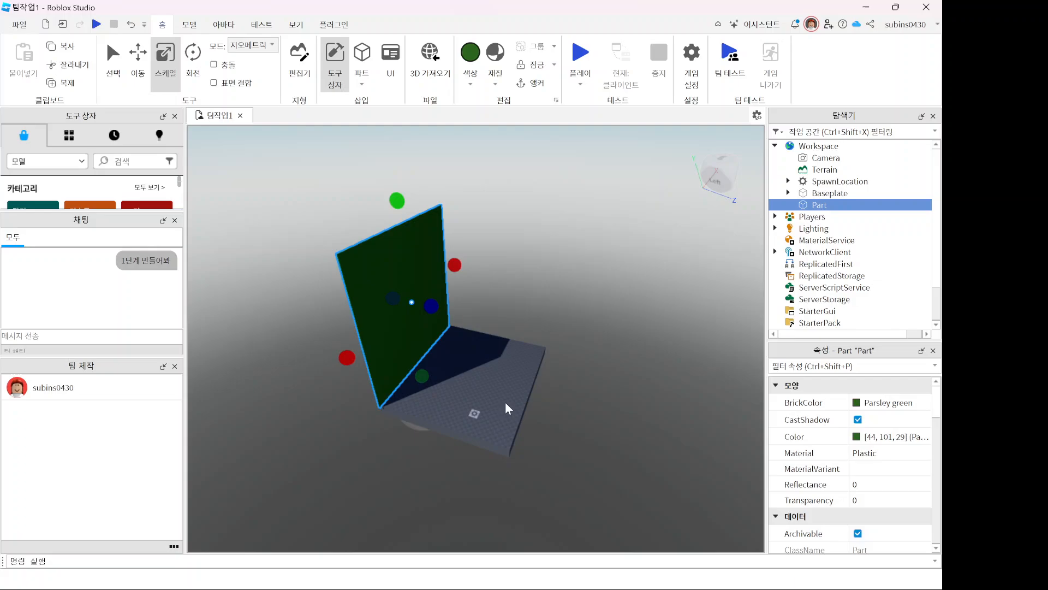
# Step: Scale the Baseplate down from both ends of the blue axis and from the far side of the red axis
pyautogui.click(508, 392)
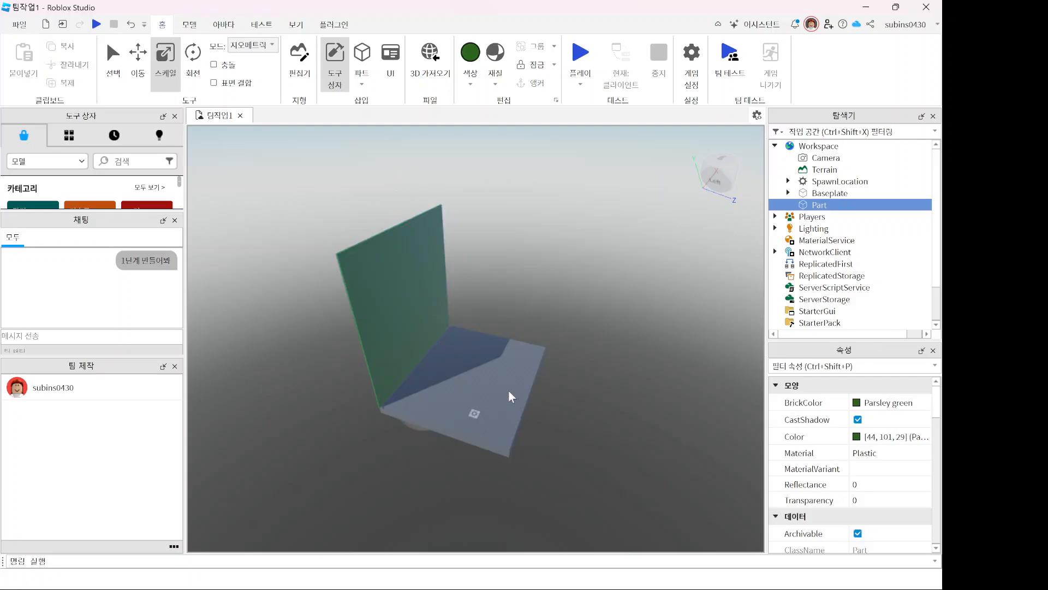
pyautogui.click(815, 197)
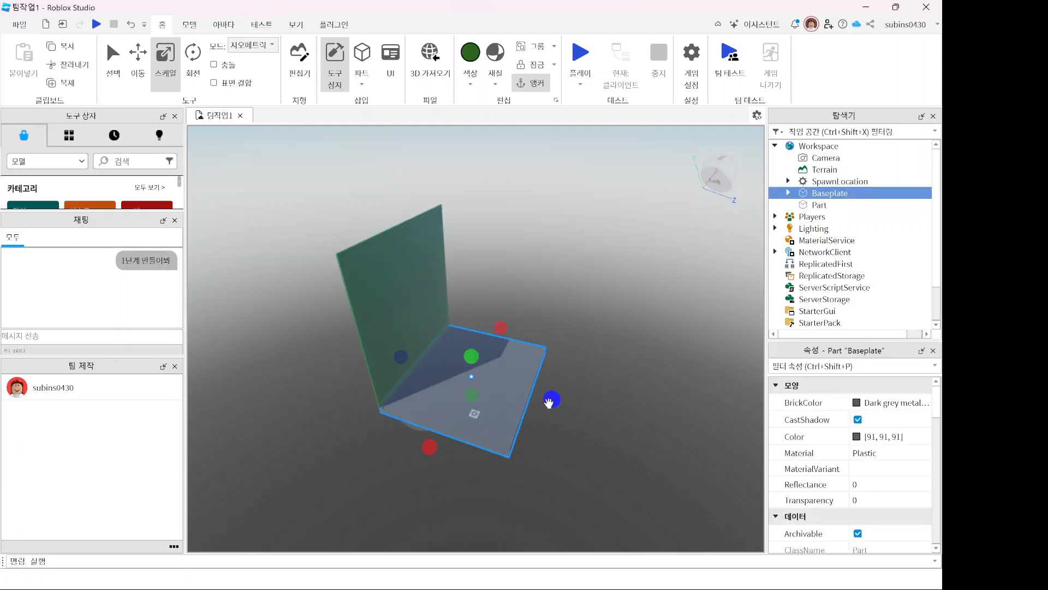
pyautogui.moveTo(550, 402); pyautogui.dragTo(527, 389)
pyautogui.moveTo(404, 356); pyautogui.dragTo(431, 362)
pyautogui.moveTo(496, 346)
pyautogui.mouseDown()
pyautogui.moveTo(508, 332)
pyautogui.moveTo(496, 355)
pyautogui.mouseUp()
# Step: Narrow the green wall from both sides along the red axis to suit the smaller Baseplate
pyautogui.click(433, 349)
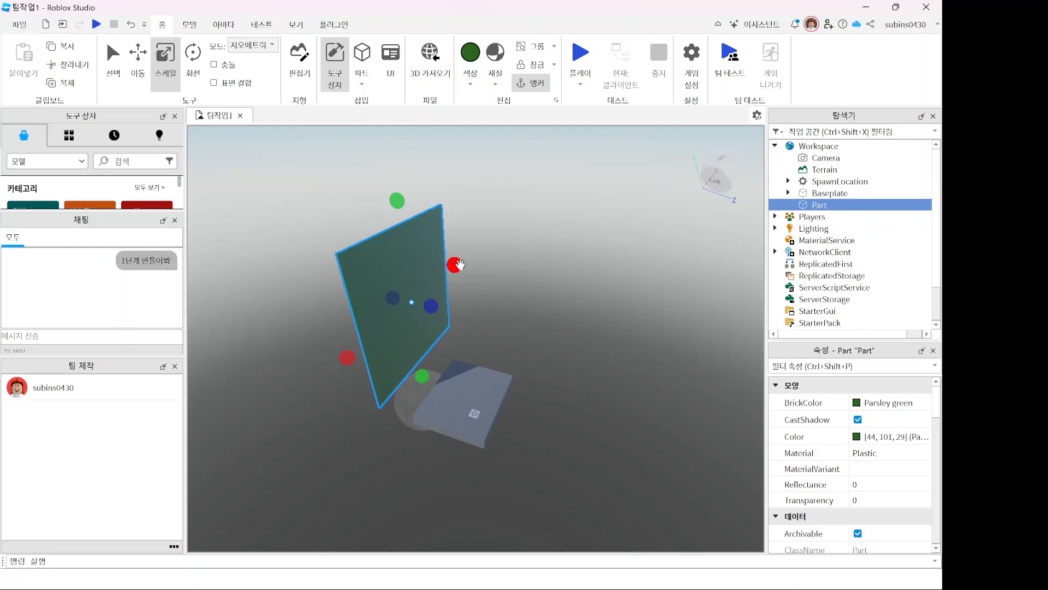
pyautogui.moveTo(459, 265); pyautogui.dragTo(408, 279)
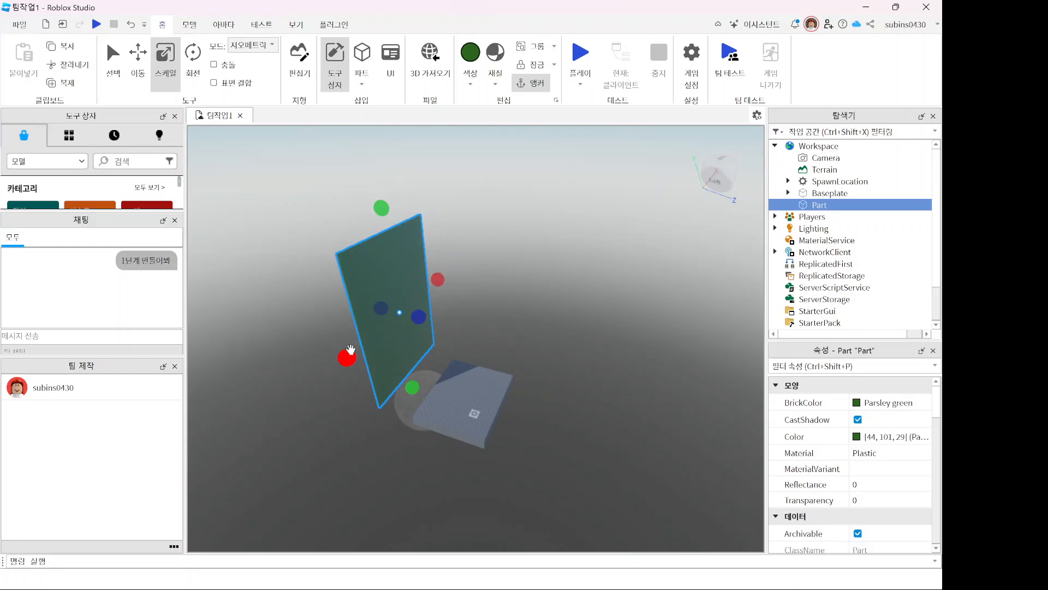
pyautogui.moveTo(350, 349); pyautogui.dragTo(361, 345)
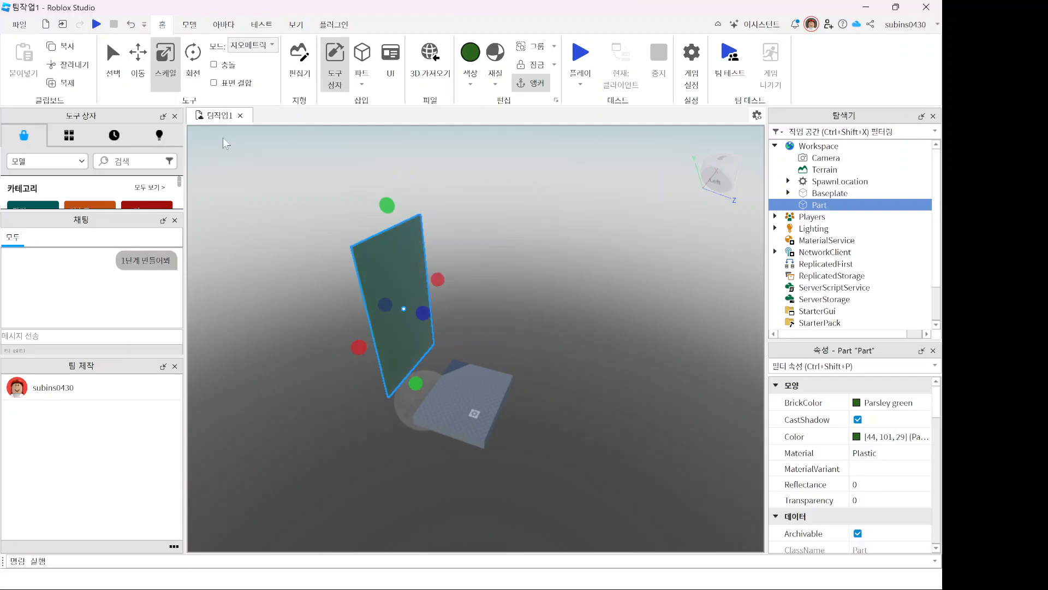
# Step: Move the wall onto the Baseplate's edge: about 46 studs along blue, 13 studs down and 15 studs along red
pyautogui.click(138, 60)
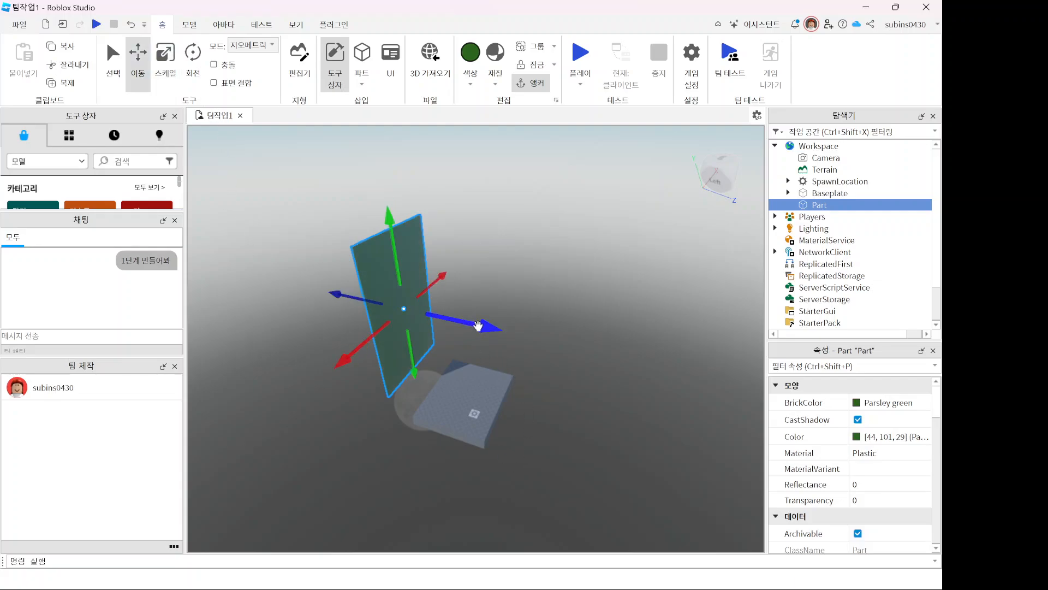
pyautogui.moveTo(478, 325); pyautogui.dragTo(462, 311)
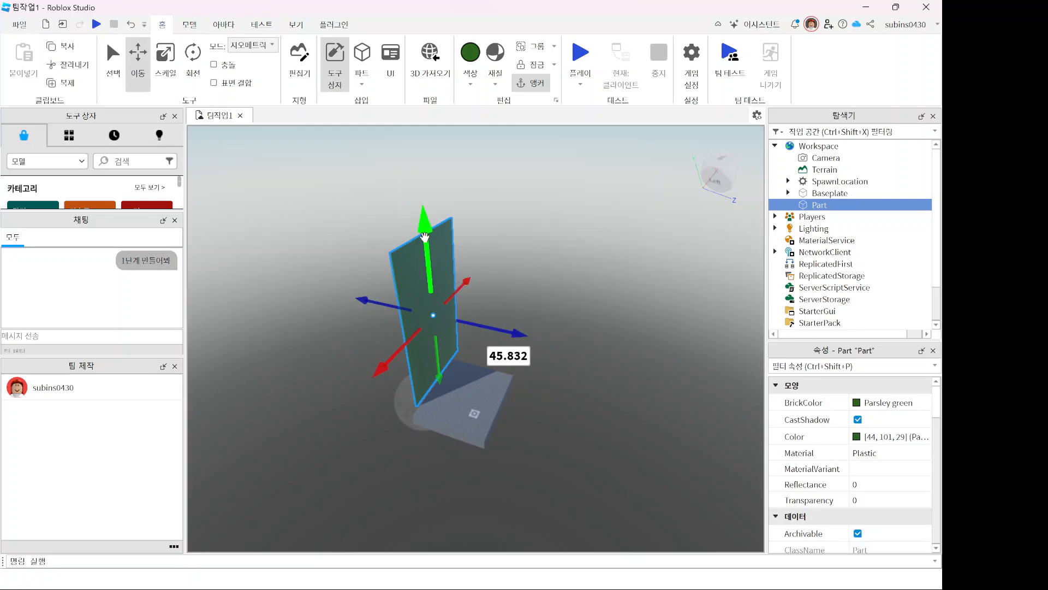
pyautogui.moveTo(424, 236); pyautogui.dragTo(427, 255)
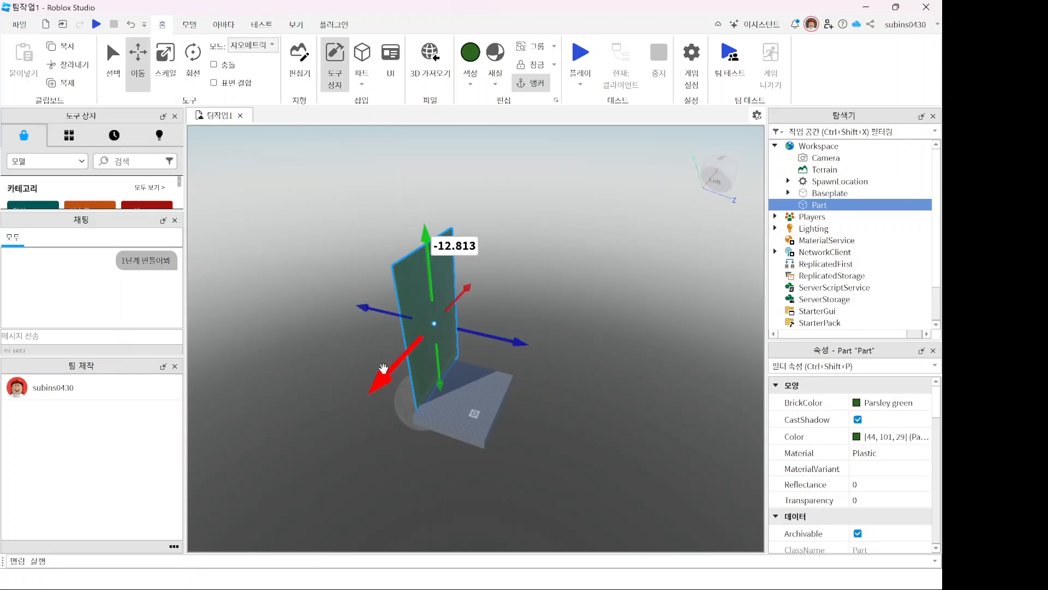
pyautogui.moveTo(383, 369); pyautogui.dragTo(375, 382)
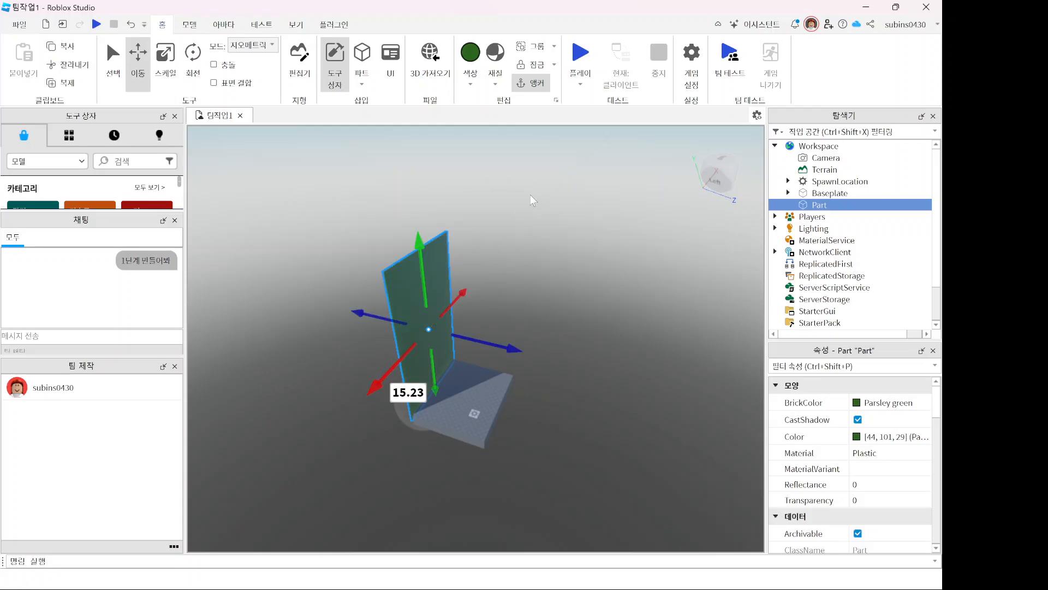
# Step: Playtest the place, view the whole Baseplate and wall from above, and end the test
pyautogui.press('F5')
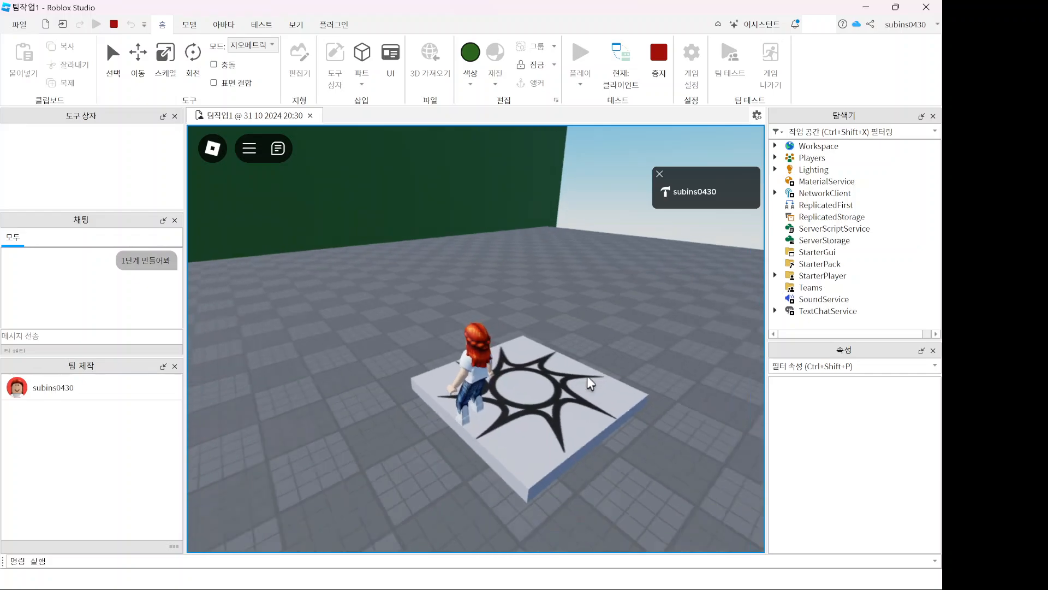
pyautogui.scroll(-10, 574, 366)
pyautogui.moveTo(574, 363); pyautogui.dragTo(576, 367, button='right')
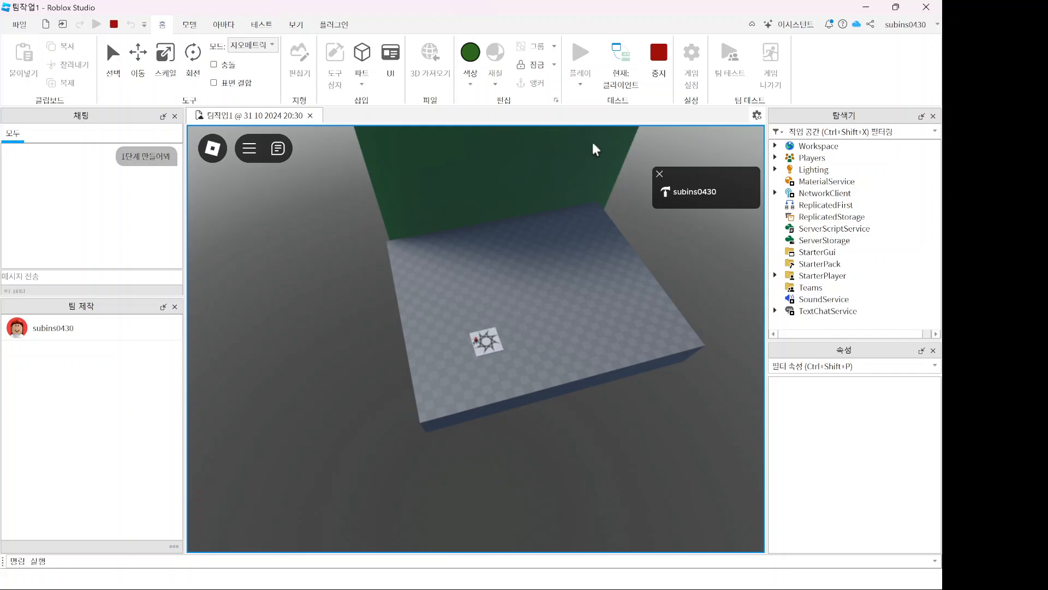
pyautogui.click(659, 53)
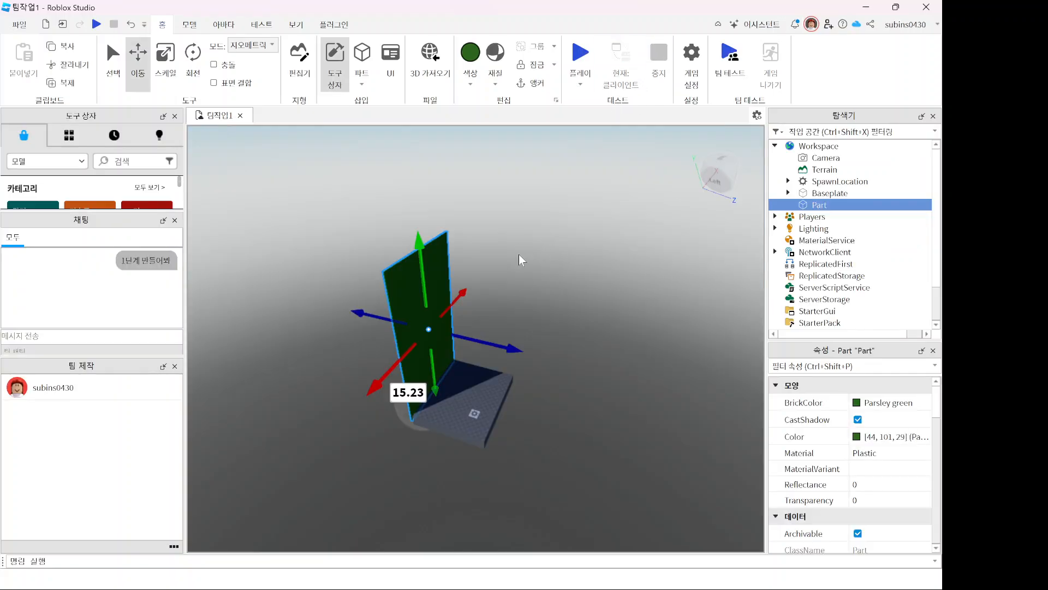
# Step: Move the SpawnLocation to the front corner of the Baseplate next to the wall
pyautogui.click(475, 413)
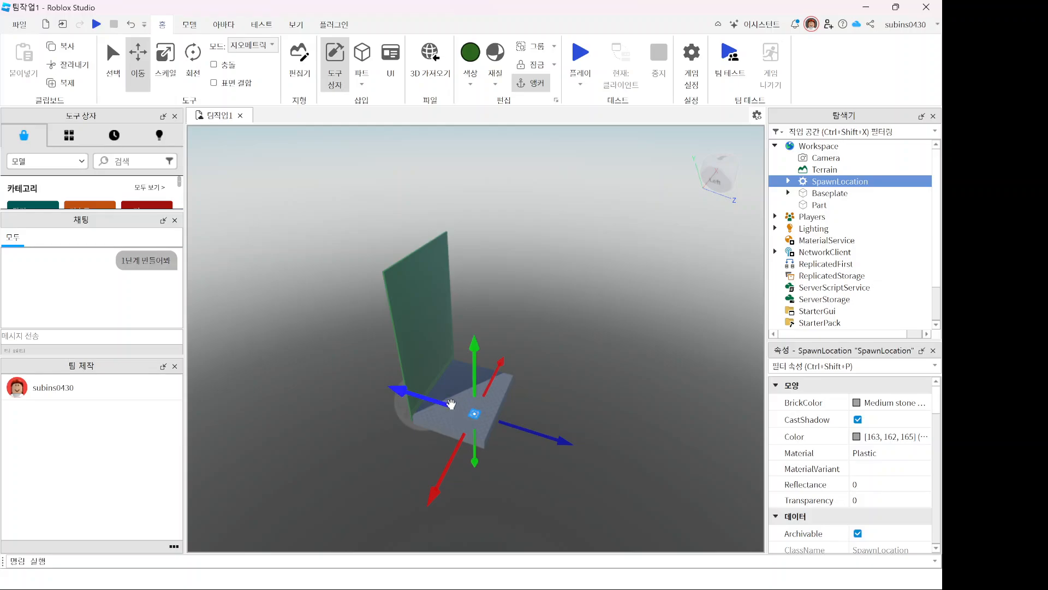
pyautogui.moveTo(451, 404); pyautogui.dragTo(410, 397)
pyautogui.moveTo(416, 435); pyautogui.dragTo(408, 451)
# Step: Scale the green wall's height down from its top edge
pyautogui.click(426, 272)
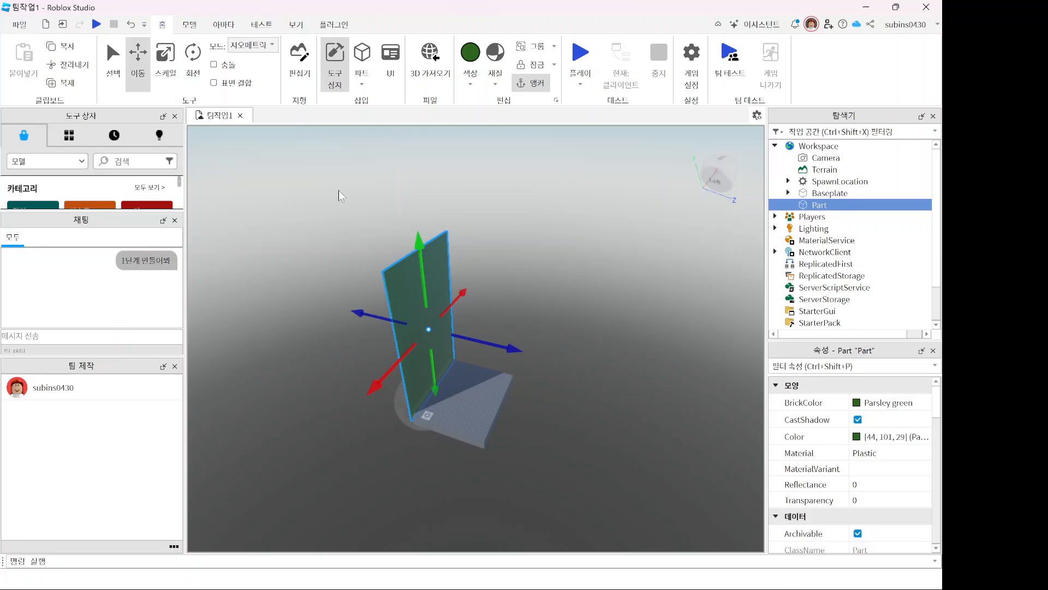
pyautogui.hotkey('ctrl', '3')
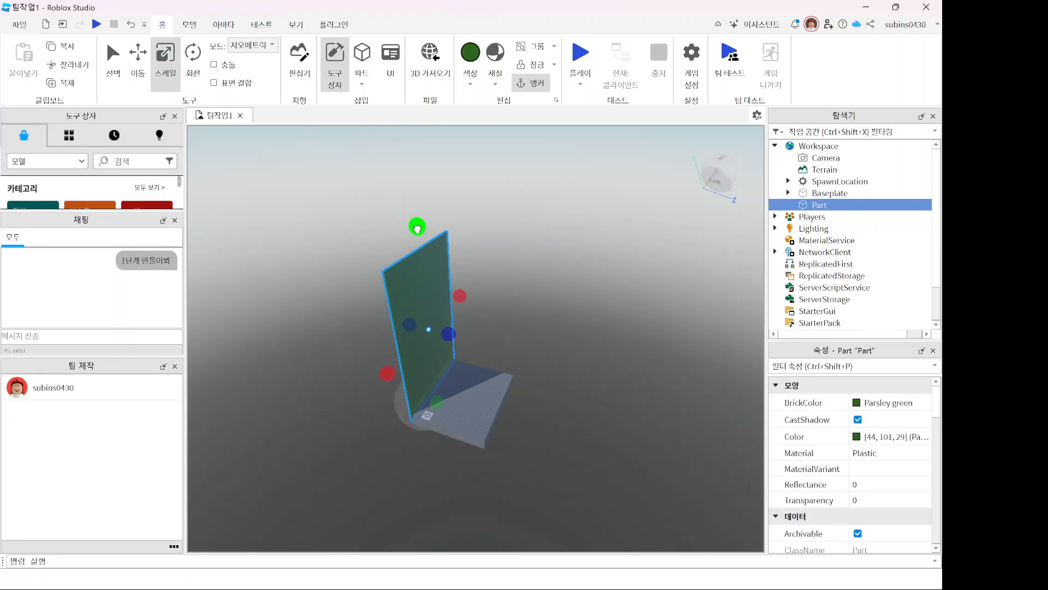
pyautogui.moveTo(417, 227); pyautogui.dragTo(422, 297)
pyautogui.click(514, 288)
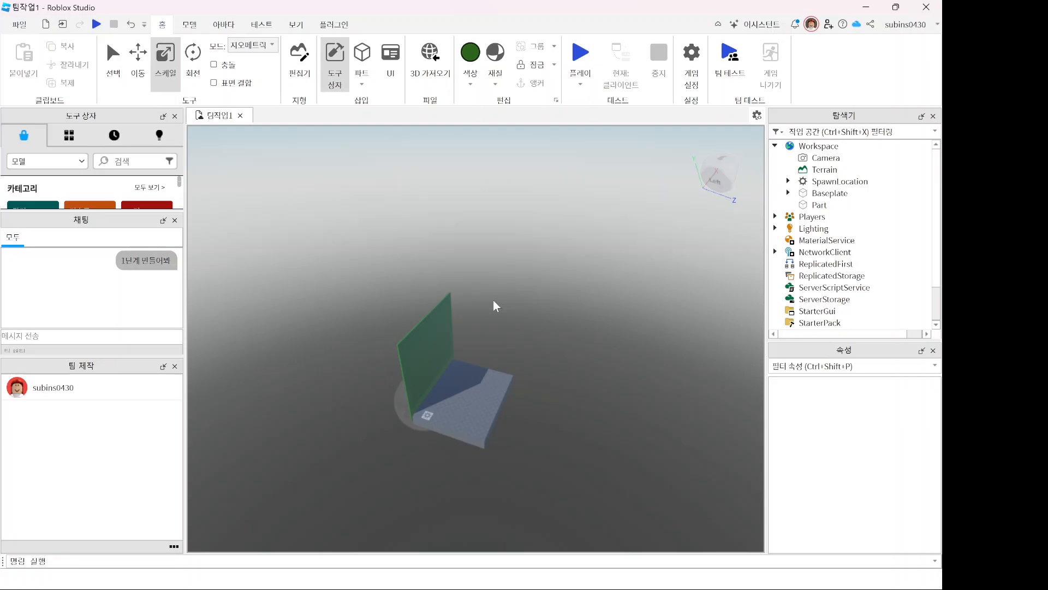
# Step: Duplicate the green wall and move the copy about 100.6 studs along the blue axis to the Baseplate's opposite edge
pyautogui.click(431, 354)
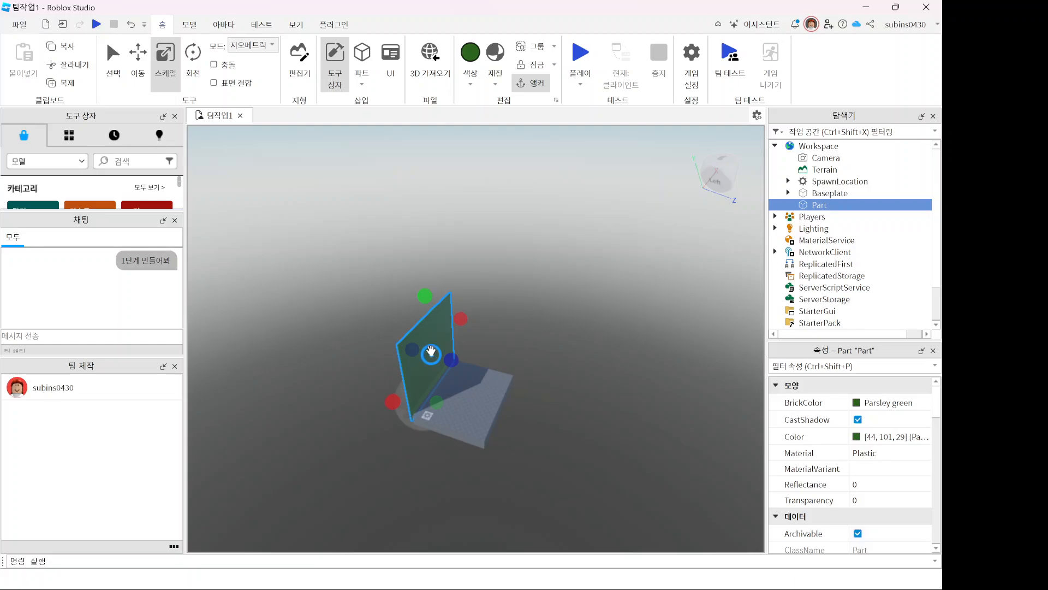
pyautogui.click(60, 83)
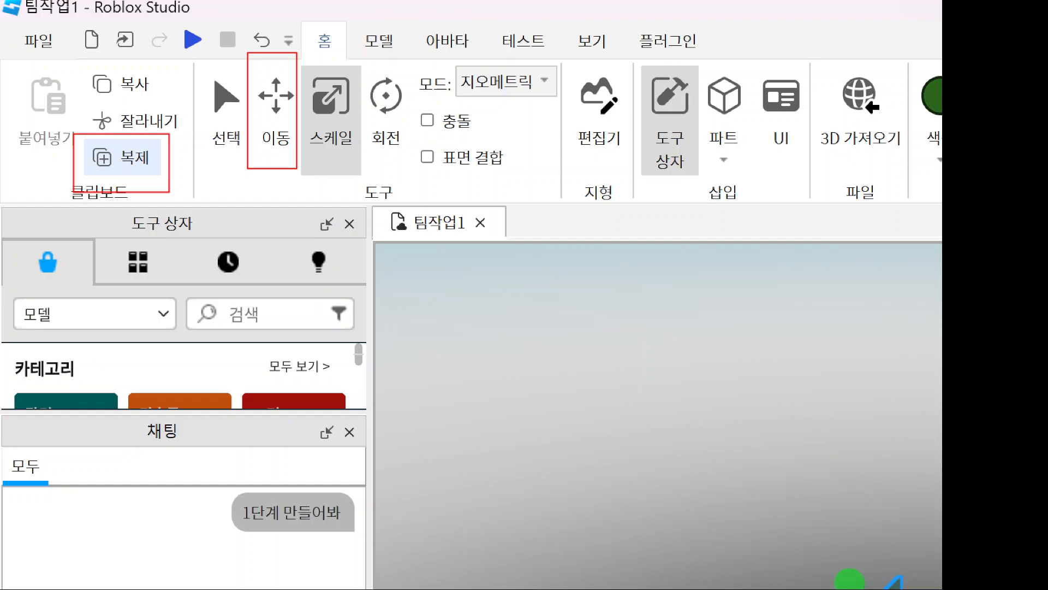
pyautogui.click(134, 157)
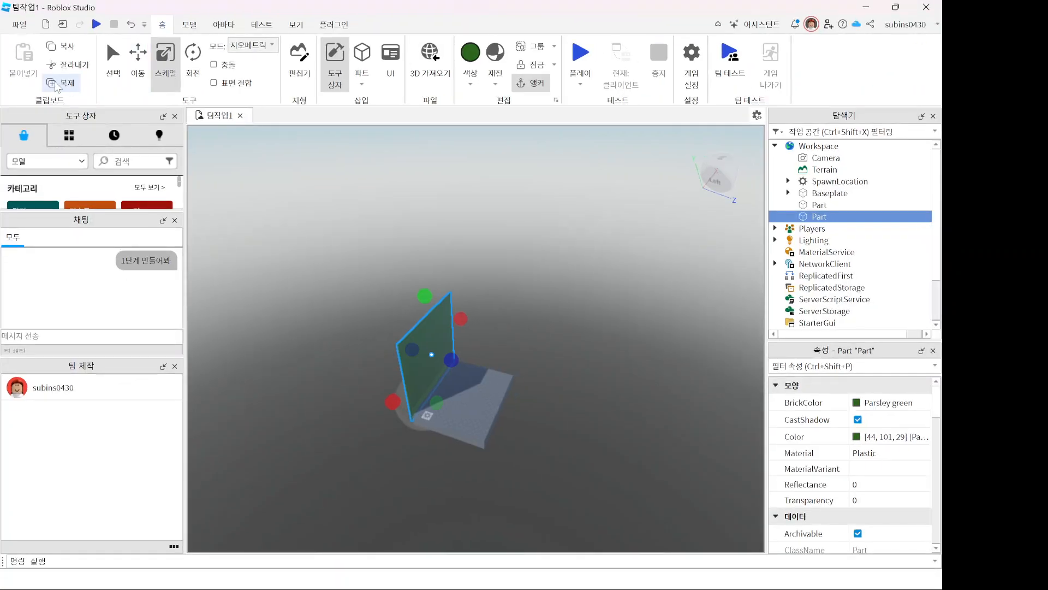
pyautogui.click(138, 54)
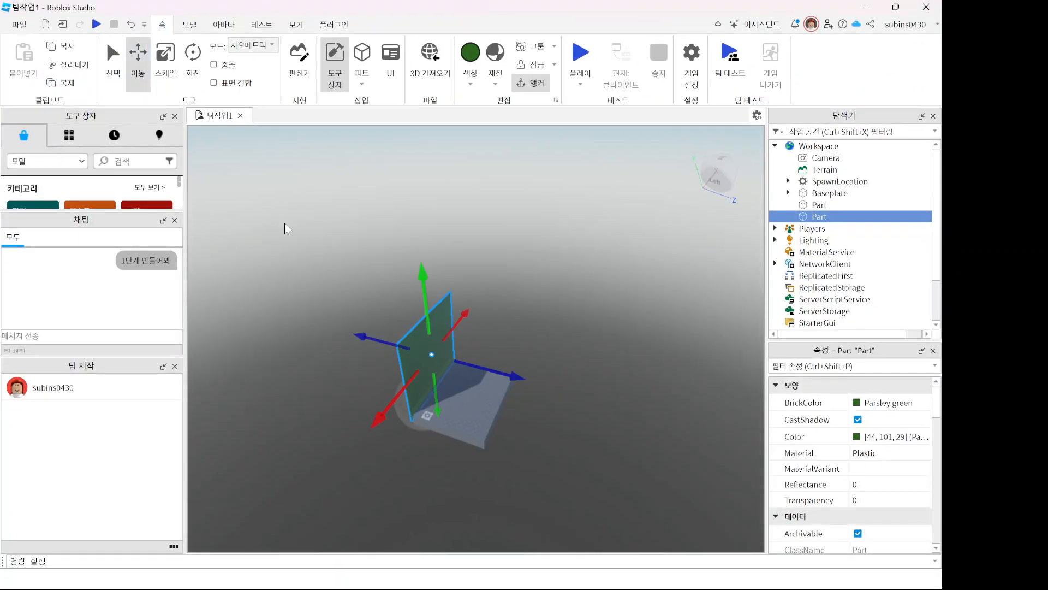
pyautogui.moveTo(519, 387); pyautogui.dragTo(589, 402)
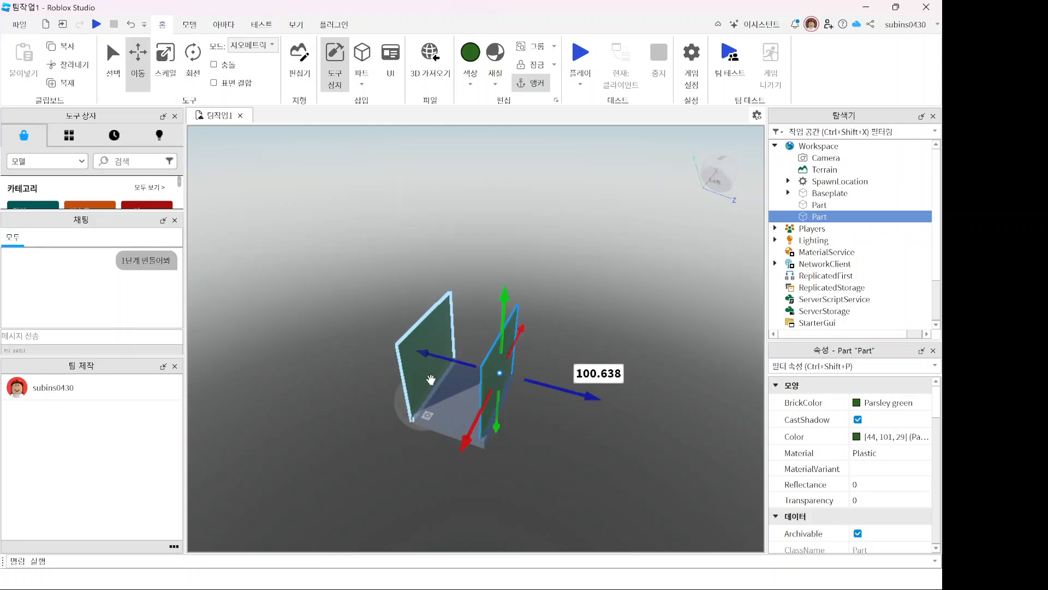
pyautogui.moveTo(431, 379); pyautogui.dragTo(407, 344, button='right')
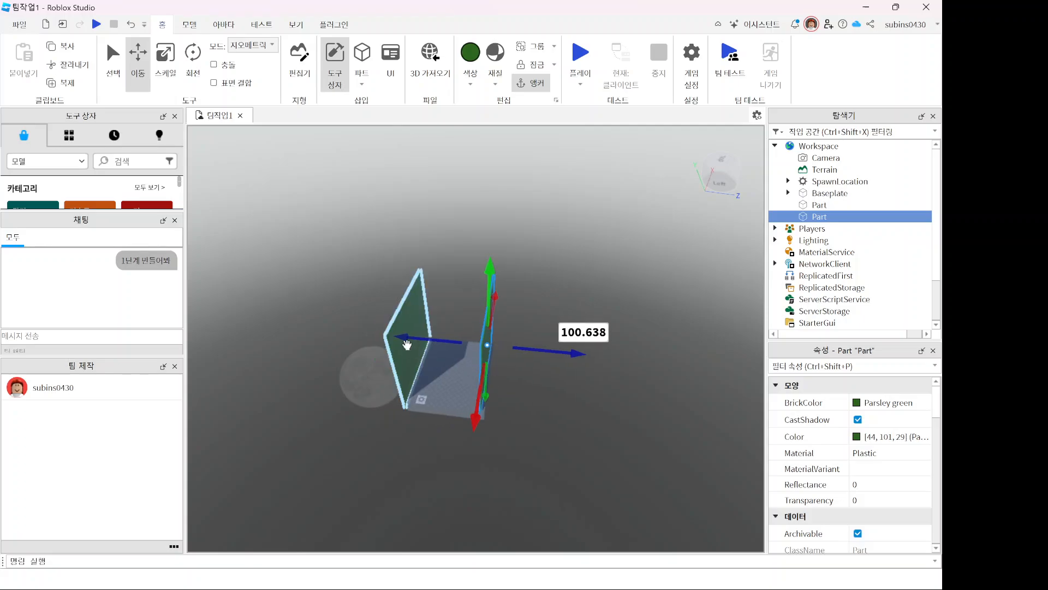
# Step: Duplicate the wall beside the spawn point and move the copy about 52.7 studs along blue, between the two walls
pyautogui.click(407, 313)
pyautogui.click(486, 321)
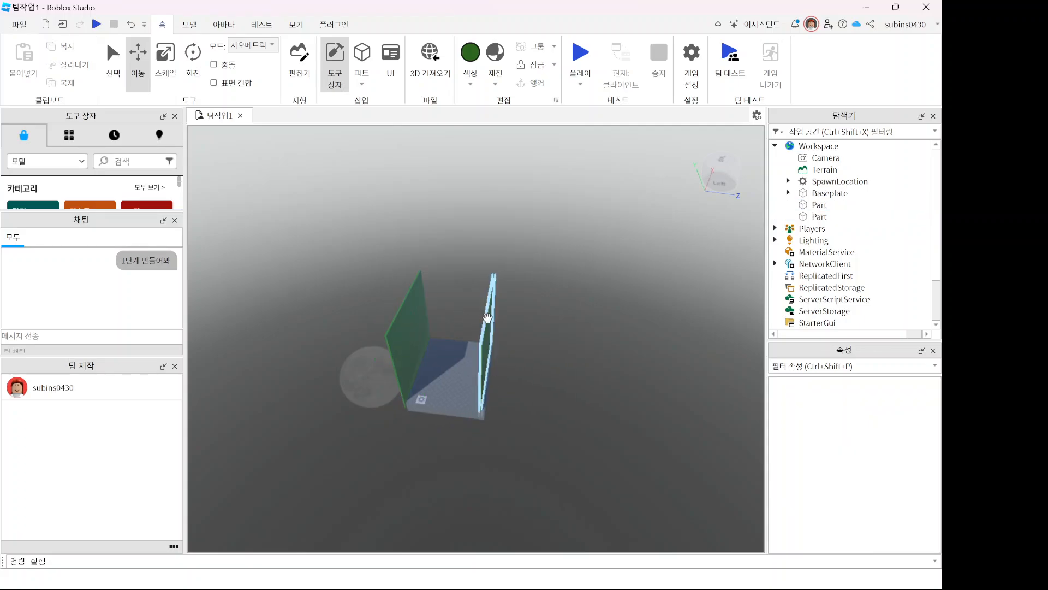
pyautogui.click(404, 309)
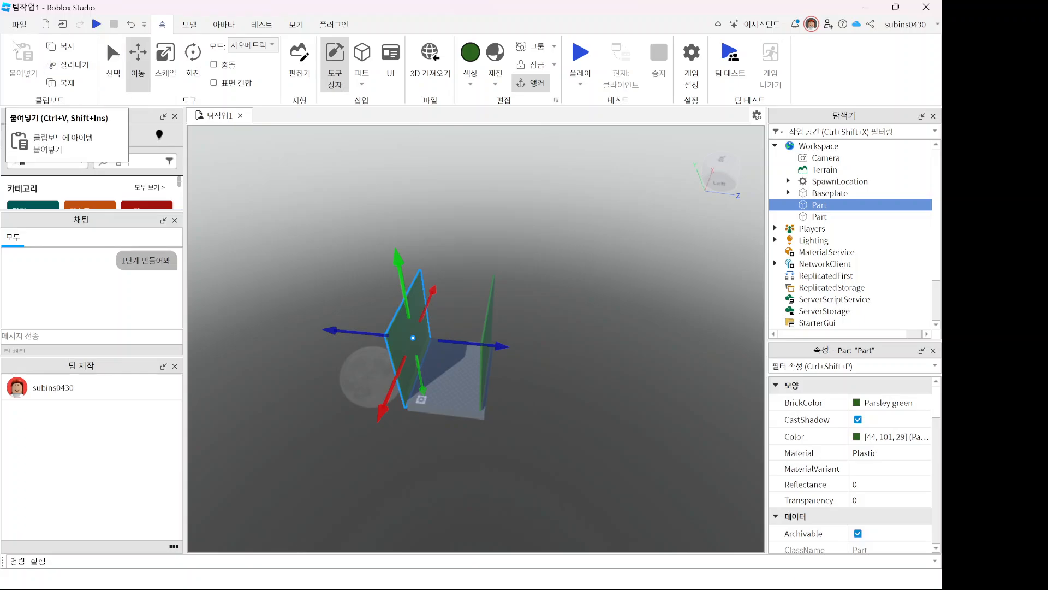
pyautogui.click(64, 82)
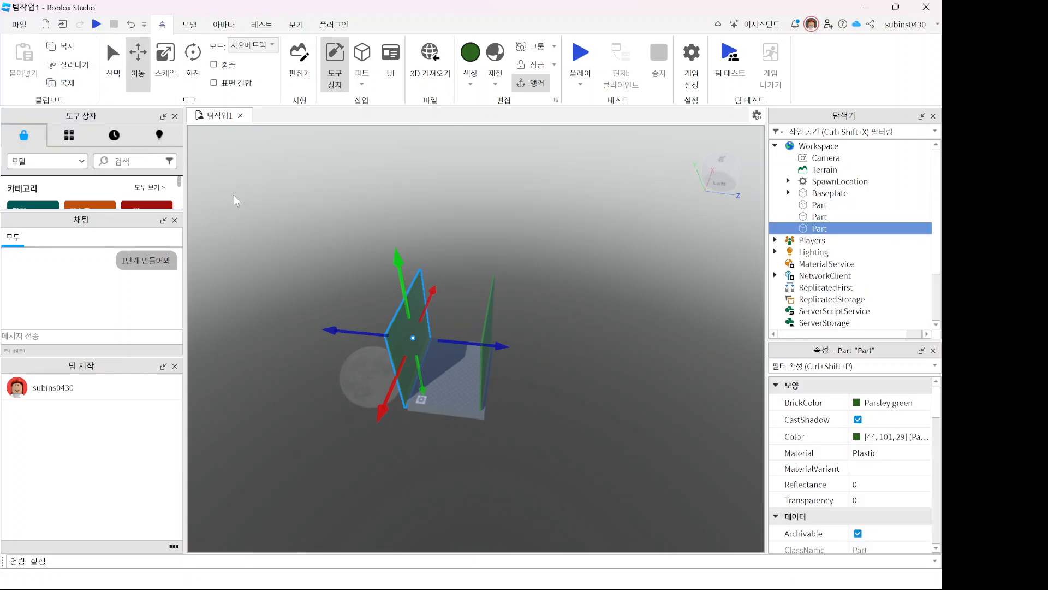
pyautogui.moveTo(497, 353); pyautogui.dragTo(541, 349)
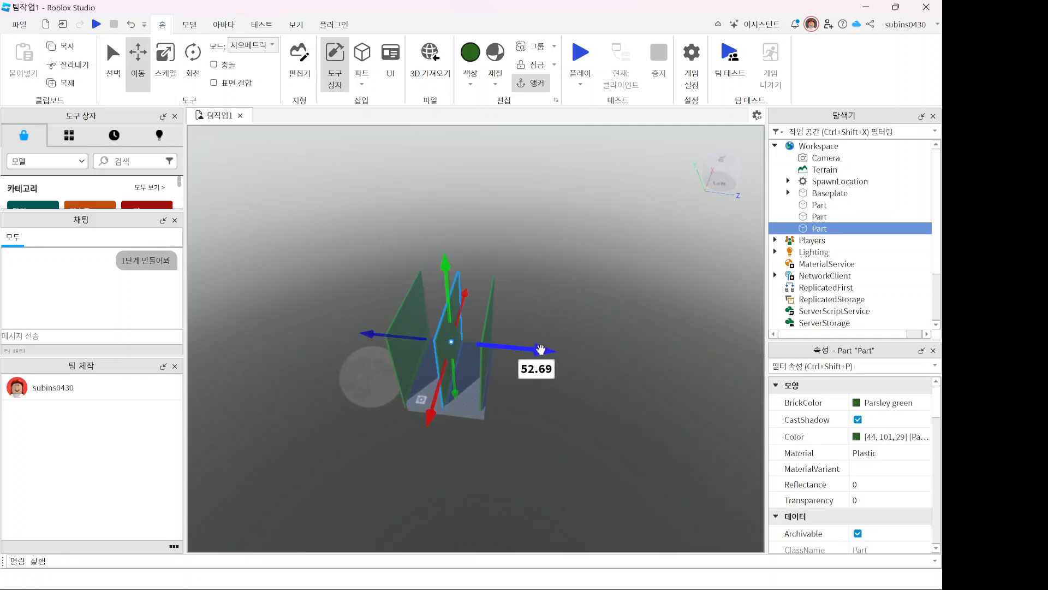
# Step: Rotate the middle wall copy around the vertical axis until it stands perpendicular to the two side walls
pyautogui.click(192, 57)
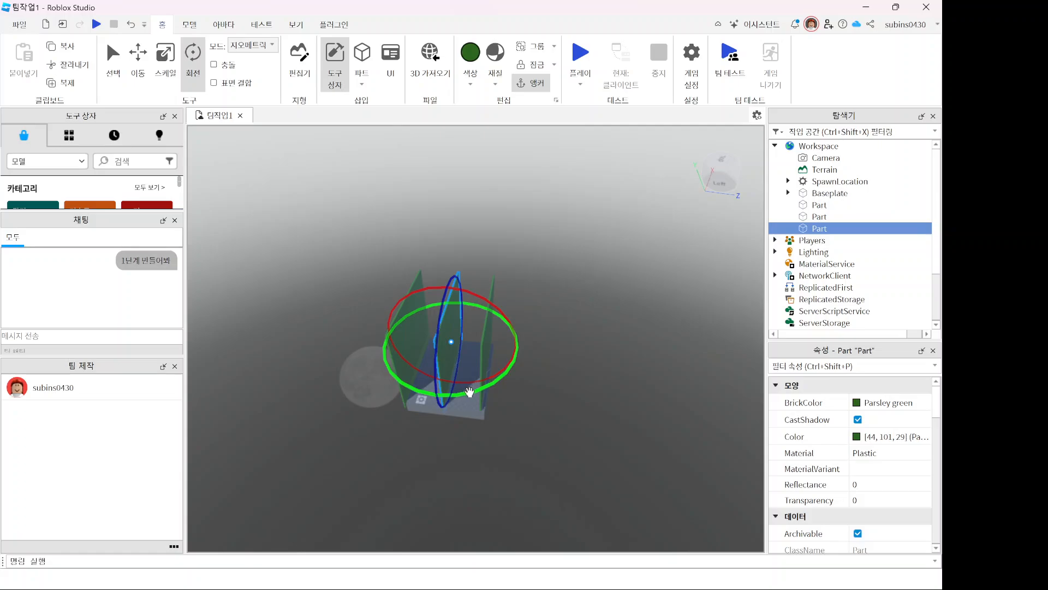
pyautogui.moveTo(470, 391); pyautogui.dragTo(399, 351)
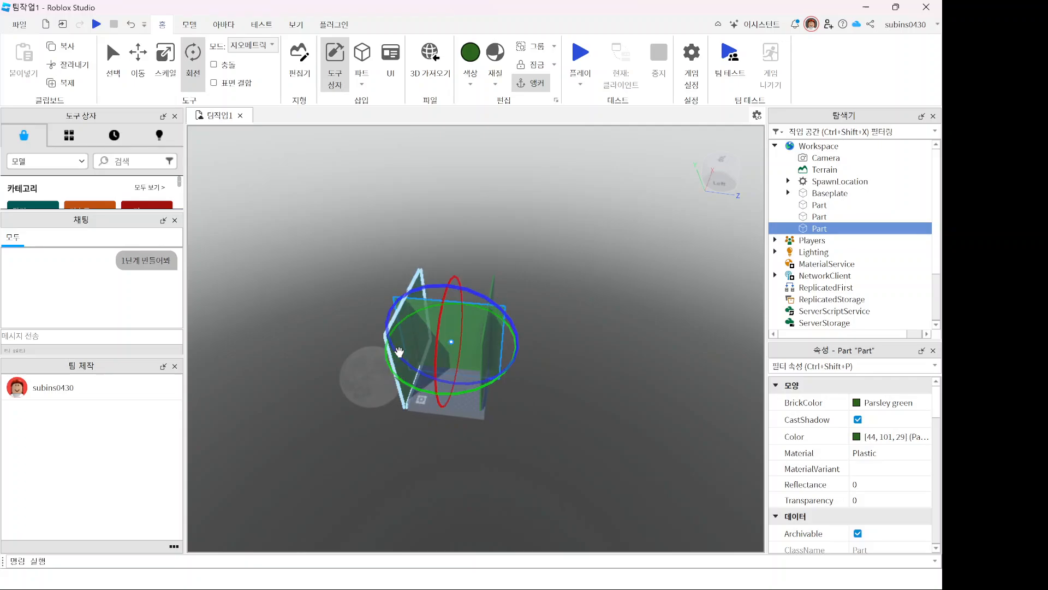
# Step: Move the perpendicular wall about 70 studs to the Baseplate end opposite the spawn point, and place a duplicate at the spawn end
pyautogui.click(138, 60)
pyautogui.moveTo(432, 424); pyautogui.dragTo(437, 383)
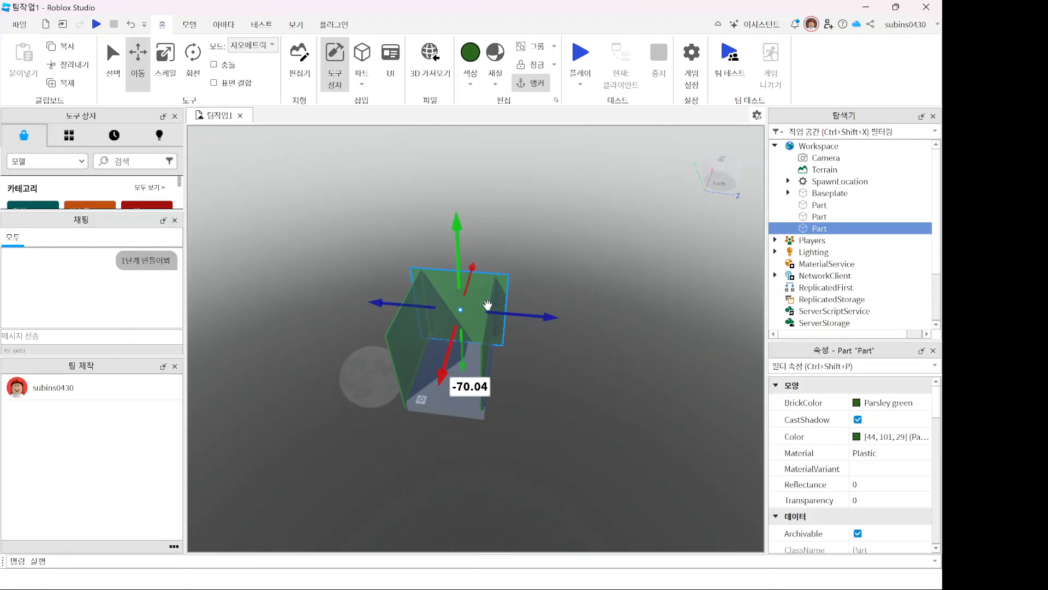
pyautogui.click(64, 83)
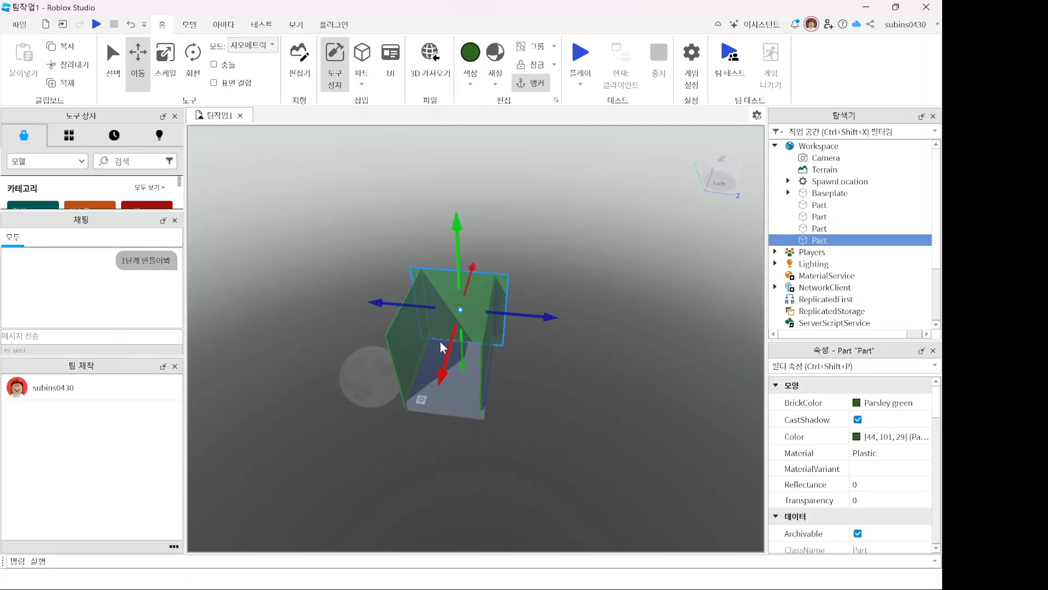
pyautogui.moveTo(455, 336); pyautogui.dragTo(433, 410)
pyautogui.click(528, 277)
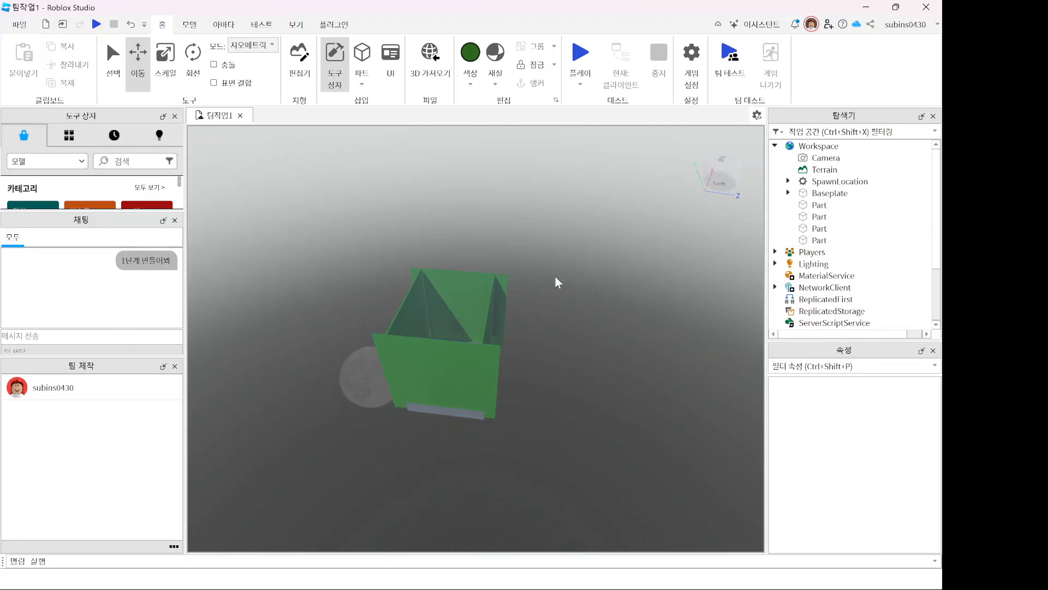
# Step: Move the end wall beside the spawn point about 0.95 studs along the red axis to meet the Baseplate's edge
pyautogui.moveTo(555, 277); pyautogui.dragTo(349, 366, button='middle')
pyautogui.moveTo(503, 341); pyautogui.dragTo(502, 342, button='right')
pyautogui.scroll(5, 508, 307)
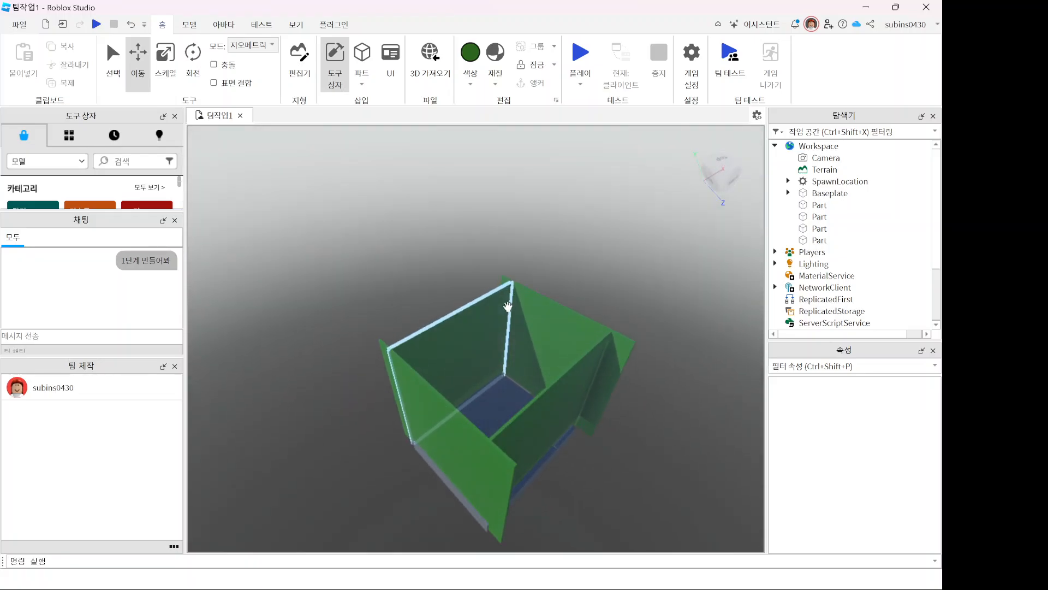
pyautogui.scroll(8, 534, 372)
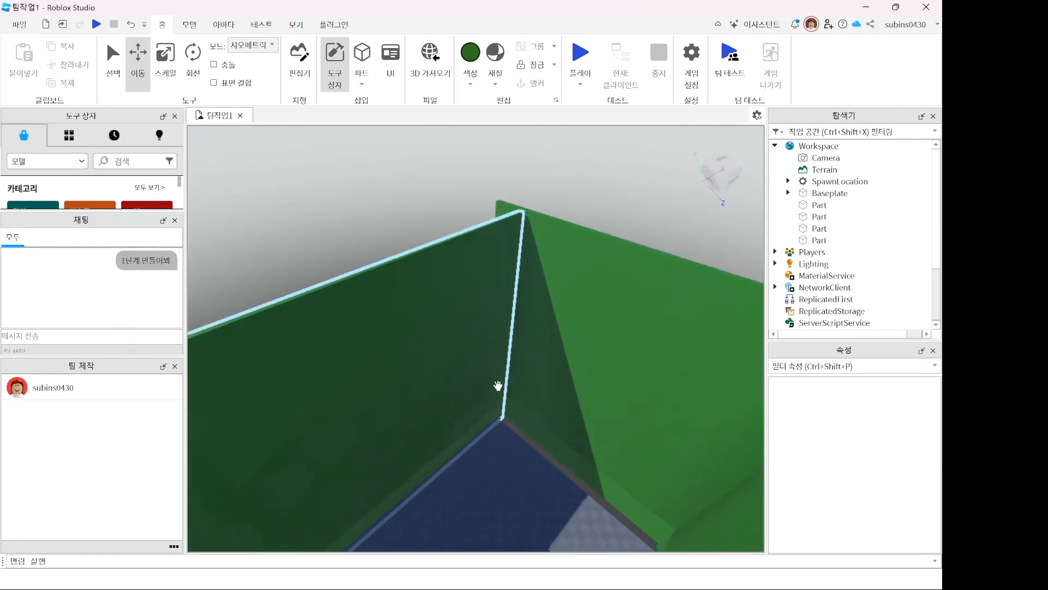
pyautogui.moveTo(557, 403); pyautogui.dragTo(558, 403, button='right')
pyautogui.scroll(-3, 555, 383)
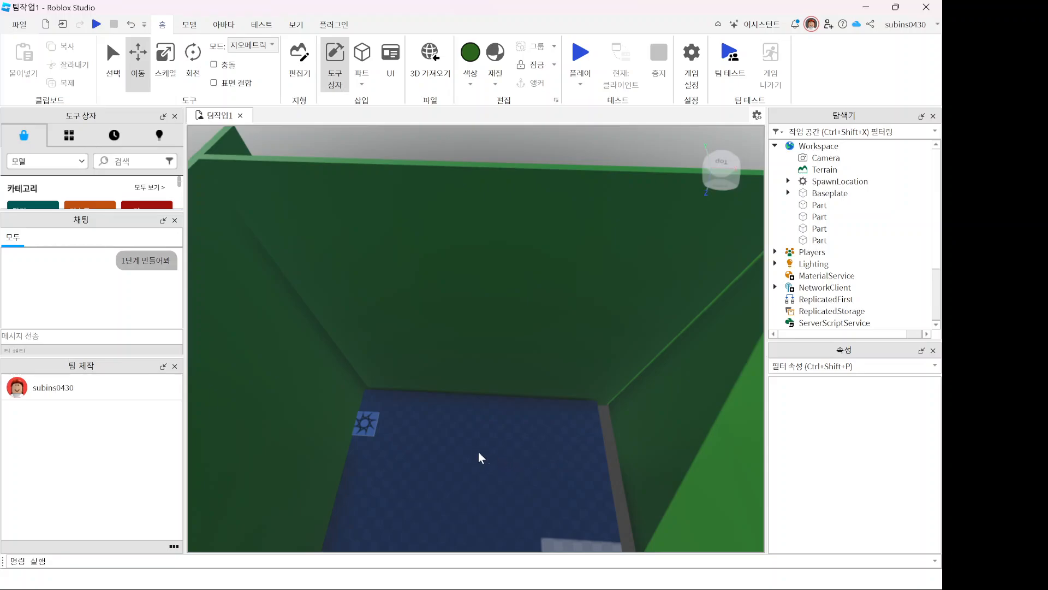
pyautogui.moveTo(479, 451); pyautogui.dragTo(557, 425, button='right')
pyautogui.click(411, 421)
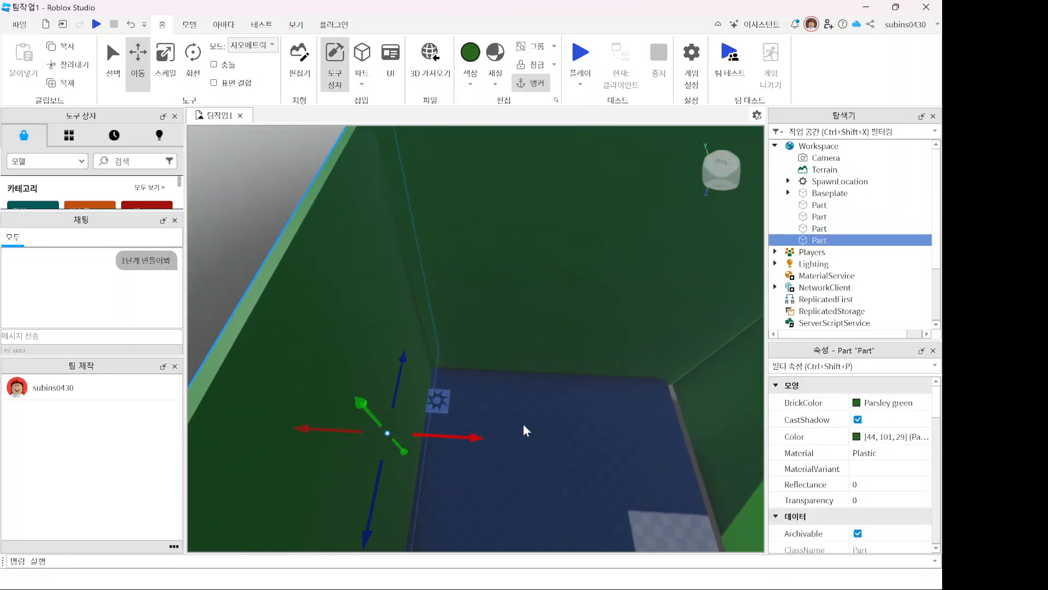
pyautogui.scroll(-5, 562, 431)
pyautogui.moveTo(536, 426); pyautogui.dragTo(534, 433)
pyautogui.moveTo(603, 440); pyautogui.dragTo(564, 347, button='right')
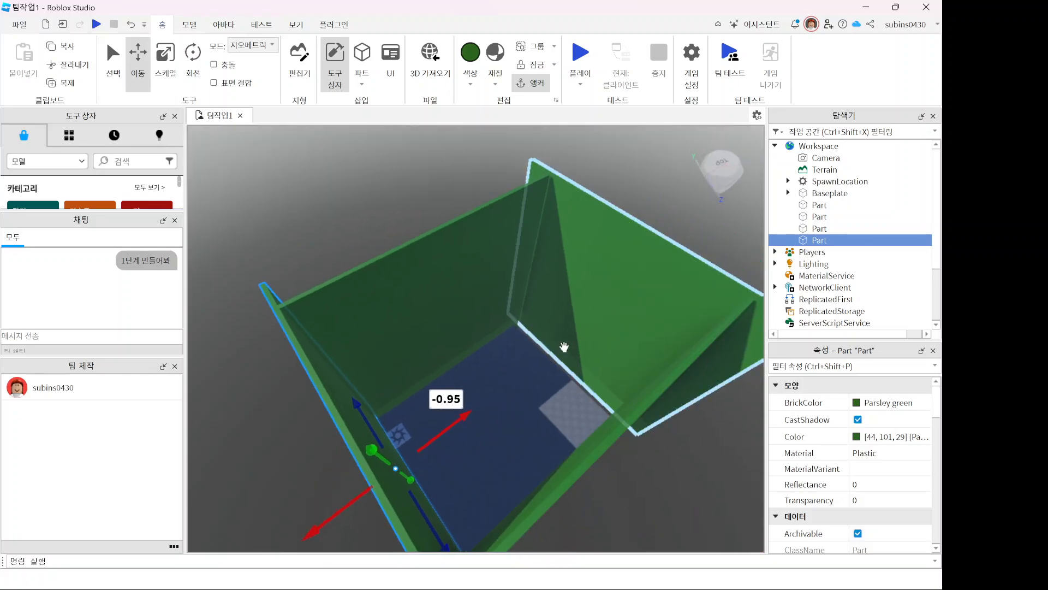
# Step: Nudge the end wall farthest from the spawn point slightly inward along the red axis
pyautogui.click(598, 325)
pyautogui.moveTo(540, 357); pyautogui.dragTo(537, 361)
pyautogui.click(638, 222)
# Step: Scale the far end wall's width in from both sides so it fits the two long side walls
pyautogui.moveTo(636, 297); pyautogui.dragTo(652, 427, button='right')
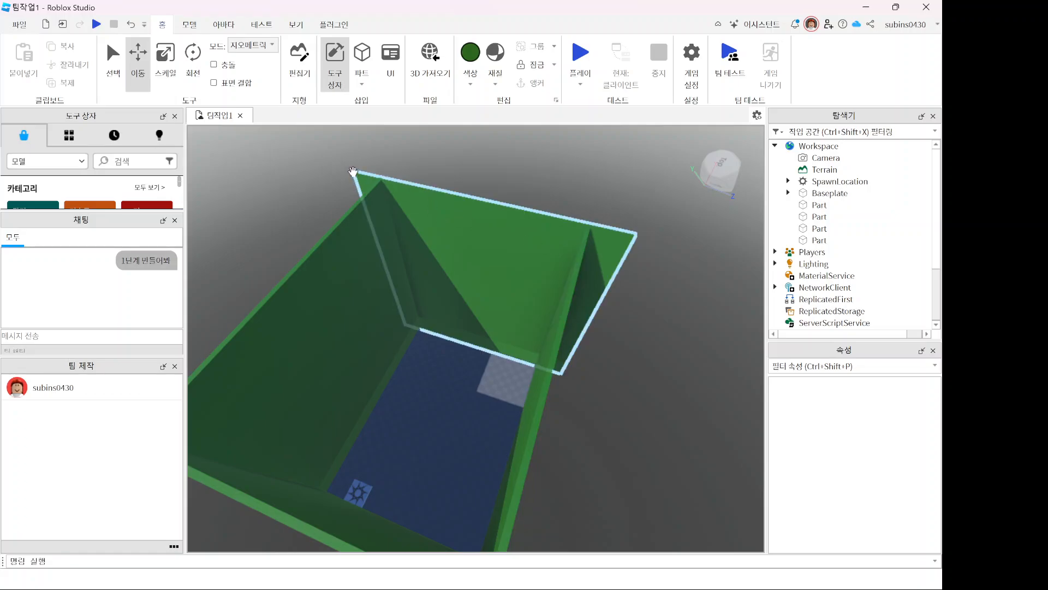
pyautogui.click(161, 57)
pyautogui.click(606, 270)
pyautogui.moveTo(606, 328); pyautogui.dragTo(582, 324)
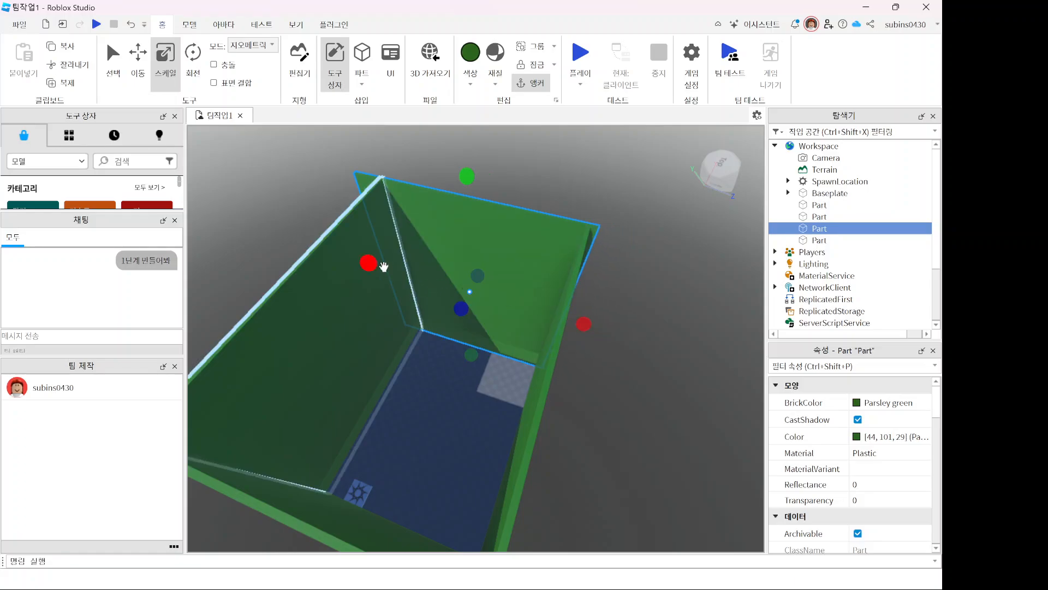
pyautogui.moveTo(383, 267)
pyautogui.mouseDown()
pyautogui.moveTo(370, 264)
pyautogui.moveTo(386, 265)
pyautogui.mouseUp()
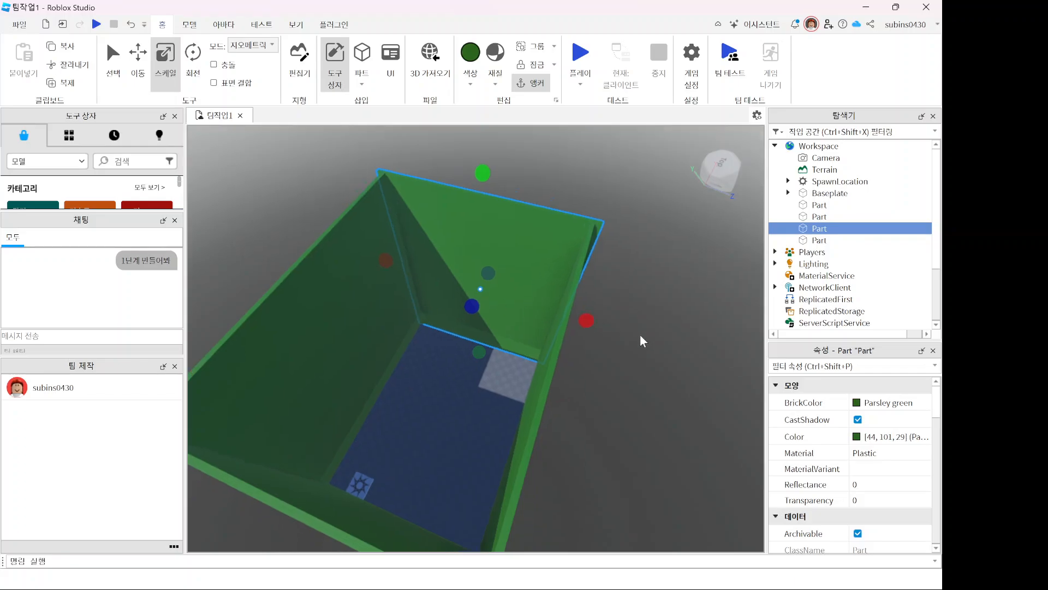
# Step: Scale the spawn-end wall's width in from both sides, trimming its overhang past the long side walls
pyautogui.moveTo(640, 335); pyautogui.dragTo(523, 191, button='right')
pyautogui.click(418, 230)
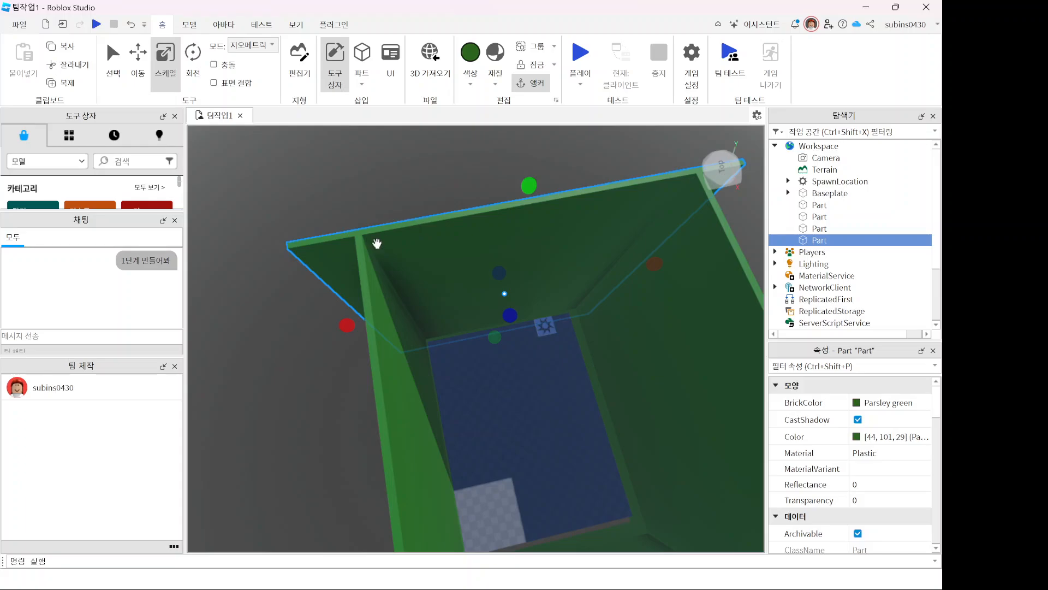
pyautogui.moveTo(339, 323); pyautogui.dragTo(376, 321)
pyautogui.moveTo(655, 264); pyautogui.dragTo(642, 265)
pyautogui.click(532, 362)
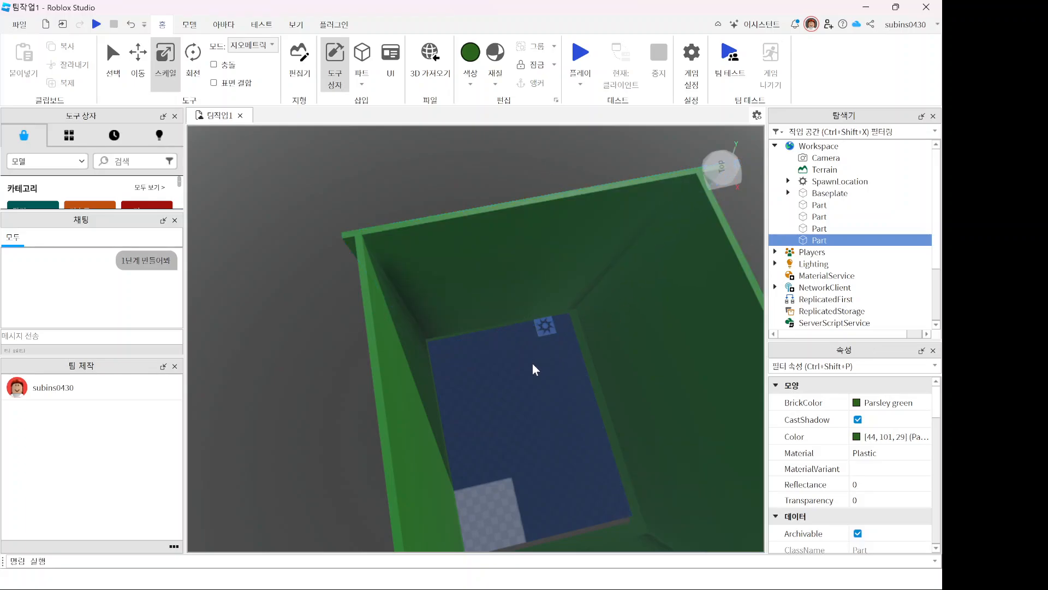
# Step: Move the end wall opposite the spawn point slightly inward to close the gap at the Baseplate's edge
pyautogui.moveTo(532, 362)
pyautogui.mouseDown(button='right')
pyautogui.moveTo(565, 358)
pyautogui.moveTo(512, 365)
pyautogui.mouseUp(button='right')
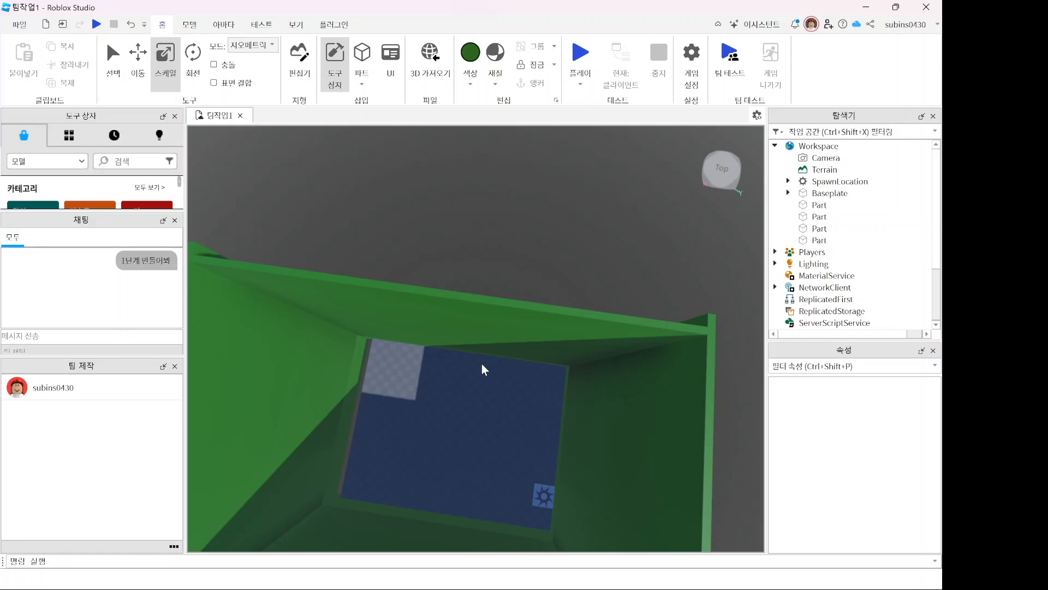
pyautogui.moveTo(403, 388); pyautogui.dragTo(351, 323, button='right')
pyautogui.click(351, 323)
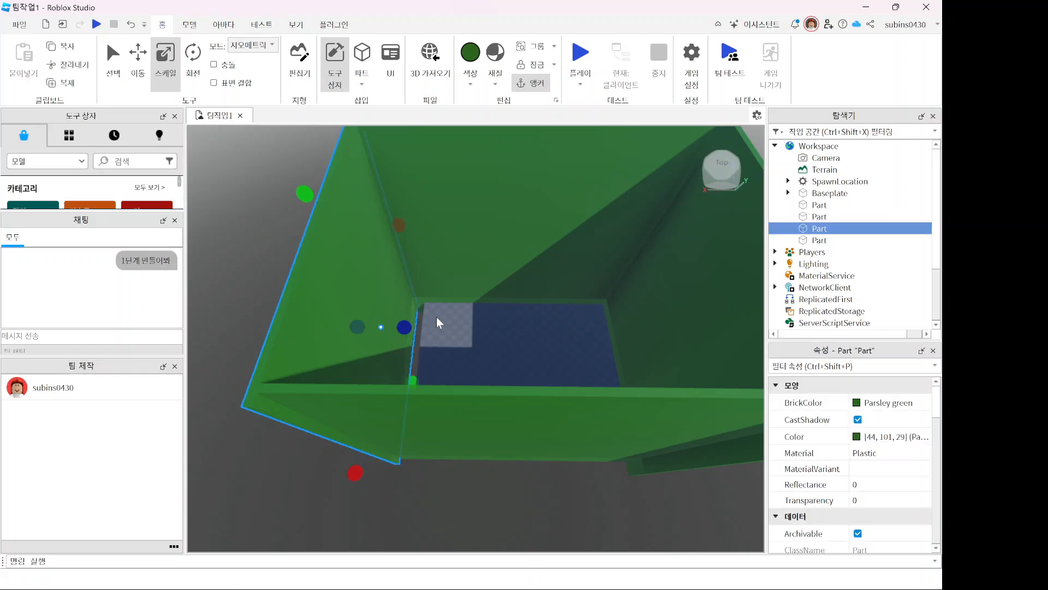
pyautogui.click(137, 55)
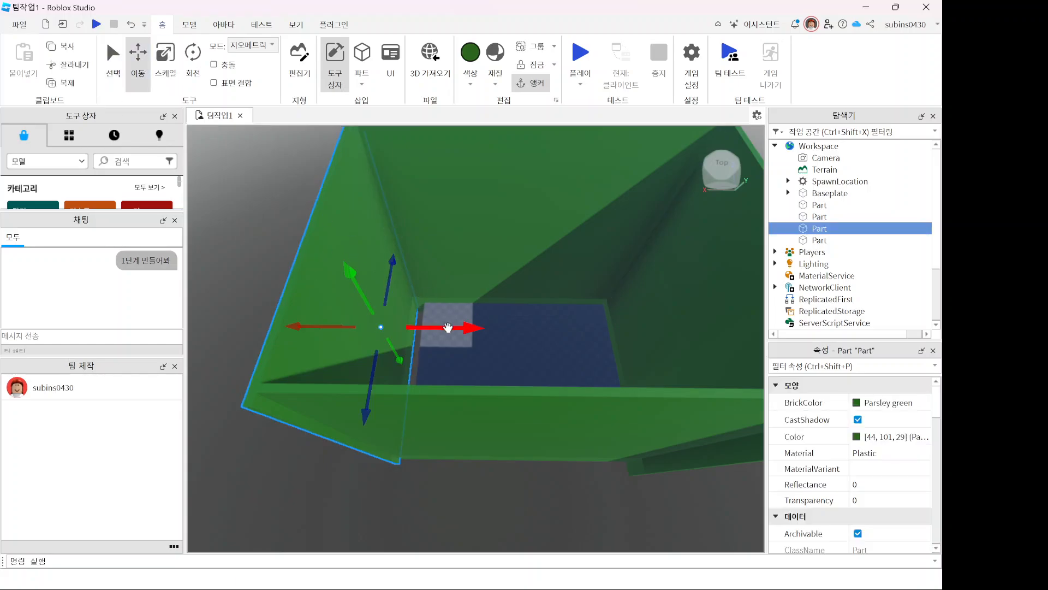
pyautogui.moveTo(452, 326); pyautogui.dragTo(459, 330)
# Step: Shorten the long side wall from its far end so it stops flush with the end wall
pyautogui.click(494, 415)
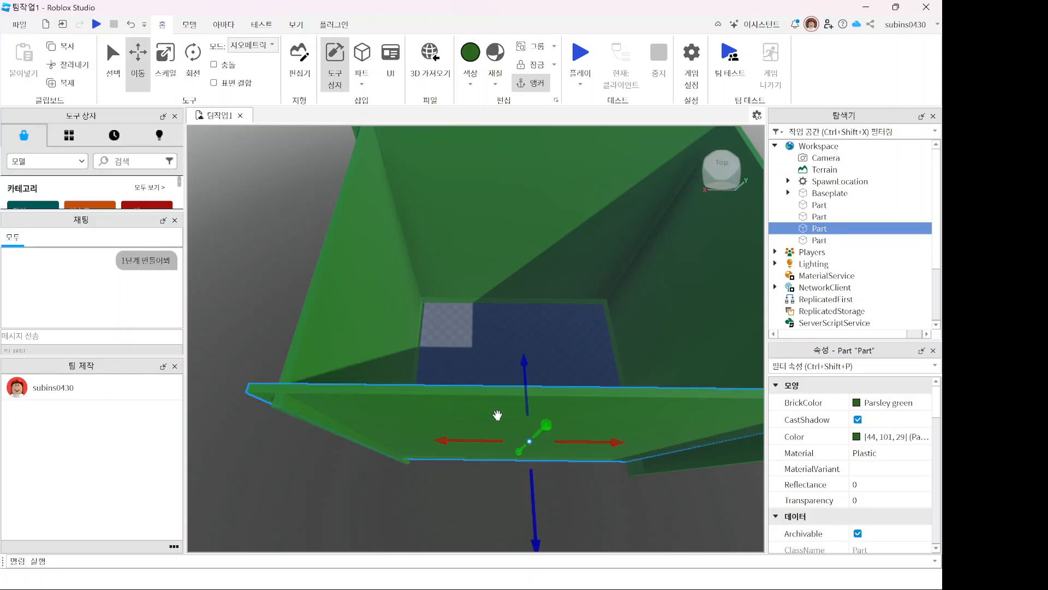
pyautogui.click(166, 55)
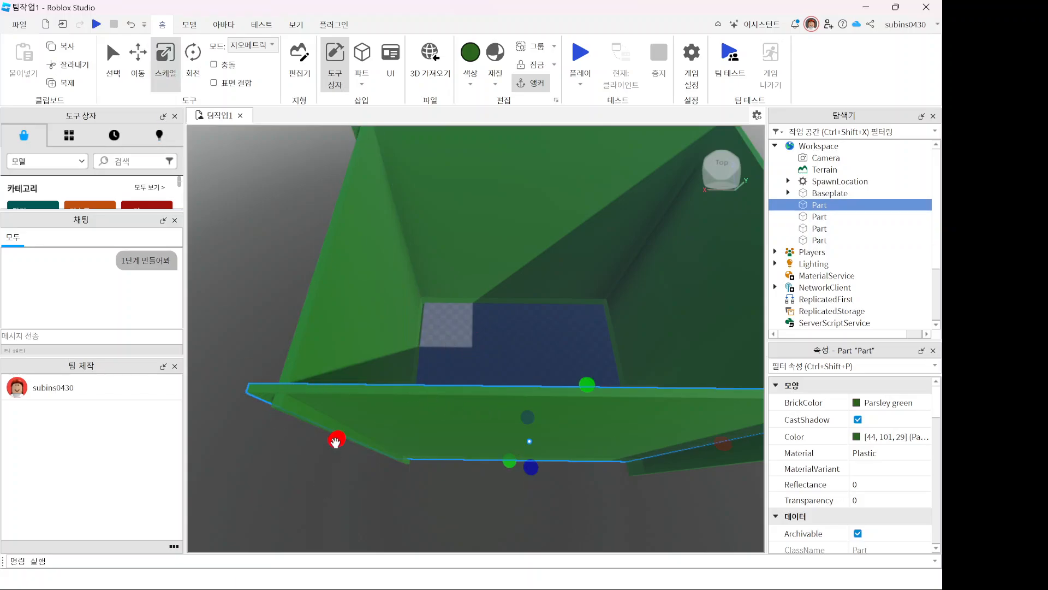
pyautogui.moveTo(336, 439); pyautogui.dragTo(353, 441)
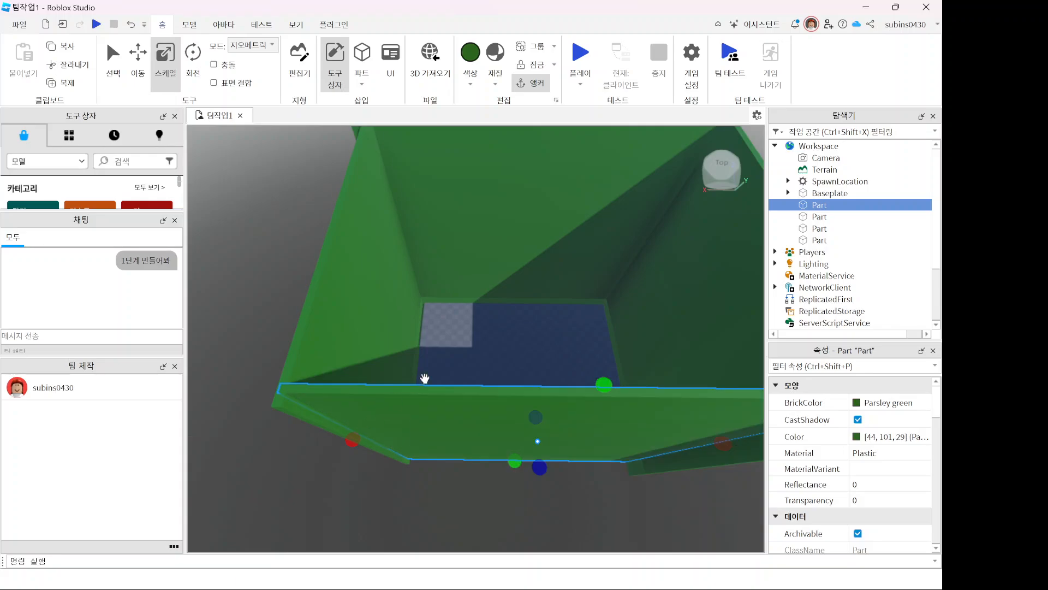
pyautogui.click(534, 333)
# Step: Trim the remaining overhang of the spawn-end wall by scaling in both of its sides
pyautogui.moveTo(535, 333); pyautogui.dragTo(535, 332, button='right')
pyautogui.click(502, 233)
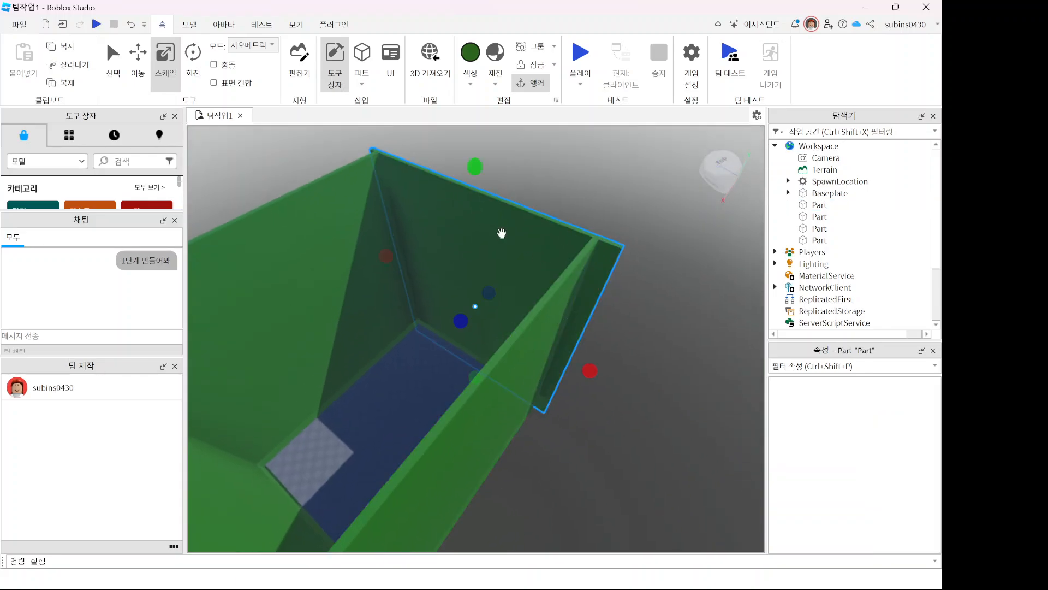
pyautogui.moveTo(590, 370); pyautogui.dragTo(572, 365)
pyautogui.moveTo(378, 253); pyautogui.dragTo(390, 256)
pyautogui.click(550, 198)
# Step: Playtest the walled stage to inspect the room from the spawn point, and stop the test
pyautogui.moveTo(550, 198); pyautogui.dragTo(551, 217, button='right')
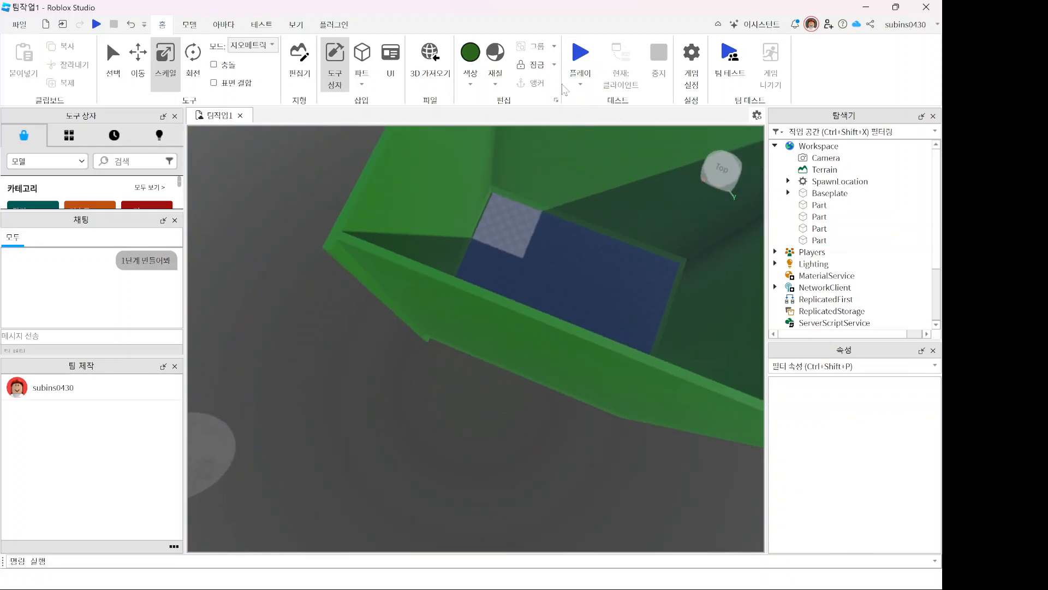
pyautogui.click(580, 52)
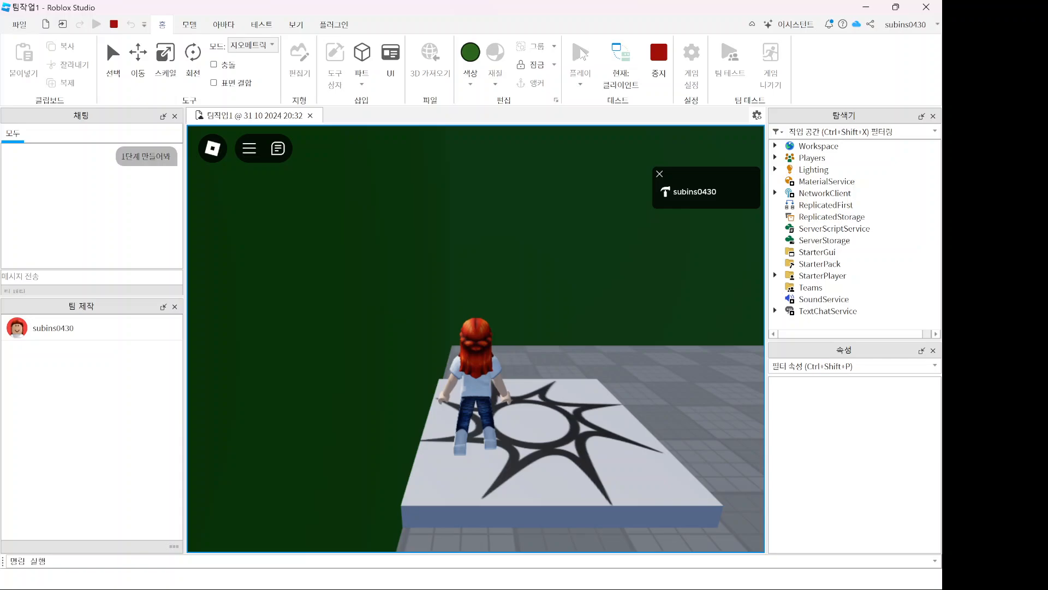
pyautogui.scroll(5, 635, 310)
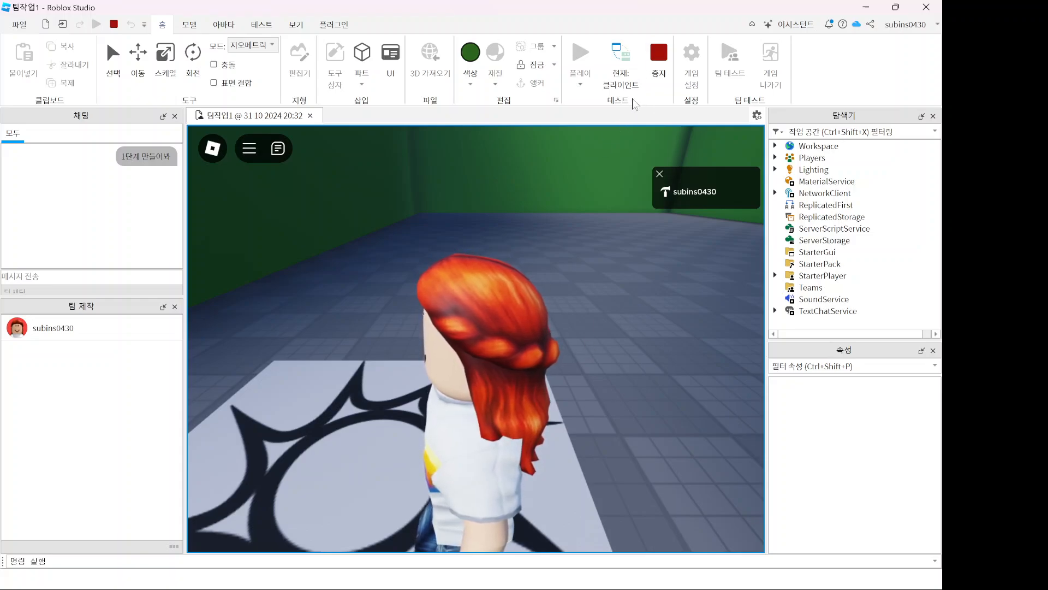
pyautogui.click(659, 53)
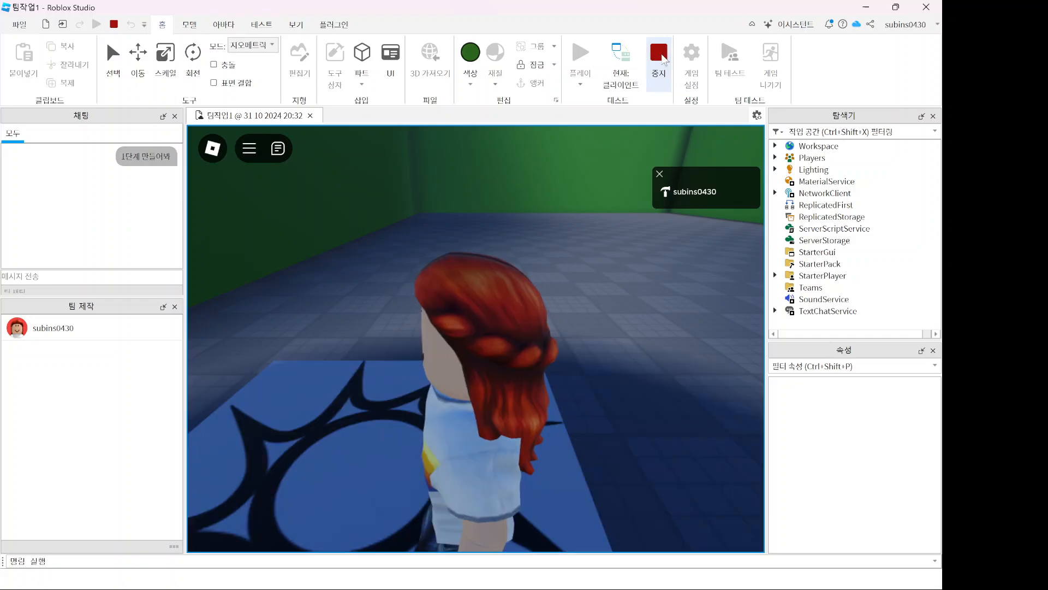
# Step: Move the spawn point closer to the long side wall at its corner of the Baseplate
pyautogui.scroll(5, 535, 277)
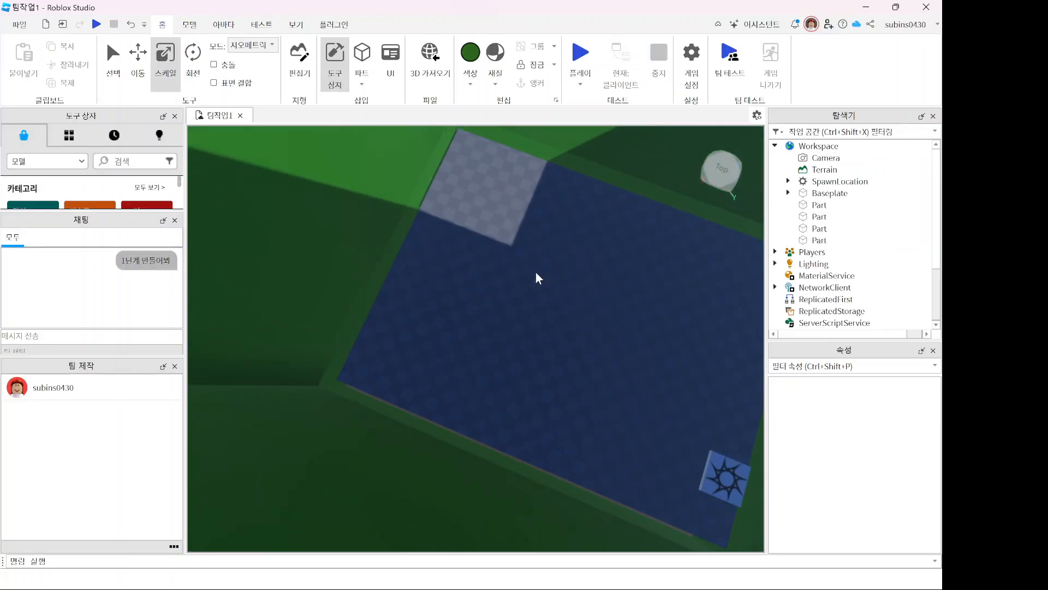
pyautogui.scroll(-5, 535, 272)
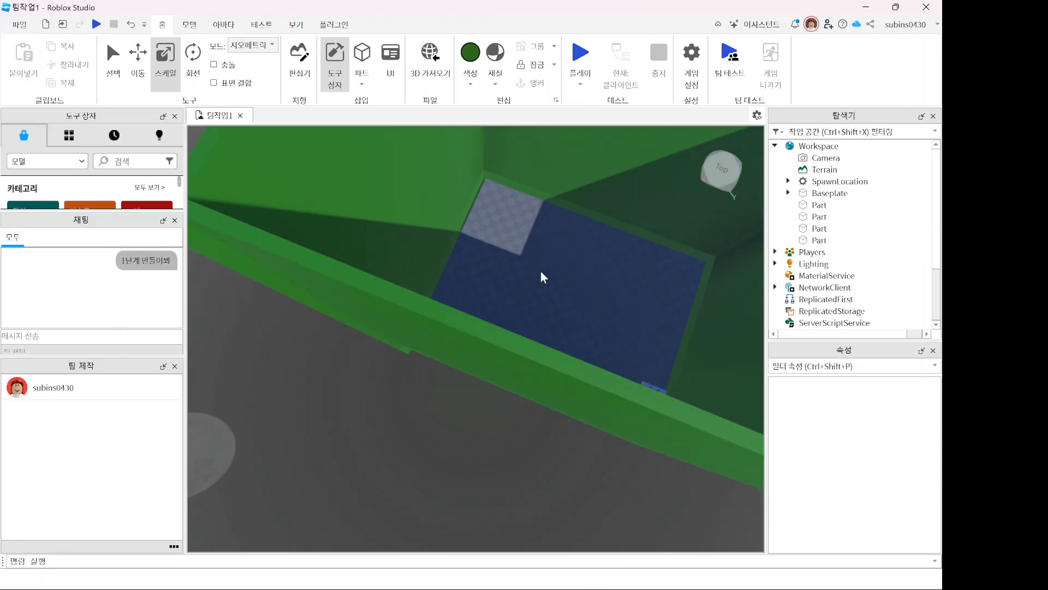
pyautogui.moveTo(562, 270); pyautogui.dragTo(562, 269, button='right')
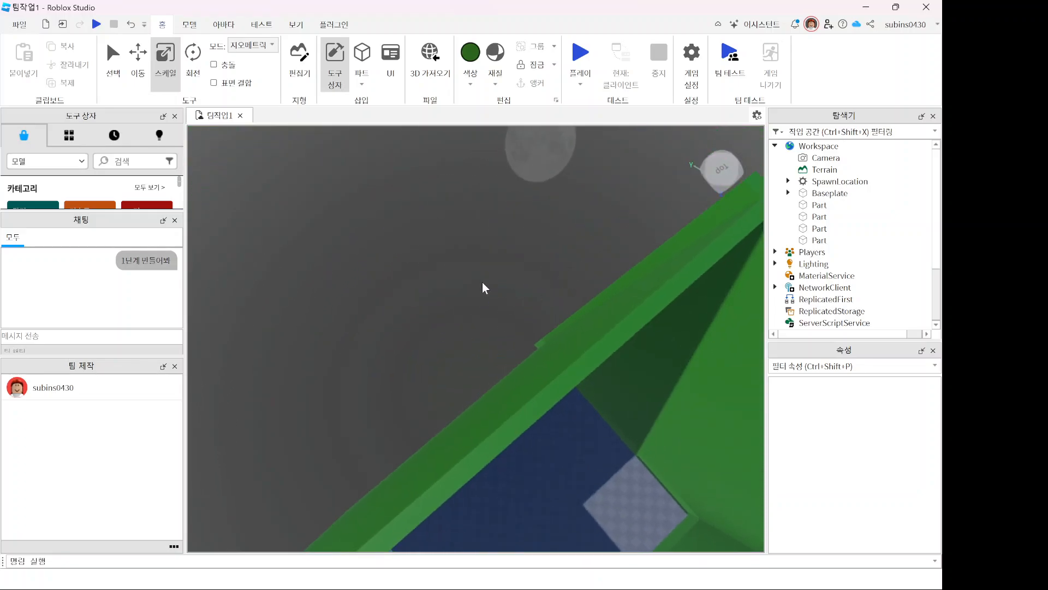
pyautogui.moveTo(482, 283); pyautogui.dragTo(453, 224, button='middle')
pyautogui.click(359, 264)
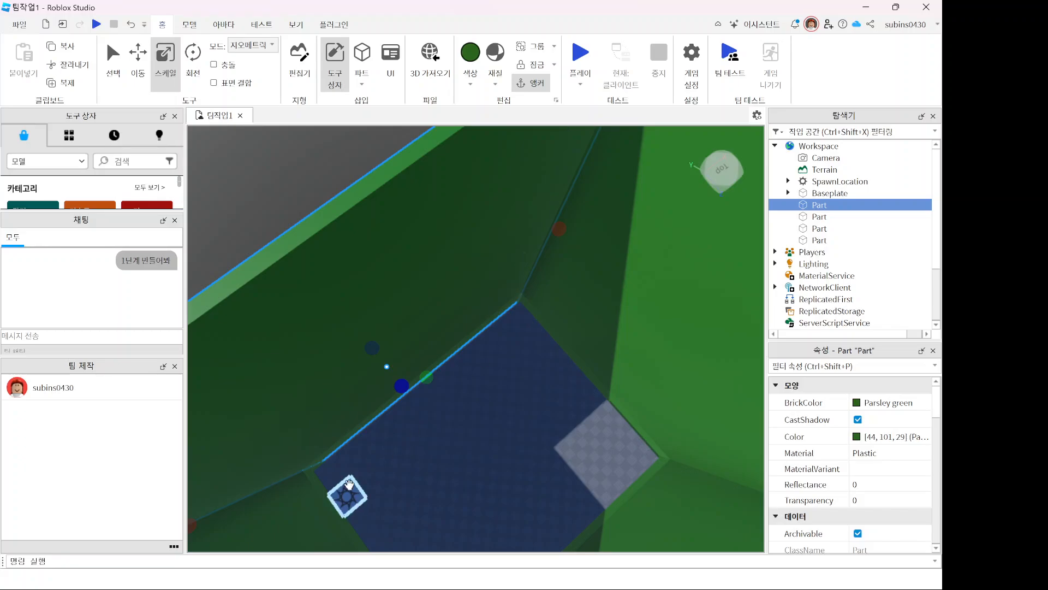
pyautogui.moveTo(346, 496); pyautogui.dragTo(344, 476)
# Step: Move the long side wall beside the spawn point about 1.2 studs inward along the blue axis
pyautogui.click(404, 393)
pyautogui.hotkey('ctrl', '2')
pyautogui.moveTo(435, 426); pyautogui.dragTo(437, 414)
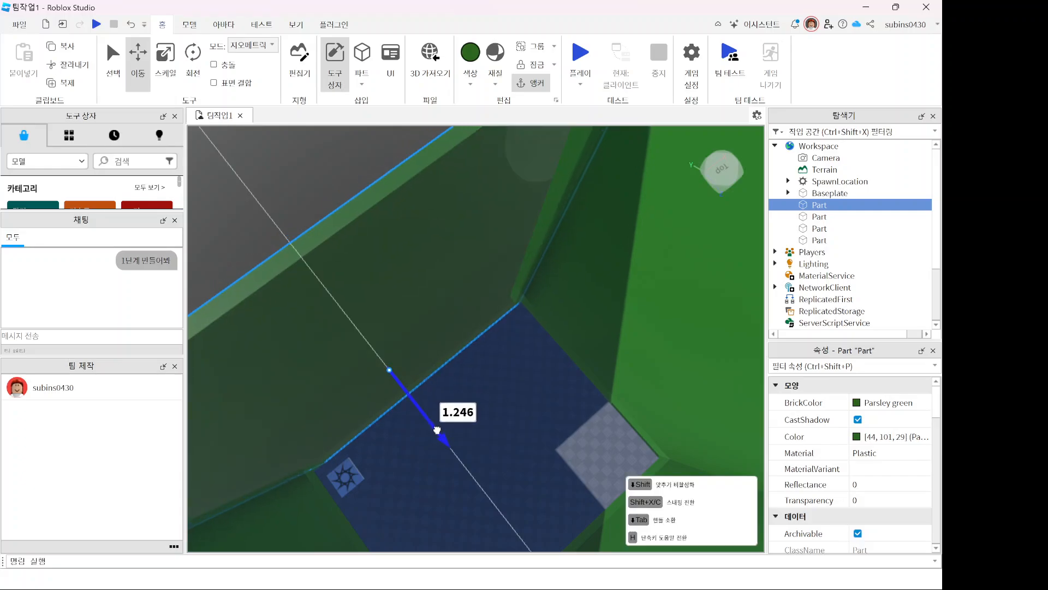
pyautogui.click(313, 185)
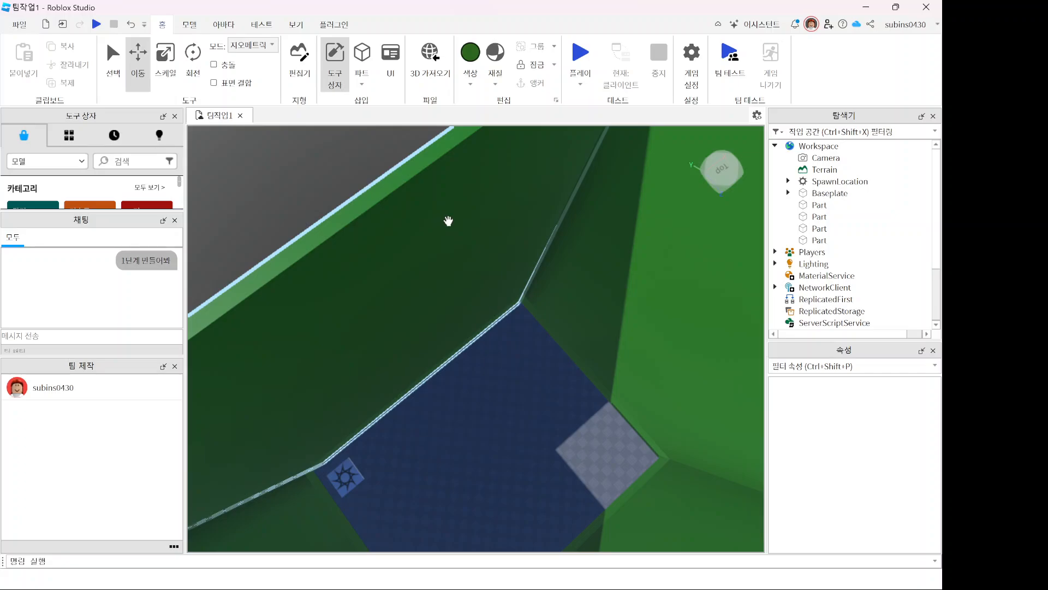
# Step: Set the transparency of the long side wall beside the spawn point to 0.6
pyautogui.click(414, 240)
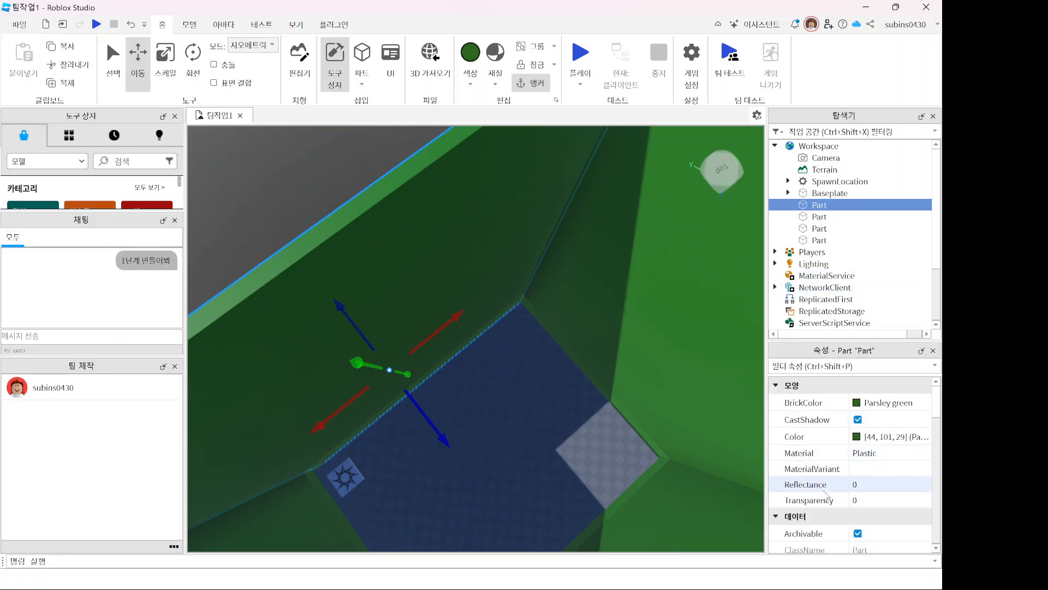
pyautogui.click(799, 502)
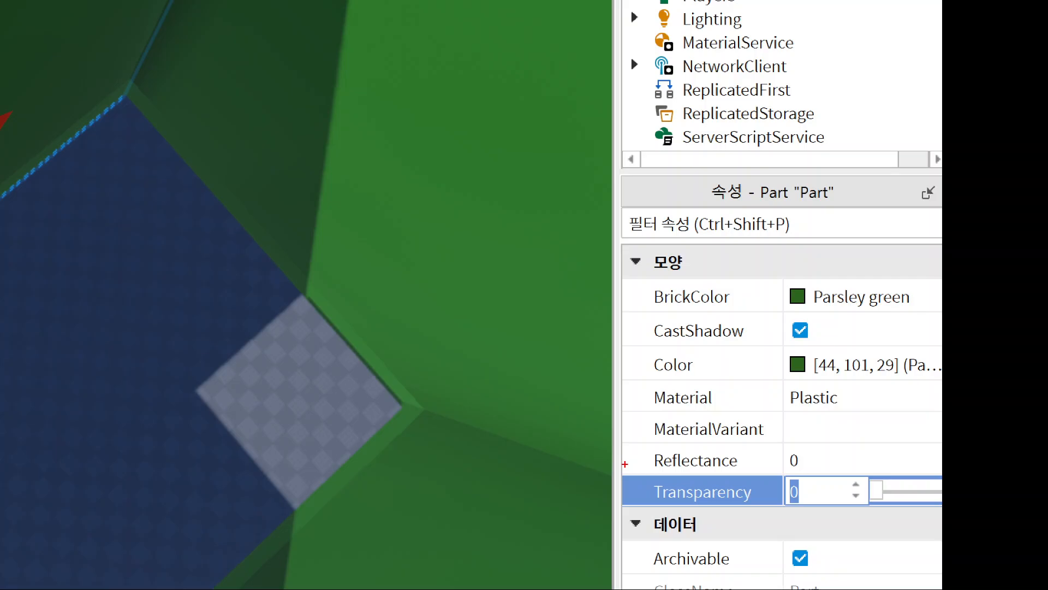
pyautogui.moveTo(624, 471)
pyautogui.keyDown('ctrl'); pyautogui.mouseDown()
pyautogui.moveTo(942, 508)
pyautogui.moveTo(905, 500)
pyautogui.moveTo(939, 503)
pyautogui.moveTo(908, 502)
pyautogui.moveTo(919, 506)
pyautogui.mouseUp(); pyautogui.keyUp('ctrl')
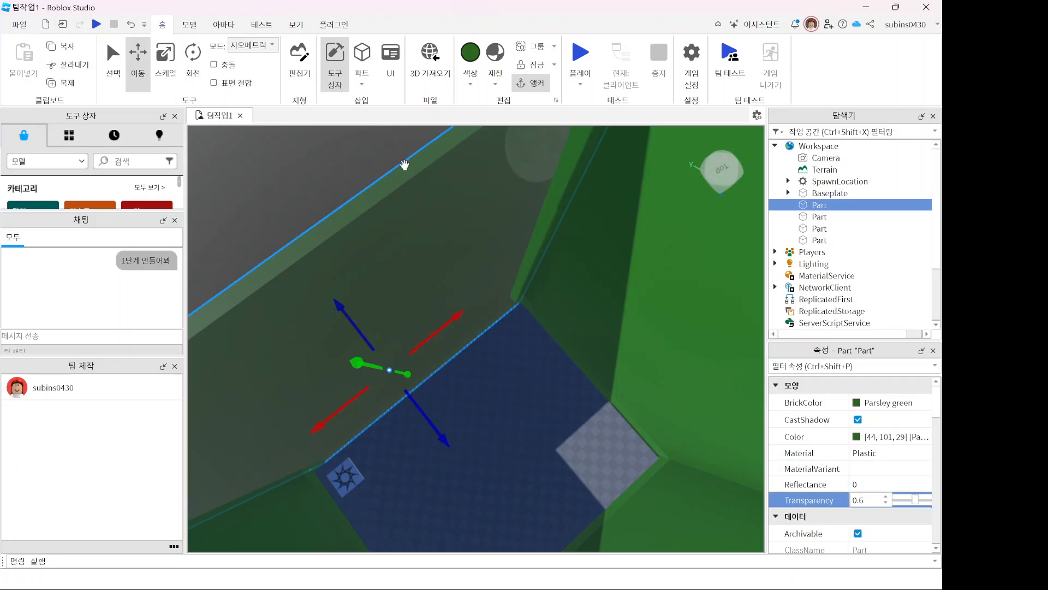
# Step: Browse the available materials and apply ForceField (역장) to the long side wall beside the spawn point
pyautogui.click(492, 79)
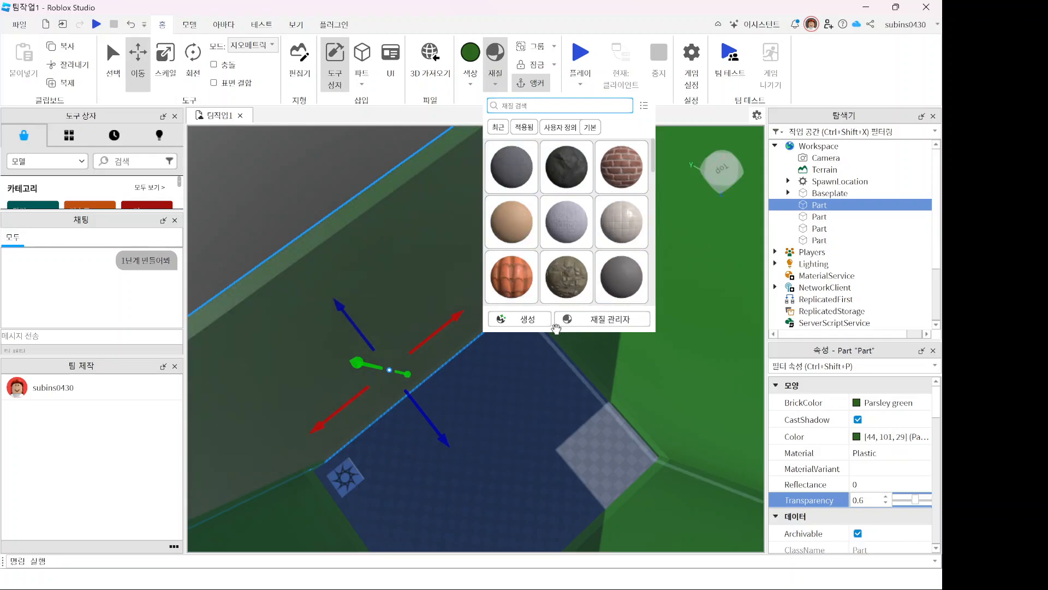
pyautogui.scroll(-3, 611, 179)
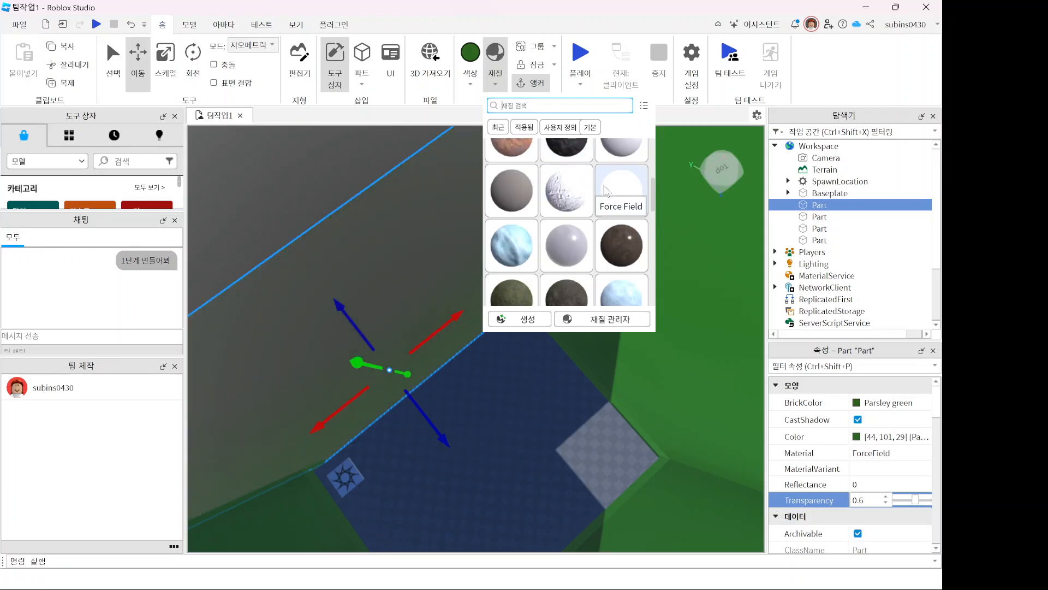
pyautogui.scroll(-2, 584, 218)
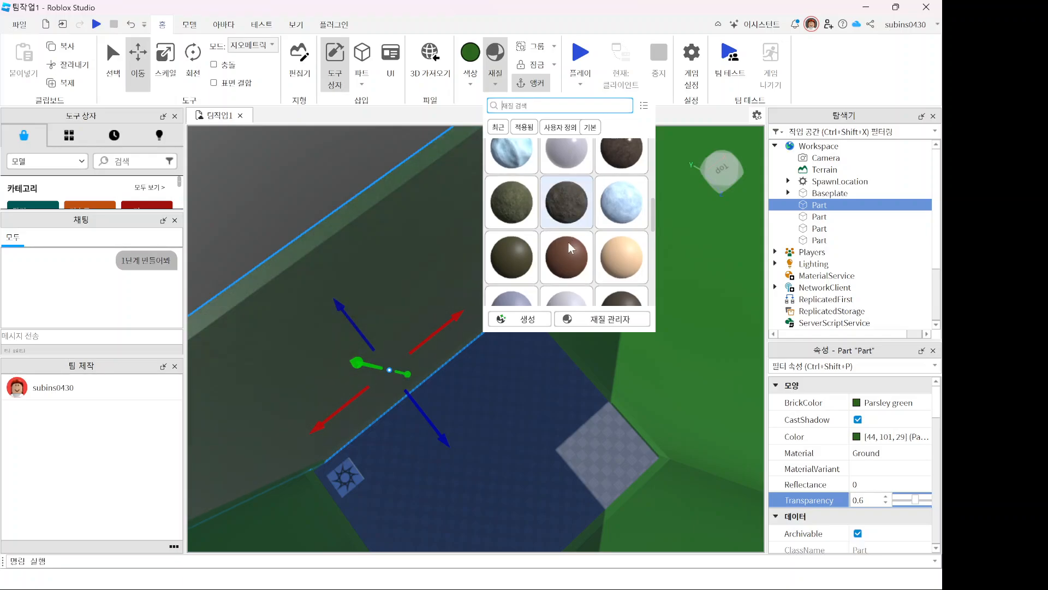
pyautogui.scroll(-2, 568, 241)
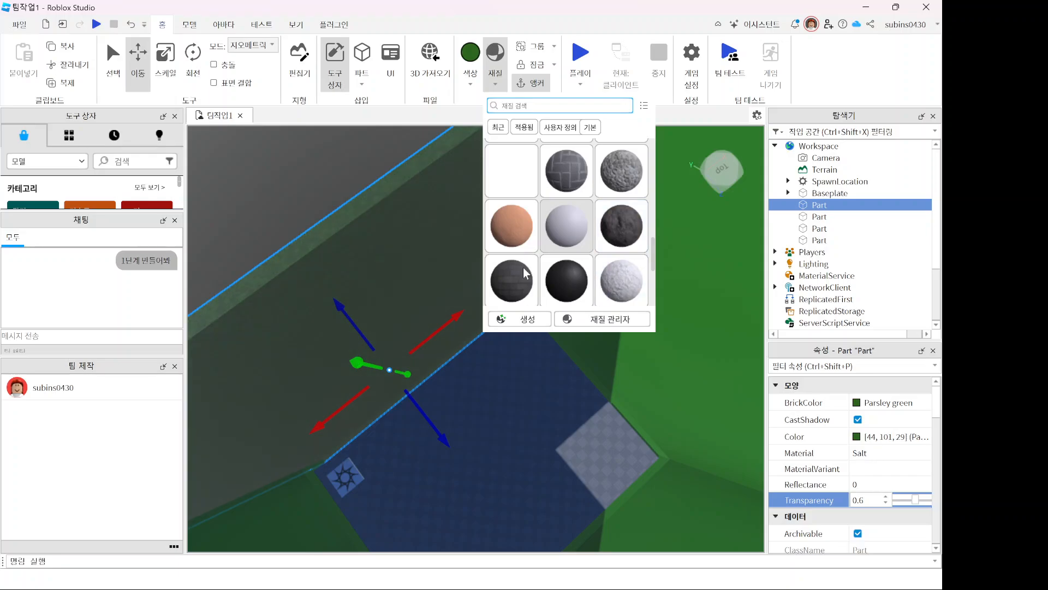
pyautogui.click(595, 320)
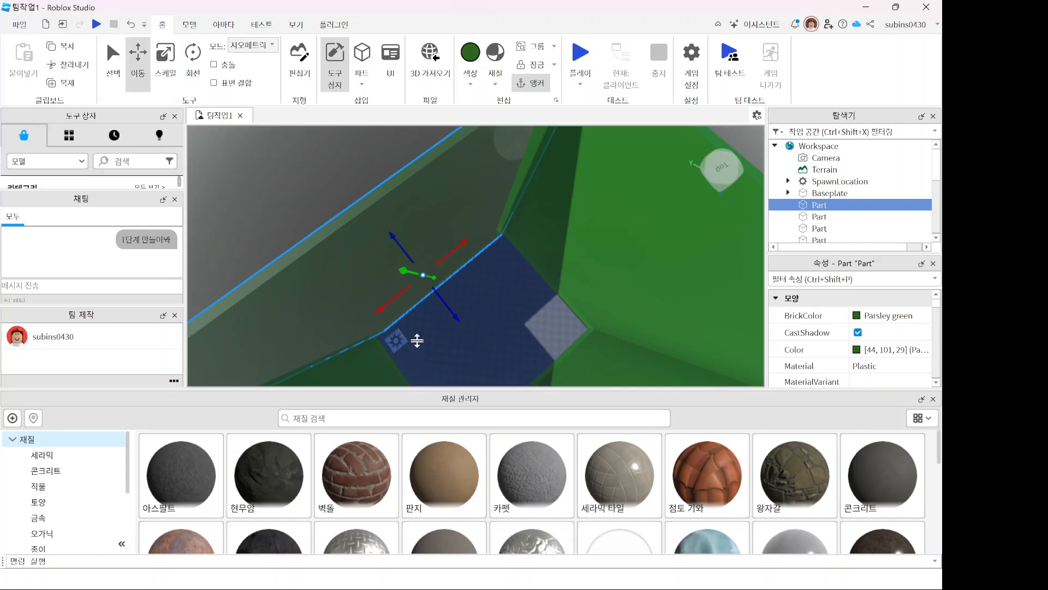
pyautogui.scroll(-5, 565, 471)
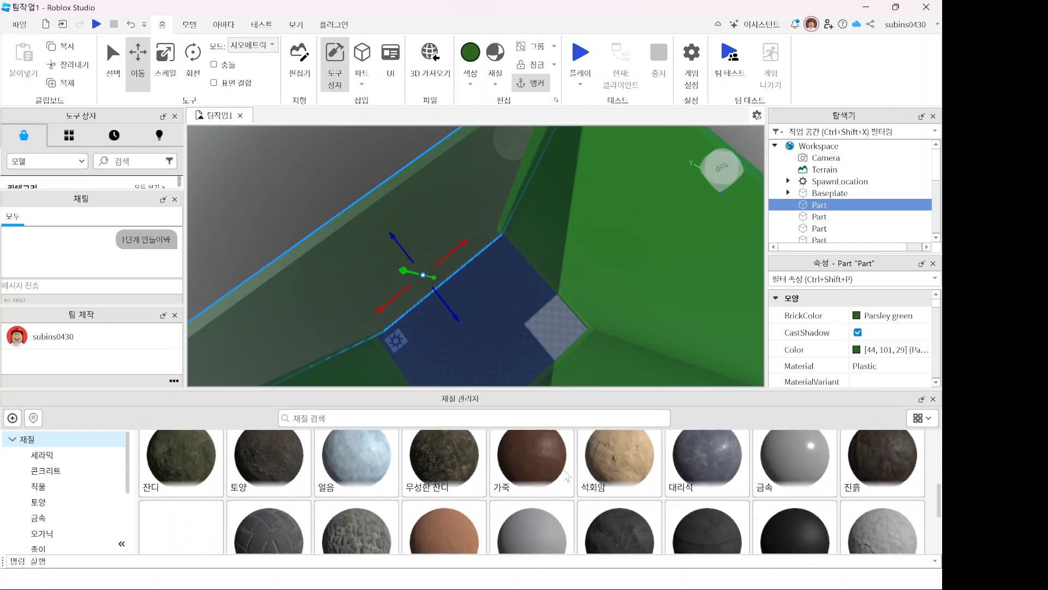
pyautogui.scroll(5, 606, 474)
pyautogui.scroll(-3, 607, 480)
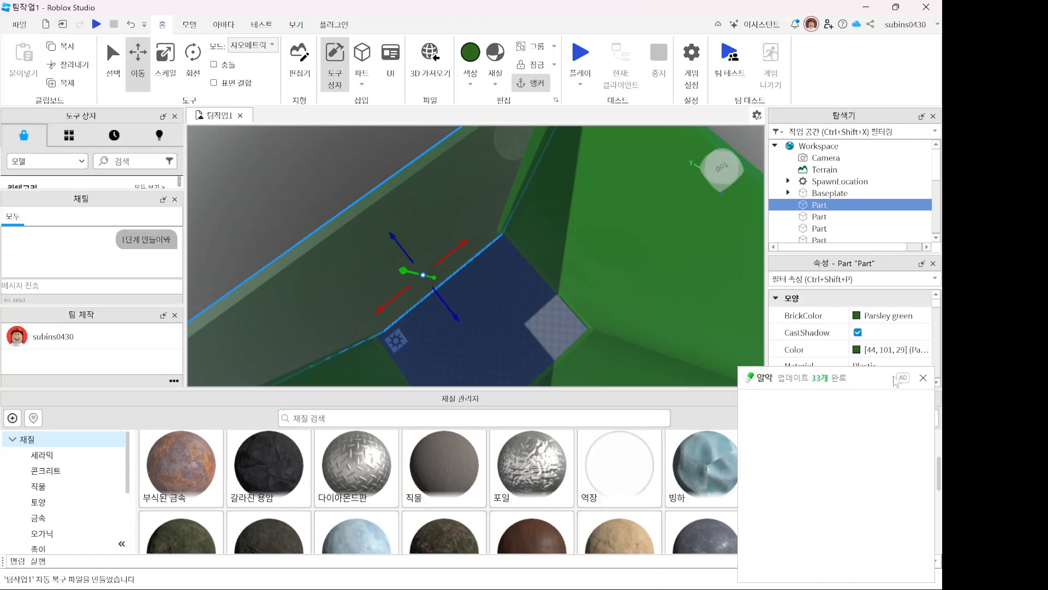
pyautogui.click(922, 377)
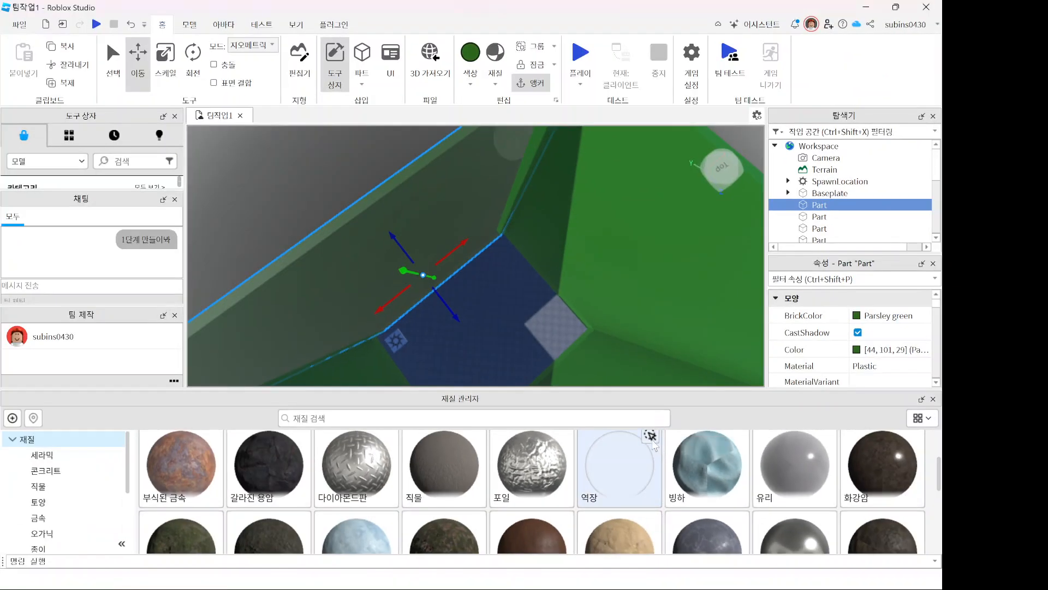
pyautogui.click(650, 437)
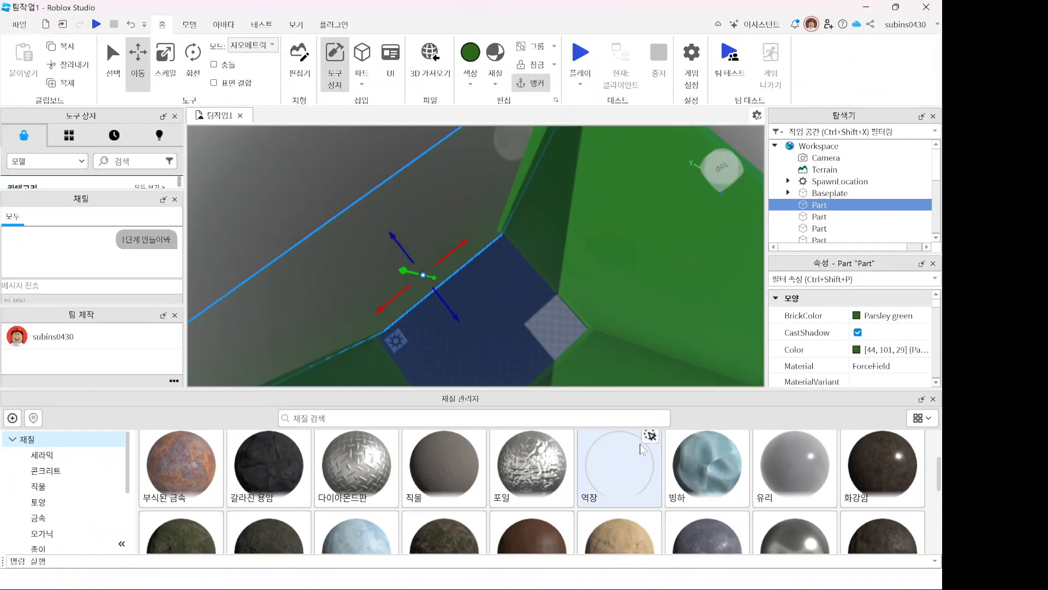
# Step: Inspect the ForceField wall beside the spawn point from the opposite side, and close the Material Manager
pyautogui.click(517, 306)
pyautogui.moveTo(517, 318); pyautogui.dragTo(563, 272, button='right')
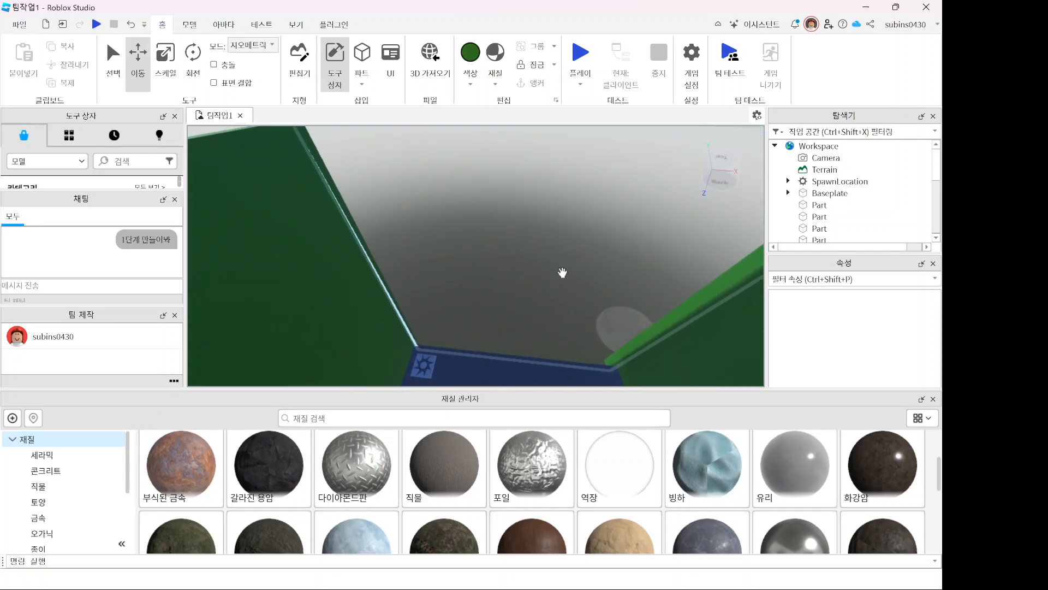
pyautogui.scroll(-5, 558, 281)
pyautogui.scroll(-4, 548, 310)
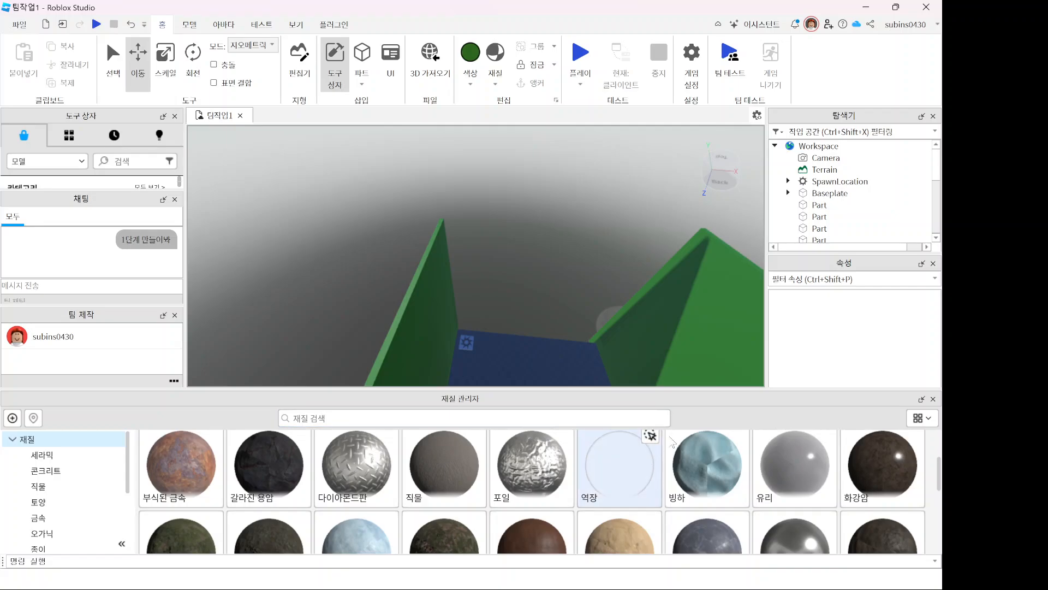
pyautogui.click(933, 398)
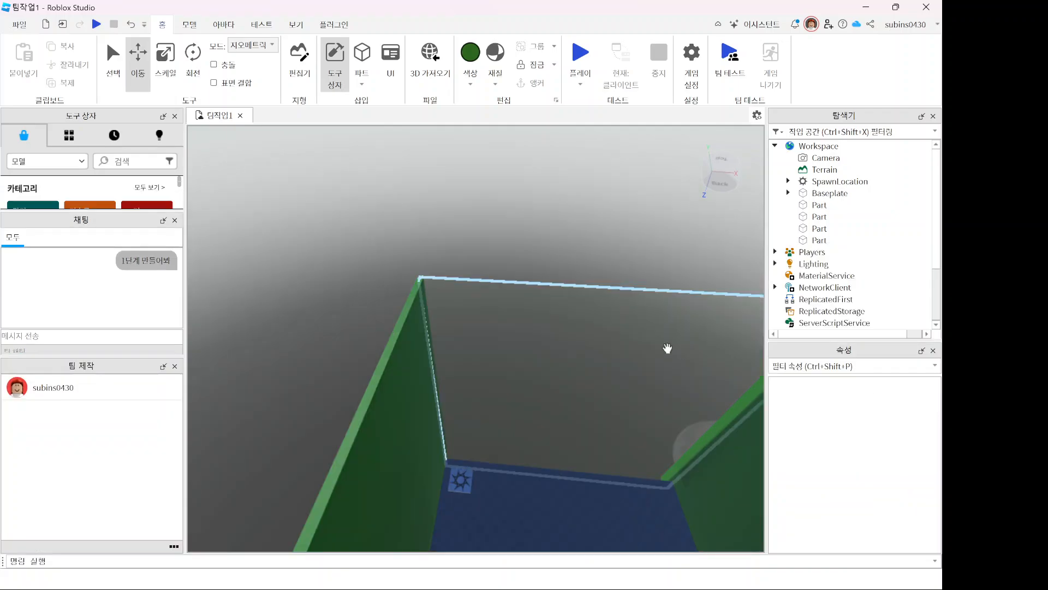
# Step: Set the transparency of the ForceField wall beside the spawn point to 0.4
pyautogui.click(588, 367)
pyautogui.click(855, 499)
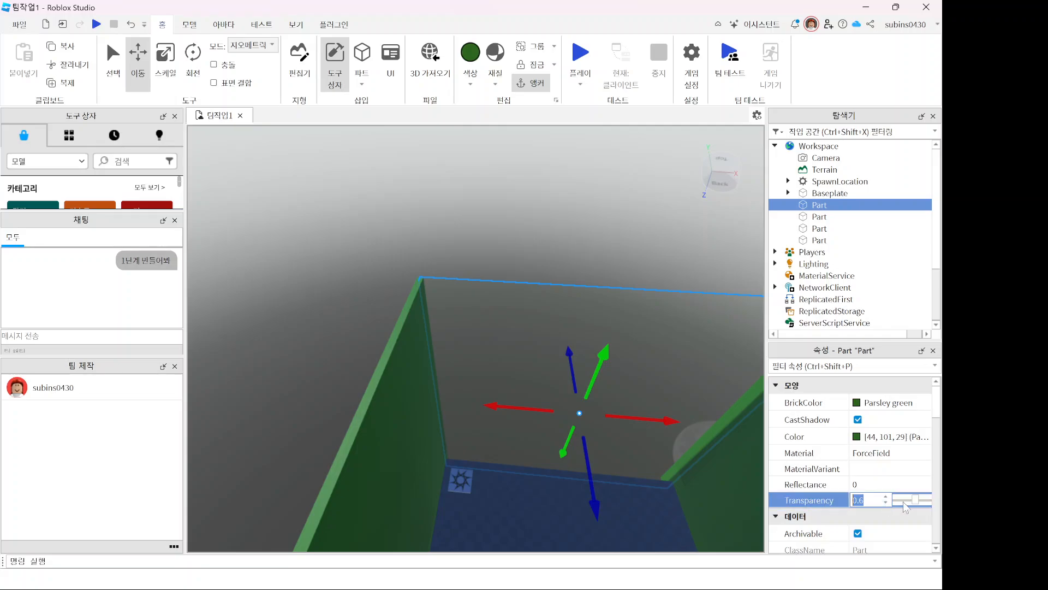
pyautogui.moveTo(916, 501)
pyautogui.mouseDown()
pyautogui.moveTo(928, 502)
pyautogui.moveTo(893, 505)
pyautogui.moveTo(945, 506)
pyautogui.moveTo(912, 508)
pyautogui.mouseUp()
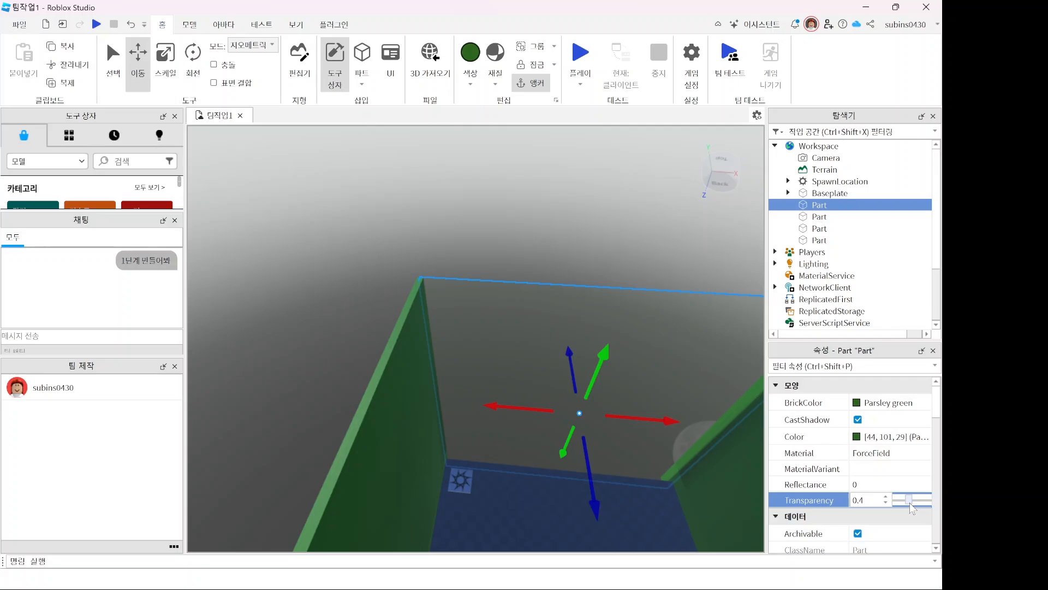
pyautogui.click(666, 247)
pyautogui.moveTo(663, 250); pyautogui.dragTo(663, 250, button='right')
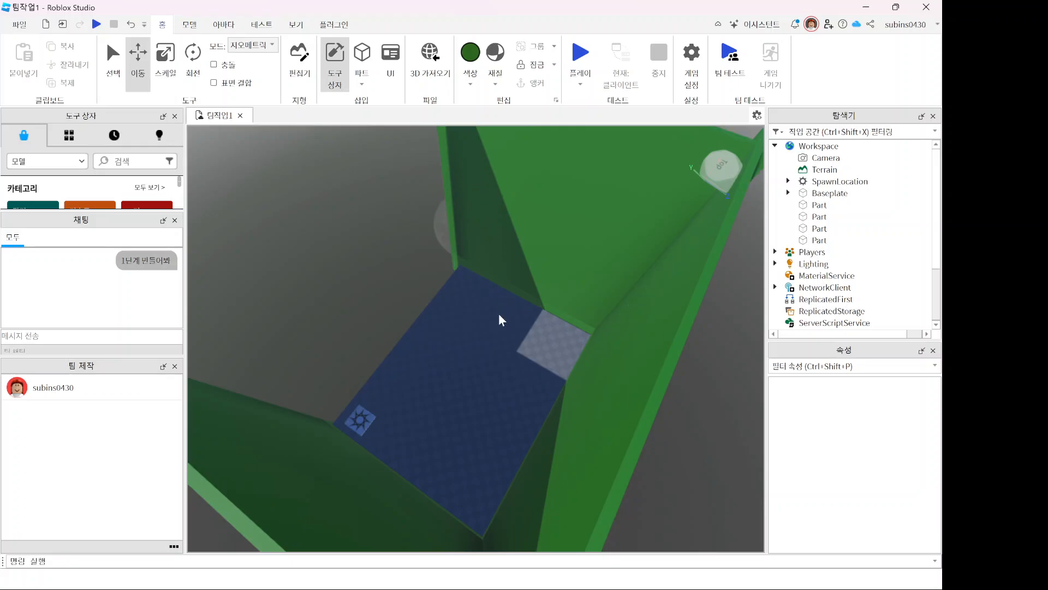
# Step: Disable CastShadow on all four walls and the spawn point
pyautogui.click(562, 223)
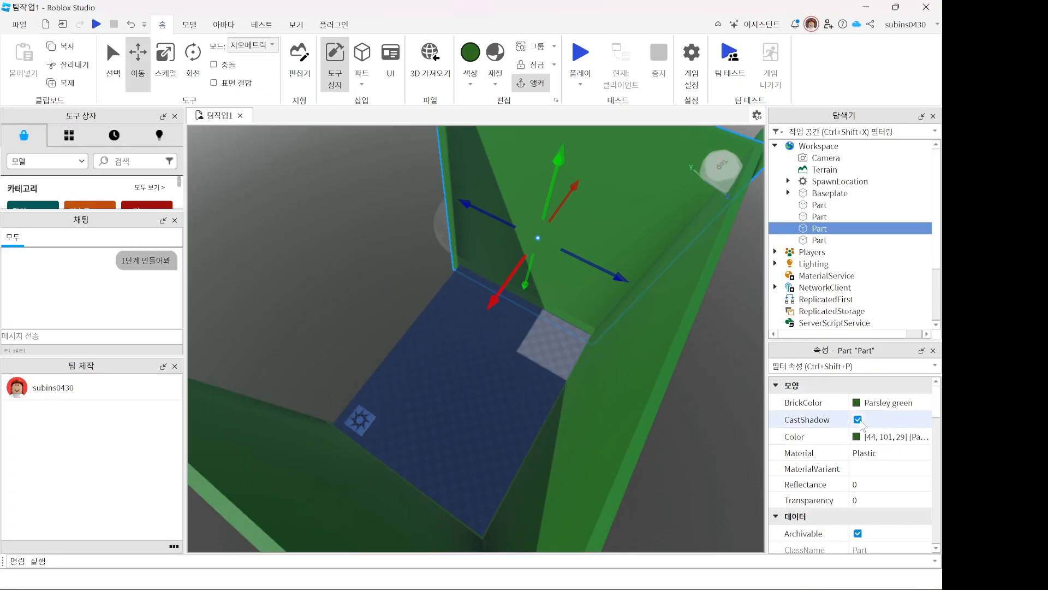
pyautogui.click(857, 420)
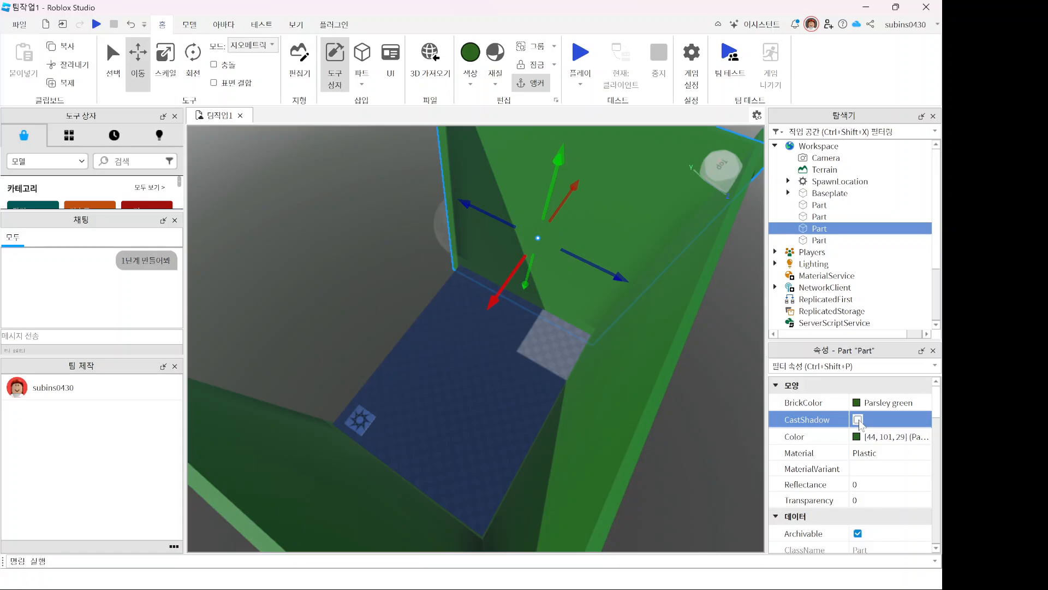
pyautogui.click(588, 416)
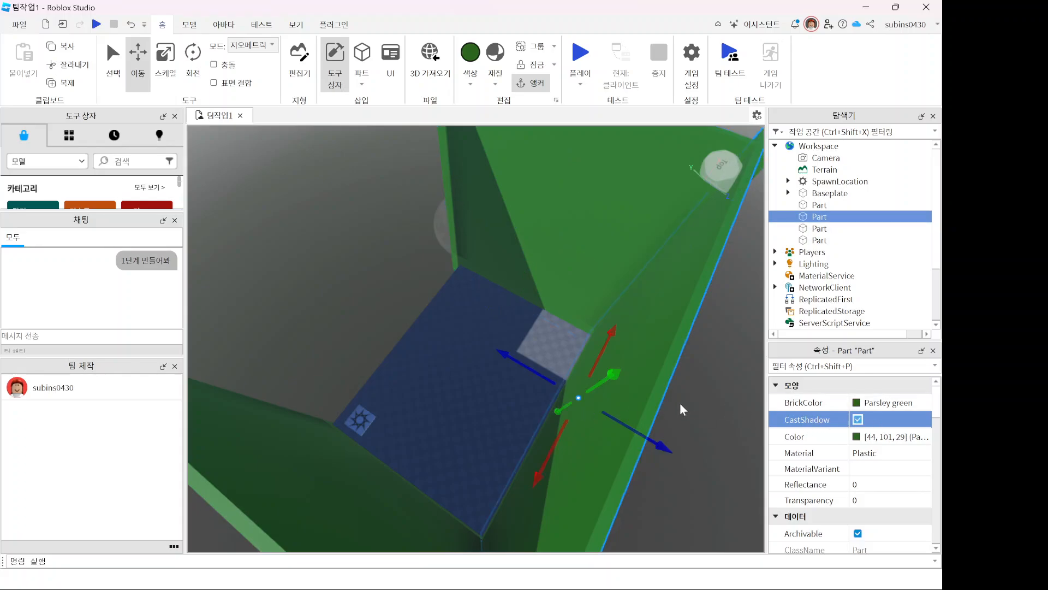
pyautogui.hotkey('ctrl', 'a')
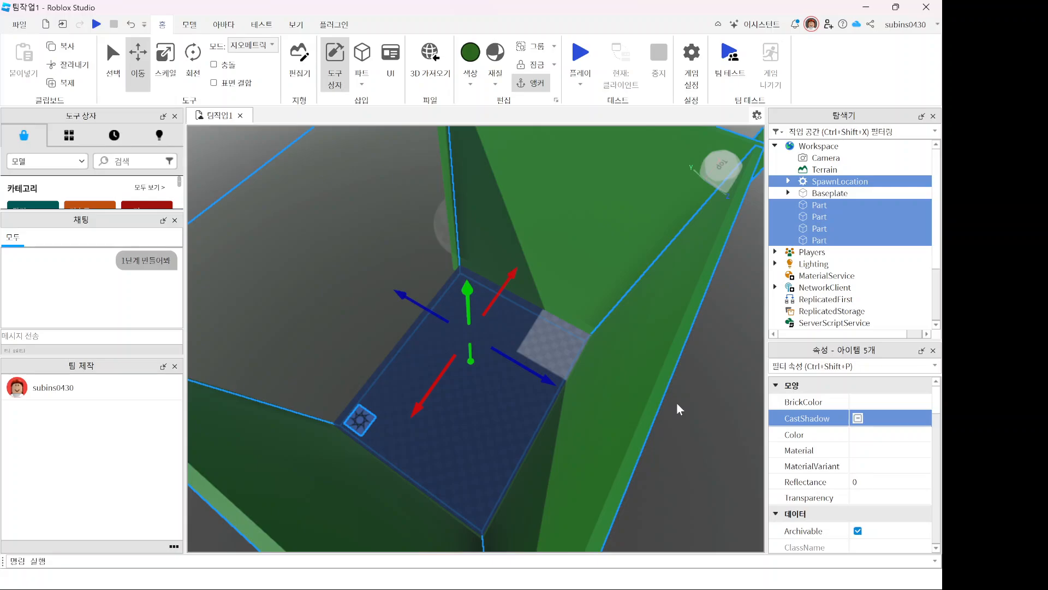
pyautogui.click(858, 419)
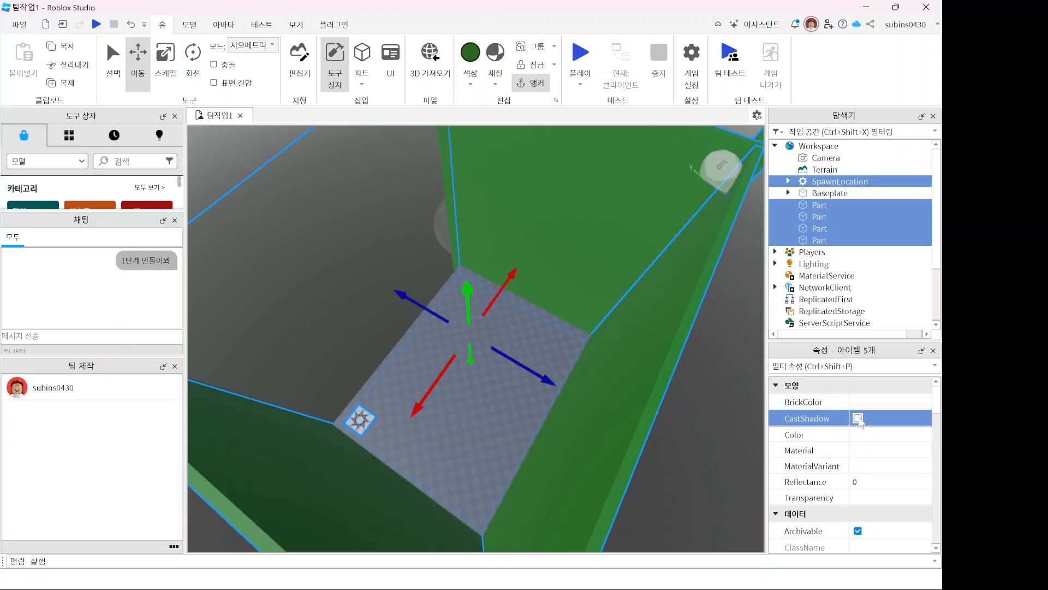
pyautogui.click(684, 422)
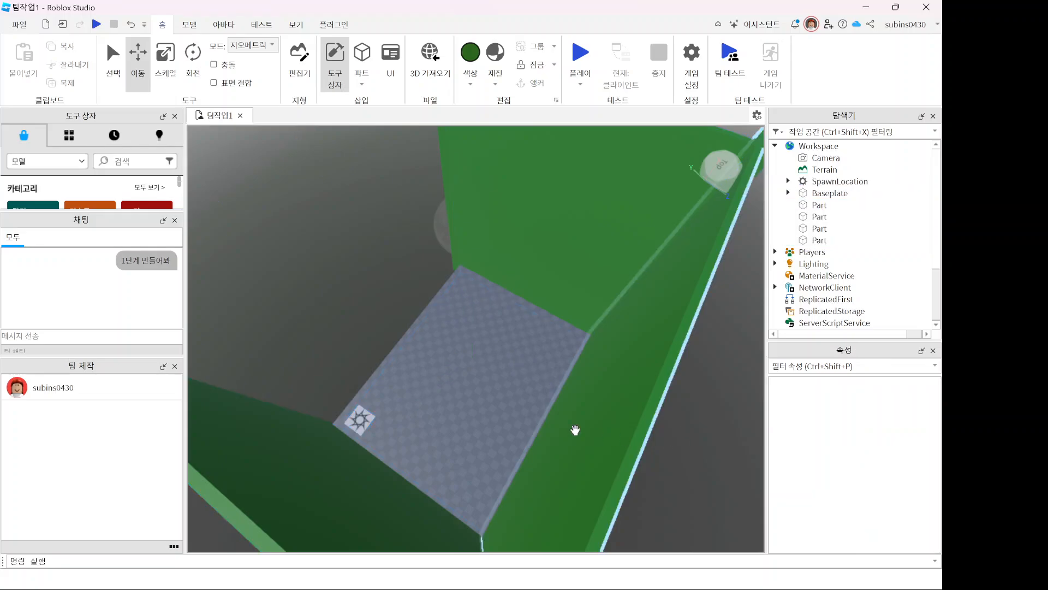
# Step: Close the chat and Team Create panels to free up workspace
pyautogui.scroll(-10, 505, 399)
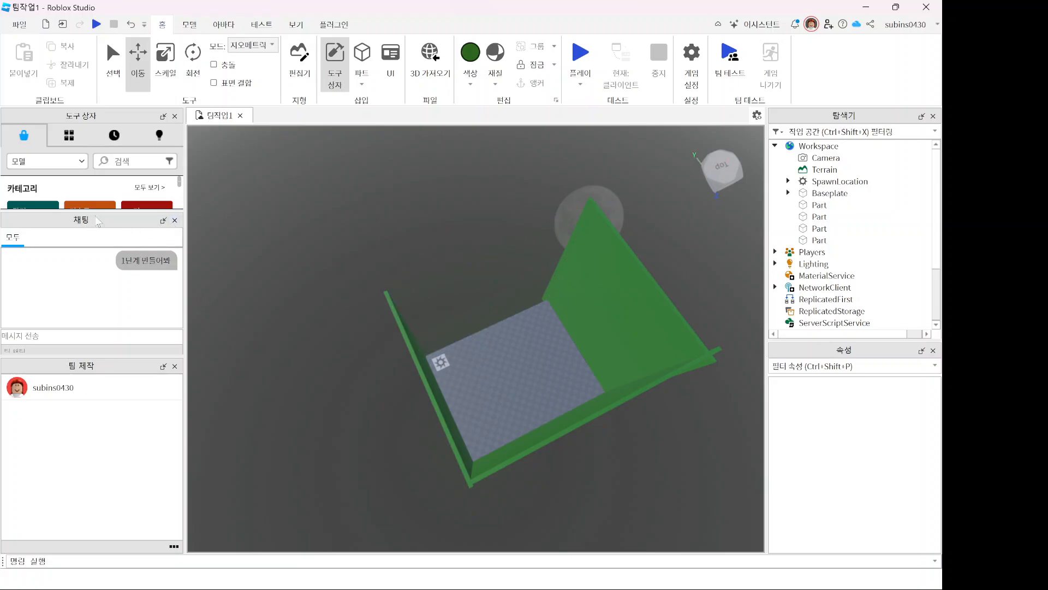
pyautogui.click(175, 220)
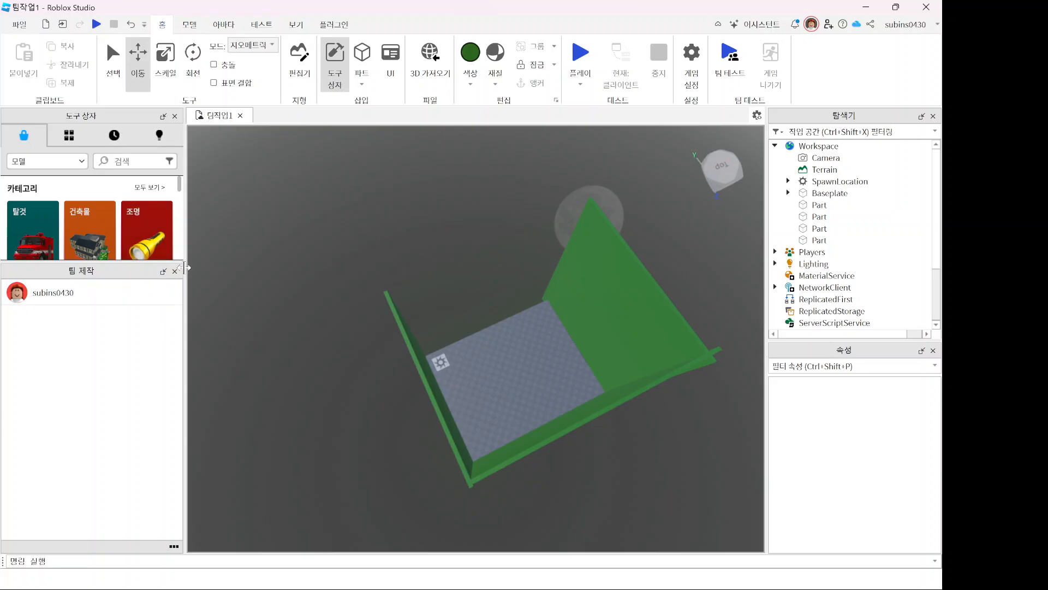
pyautogui.click(175, 271)
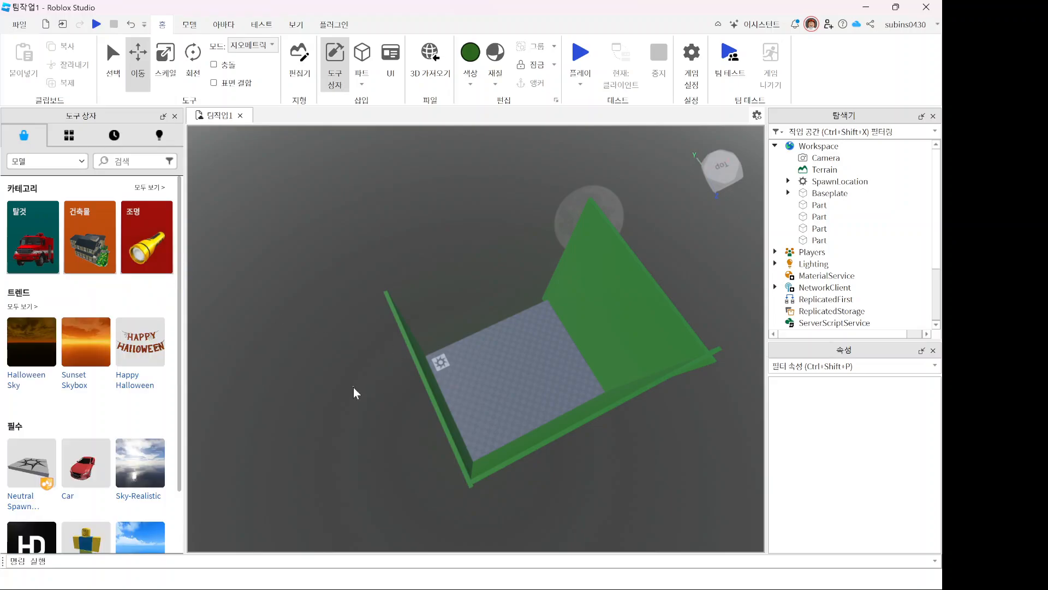
# Step: Examine the walled stage from several angles, including the ForceField wall and the spawn corner of the Baseplate
pyautogui.moveTo(465, 335); pyautogui.dragTo(514, 368, button='middle')
pyautogui.moveTo(574, 390); pyautogui.dragTo(454, 283, button='right')
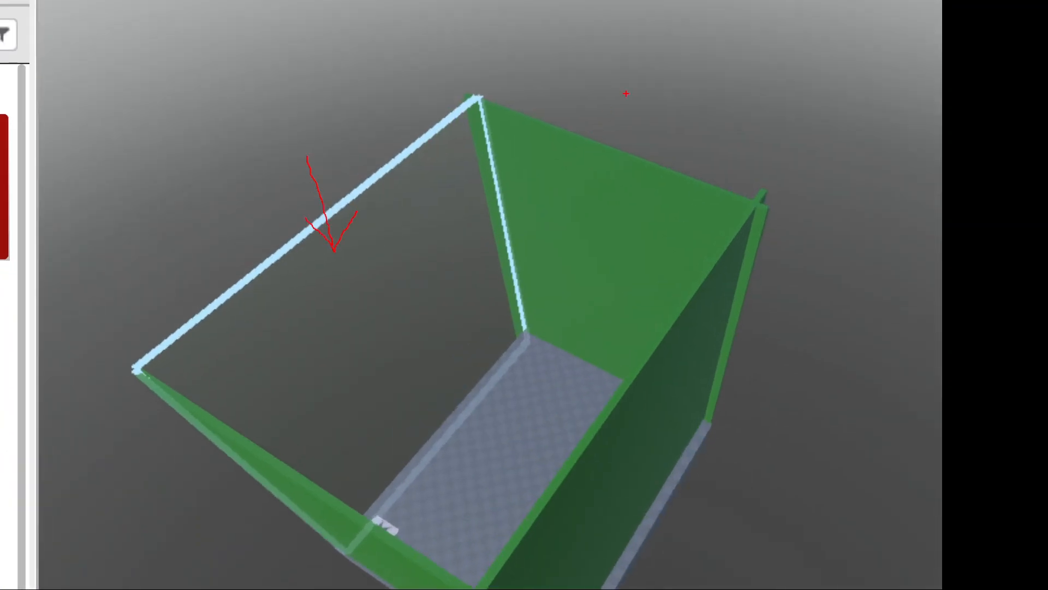
pyautogui.moveTo(626, 94); pyautogui.dragTo(615, 190)
pyautogui.moveTo(148, 464); pyautogui.dragTo(287, 464)
pyautogui.moveTo(260, 446); pyautogui.dragTo(275, 458)
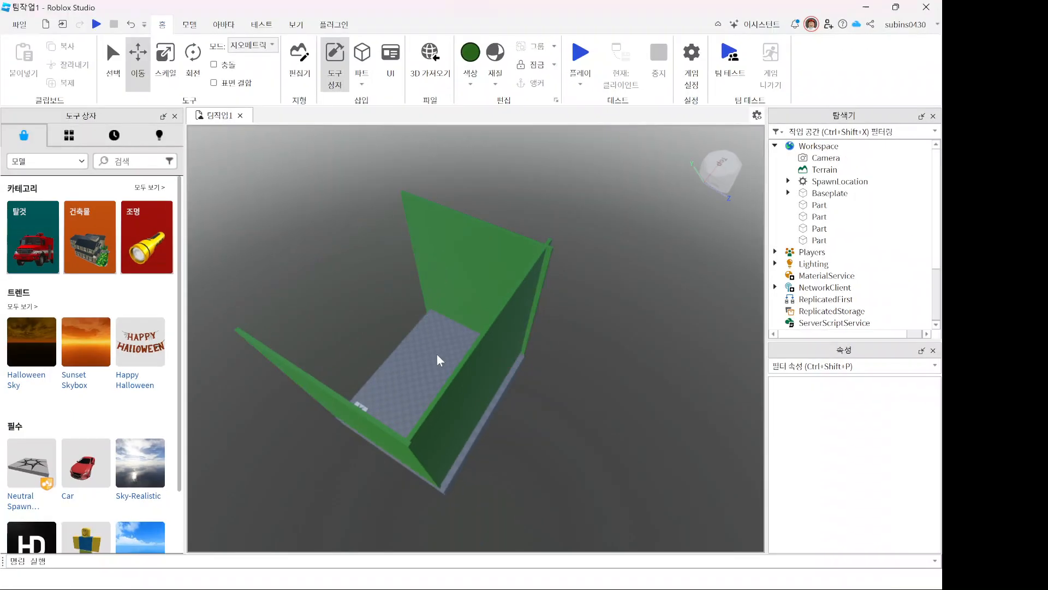
pyautogui.scroll(4, 398, 345)
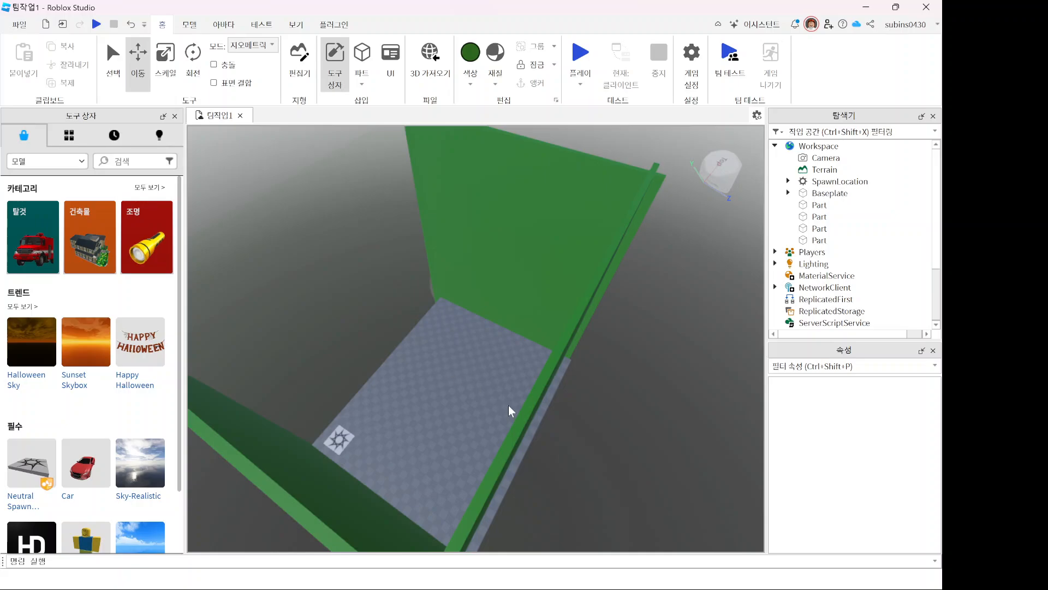
pyautogui.click(532, 404)
pyautogui.moveTo(539, 399); pyautogui.dragTo(473, 362)
pyautogui.click(640, 373)
pyautogui.moveTo(645, 375); pyautogui.dragTo(638, 378, button='right')
pyautogui.scroll(5, 546, 377)
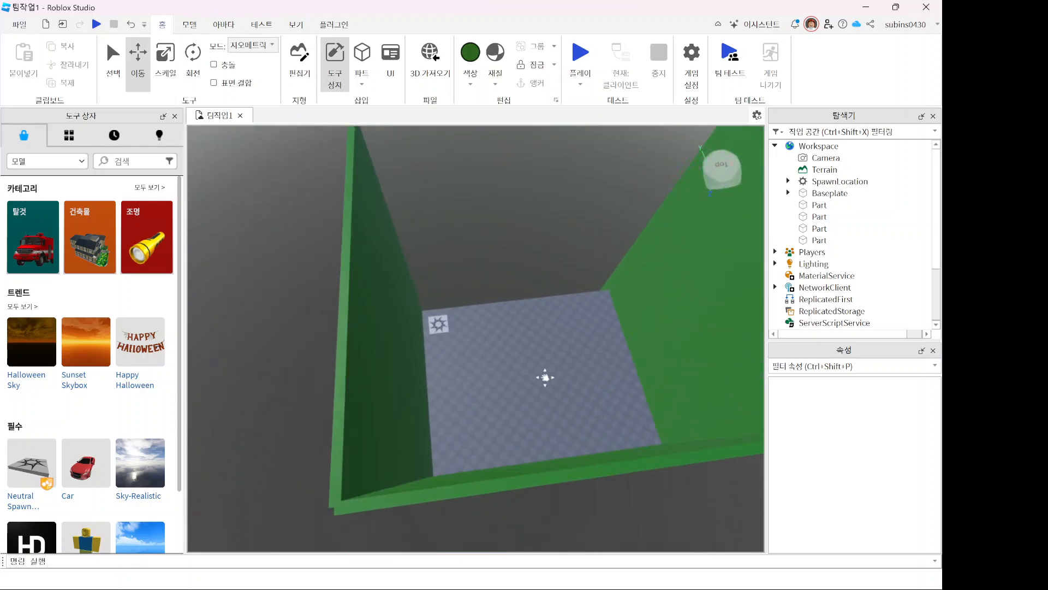
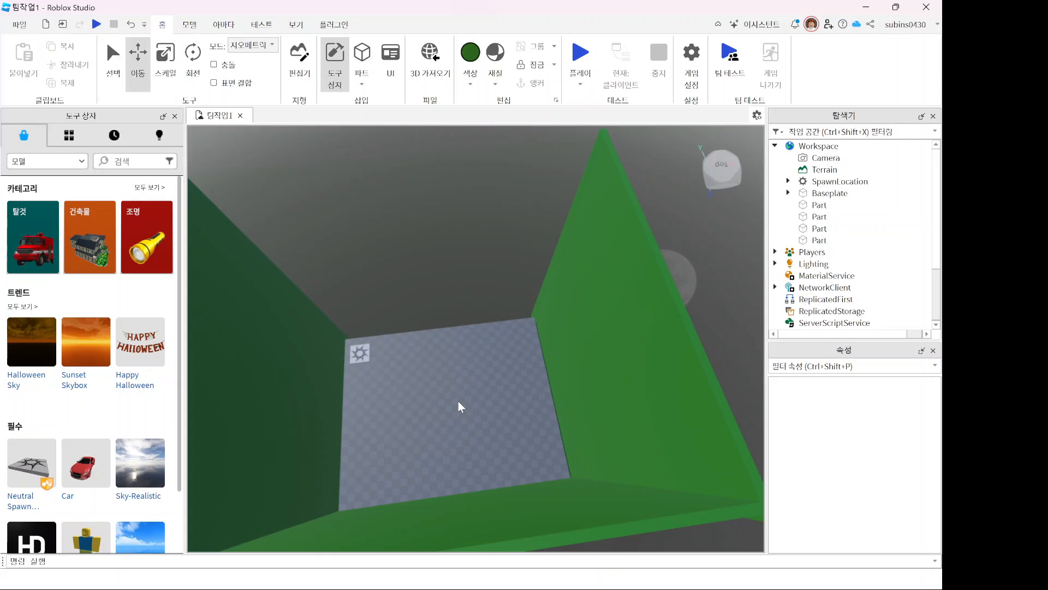
# Step: Playtest the stage to view the shadowless walls from the spawn point, and stop the test
pyautogui.click(577, 55)
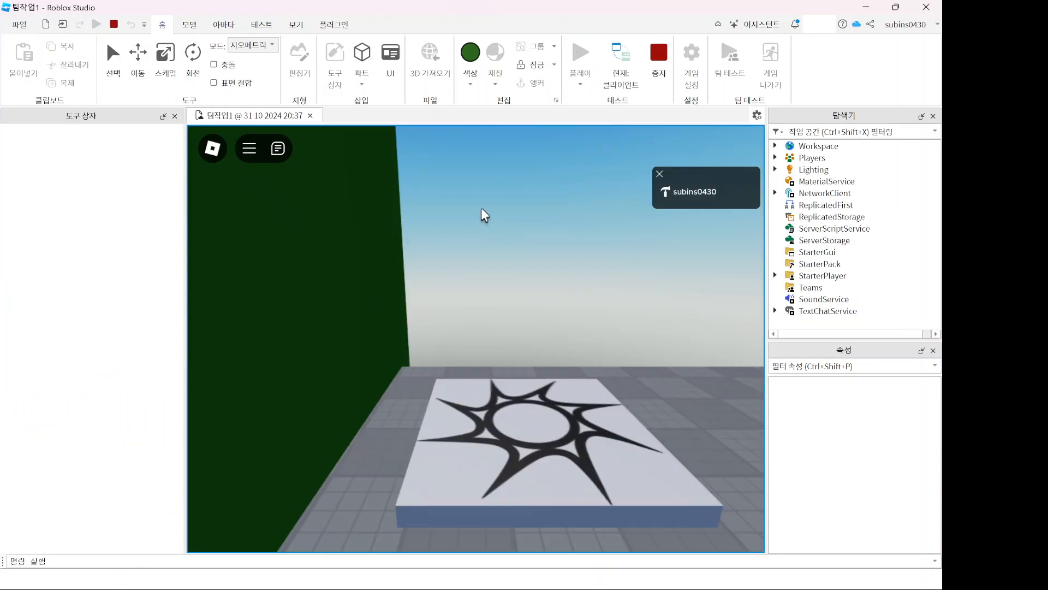
pyautogui.moveTo(579, 300); pyautogui.dragTo(394, 302, button='right')
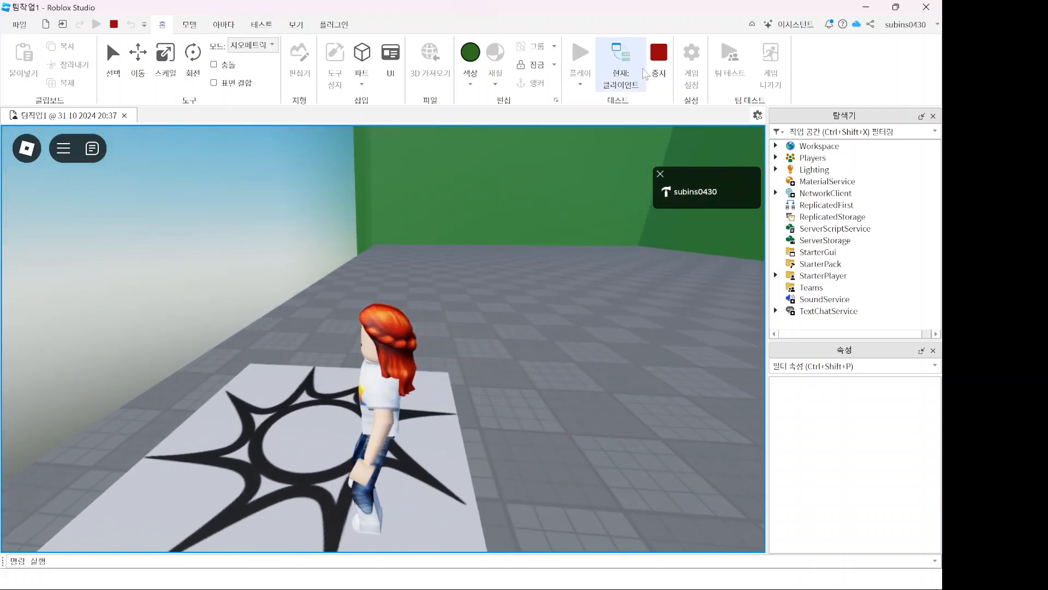
pyautogui.click(657, 60)
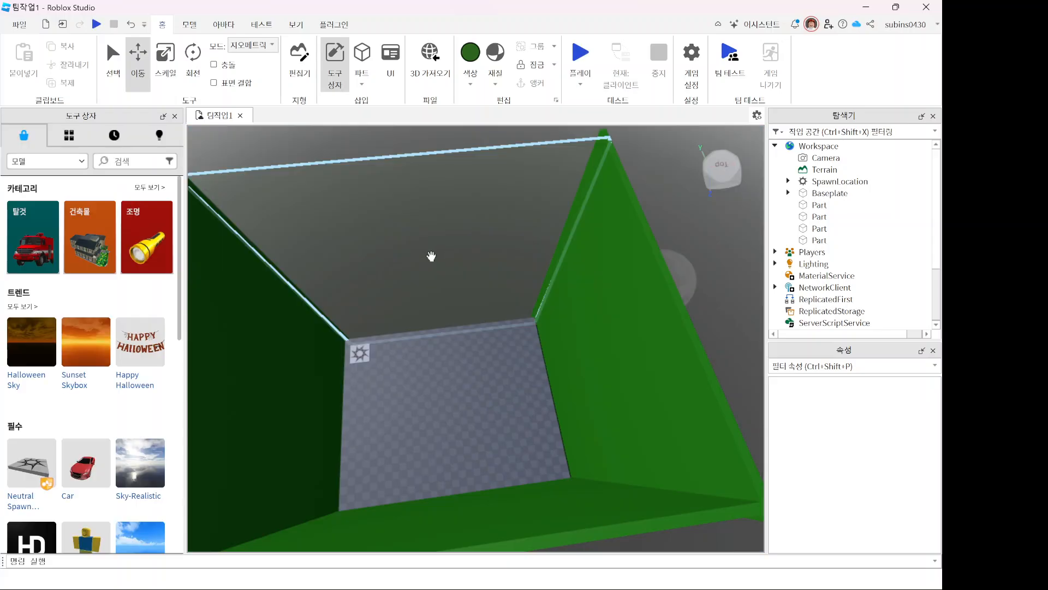
# Step: Insert a block part and move it about 63.7 studs along the red axis and 9.6 along the blue axis, near the spawn point
pyautogui.click(362, 84)
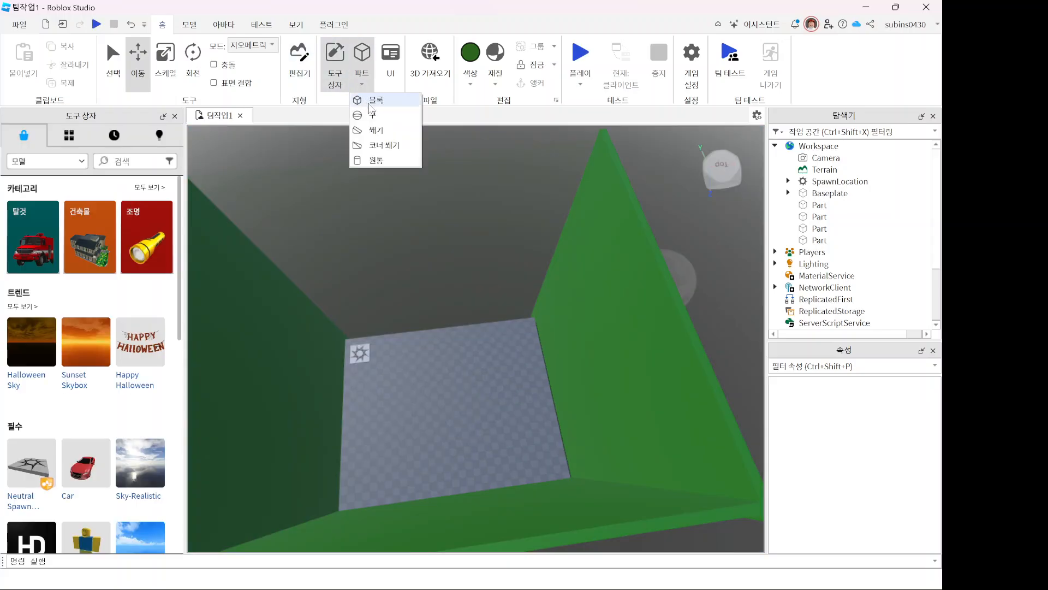
pyautogui.click(373, 100)
pyautogui.moveTo(445, 341); pyautogui.dragTo(306, 345)
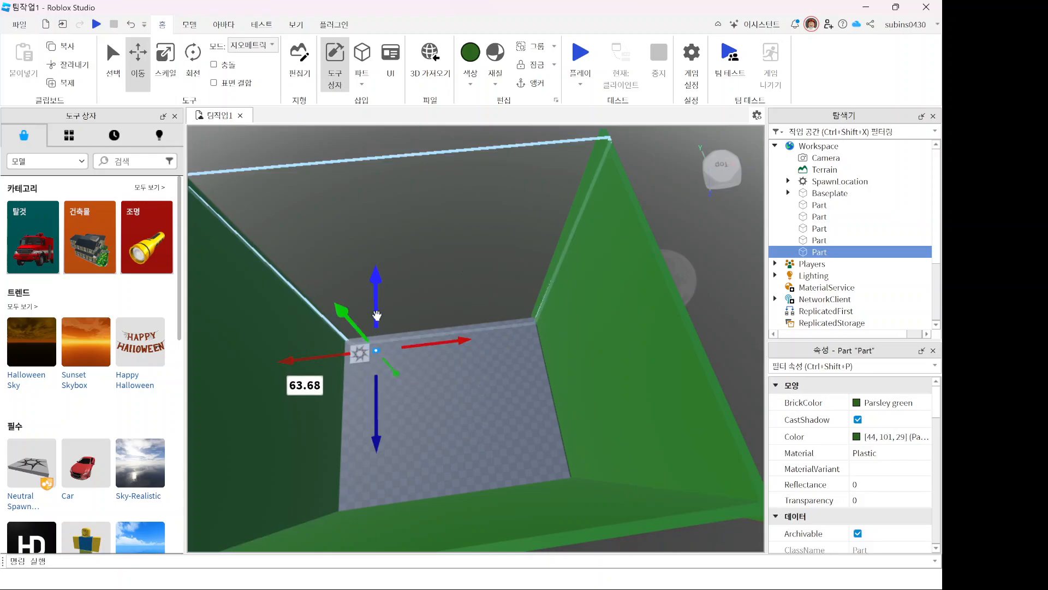
pyautogui.moveTo(376, 334); pyautogui.dragTo(381, 324)
pyautogui.scroll(12, 357, 339)
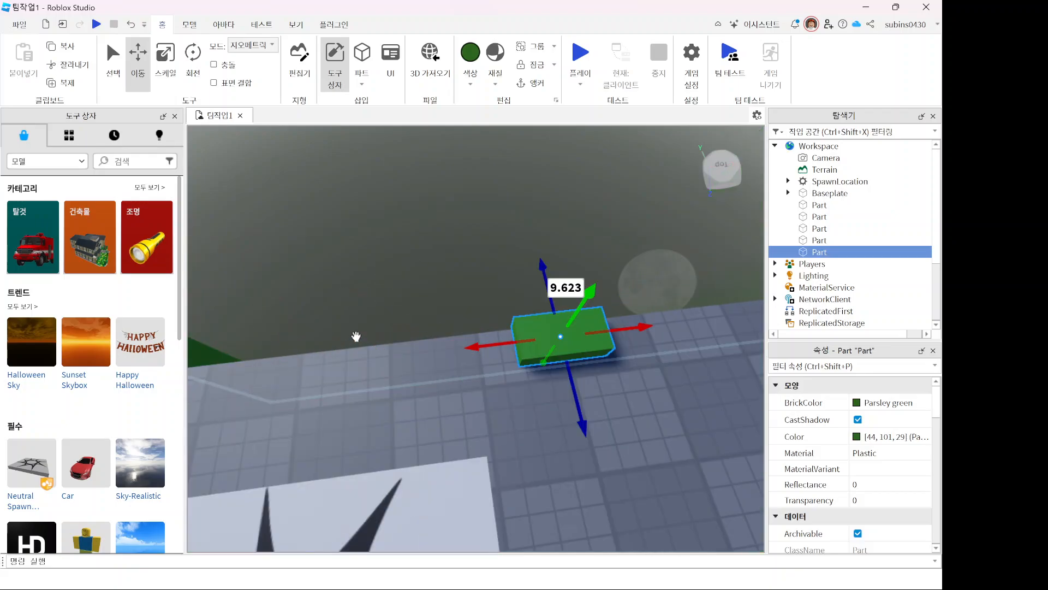
# Step: Scale the block beside the spawn point longer along the red axis and about 6.7 studs wider along the blue axis
pyautogui.moveTo(443, 363)
pyautogui.mouseDown(button='middle')
pyautogui.moveTo(429, 345)
pyautogui.moveTo(428, 360)
pyautogui.mouseUp(button='middle')
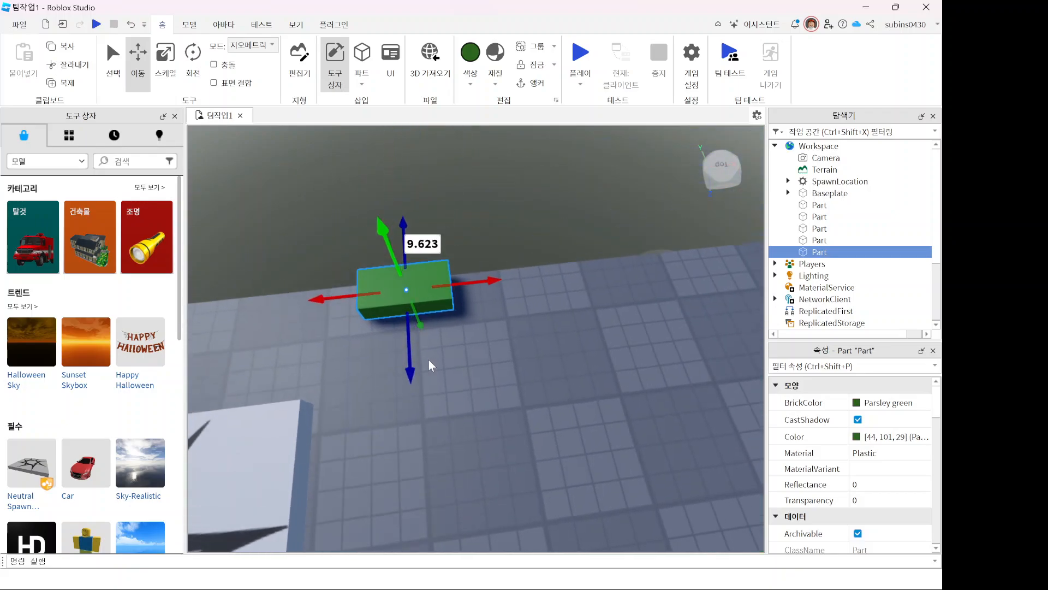
pyautogui.scroll(-4, 428, 359)
pyautogui.click(166, 58)
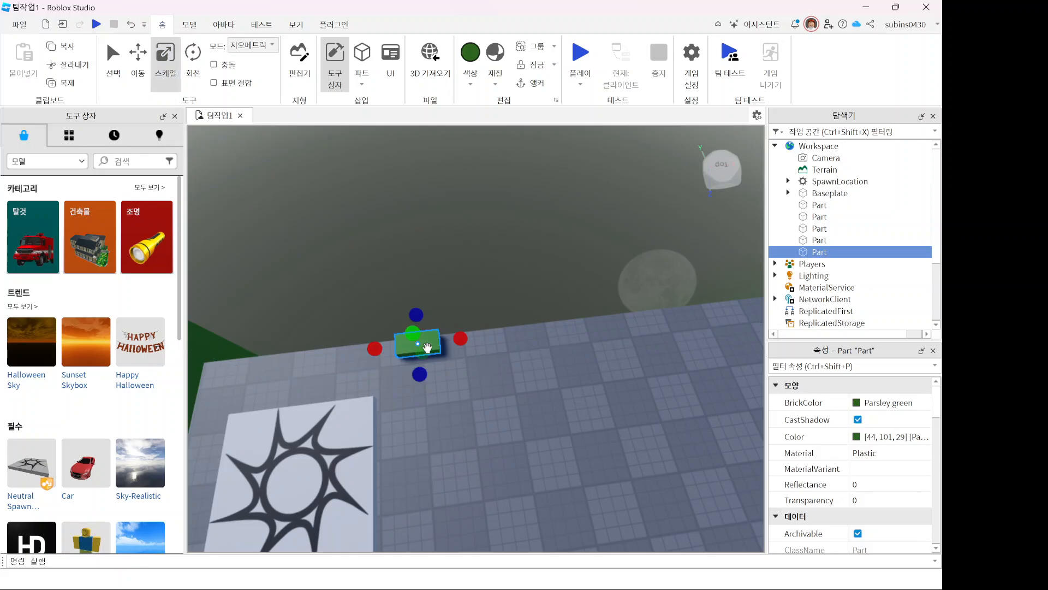
pyautogui.moveTo(458, 335); pyautogui.dragTo(502, 336)
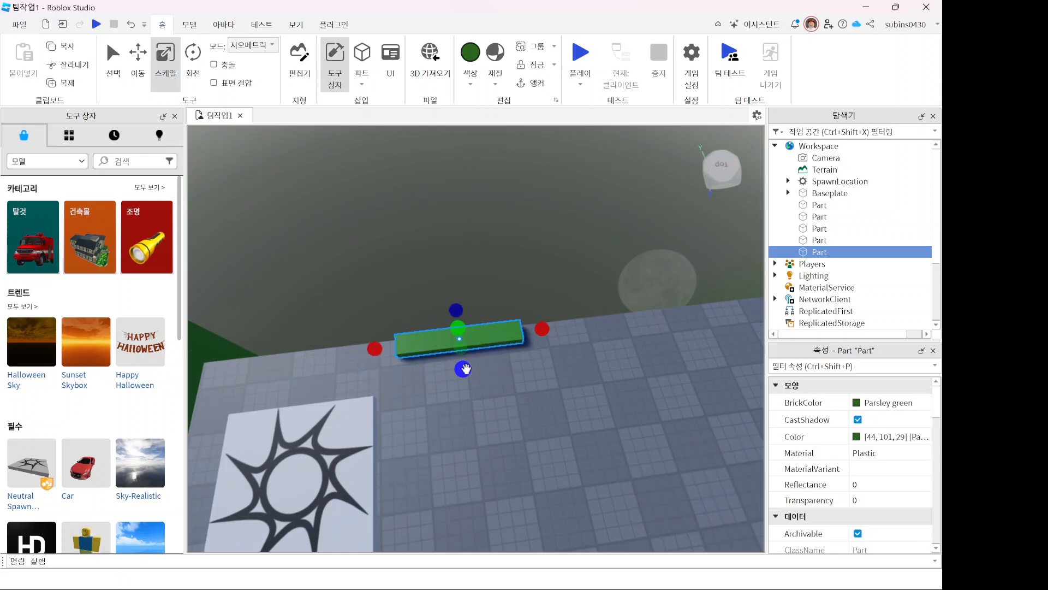
pyautogui.moveTo(461, 366); pyautogui.dragTo(468, 421)
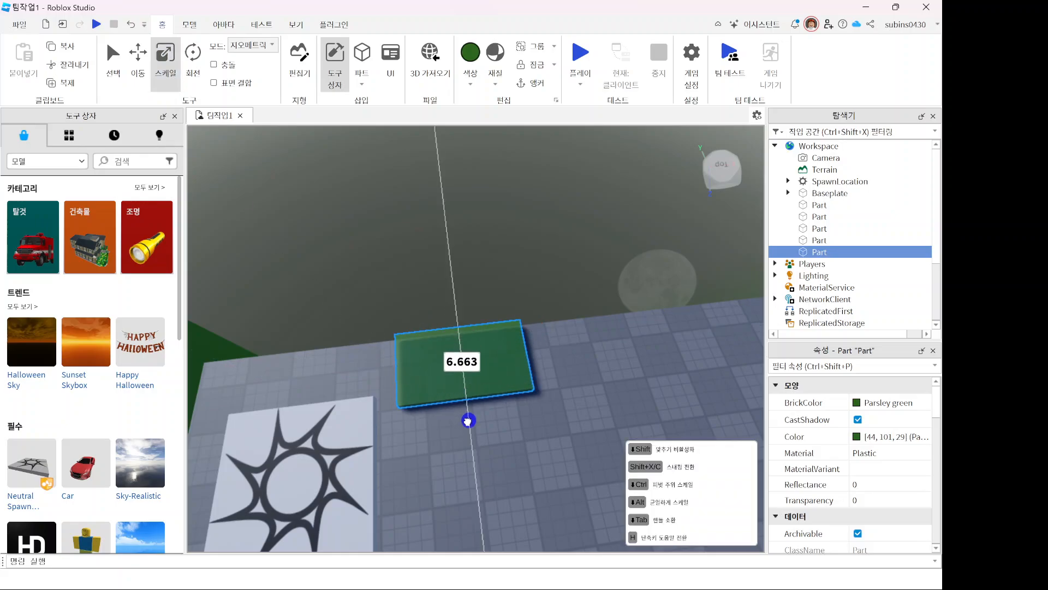
pyautogui.click(568, 369)
pyautogui.click(509, 367)
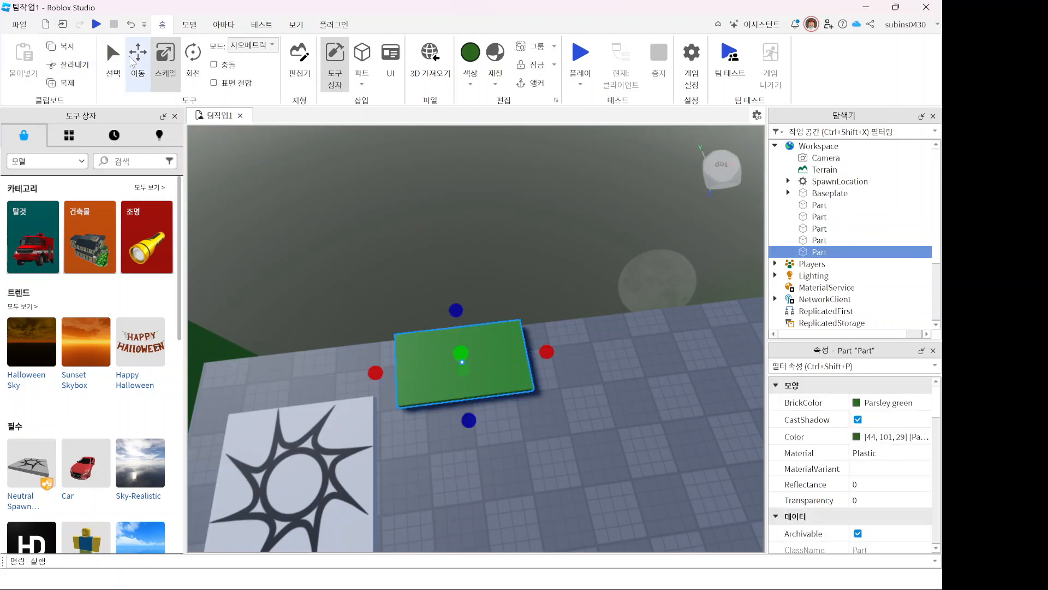
# Step: Raise the enlarged green block above the Baseplate, fine-tuning its height about 1.7 studs downward along the green axis
pyautogui.click(138, 57)
pyautogui.moveTo(463, 300); pyautogui.dragTo(463, 384)
pyautogui.moveTo(459, 332)
pyautogui.mouseDown()
pyautogui.moveTo(459, 292)
pyautogui.moveTo(459, 336)
pyautogui.mouseUp()
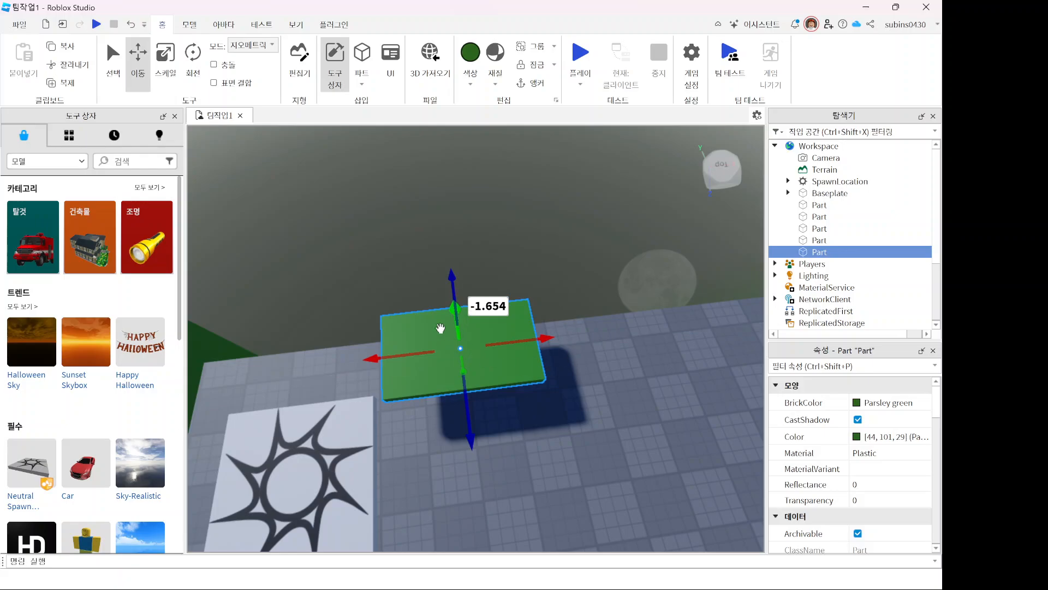
# Step: Turn off CastShadow for the raised green block and anchor it
pyautogui.click(858, 419)
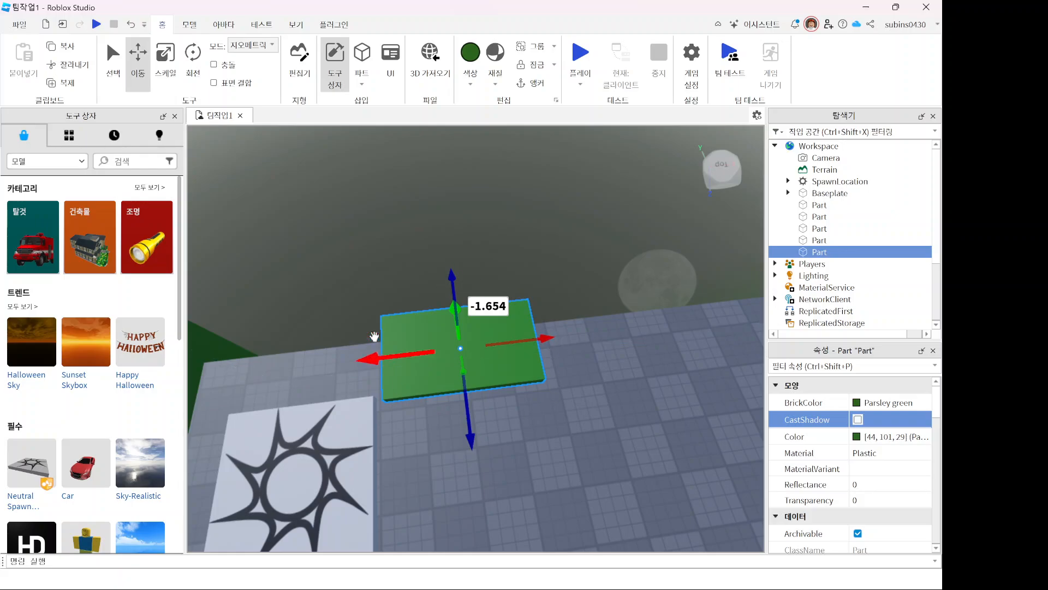
pyautogui.click(585, 404)
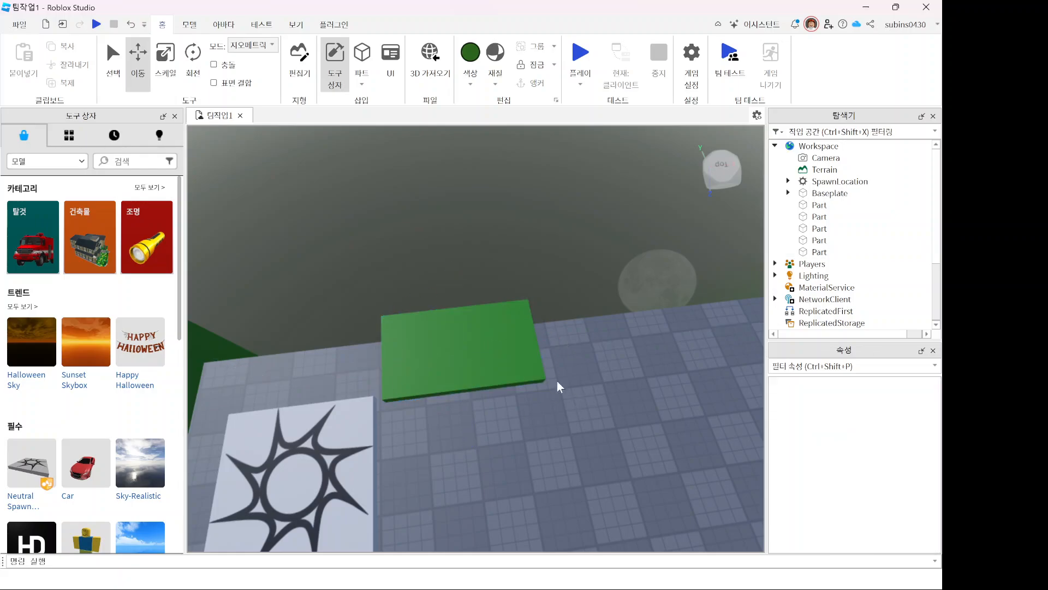
pyautogui.click(503, 333)
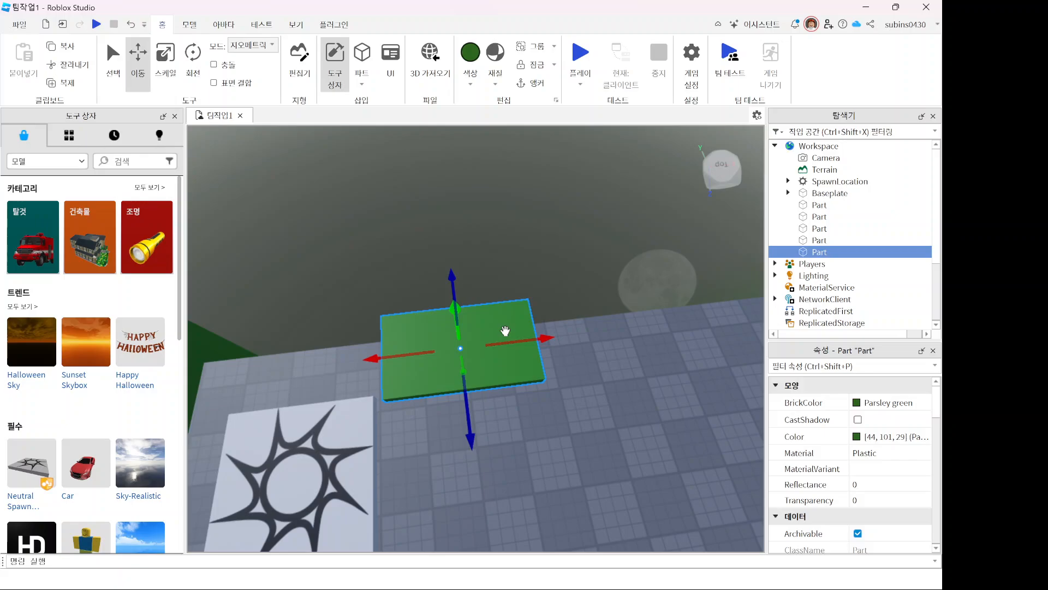
pyautogui.click(526, 86)
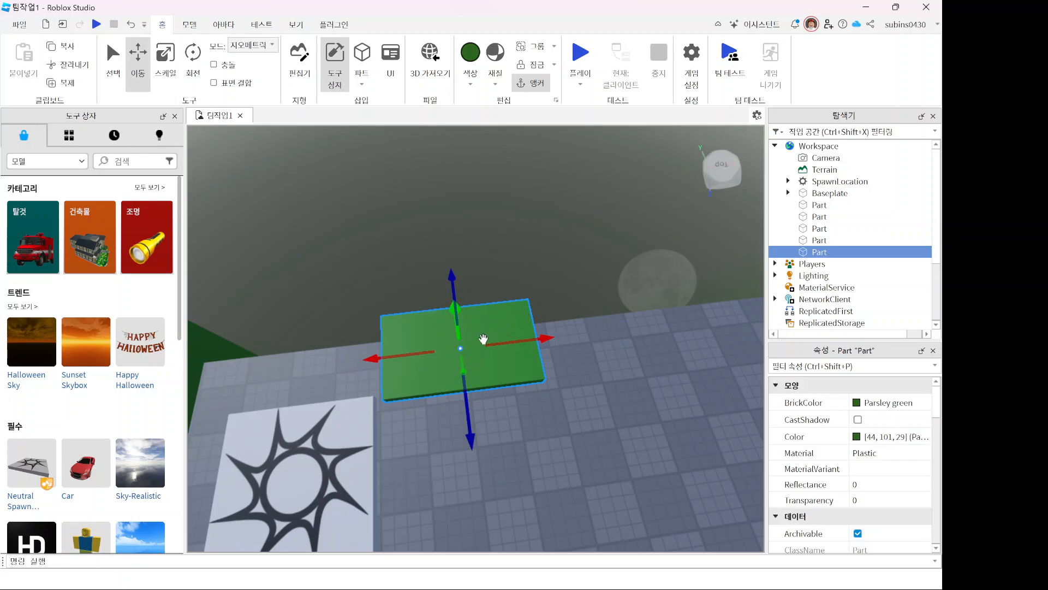
# Step: Duplicate the green block, move the copy about 15.1 studs along the red axis, and raise it about 2.8 studs
pyautogui.click(66, 85)
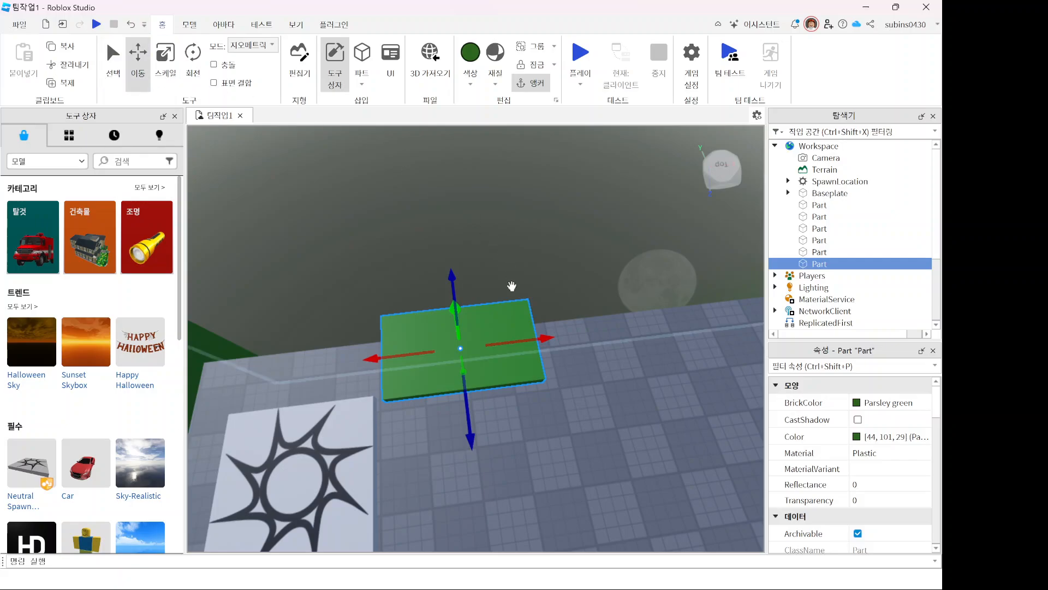
pyautogui.moveTo(545, 341); pyautogui.dragTo(732, 311)
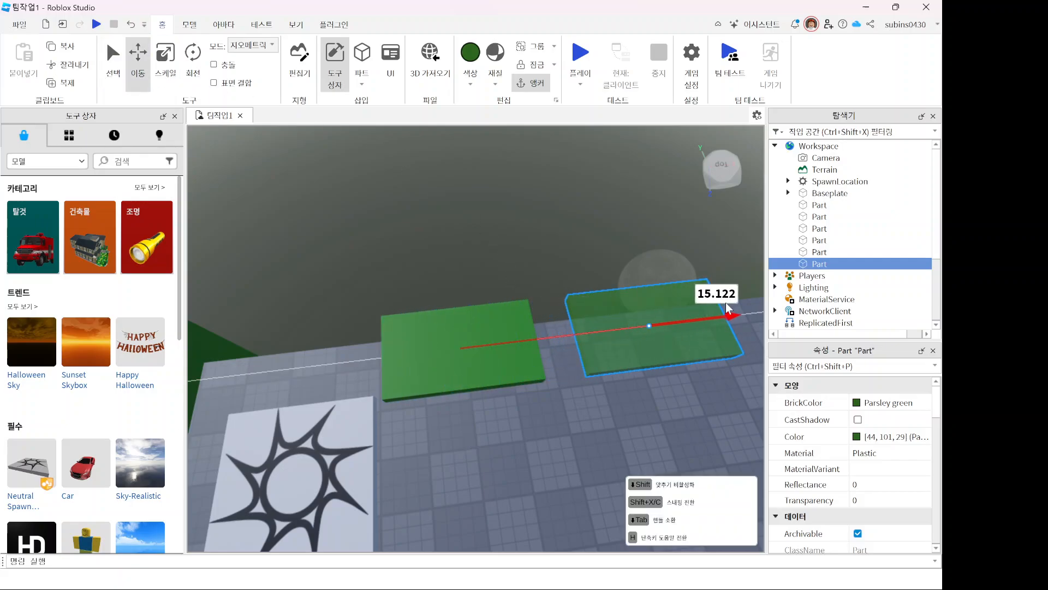
pyautogui.moveTo(613, 314); pyautogui.dragTo(567, 333, button='middle')
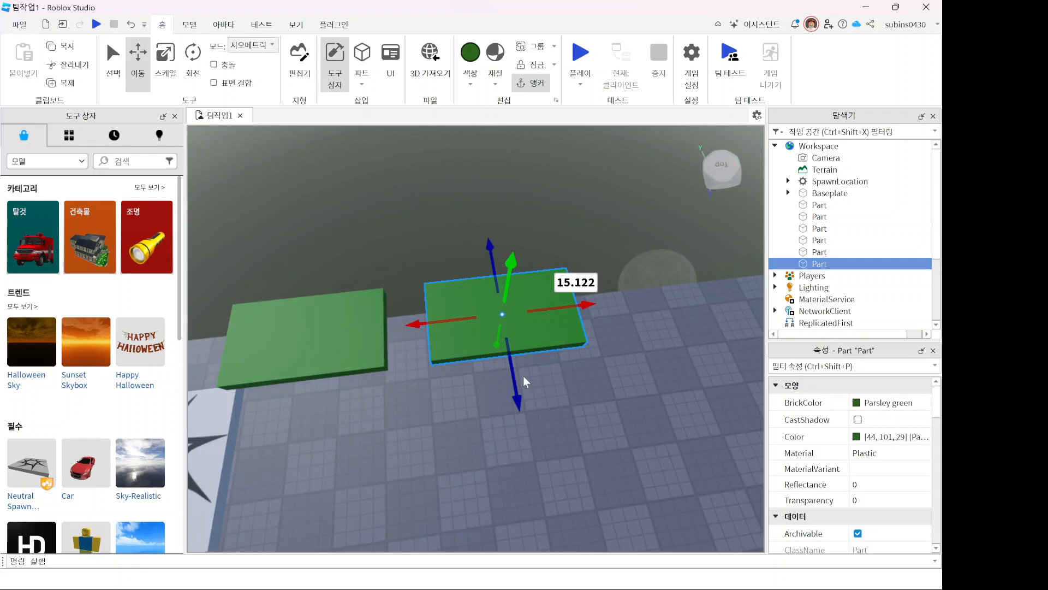
pyautogui.moveTo(511, 263); pyautogui.dragTo(512, 244)
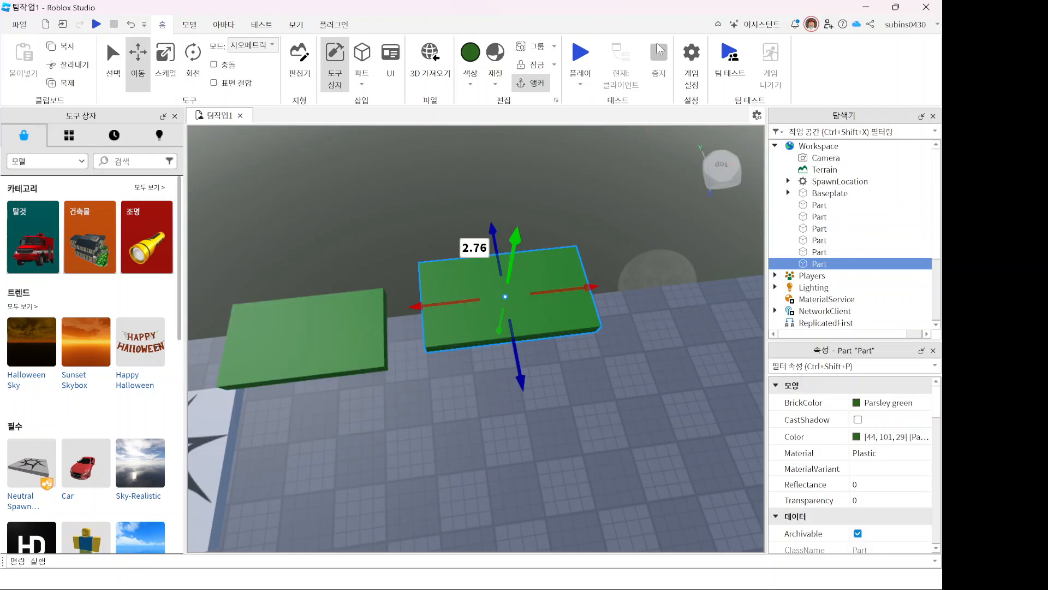
# Step: Recolor the duplicated block Bright bluish green
pyautogui.scroll(-6, 648, 187)
pyautogui.moveTo(648, 187); pyautogui.dragTo(501, 281, button='middle')
pyautogui.scroll(-6, 503, 269)
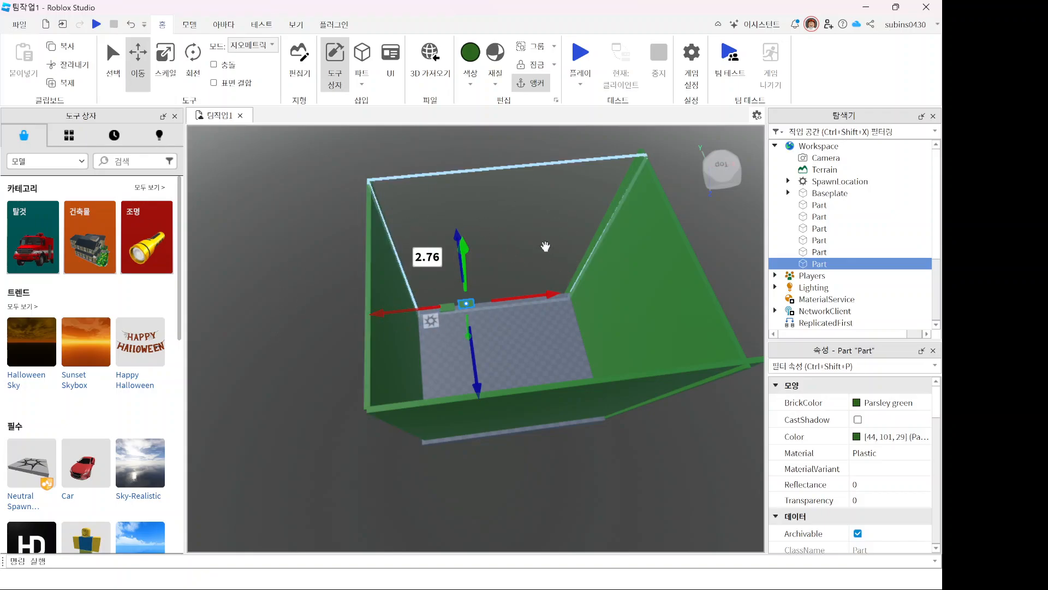
pyautogui.scroll(4, 469, 296)
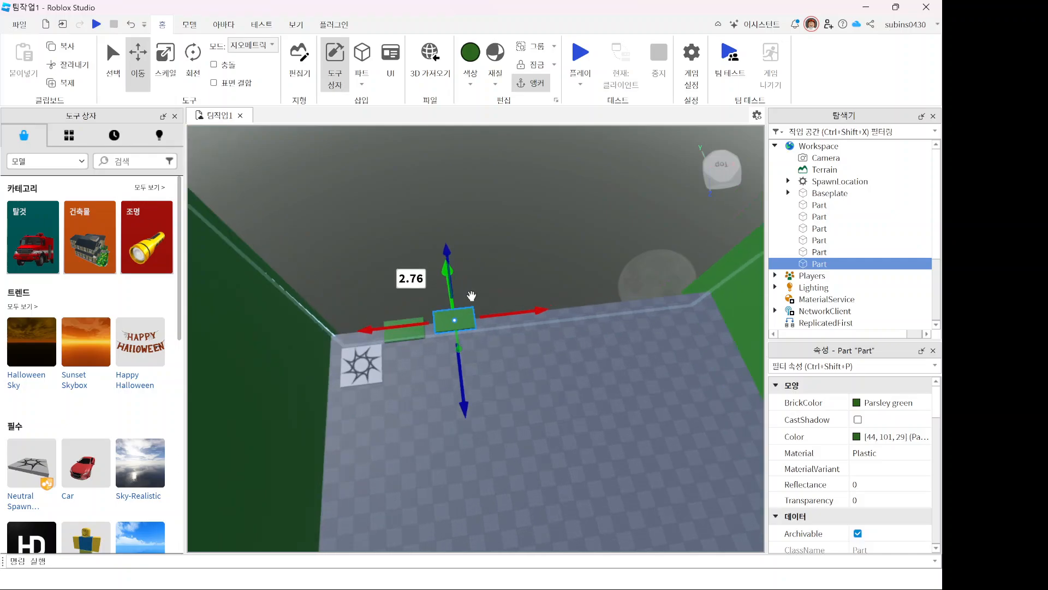
pyautogui.scroll(5, 471, 296)
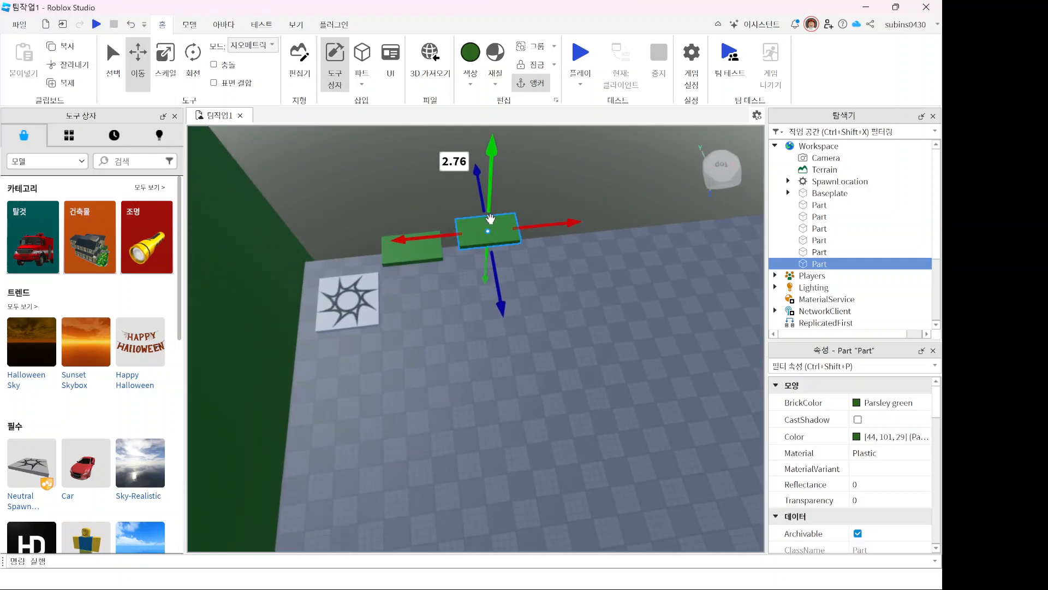
pyautogui.click(482, 83)
pyautogui.click(561, 113)
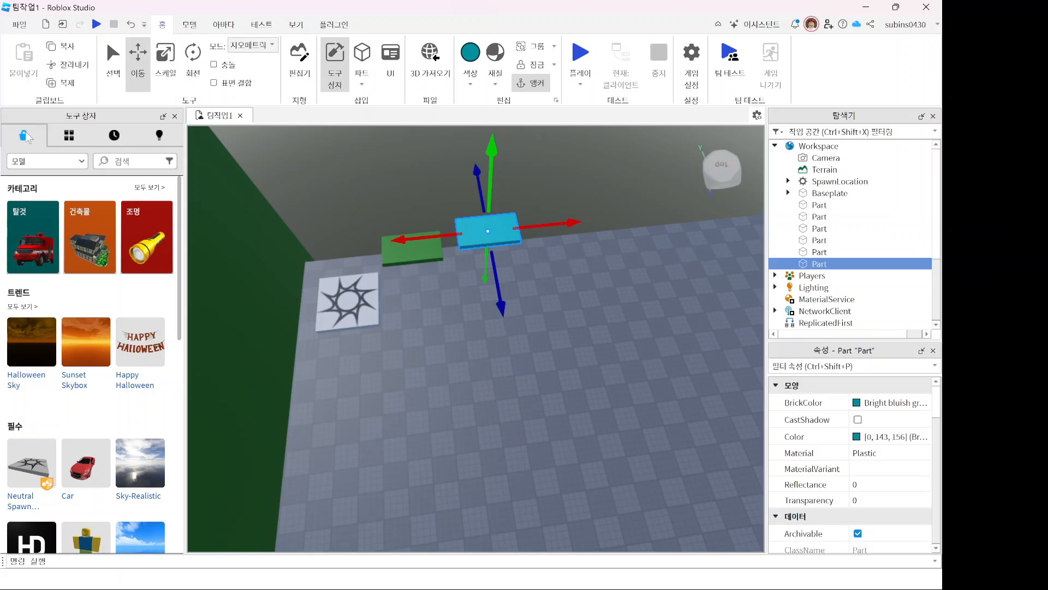
# Step: Browse the saved models in the Toolbox for ready-made blocks to use on the stage
pyautogui.click(66, 133)
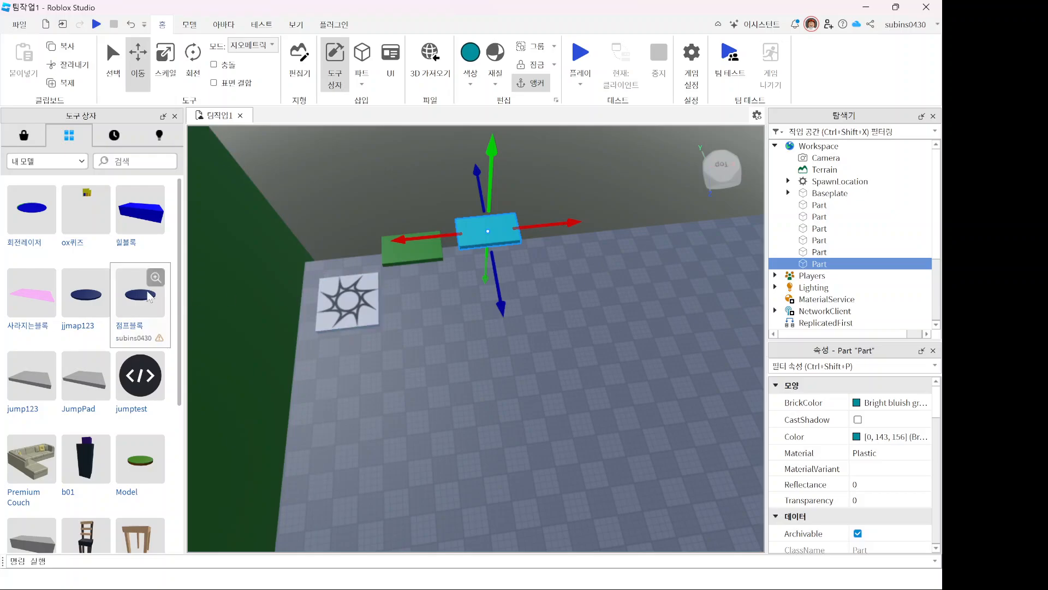
pyautogui.scroll(-5, 53, 295)
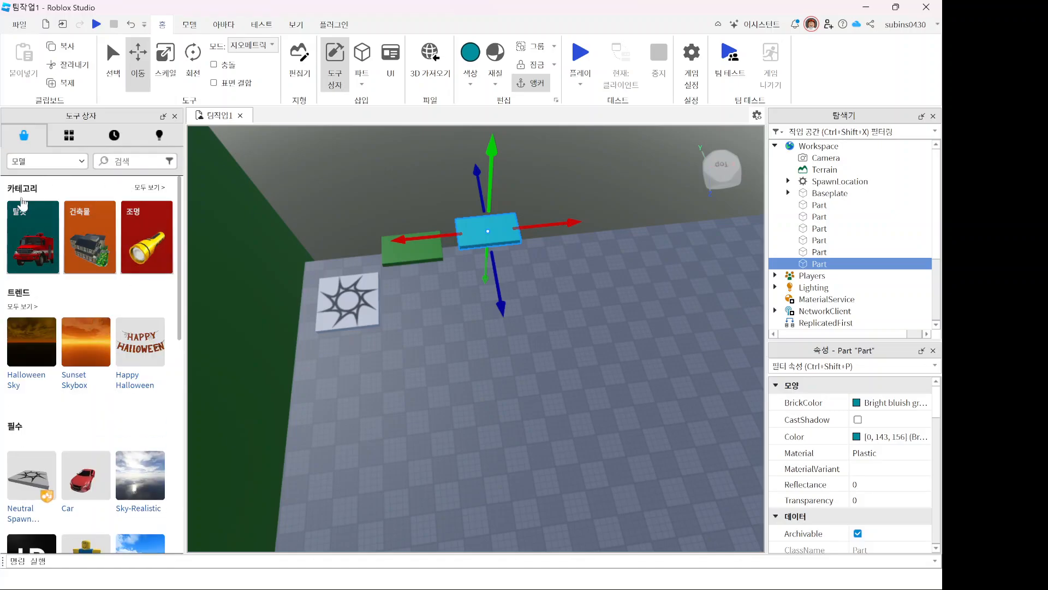
pyautogui.moveTo(13, 324)
pyautogui.click(68, 135)
pyautogui.moveTo(79, 240)
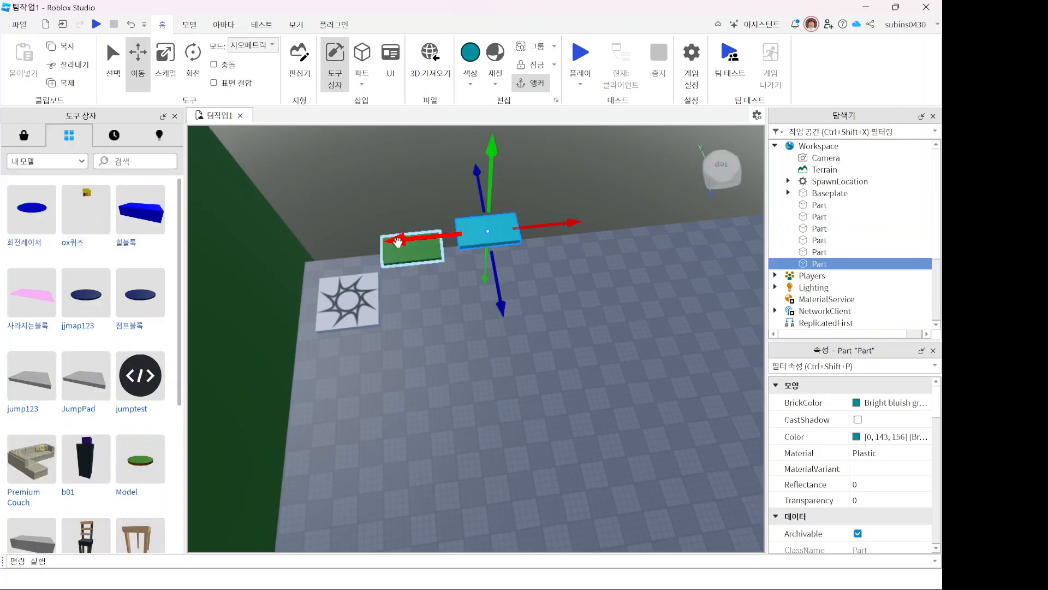
pyautogui.click(599, 257)
pyautogui.moveTo(598, 257); pyautogui.dragTo(532, 293, button='middle')
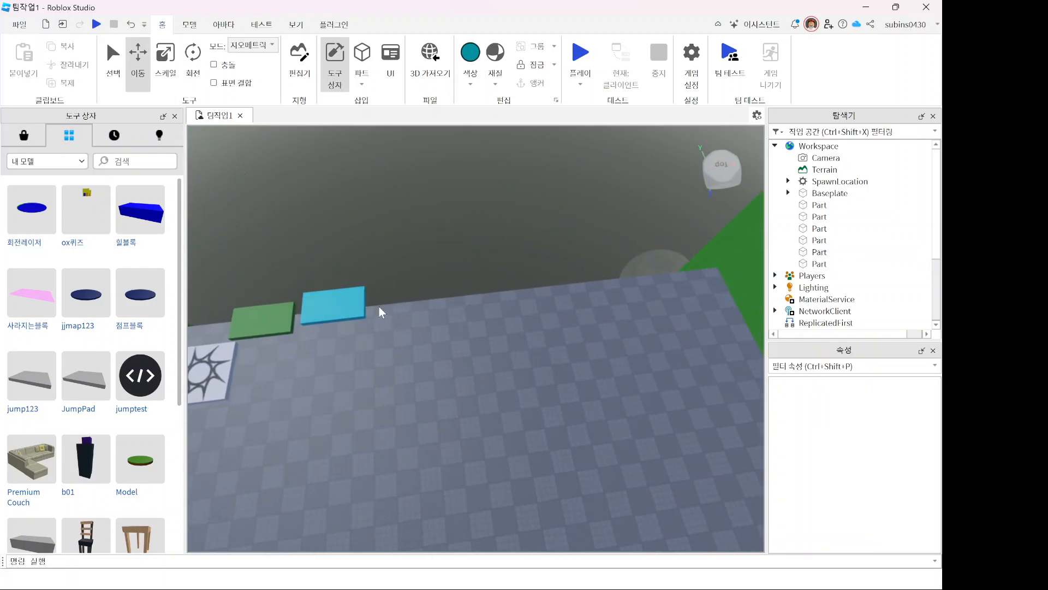
# Step: Playtest the stage and jump the avatar from the spawn point onto the green block and across to the blue block
pyautogui.click(261, 322)
pyautogui.click(333, 305)
pyautogui.click(580, 53)
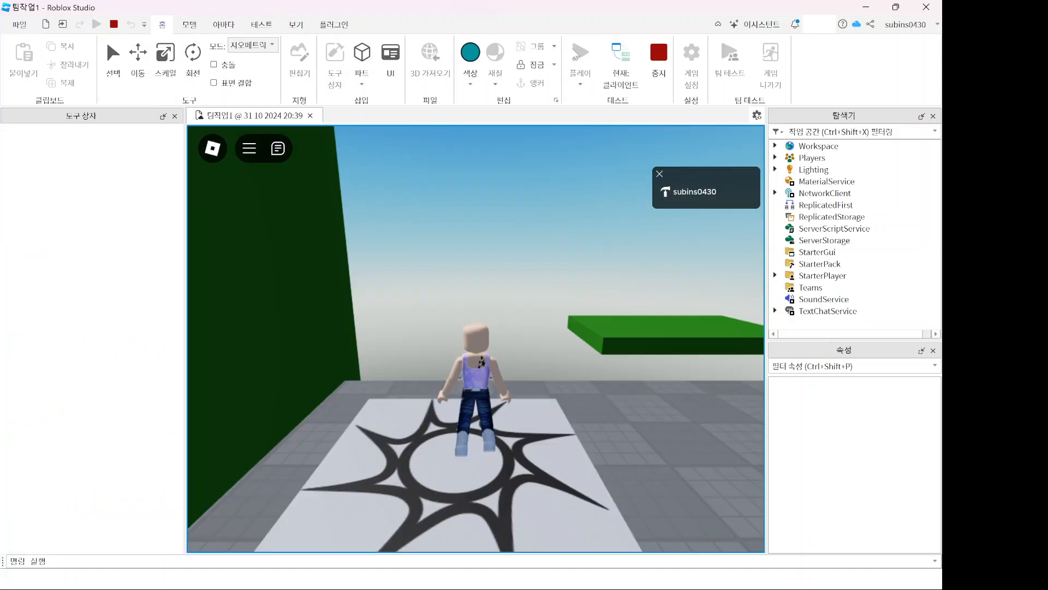
pyautogui.press('w')
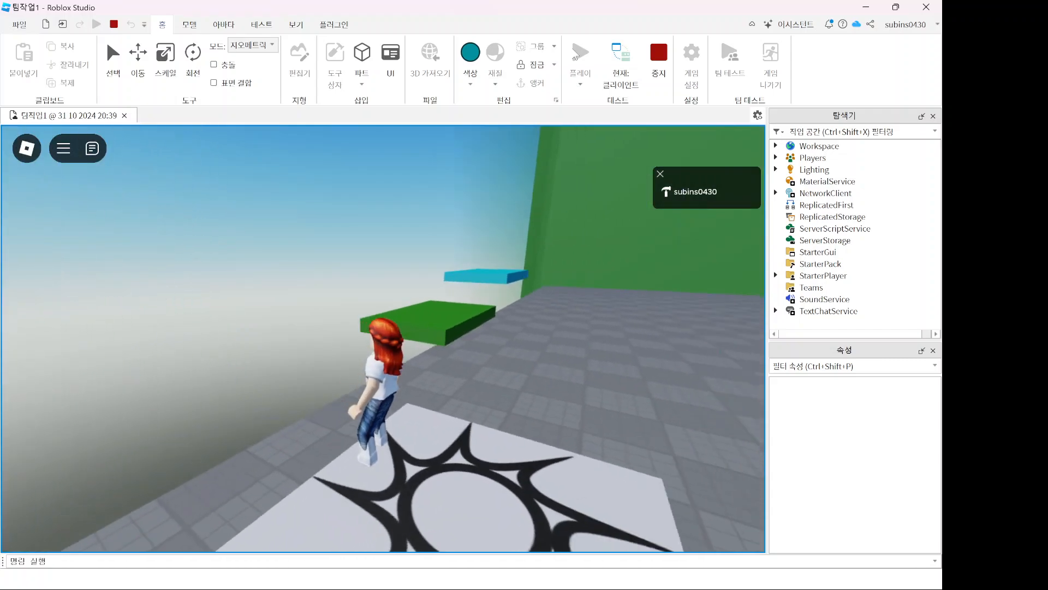
pyautogui.press('space')
pyautogui.press('w')
pyautogui.press('Left')
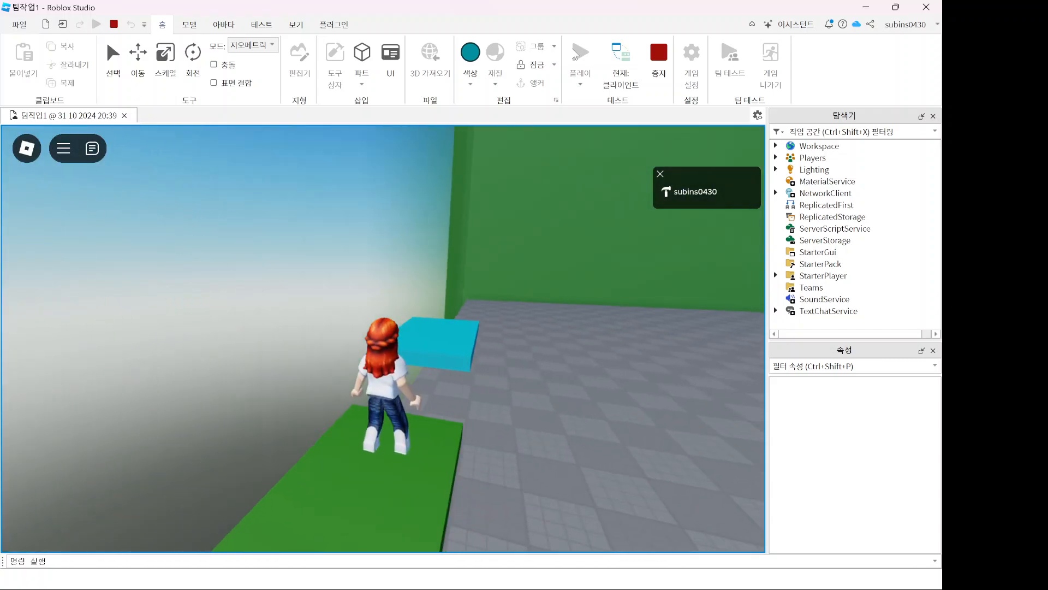
pyautogui.press('Right')
pyautogui.press('space')
pyautogui.press('s')
pyautogui.press('Left')
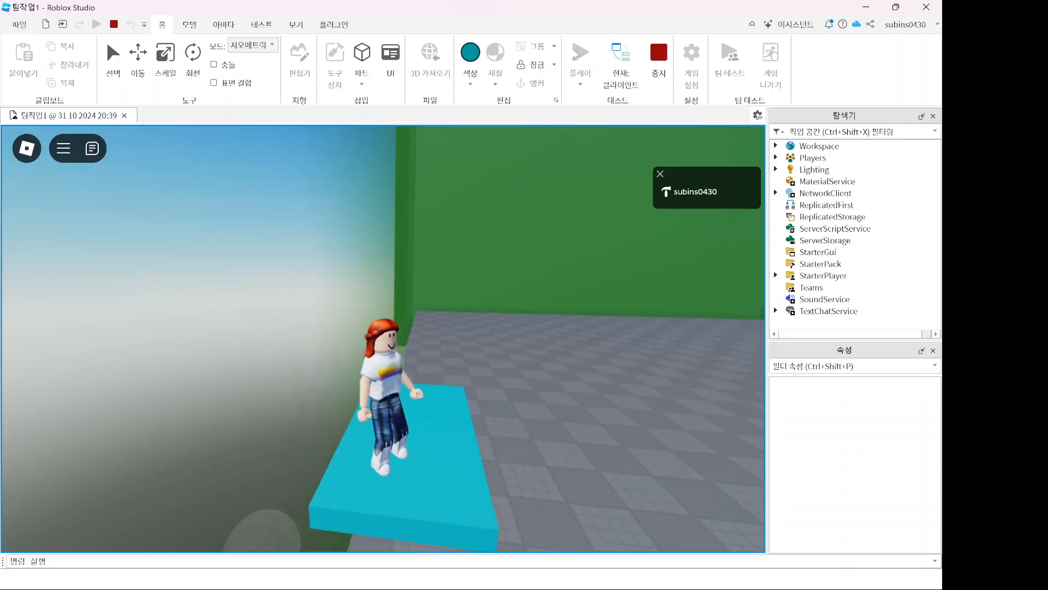
# Step: Jump the avatar back from the blue block to the green block near the spawn point
pyautogui.press('Left')
pyautogui.press('w')
pyautogui.press('space')
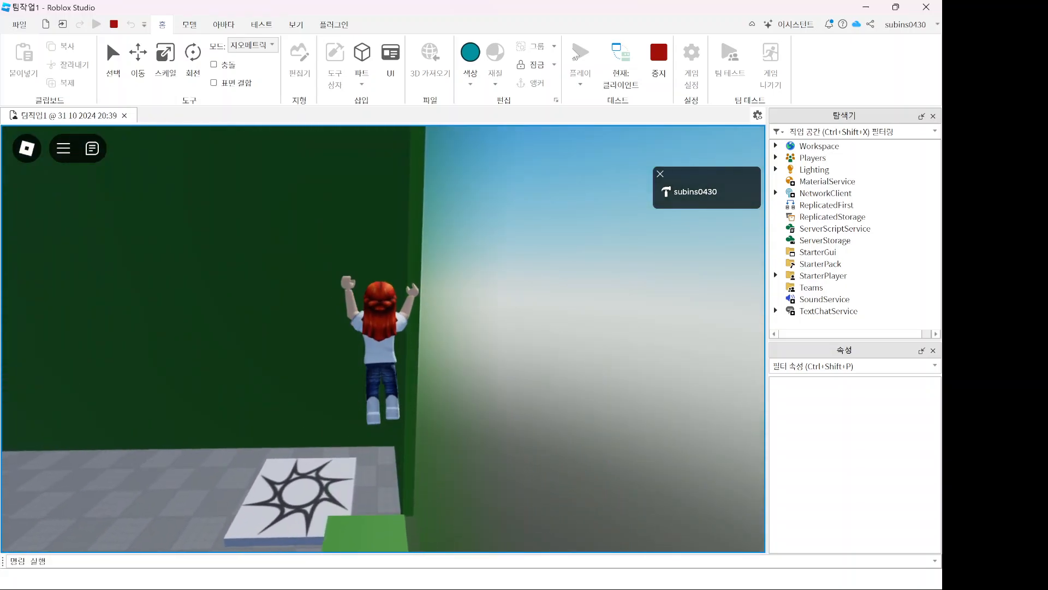
pyautogui.press('Left')
pyautogui.press('Right')
pyautogui.press('space')
pyautogui.press('Right')
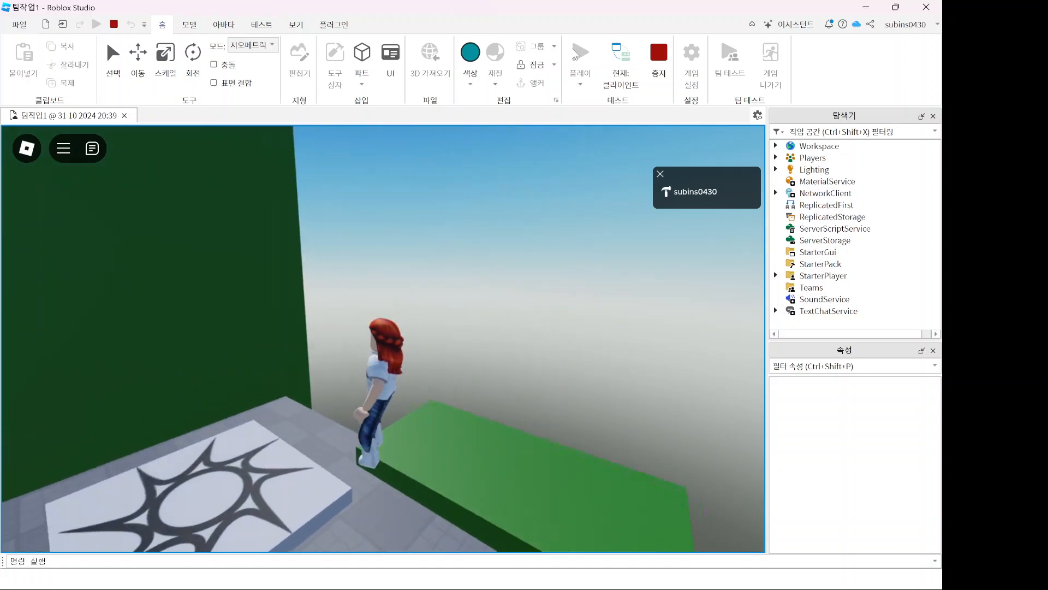
pyautogui.press('w')
pyautogui.press('Right')
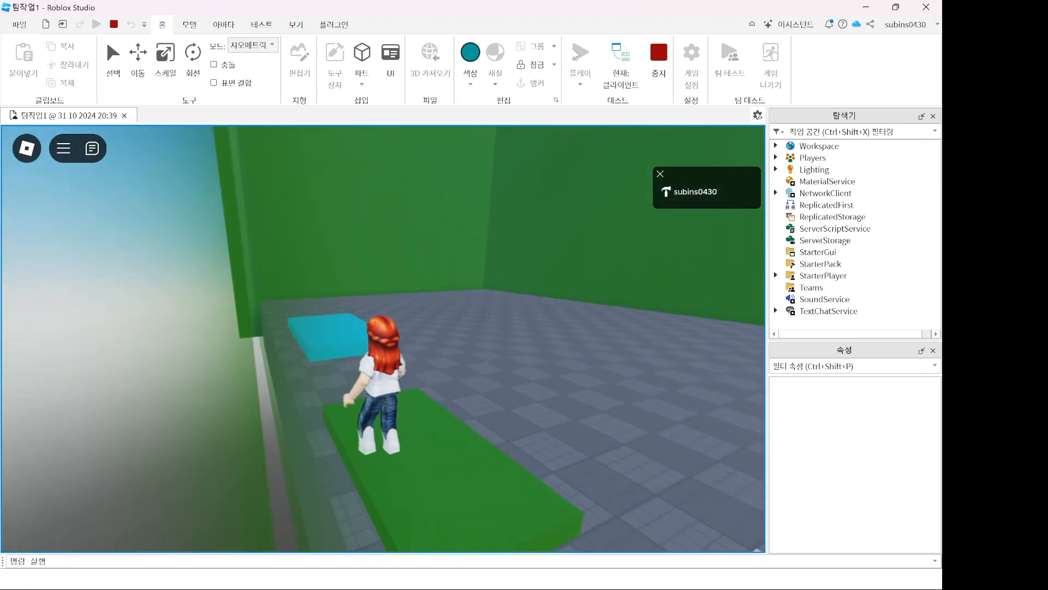
# Step: Cross to the blue block again, return the avatar to the spawn point, and stop the playtest
pyautogui.press('Left')
pyautogui.press('w')
pyautogui.press('space')
pyautogui.press('Left')
pyautogui.press('w')
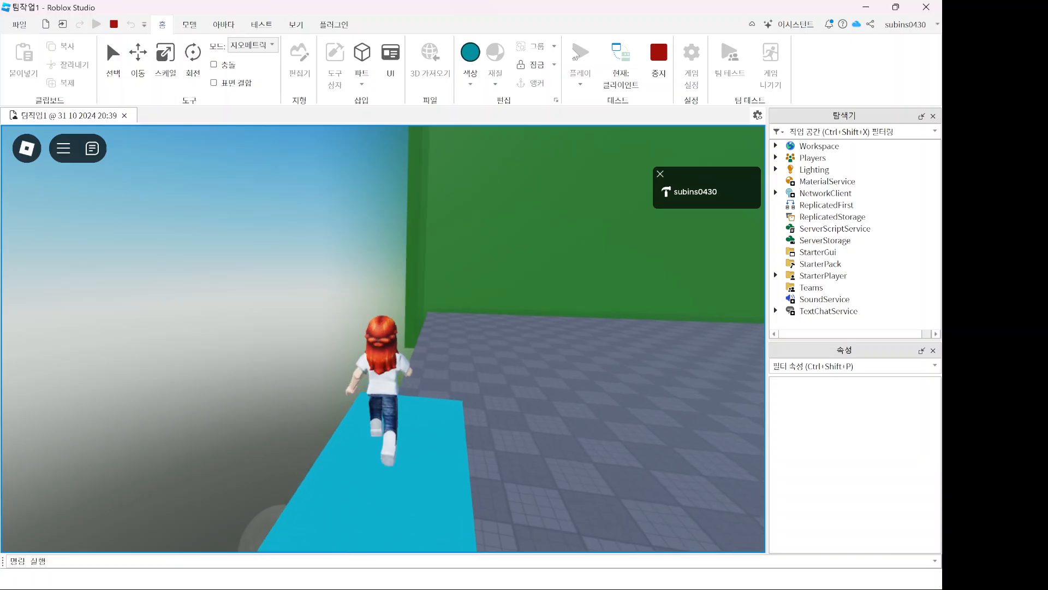
pyautogui.press('s')
pyautogui.press('Left')
pyautogui.press('Left')
pyautogui.press('w')
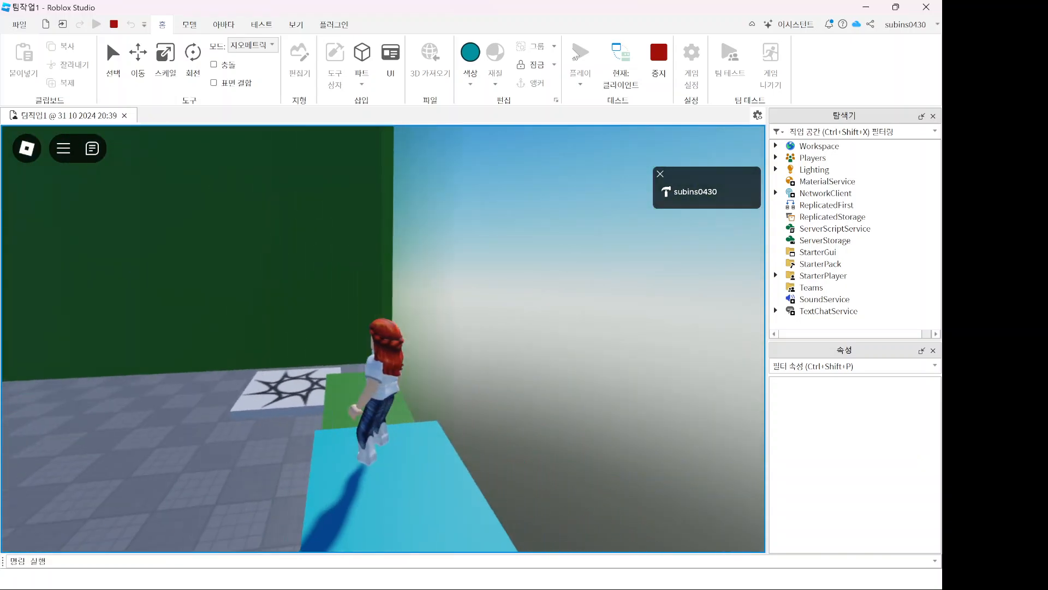
pyautogui.press('space')
pyautogui.press('Left')
pyautogui.press('w')
pyautogui.press('space')
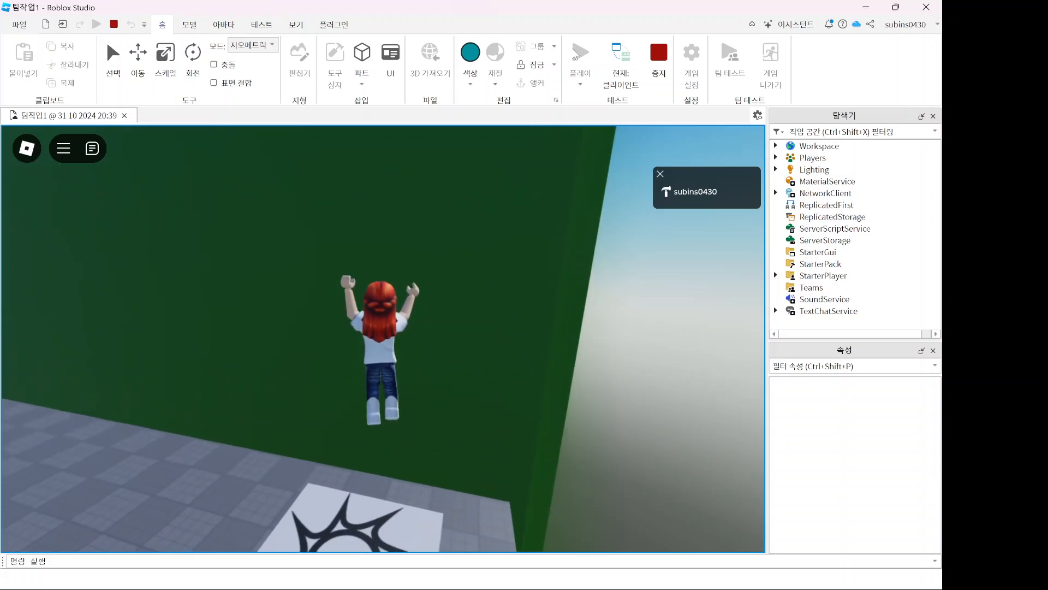
pyautogui.press('Right')
pyautogui.press('Right')
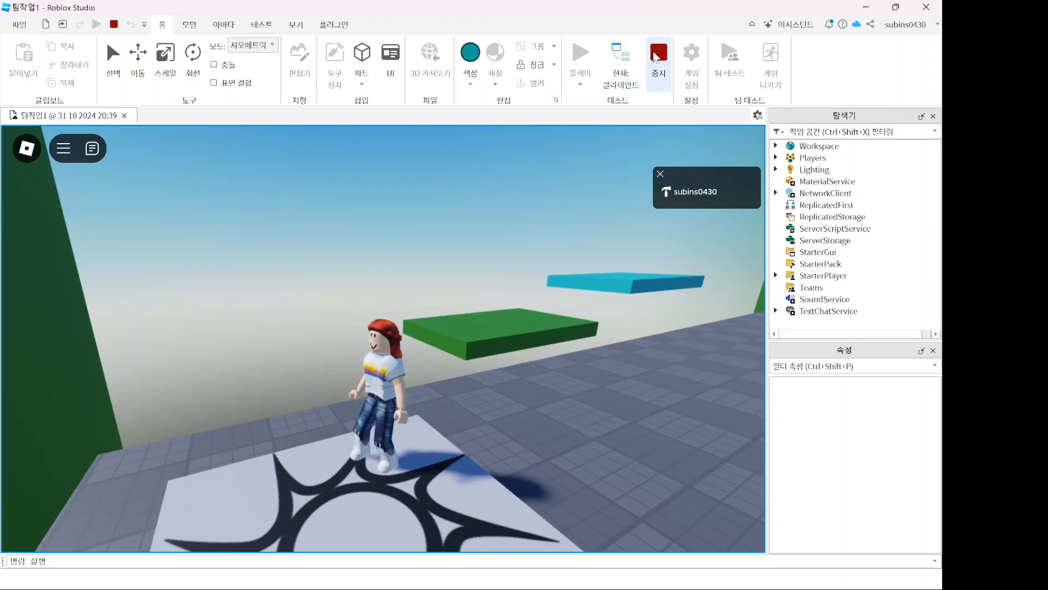
pyautogui.click(656, 55)
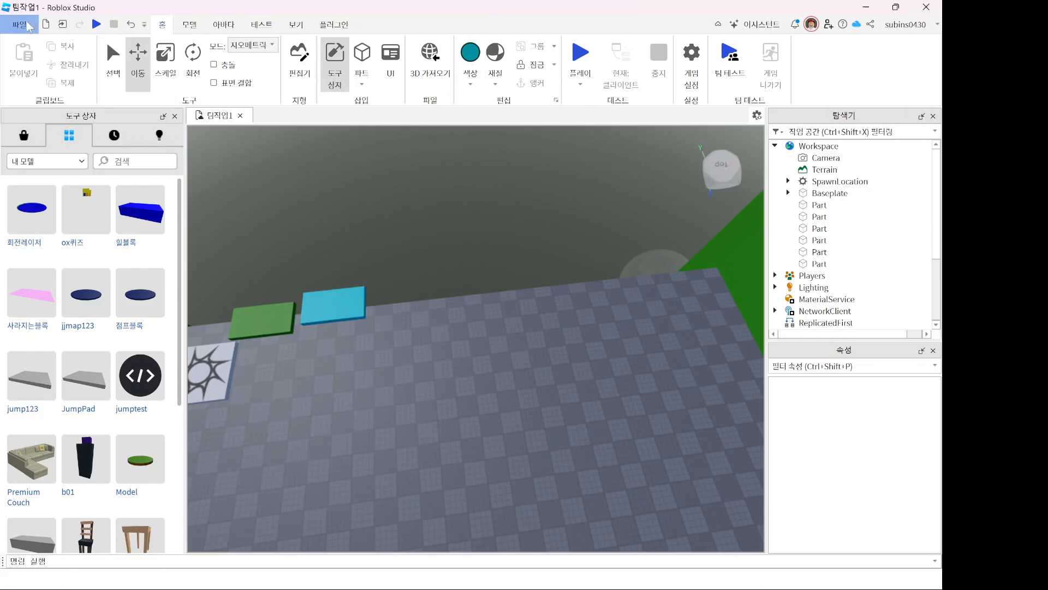
# Step: Save the current changes of the 팀작업1 place to Roblox
pyautogui.click(29, 27)
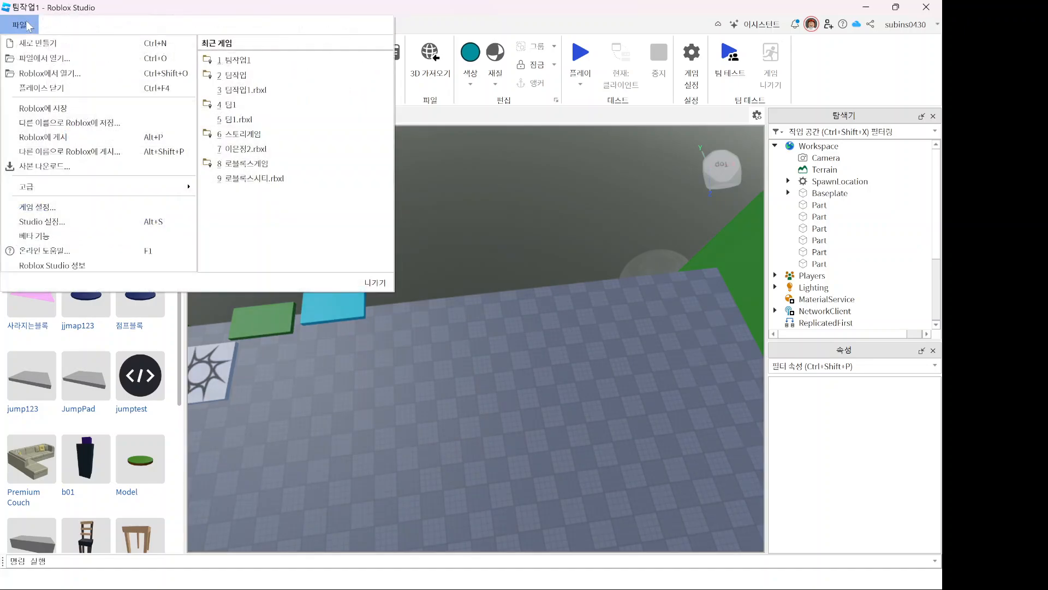
pyautogui.click(48, 108)
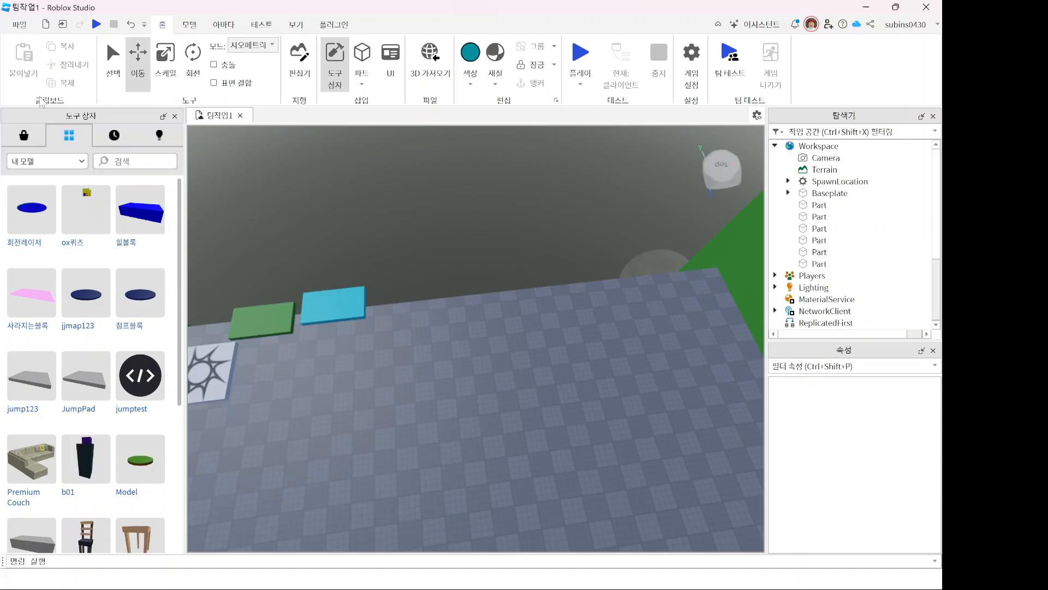
pyautogui.click(21, 25)
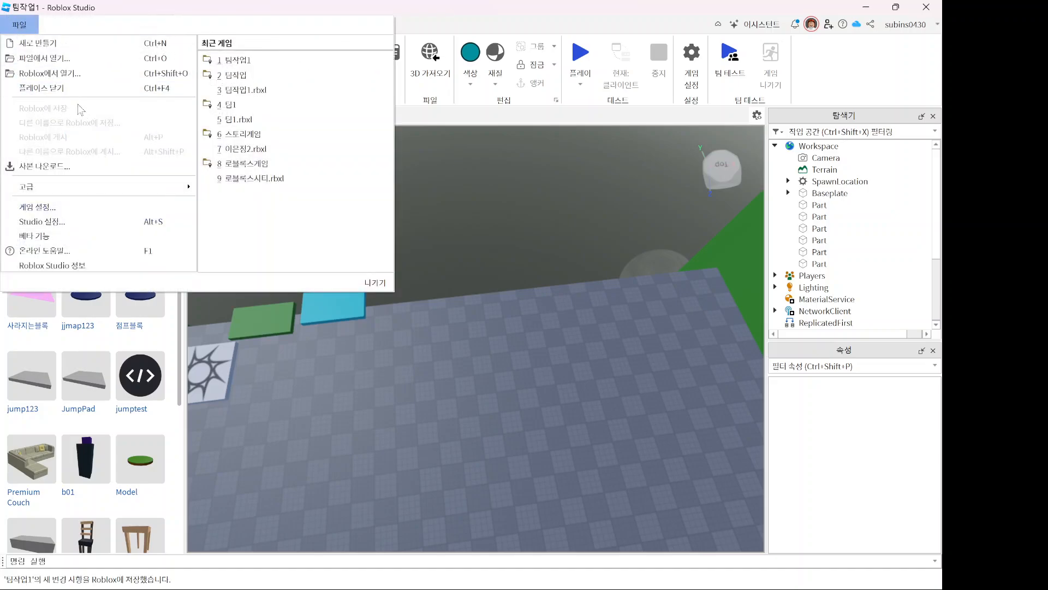
pyautogui.click(71, 24)
# Step: Publish the place to Roblox, overwriting the existing 팀작업1 place in the 팀작업1 game
pyautogui.click(18, 25)
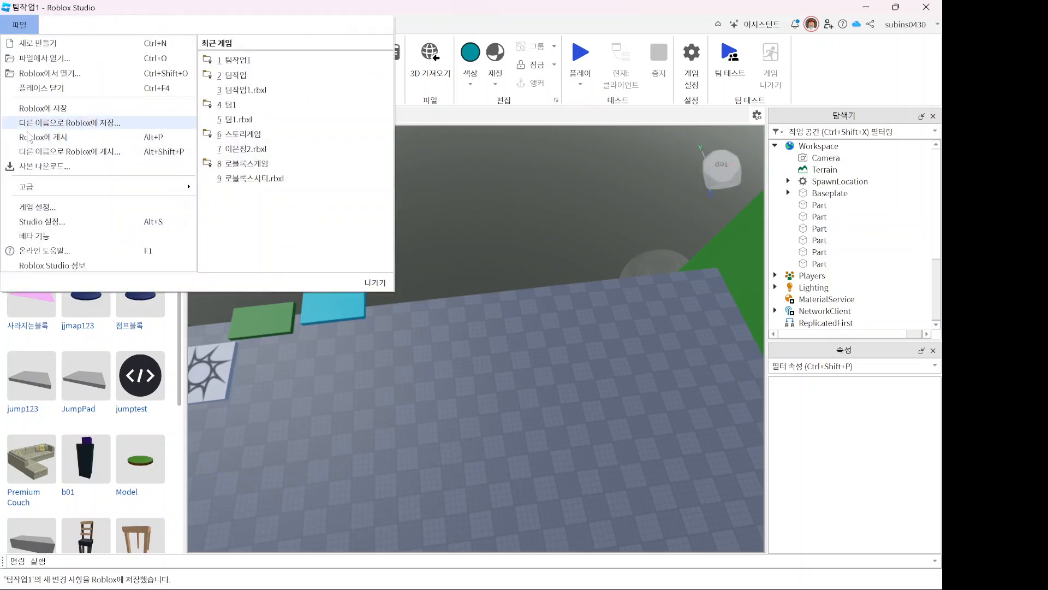
pyautogui.click(47, 153)
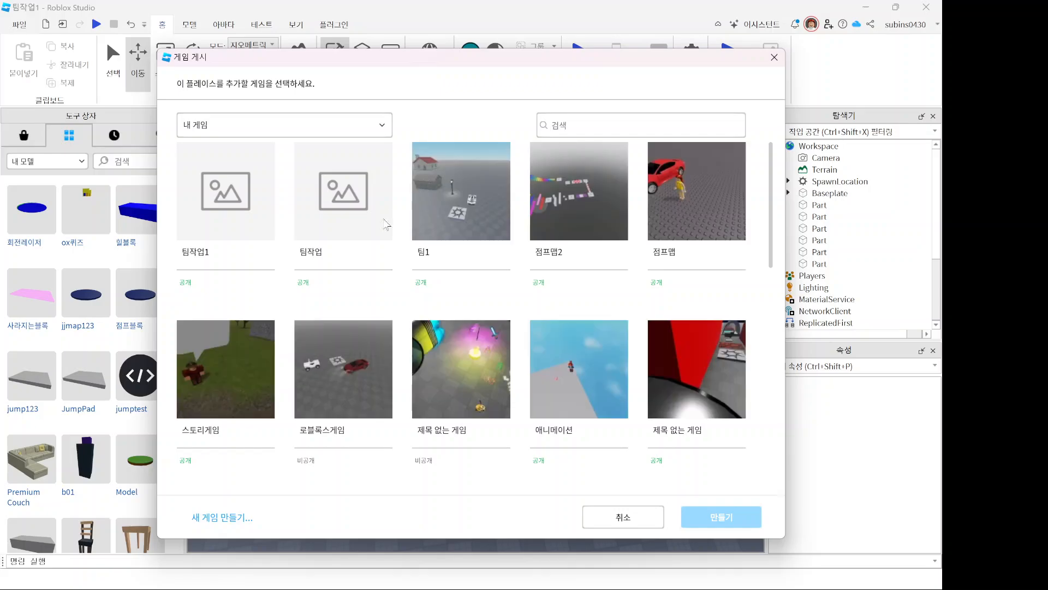
pyautogui.click(218, 182)
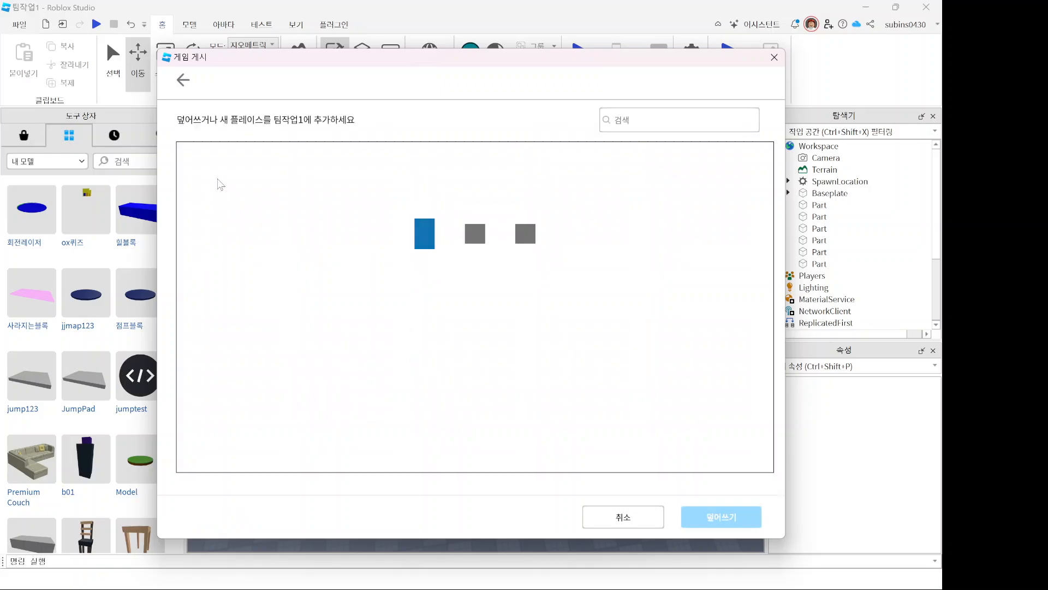
pyautogui.click(322, 240)
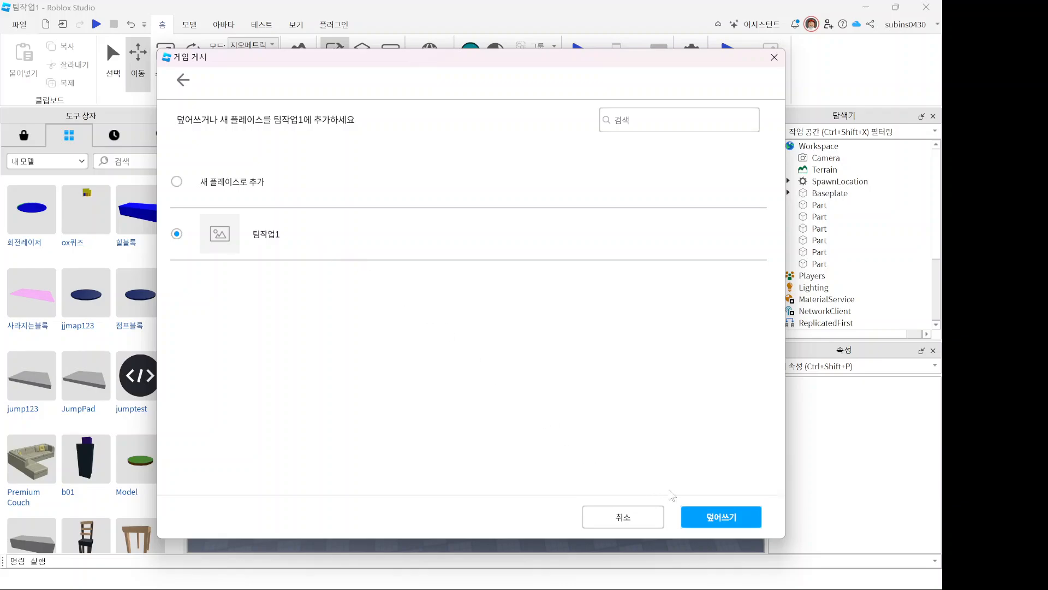
pyautogui.click(708, 519)
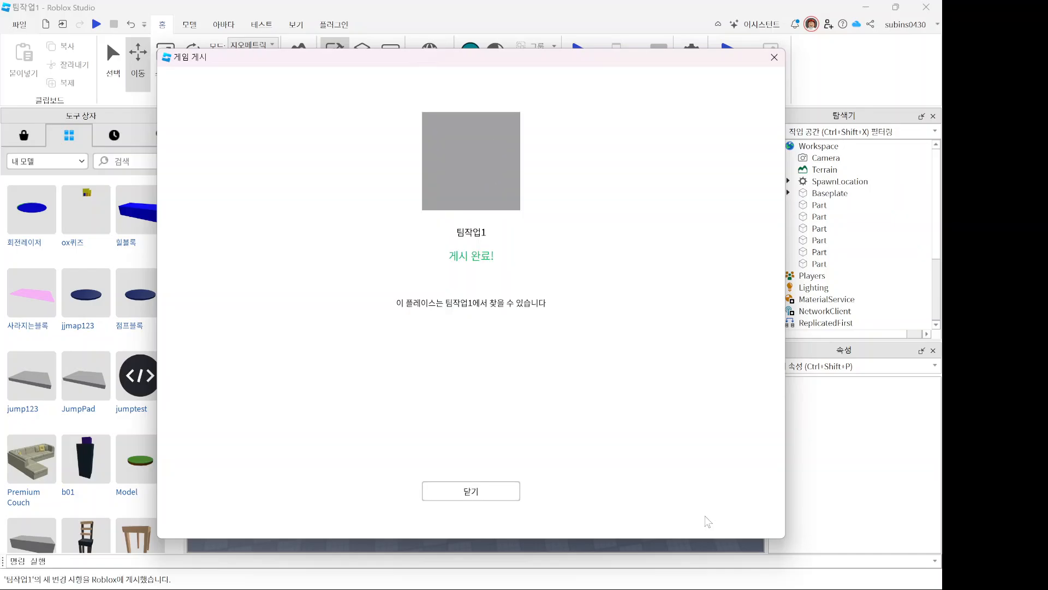
pyautogui.click(471, 491)
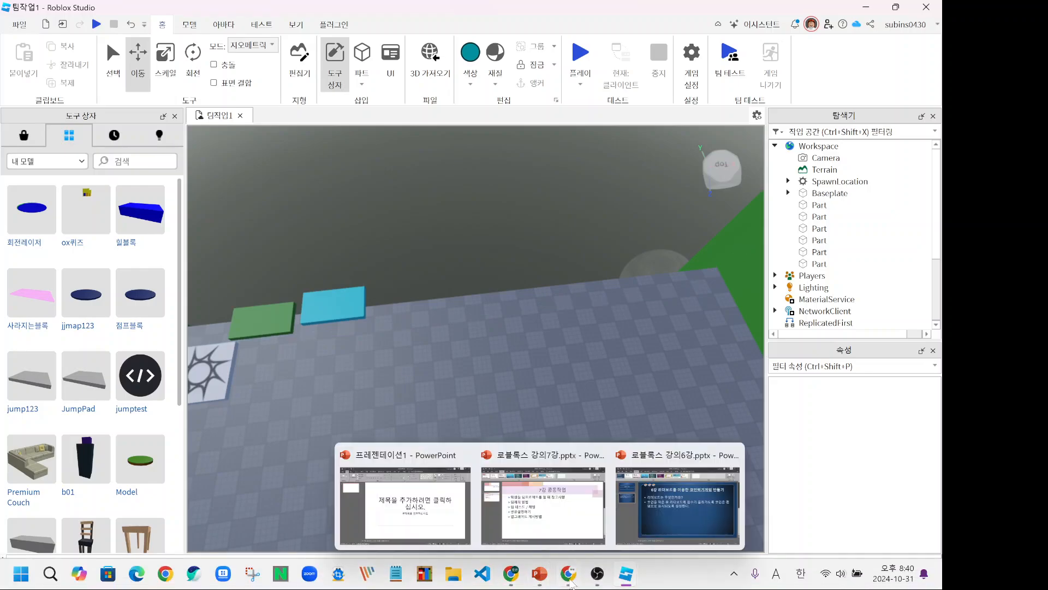
# Step: Switch to the Roblox website in Chrome and show the friend's published experiences as a grid on their profile
pyautogui.moveTo(569, 578)
pyautogui.click(510, 491)
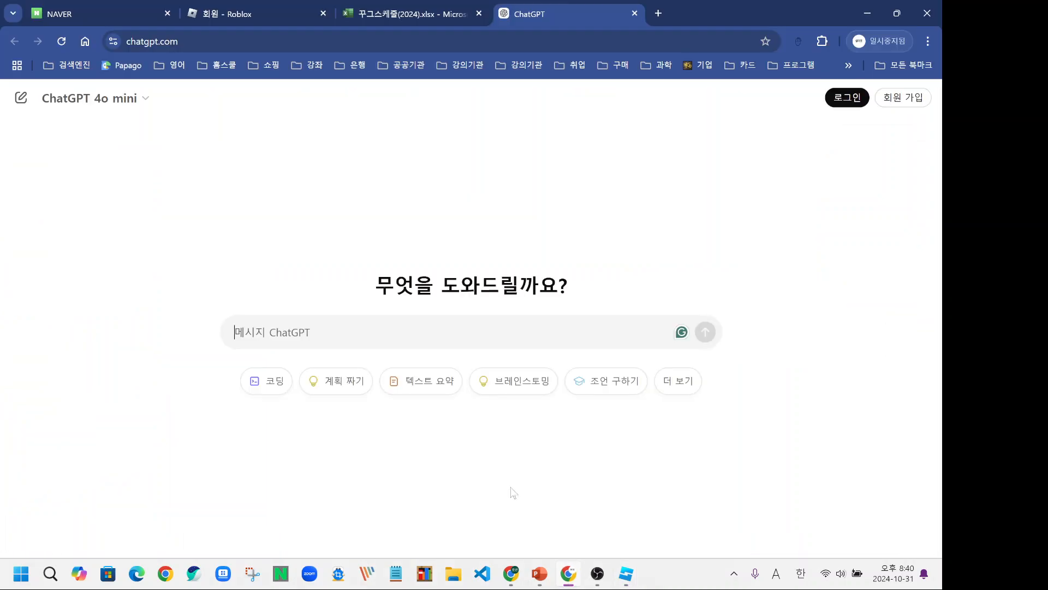
pyautogui.click(209, 10)
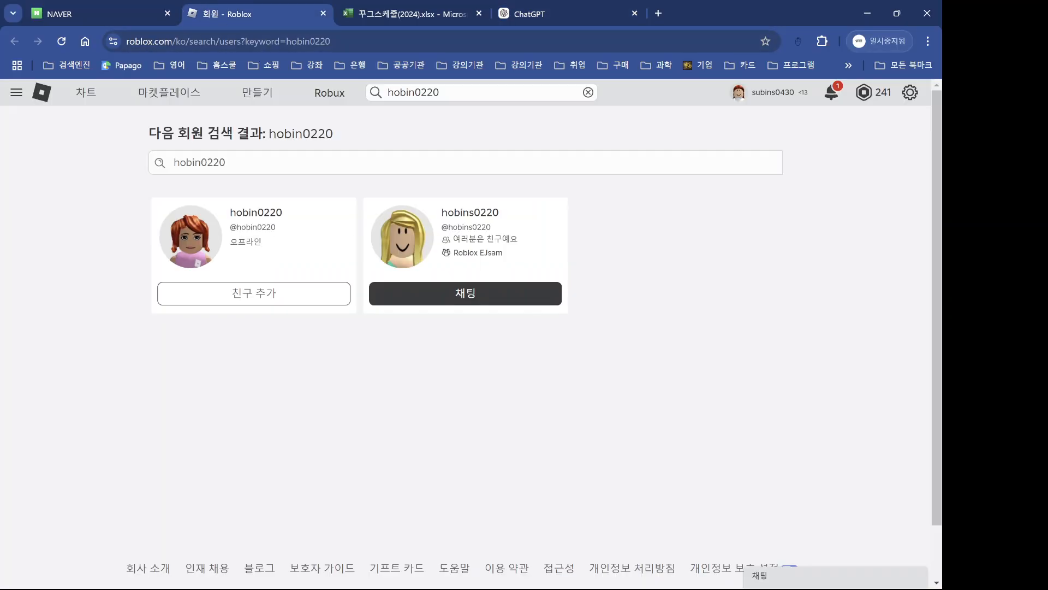
pyautogui.click(15, 93)
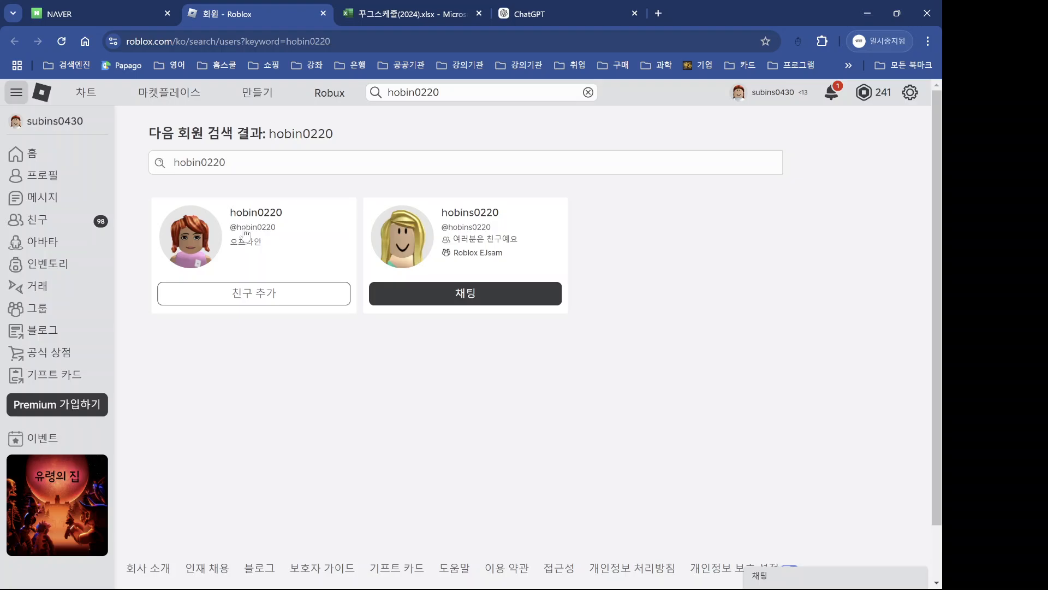
pyautogui.click(418, 237)
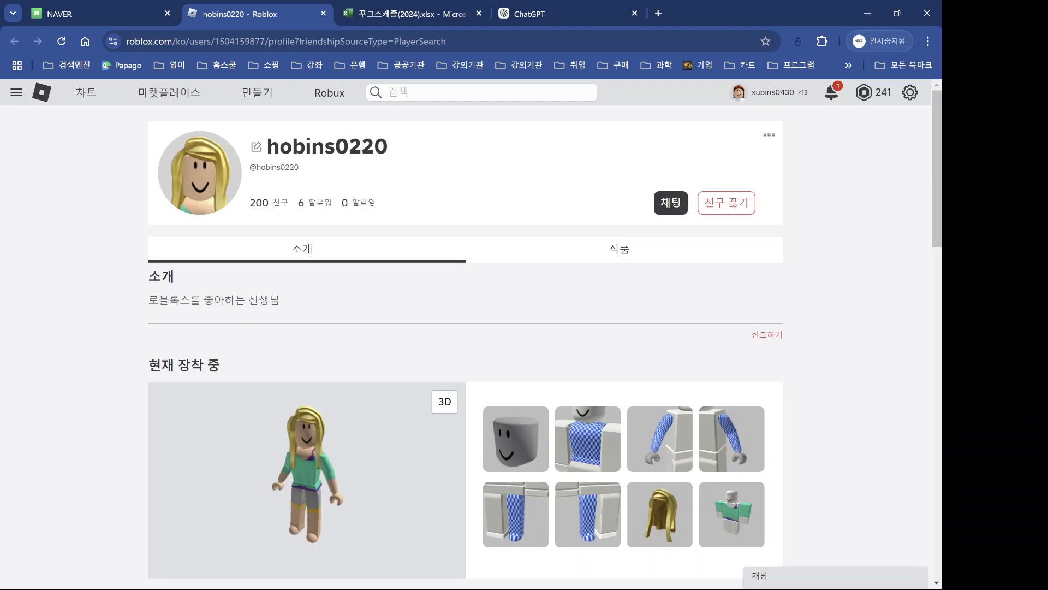
pyautogui.click(612, 252)
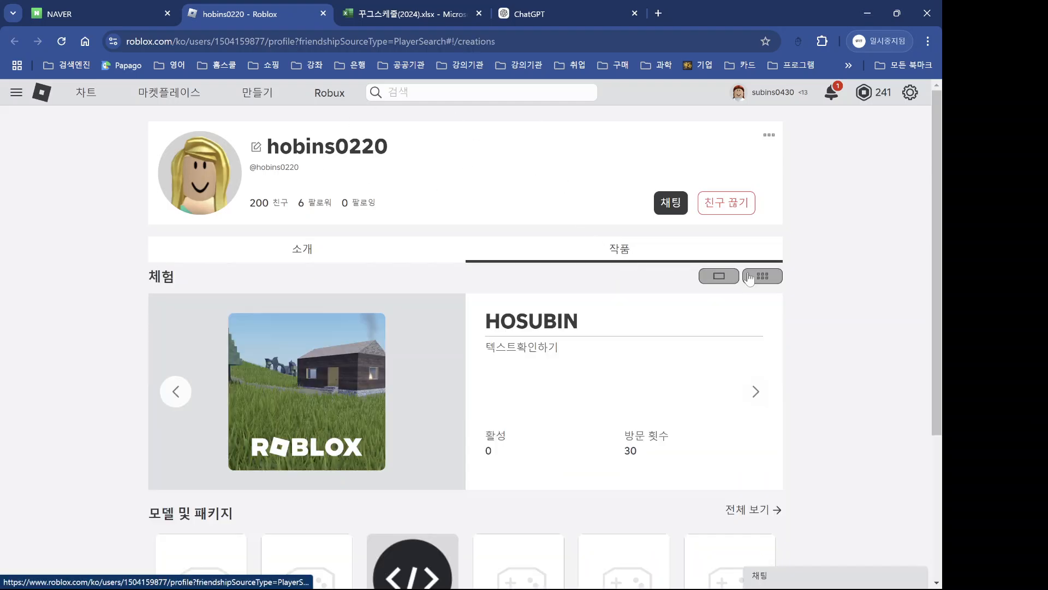
pyautogui.click(750, 278)
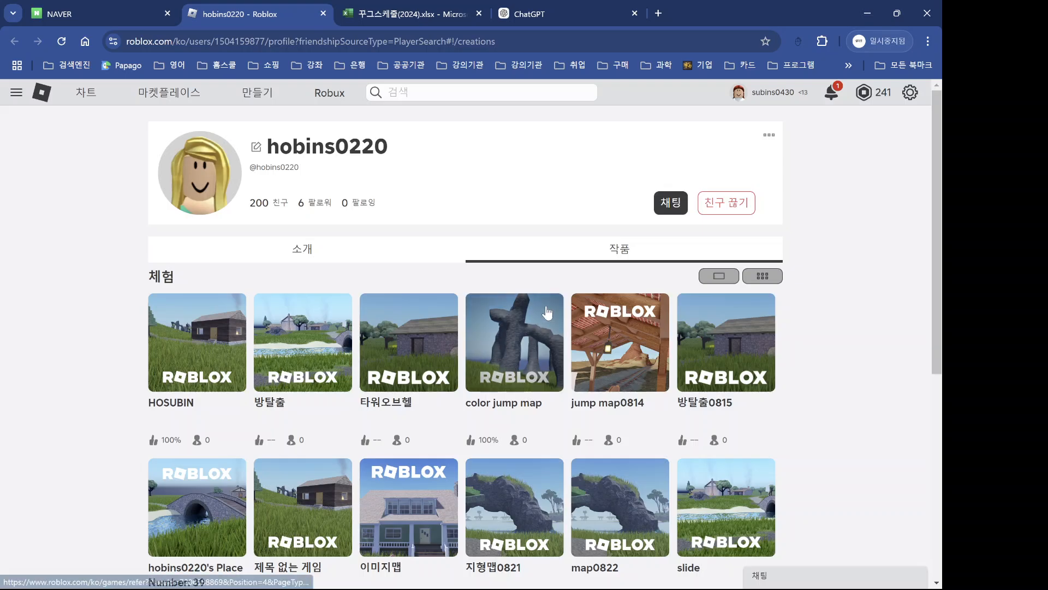
# Step: View the signed-in account's own published experiences as a grid and return to Roblox Studio
pyautogui.click(16, 92)
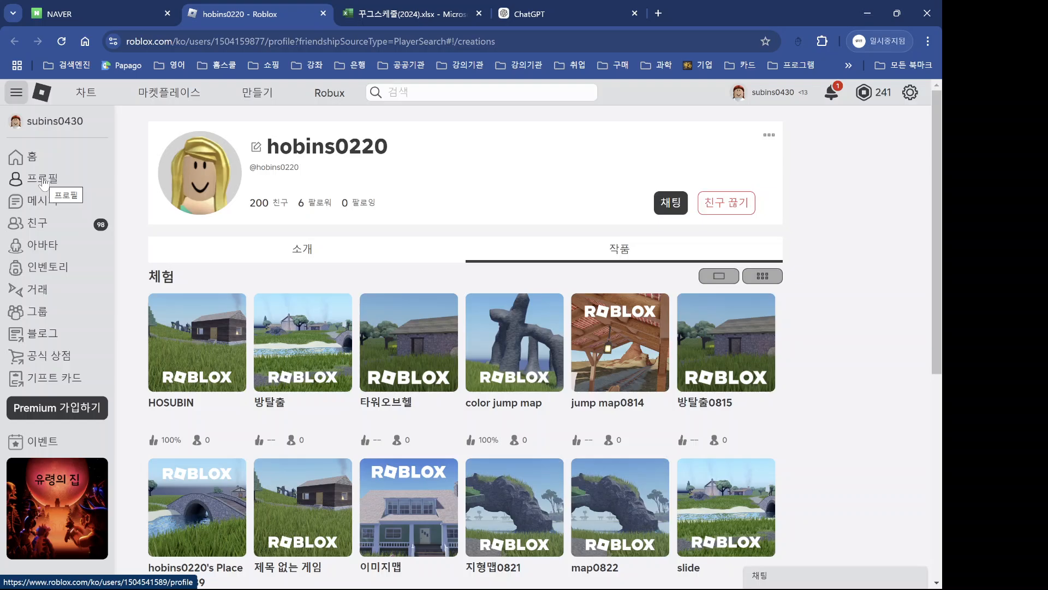
pyautogui.click(43, 180)
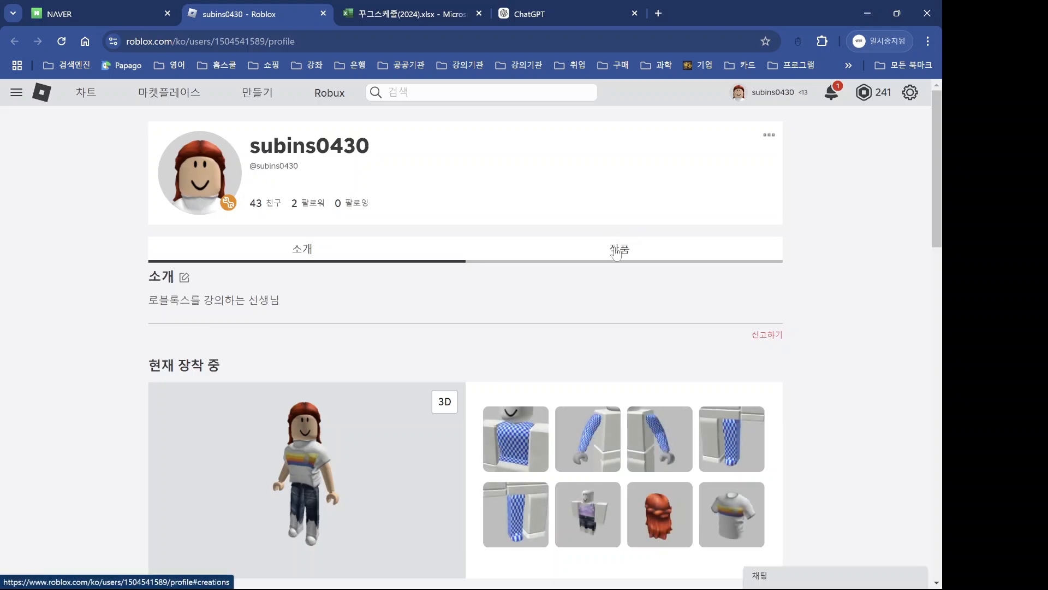
pyautogui.click(615, 253)
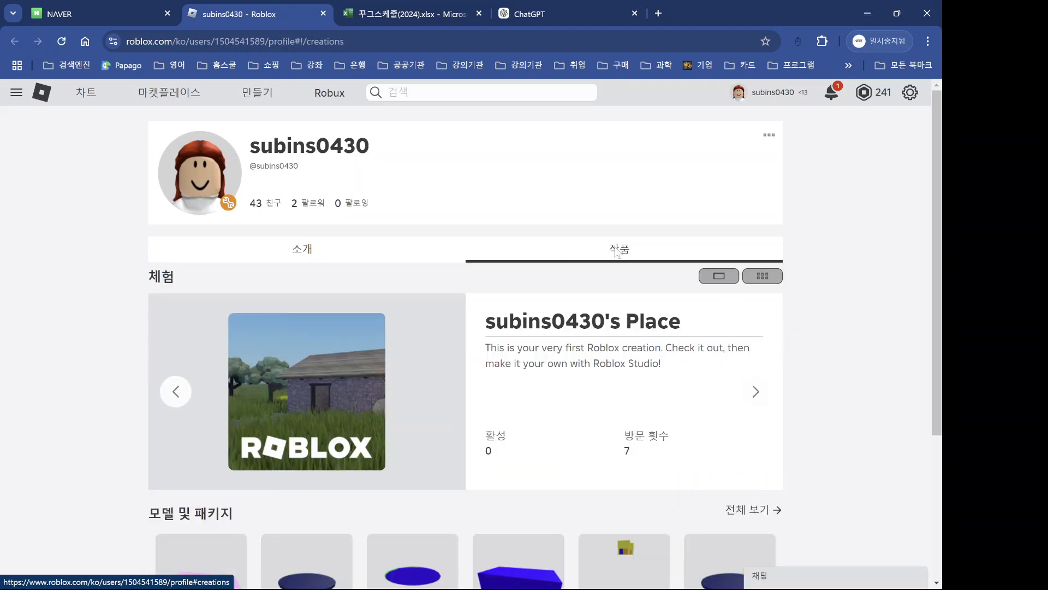
pyautogui.click(767, 276)
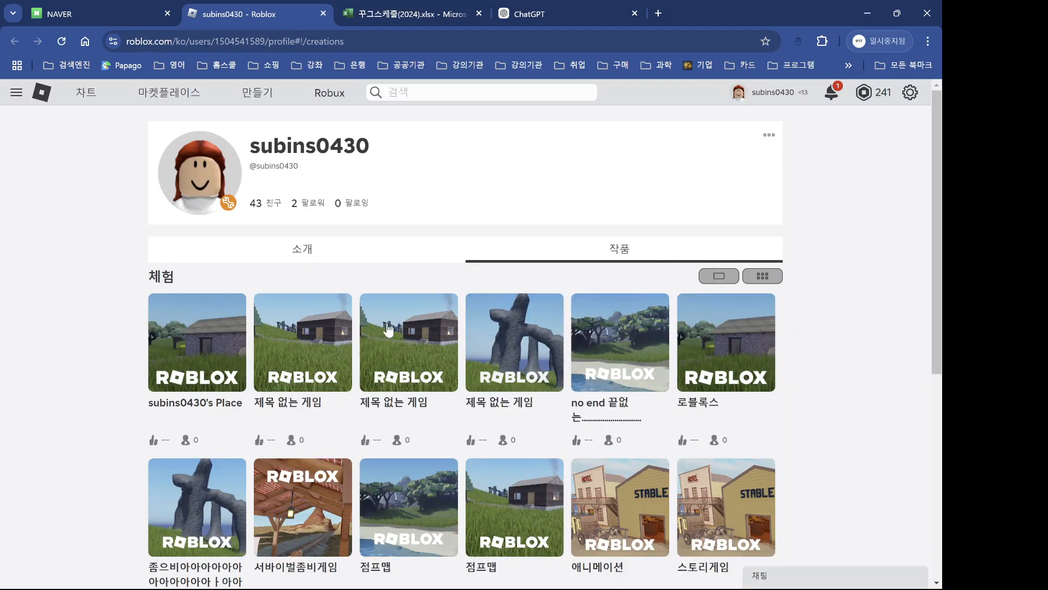
pyautogui.click(866, 16)
# Step: Duplicate the blue block, shift the copy about 16.4 studs away from the green block, and raise the original about 10.5 studs
pyautogui.scroll(-3, 415, 386)
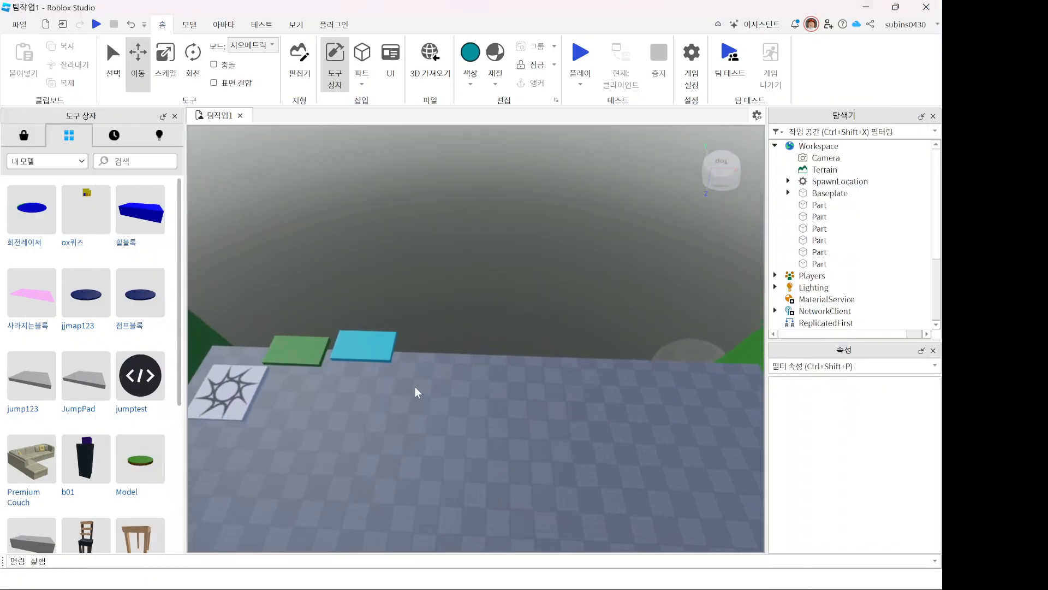
pyautogui.moveTo(415, 386); pyautogui.dragTo(416, 387, button='right')
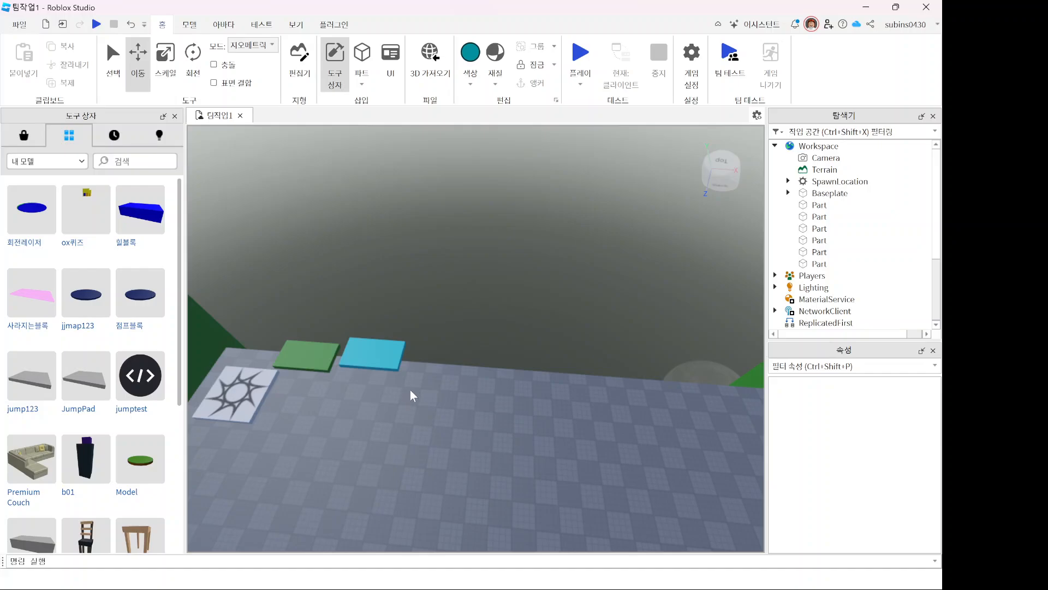
pyautogui.scroll(-1, 414, 392)
pyautogui.click(370, 356)
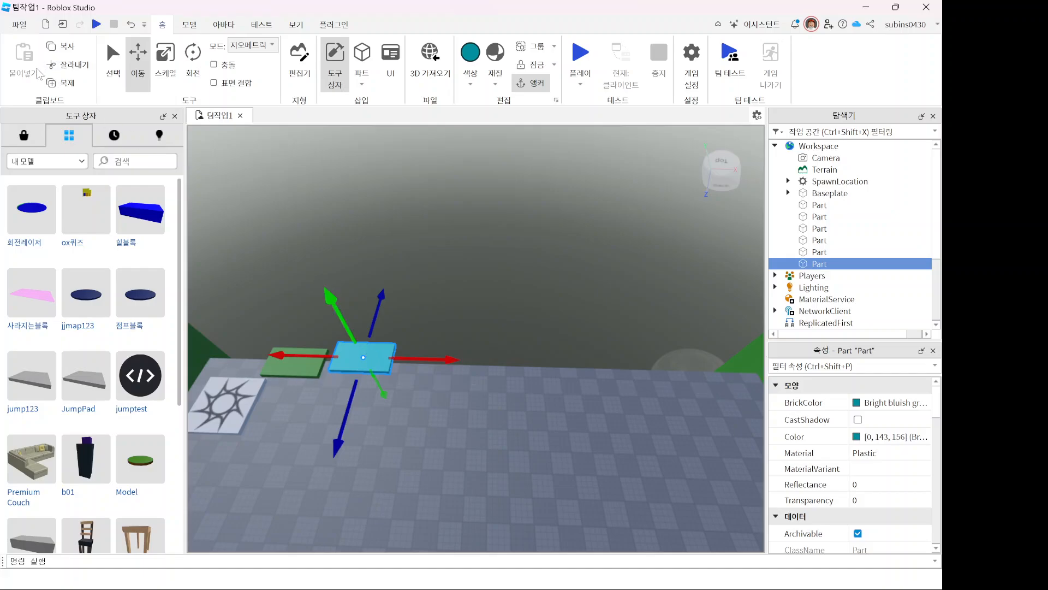
pyautogui.click(61, 82)
pyautogui.moveTo(404, 363); pyautogui.dragTo(485, 363)
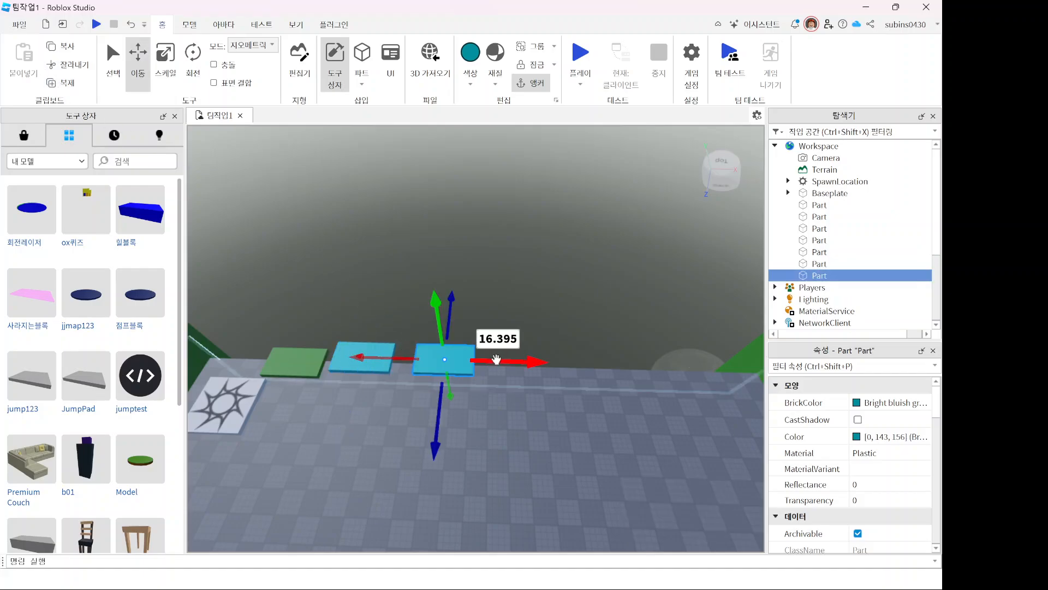
pyautogui.click(374, 358)
pyautogui.moveTo(330, 298); pyautogui.dragTo(304, 250)
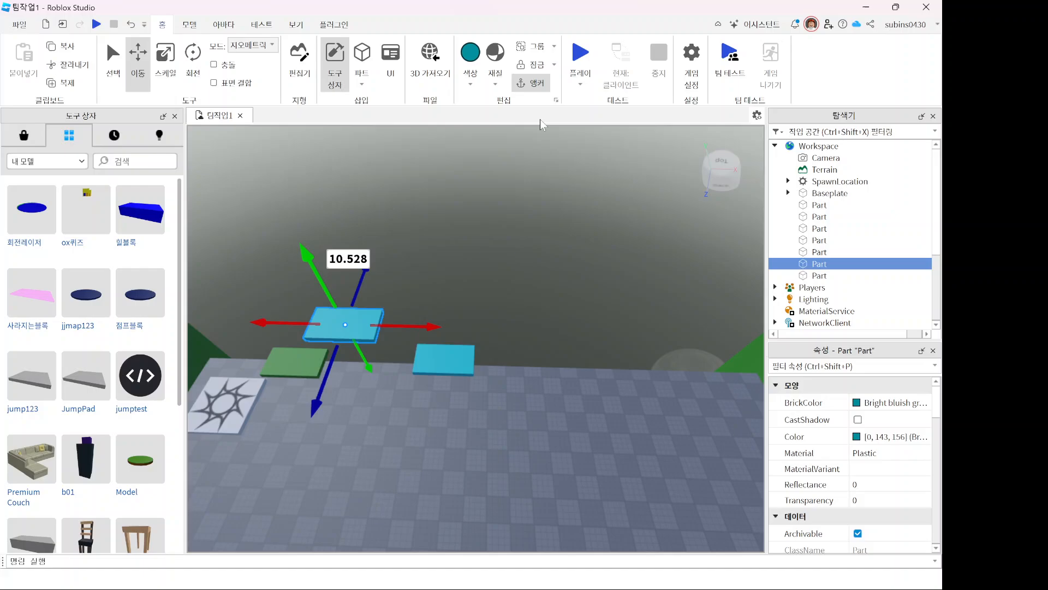
# Step: Playtest the stage and jump the avatar from the spawn point onto the green block
pyautogui.click(580, 53)
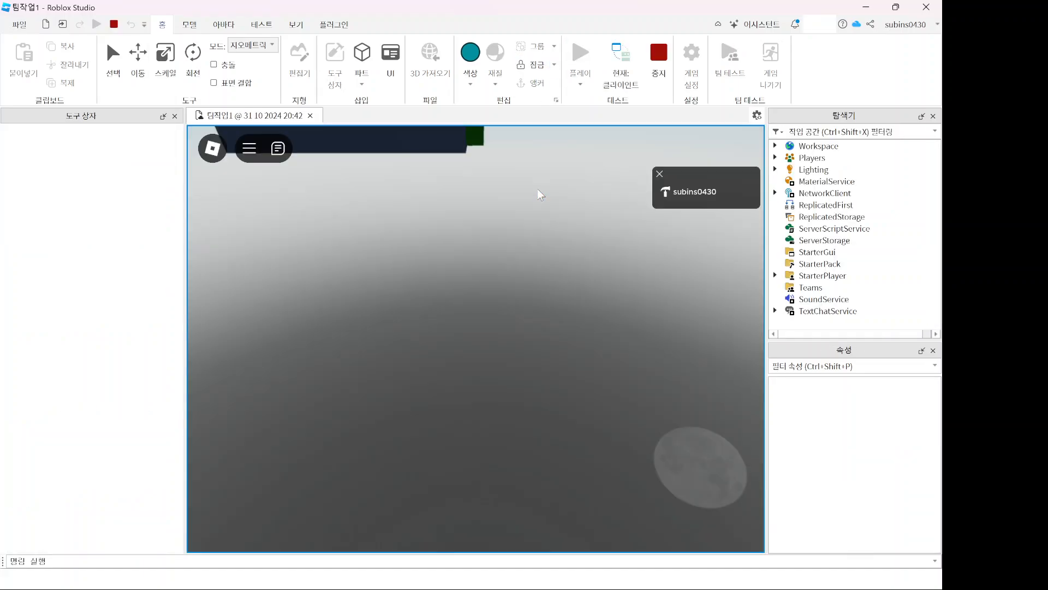
pyautogui.press('Right')
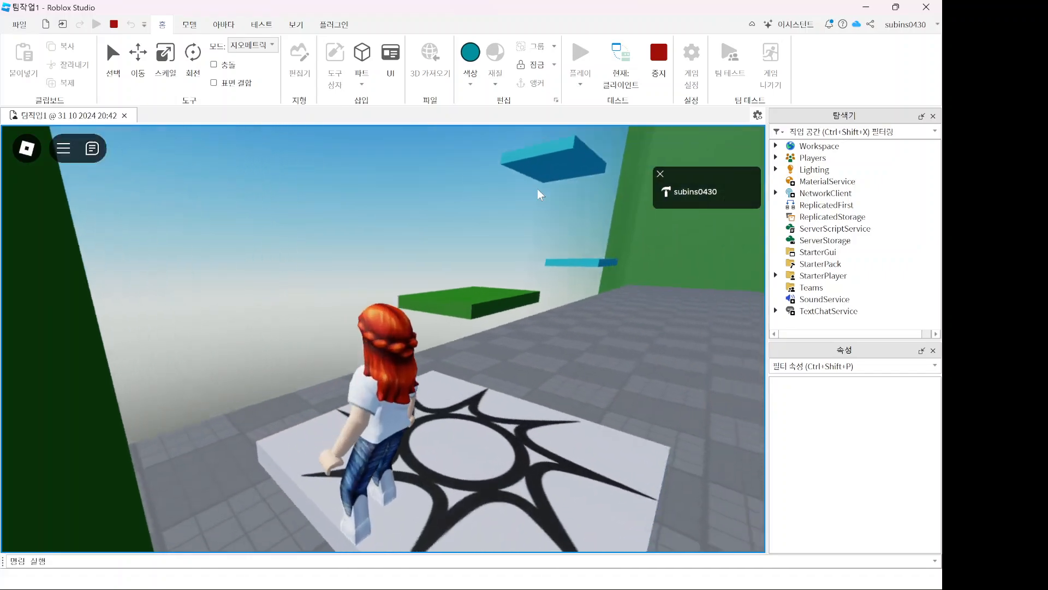
pyautogui.press('Up')
pyautogui.press('Left')
pyautogui.press('Right')
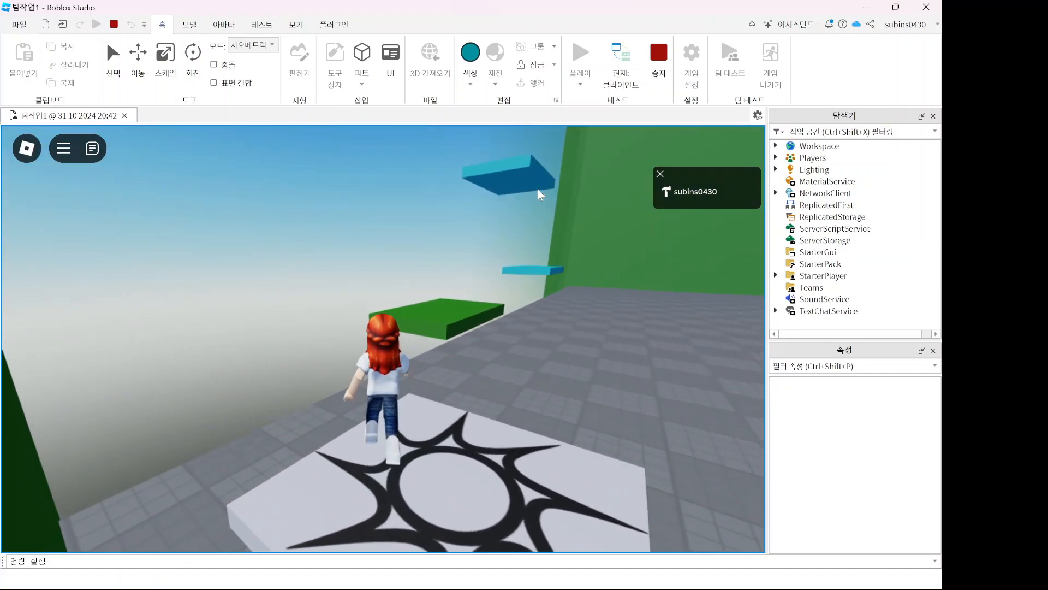
pyautogui.press('Up')
pyautogui.press('space')
pyautogui.press('Up')
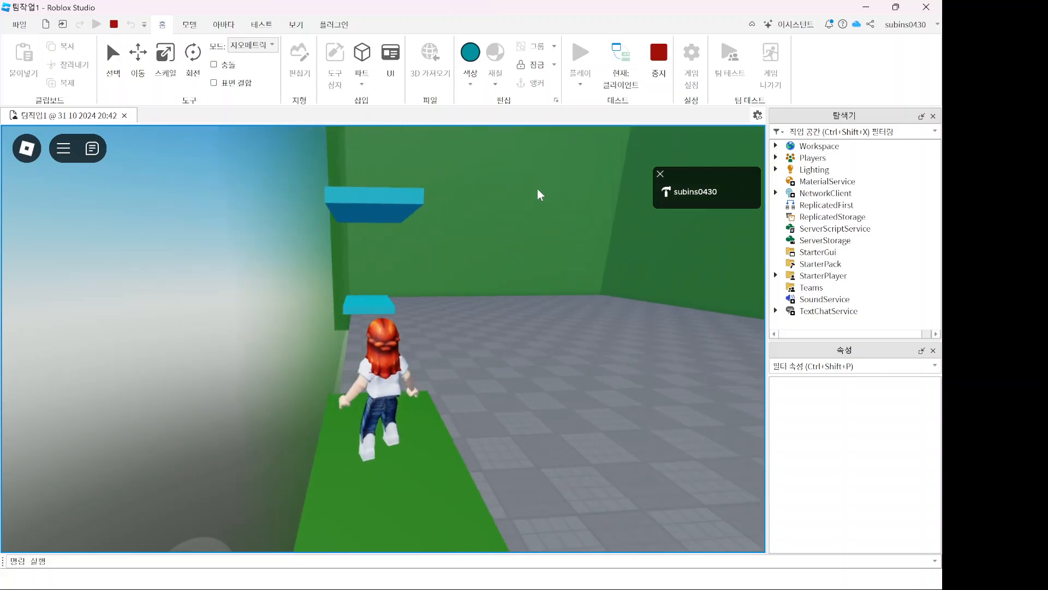
# Step: Try to jump from the green block up to the raised blue block, and stop the playtest
pyautogui.press('space')
pyautogui.press('Up')
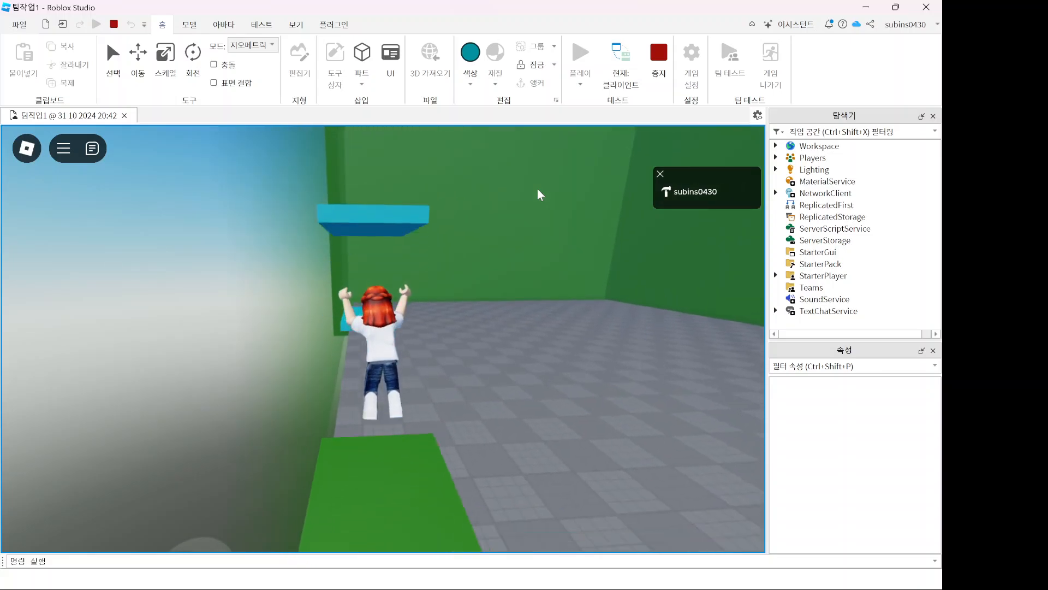
pyautogui.press('space')
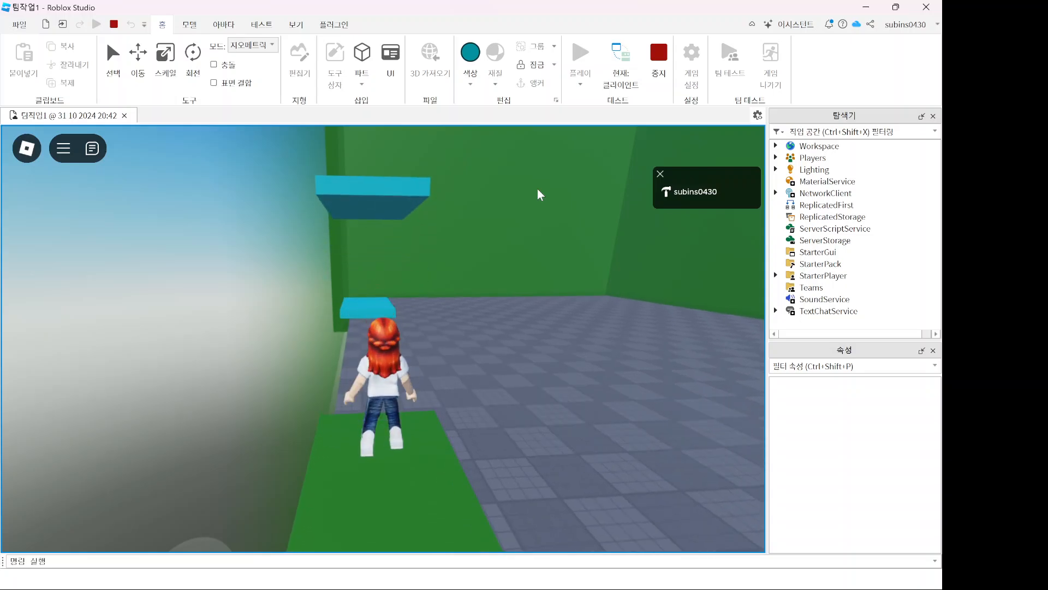
pyautogui.click(659, 74)
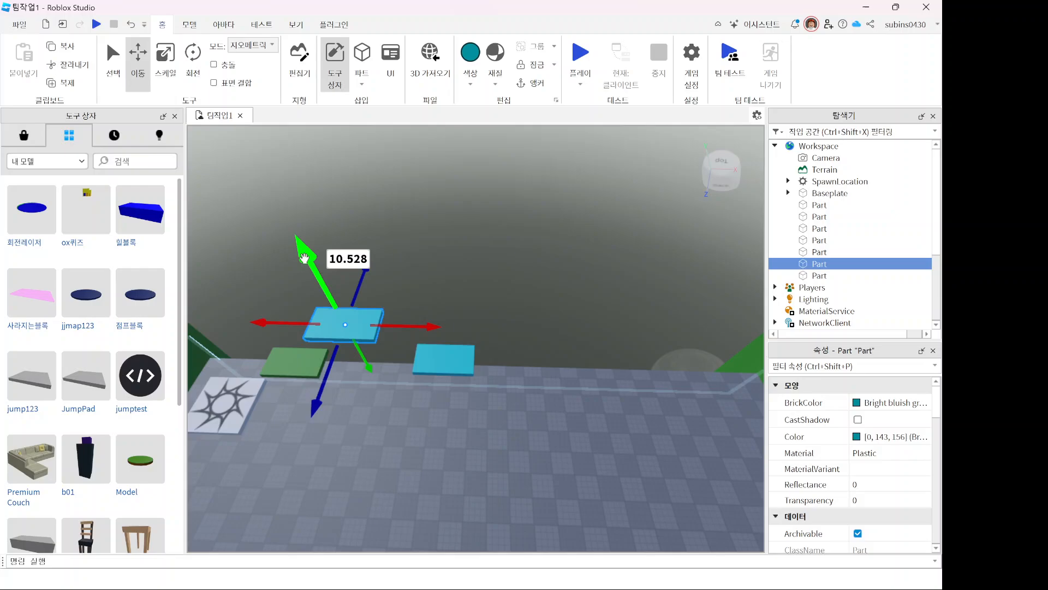
# Step: Lower the blue block nearest the green one slightly and raise the farther blue block about 23.5 studs
pyautogui.moveTo(304, 257); pyautogui.dragTo(320, 277)
pyautogui.click(443, 359)
pyautogui.moveTo(437, 318); pyautogui.dragTo(425, 227)
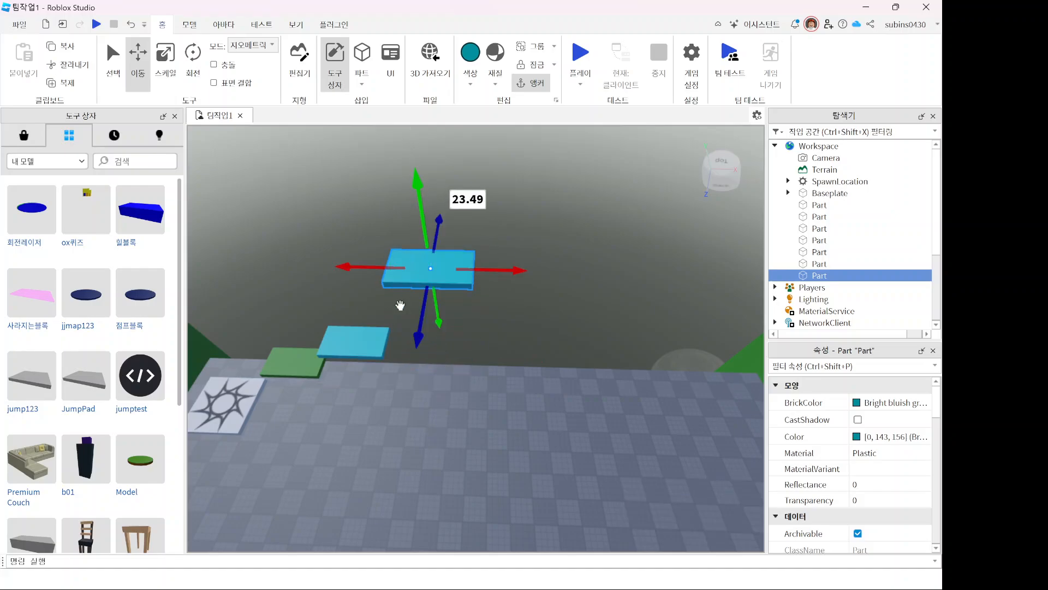
# Step: Raise the nearer blue block about 12 studs and the farther blue block about 8.1 studs more
pyautogui.click(353, 339)
pyautogui.moveTo(339, 275); pyautogui.dragTo(308, 214)
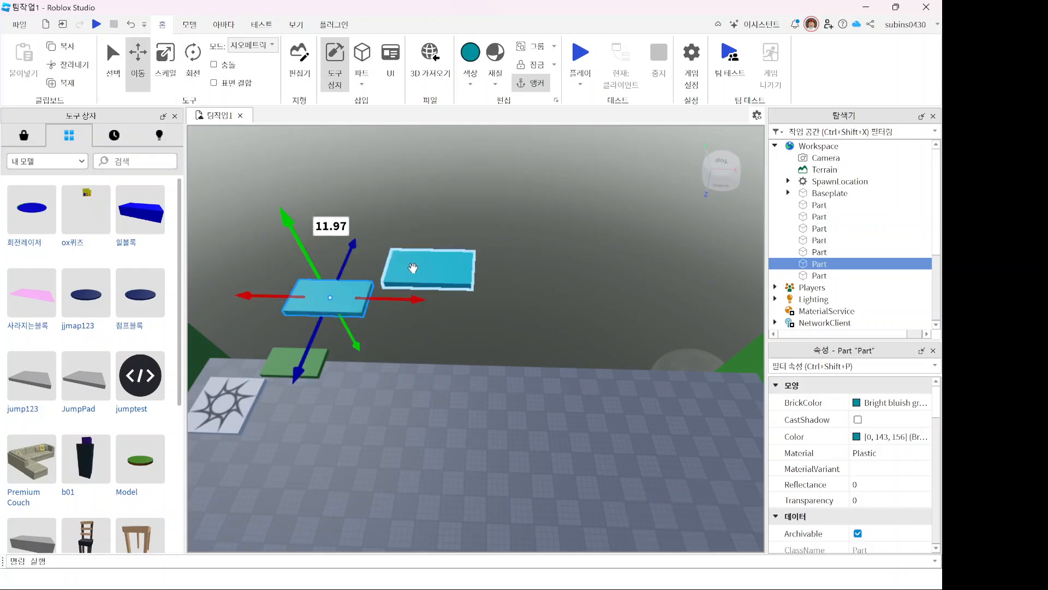
pyautogui.click(426, 268)
pyautogui.moveTo(420, 213); pyautogui.dragTo(419, 139)
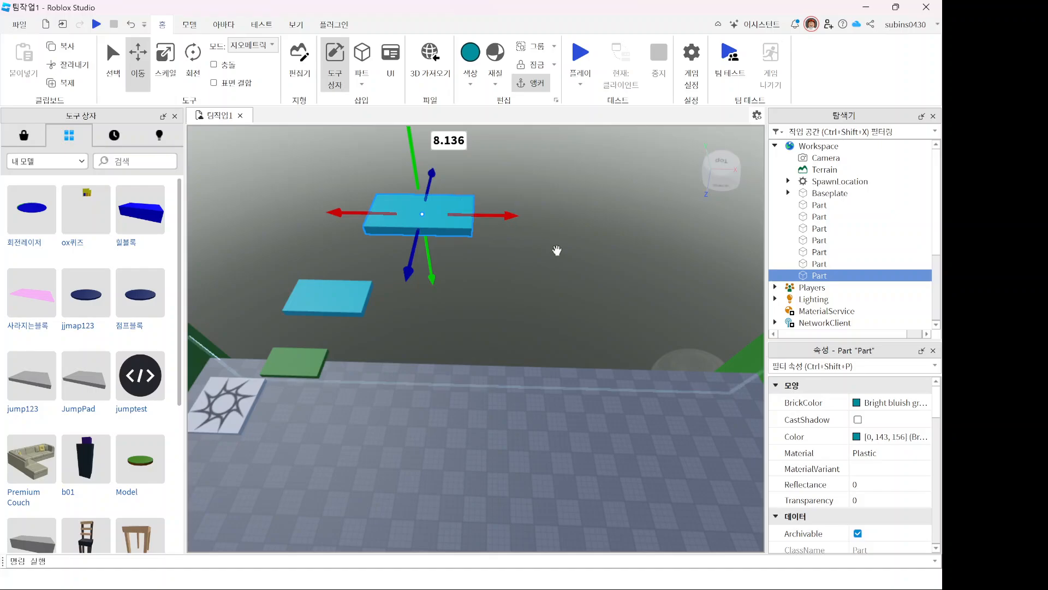
pyautogui.moveTo(569, 251); pyautogui.dragTo(568, 255, button='right')
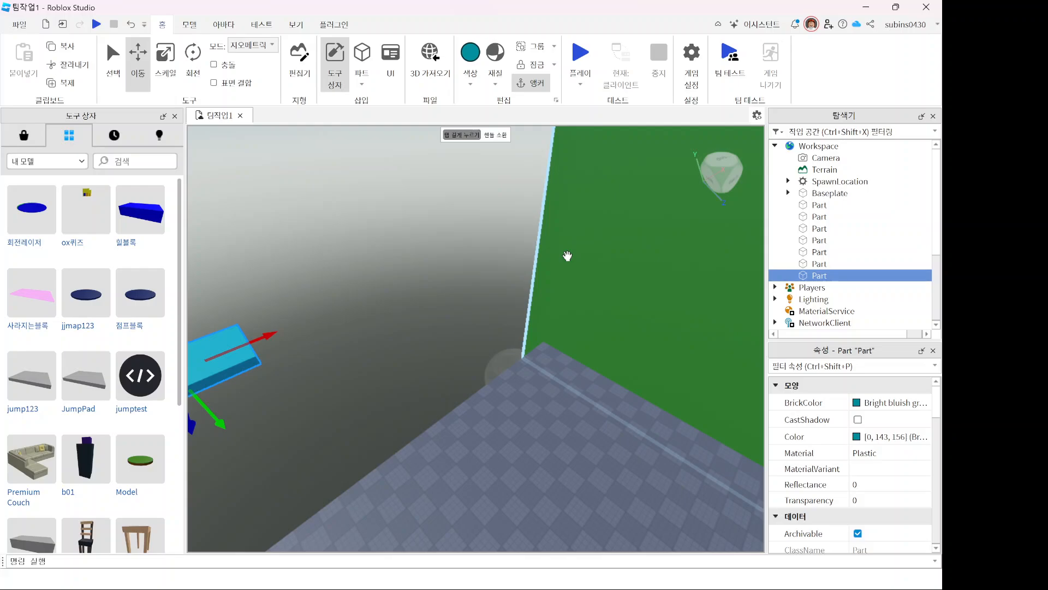
# Step: Search the Toolbox marketplace models for "obby"
pyautogui.press('f')
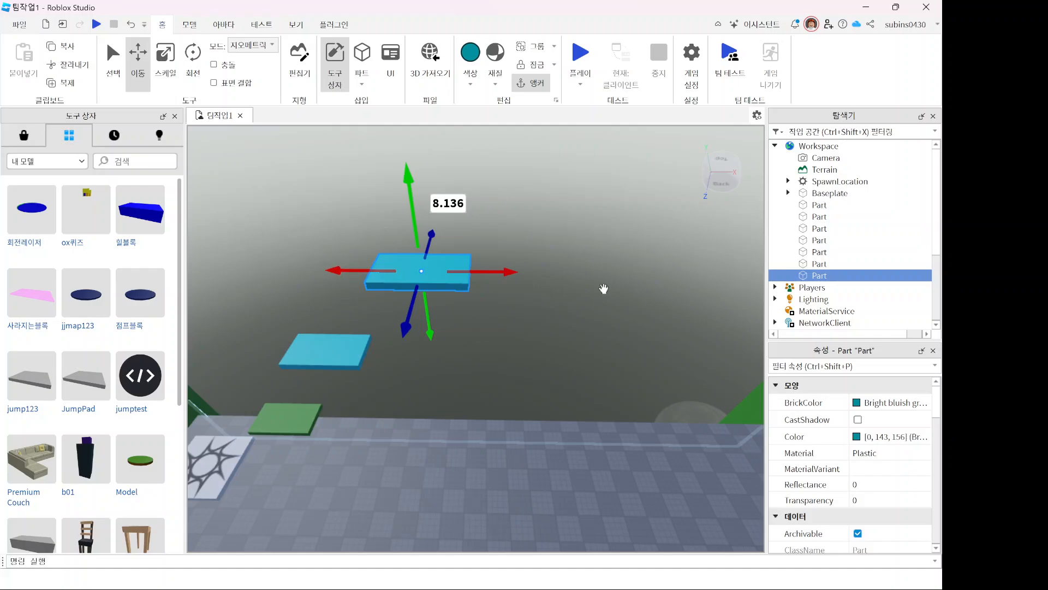
pyautogui.moveTo(603, 288); pyautogui.dragTo(580, 307, button='right')
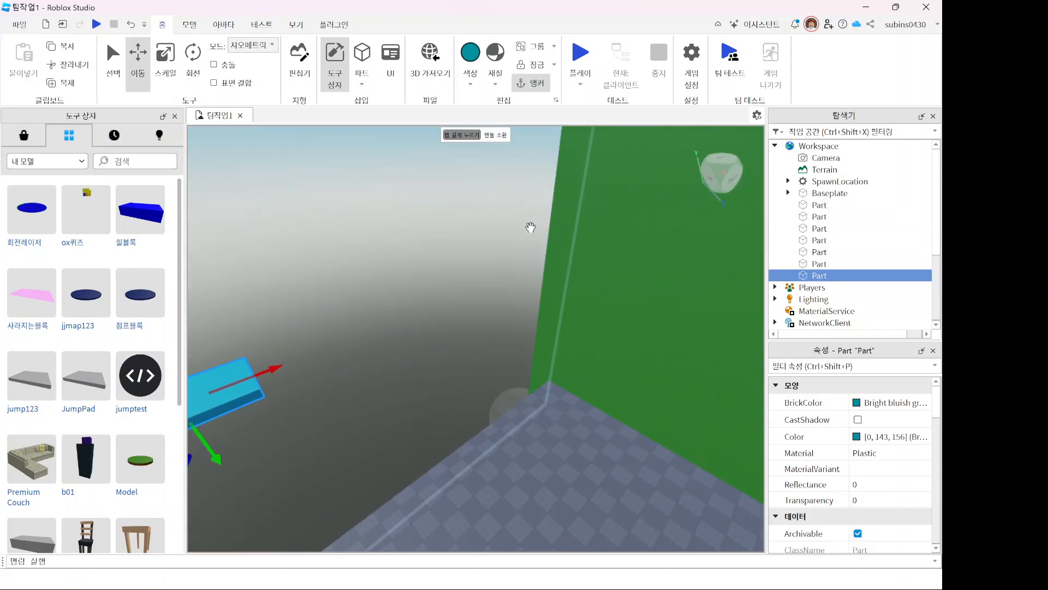
pyautogui.moveTo(560, 203); pyautogui.dragTo(613, 269, button='right')
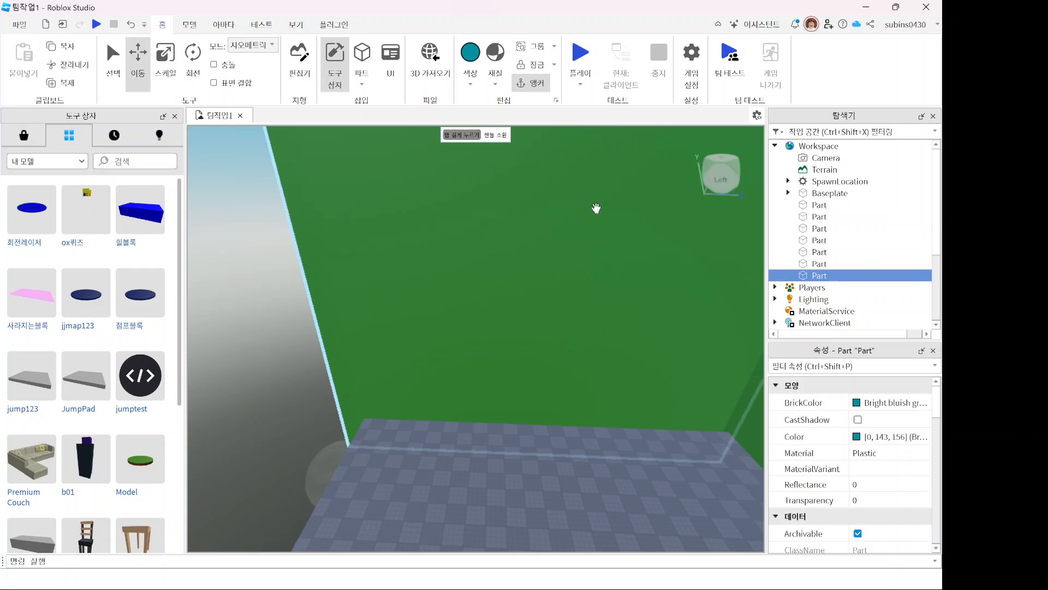
pyautogui.moveTo(671, 324); pyautogui.dragTo(669, 323, button='right')
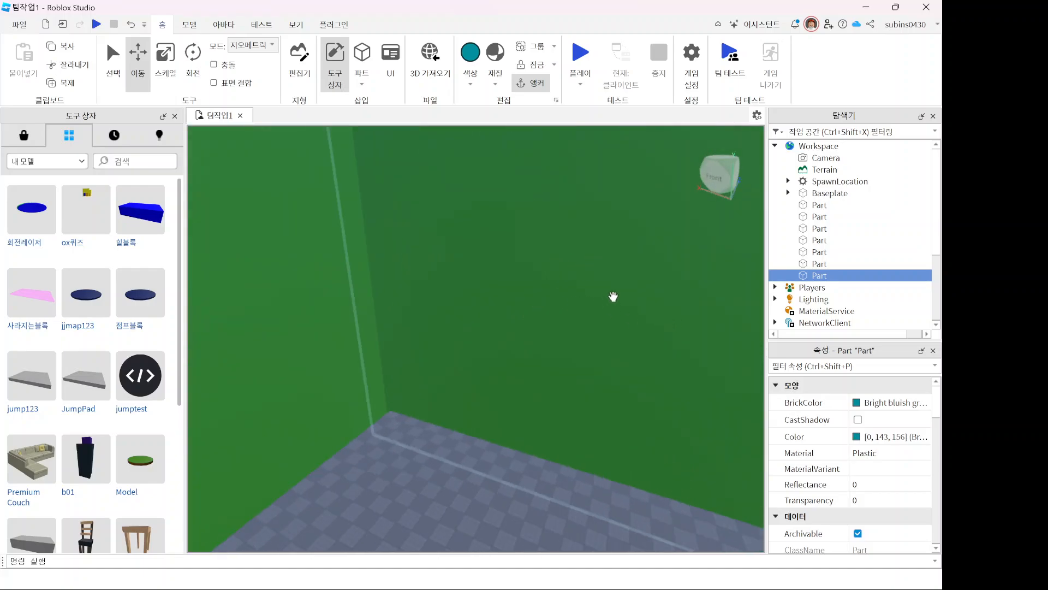
pyautogui.moveTo(613, 297); pyautogui.dragTo(660, 290, button='right')
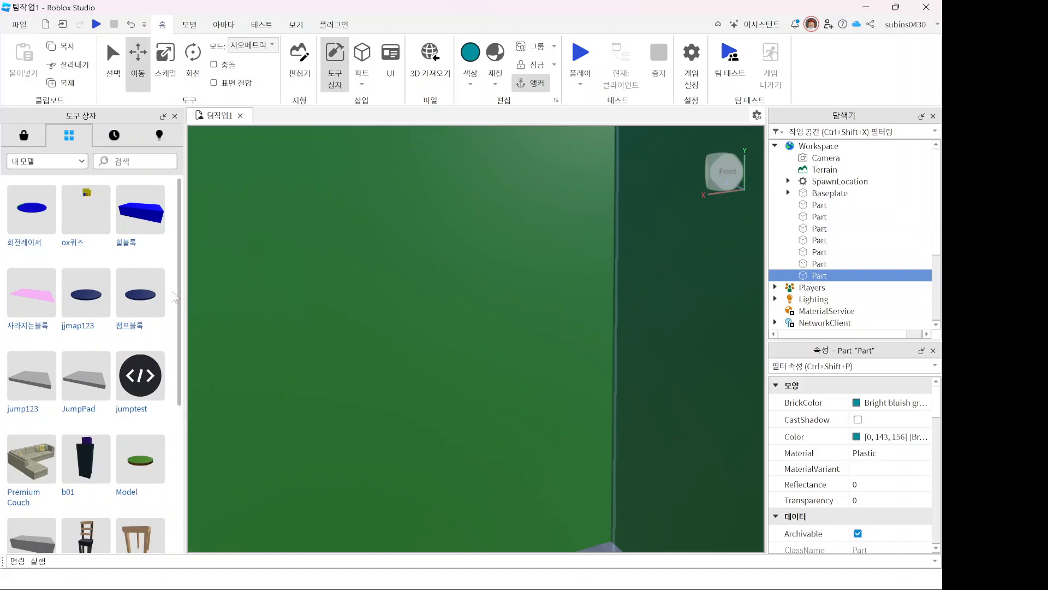
pyautogui.click(23, 131)
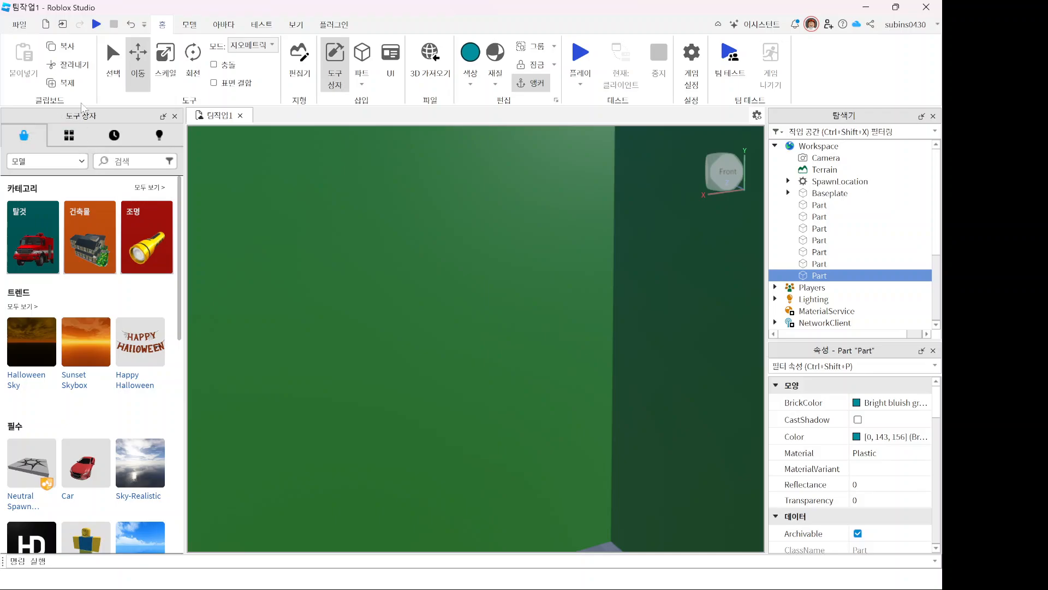
pyautogui.click(131, 160)
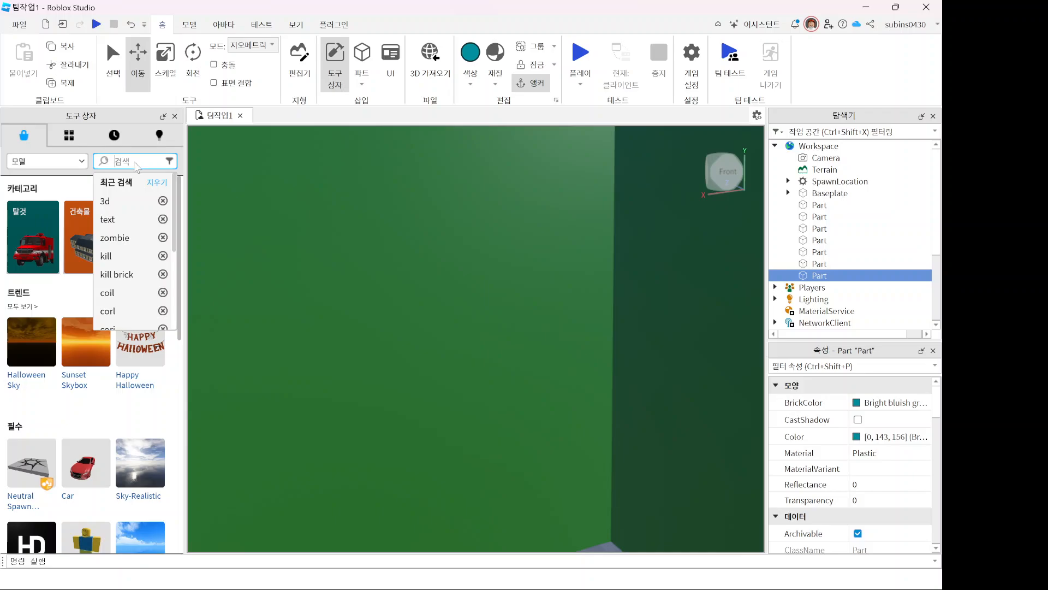
pyautogui.write('ㅐㅠㅠ')
pyautogui.press('BackSpace')
pyautogui.write('obby')
pyautogui.press('Return')
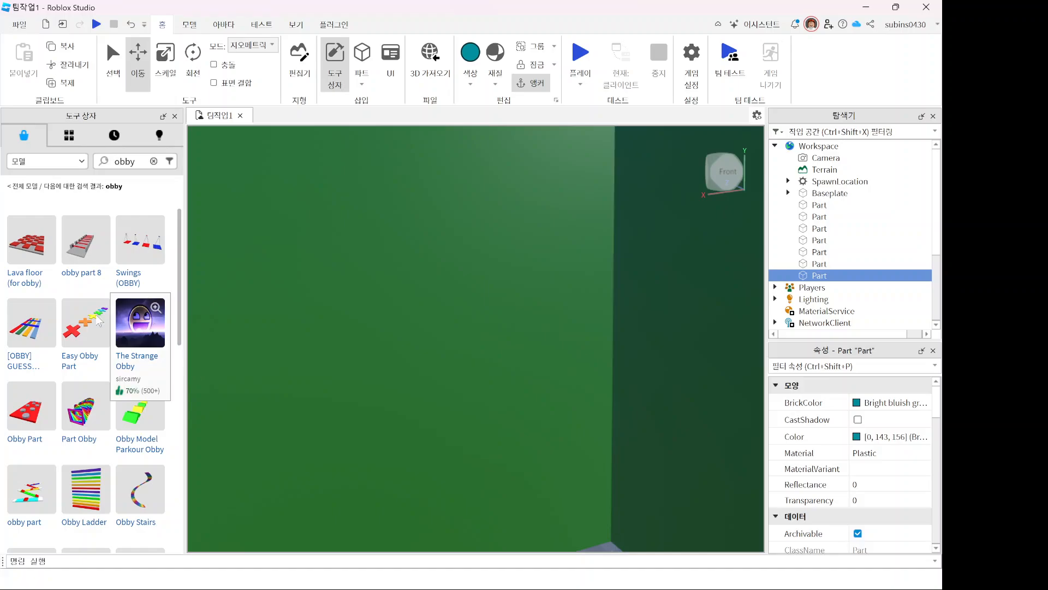
# Step: Insert the Easy Obby Part row of coloured crosses beside the green wall and shift it about 12.4 studs along the wall
pyautogui.moveTo(142, 240); pyautogui.dragTo(353, 403)
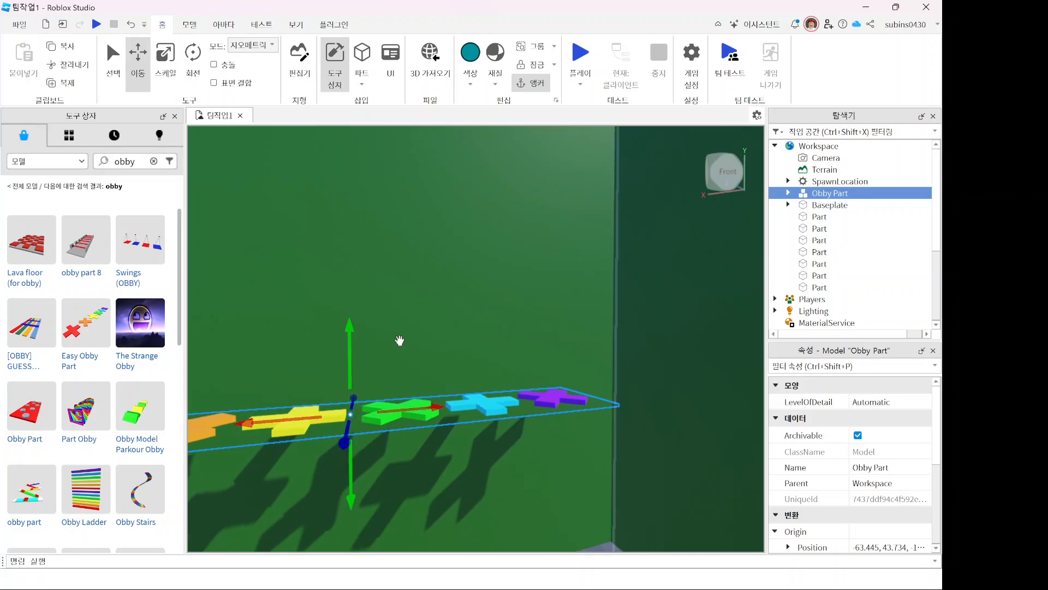
pyautogui.moveTo(407, 298); pyautogui.dragTo(407, 298, button='right')
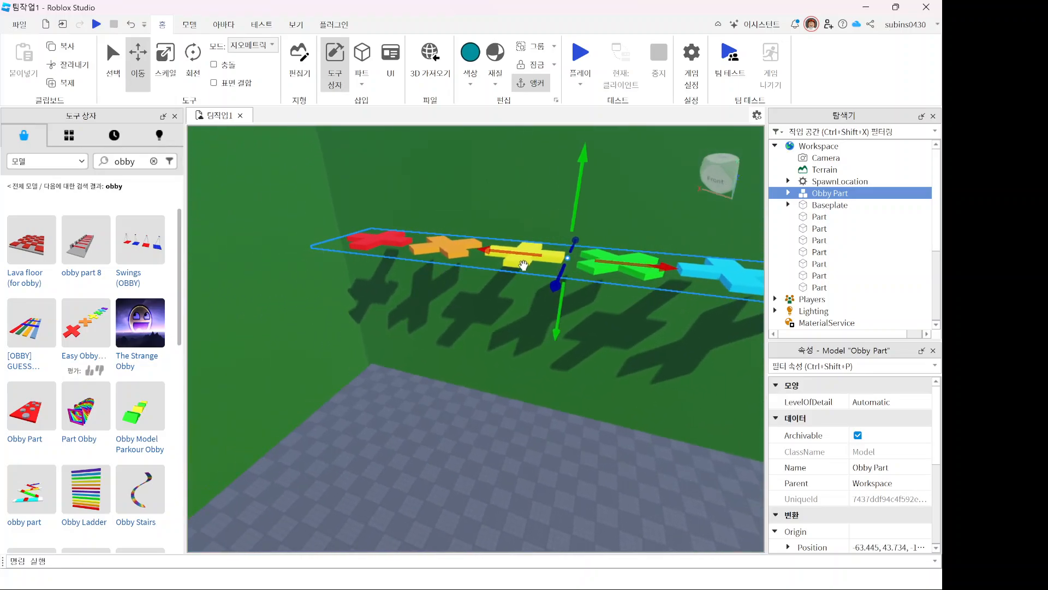
pyautogui.moveTo(519, 255); pyautogui.dragTo(442, 246)
pyautogui.moveTo(544, 276); pyautogui.dragTo(544, 276, button='right')
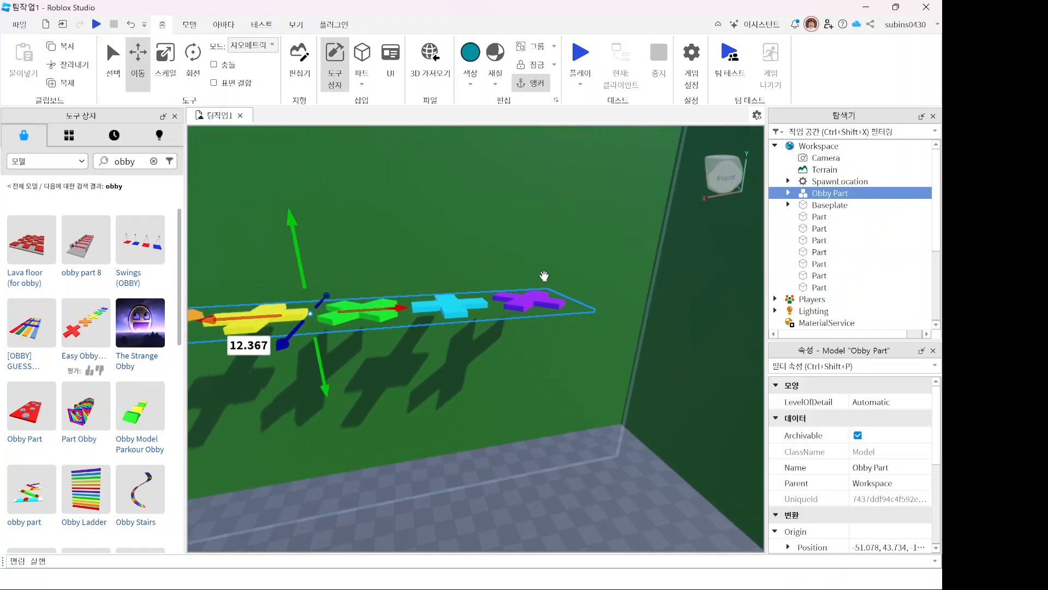
# Step: Insert the Swings (OBBY) model on the wall just above the purple cross
pyautogui.moveTo(140, 239); pyautogui.dragTo(579, 207)
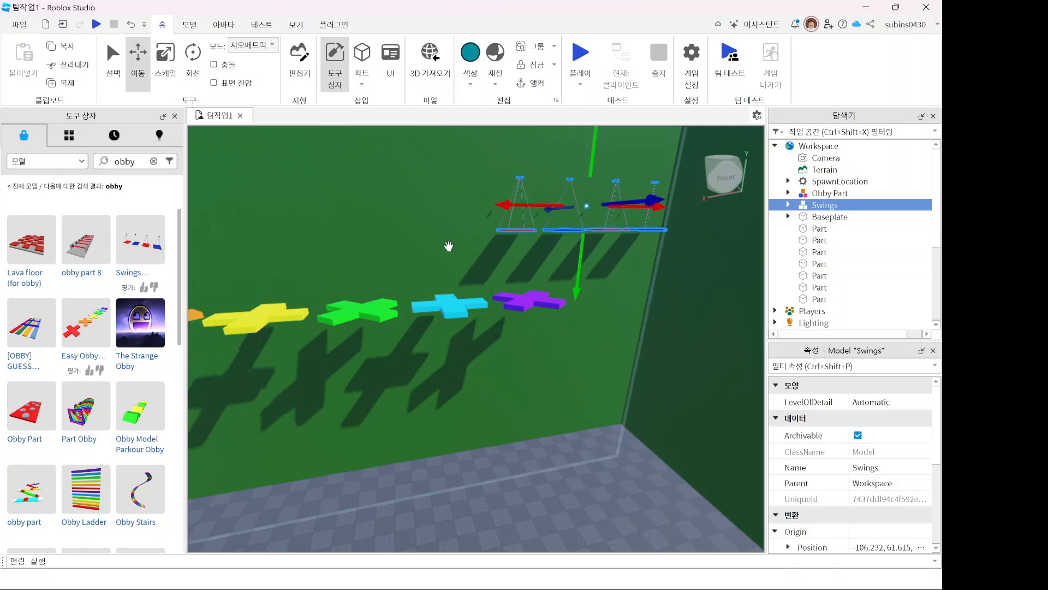
pyautogui.press('f')
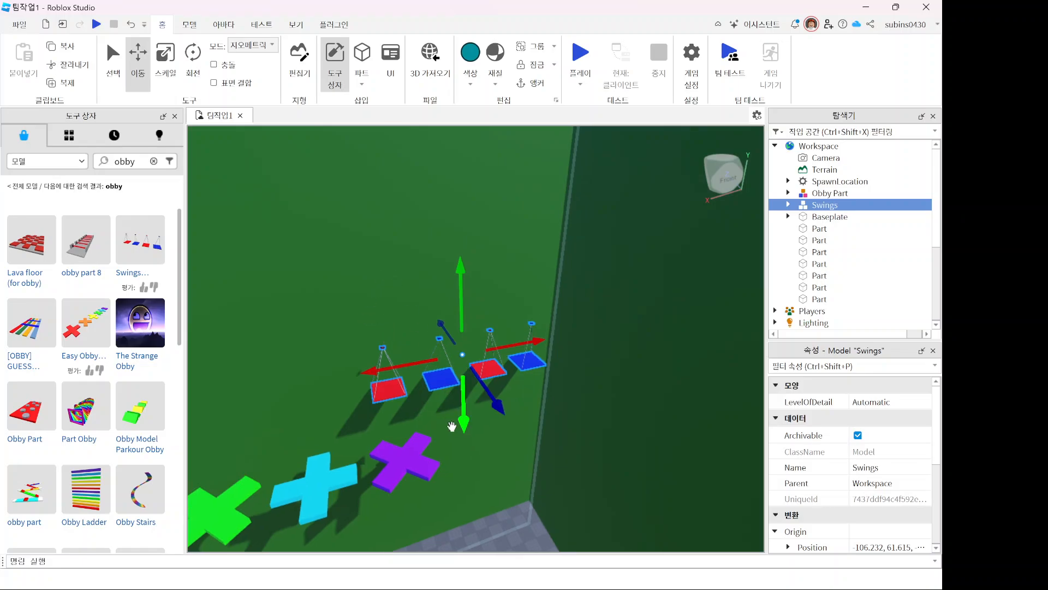
pyautogui.moveTo(452, 425); pyautogui.dragTo(452, 422, button='right')
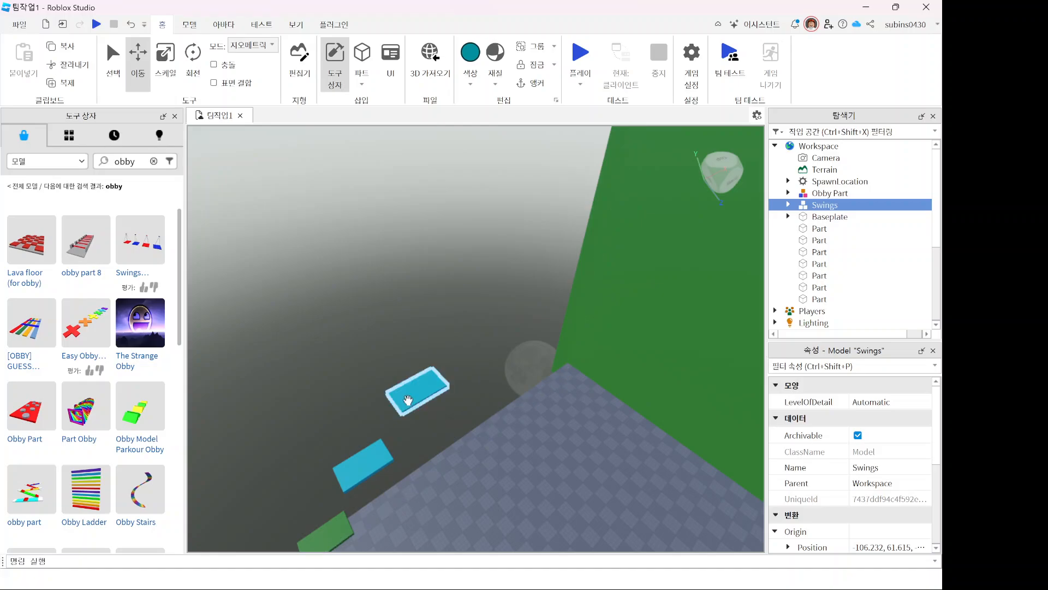
# Step: Insert the Lava floor (for obby) model in the room corner beyond the farther blue block
pyautogui.moveTo(90, 322)
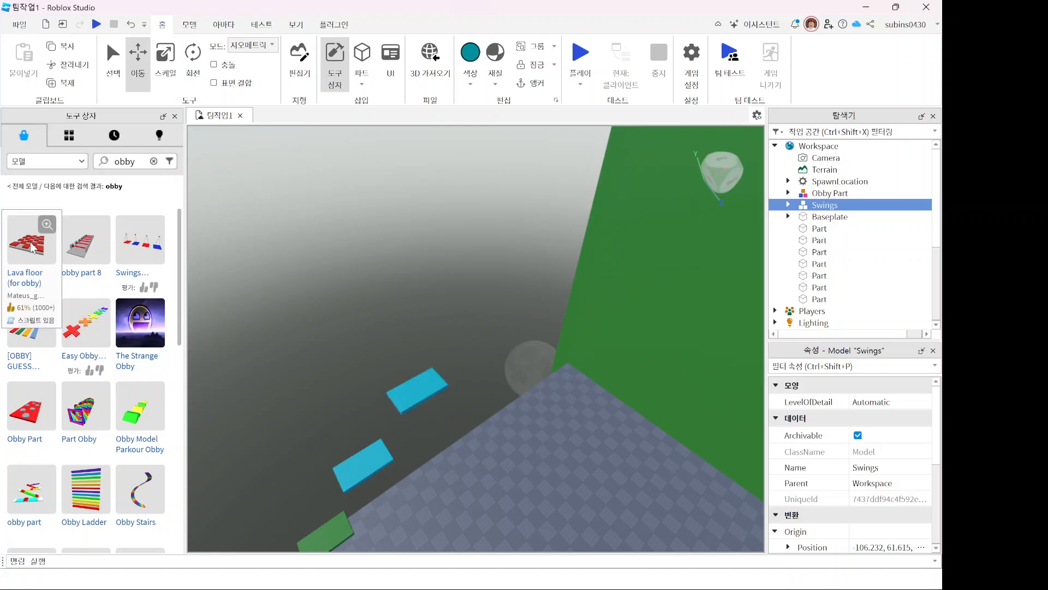
pyautogui.moveTo(32, 240); pyautogui.dragTo(633, 304)
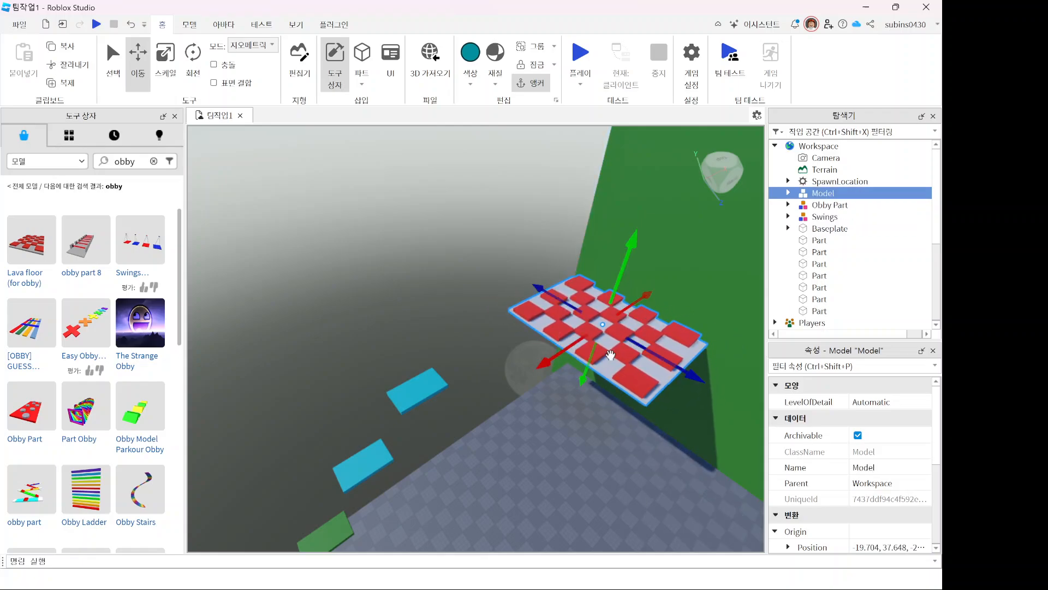
pyautogui.click(555, 422)
# Step: Insert the rainbow Part Obby model between the lava floor and the crosses, and lower it about 13.1 studs
pyautogui.moveTo(544, 412); pyautogui.dragTo(566, 419, button='right')
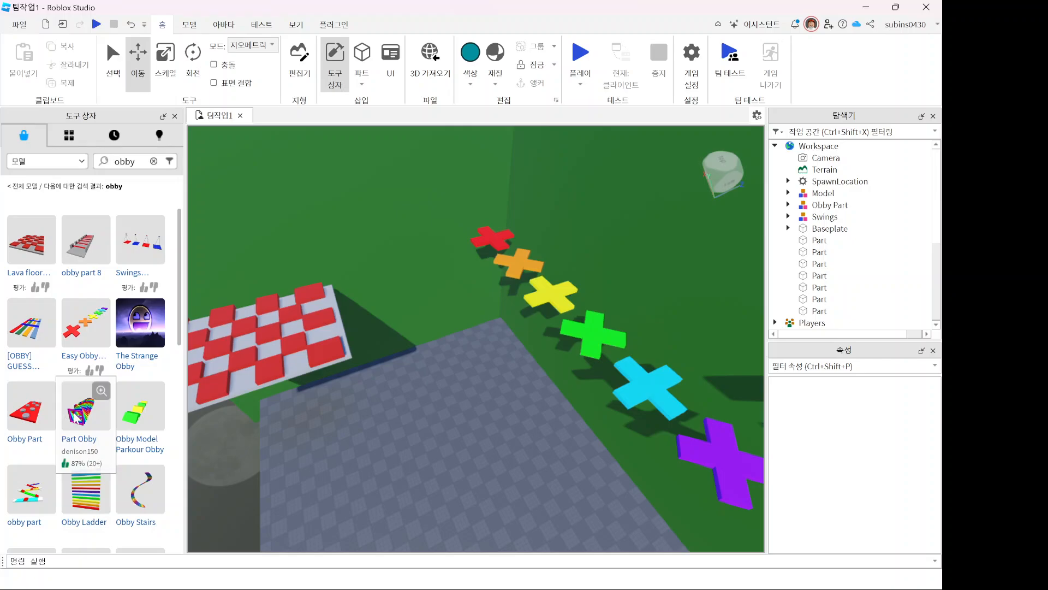
pyautogui.moveTo(102, 389); pyautogui.dragTo(405, 201)
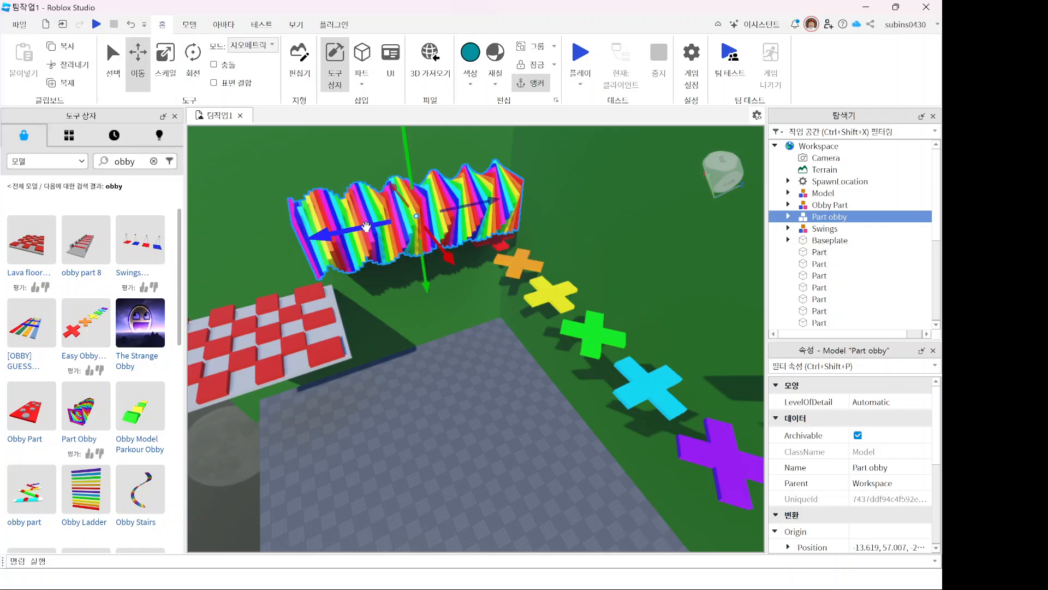
pyautogui.moveTo(322, 236); pyautogui.dragTo(320, 242)
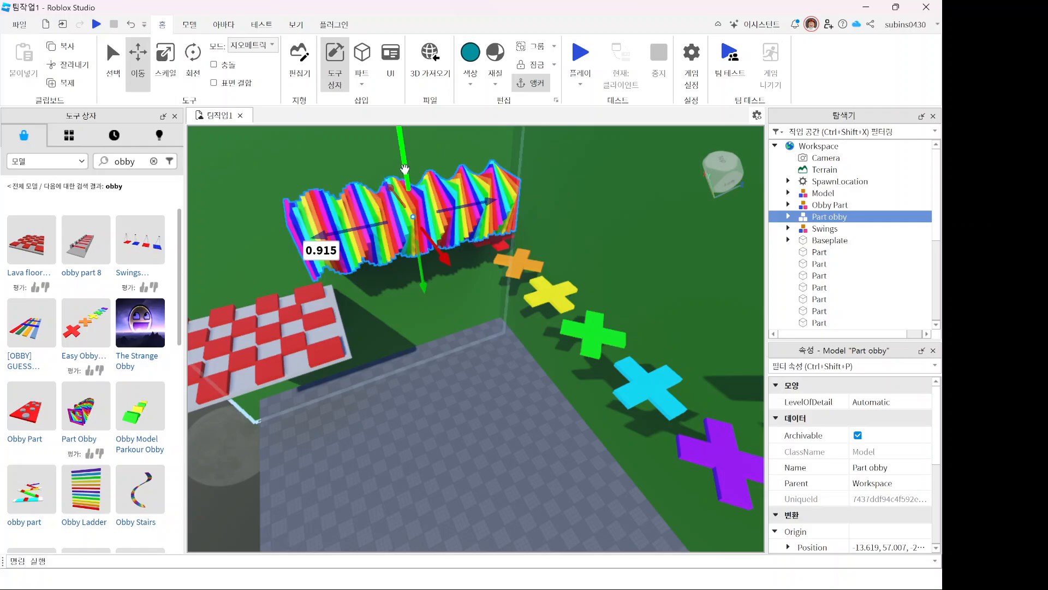
pyautogui.moveTo(403, 168); pyautogui.dragTo(411, 223)
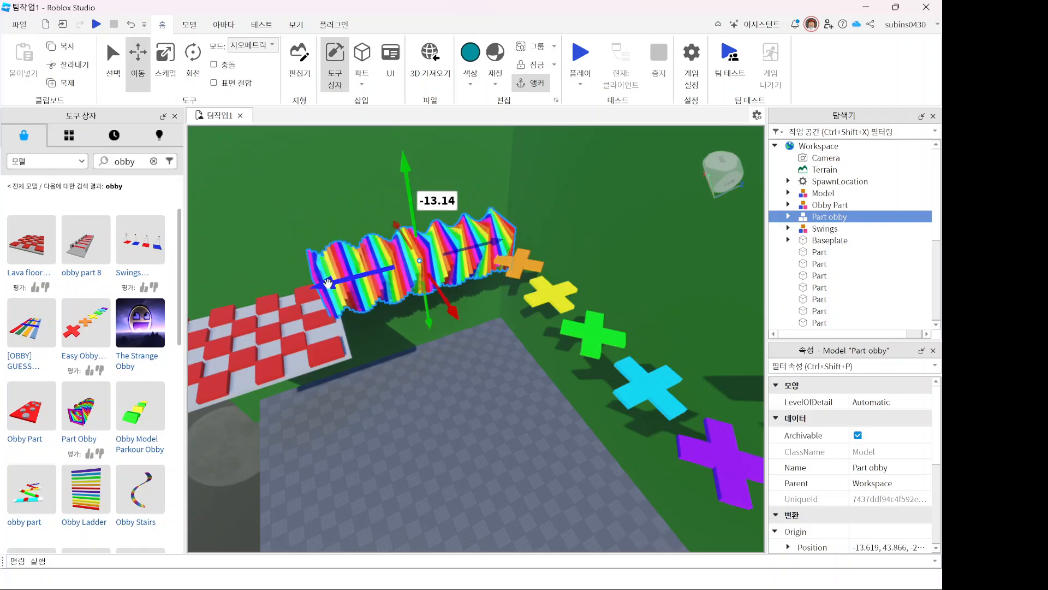
pyautogui.moveTo(324, 284)
pyautogui.mouseDown()
pyautogui.moveTo(334, 281)
pyautogui.moveTo(330, 289)
pyautogui.mouseUp()
# Step: Shift the coloured cross row about 23.2 studs away from the rainbow part, and scale the rainbow Part Obby model down slightly
pyautogui.moveTo(534, 282); pyautogui.dragTo(677, 314)
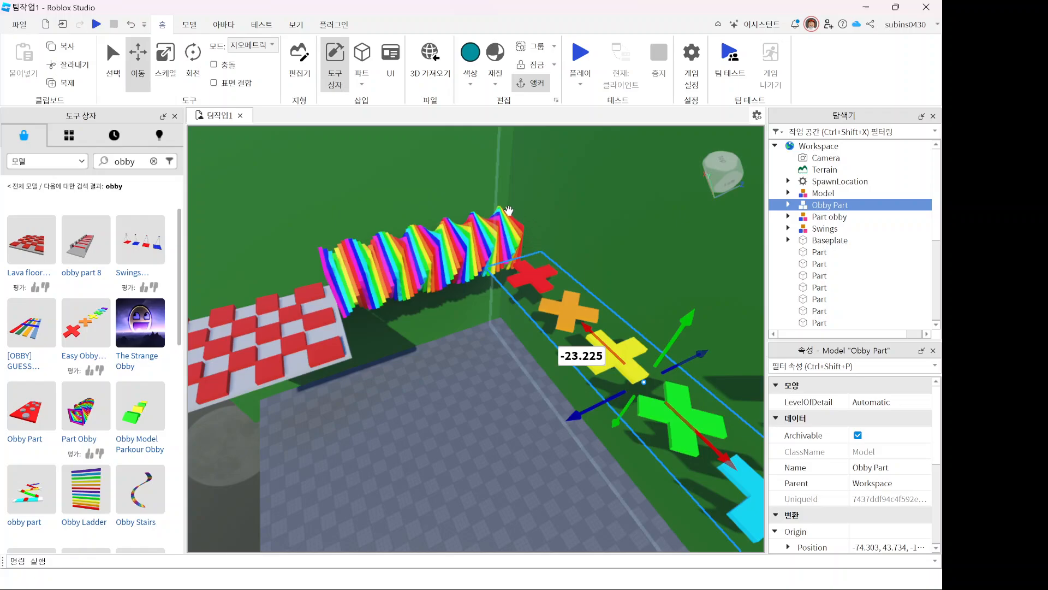
pyautogui.click(456, 255)
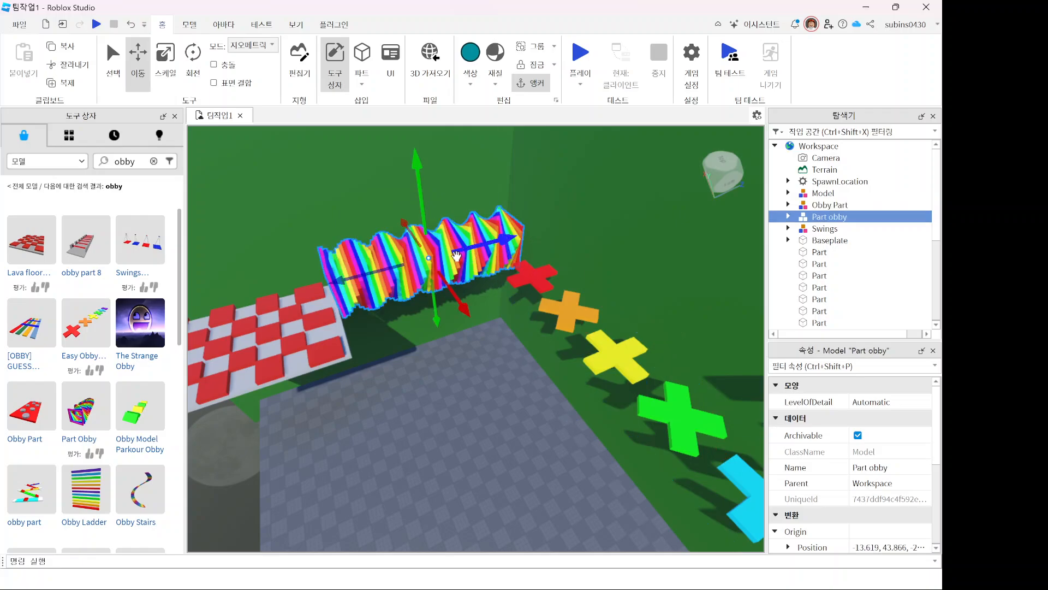
pyautogui.hotkey('ctrl', '3')
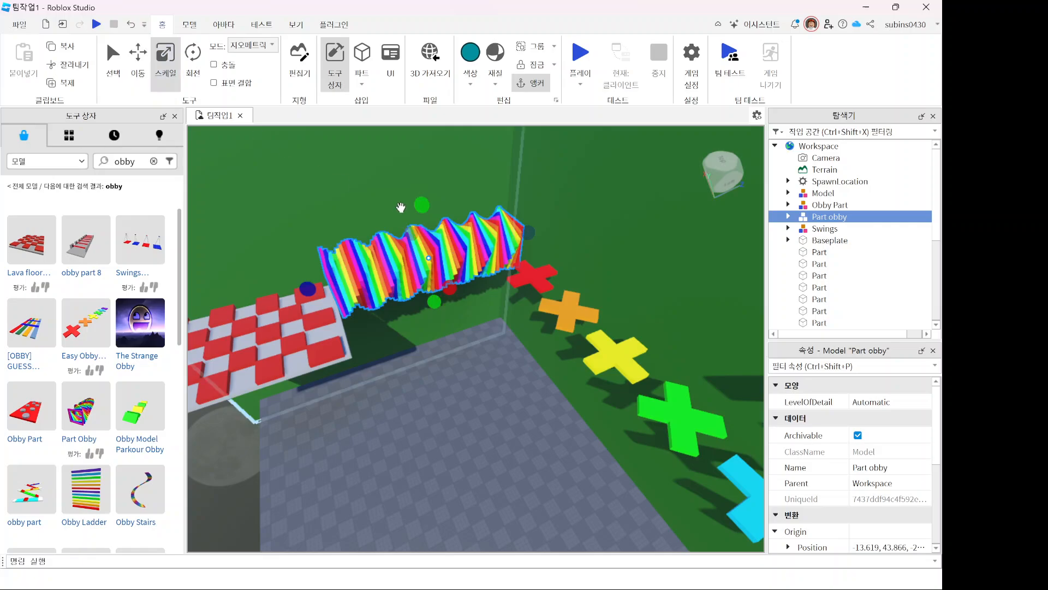
pyautogui.moveTo(535, 235); pyautogui.dragTo(501, 237)
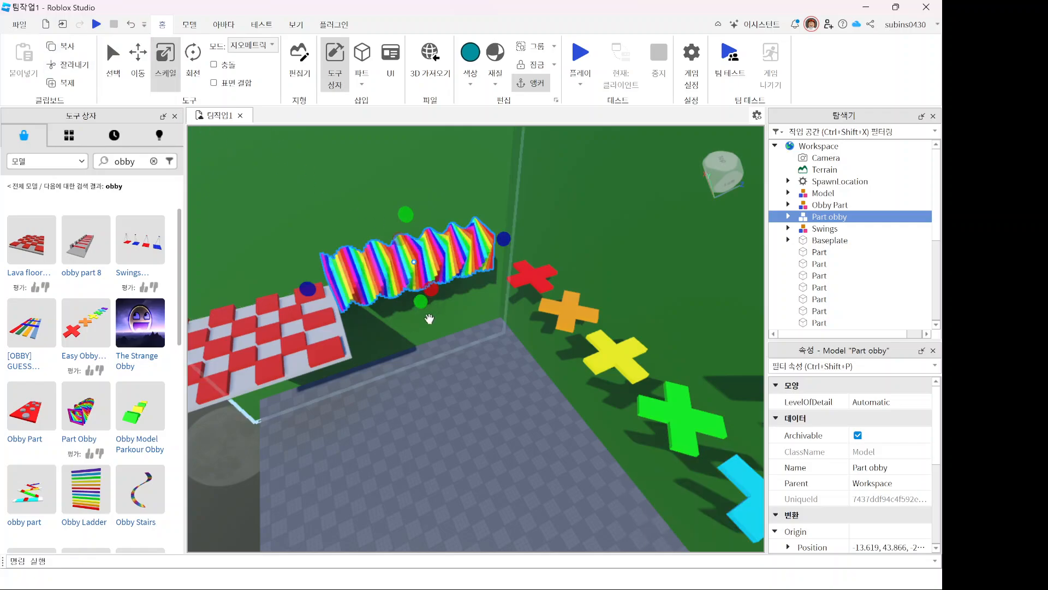
pyautogui.click(445, 407)
# Step: Save the place 팀작업1 to Roblox
pyautogui.moveTo(476, 412); pyautogui.dragTo(477, 412, button='right')
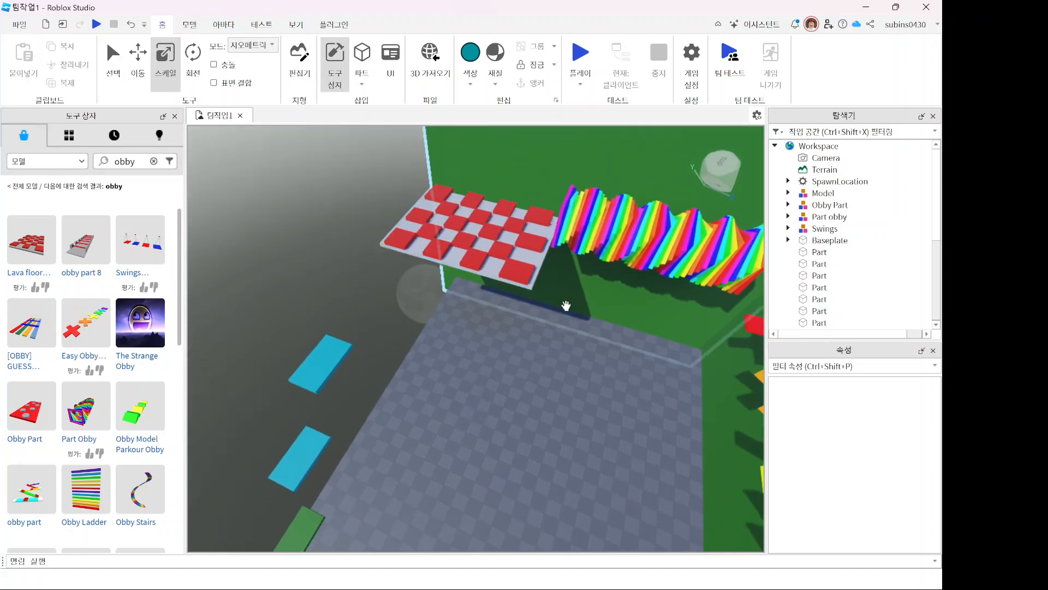
pyautogui.moveTo(550, 363); pyautogui.dragTo(550, 363, button='right')
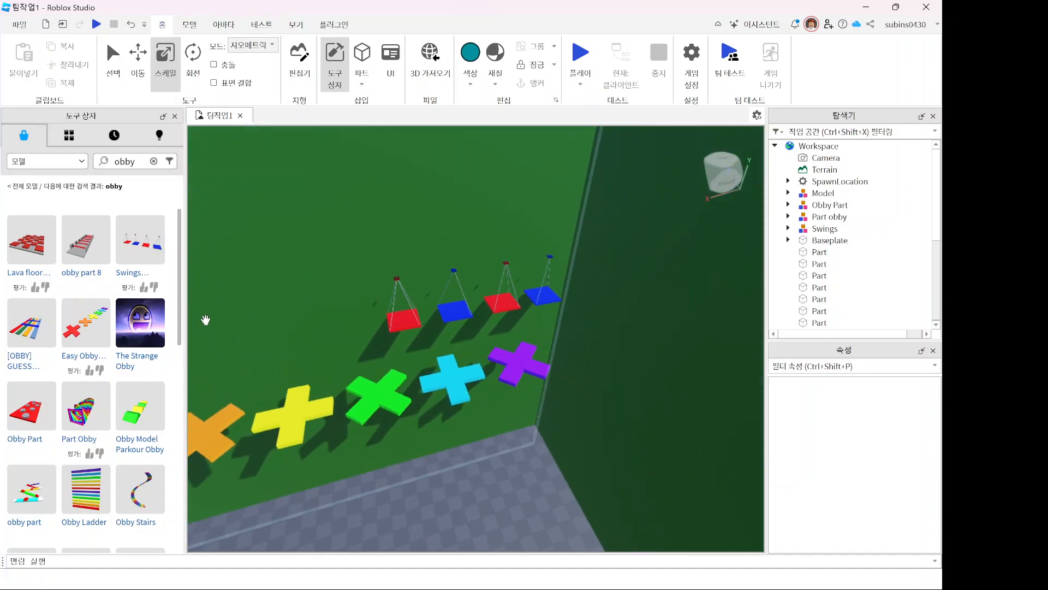
pyautogui.moveTo(531, 293); pyautogui.dragTo(531, 293, button='right')
pyautogui.scroll(-8, 483, 264)
pyautogui.moveTo(480, 263); pyautogui.dragTo(468, 416, button='right')
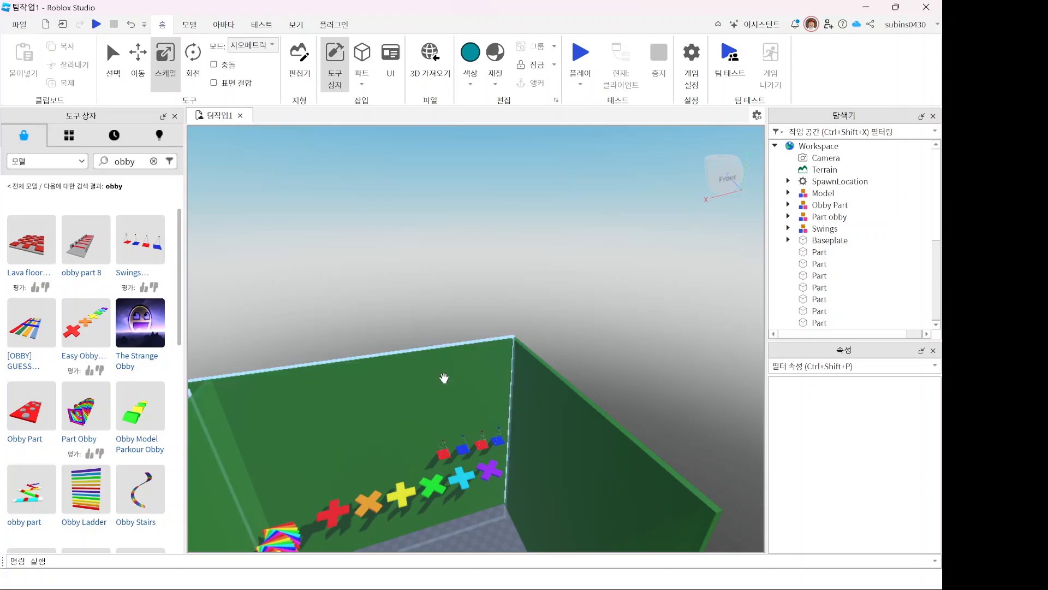
pyautogui.click(17, 24)
pyautogui.click(33, 106)
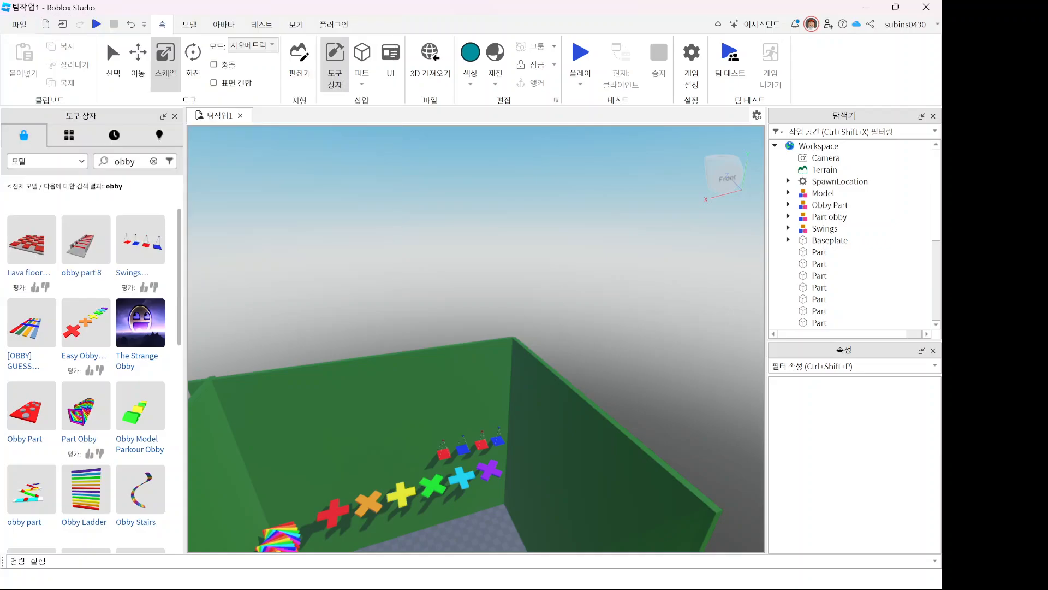
# Step: Open the game settings on the basic information page and move the dialog aside
pyautogui.click(19, 24)
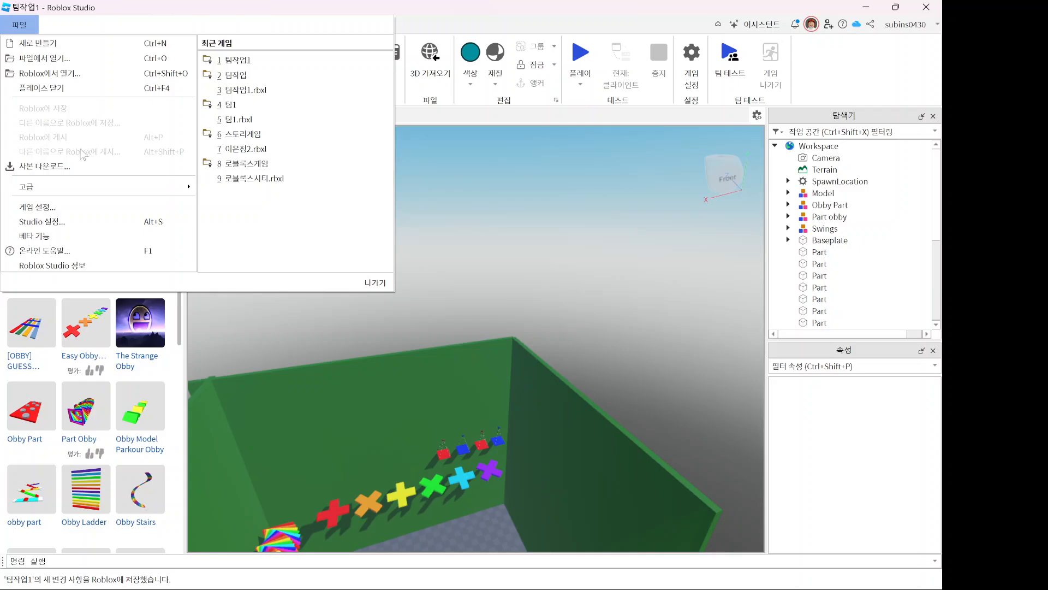
pyautogui.click(441, 14)
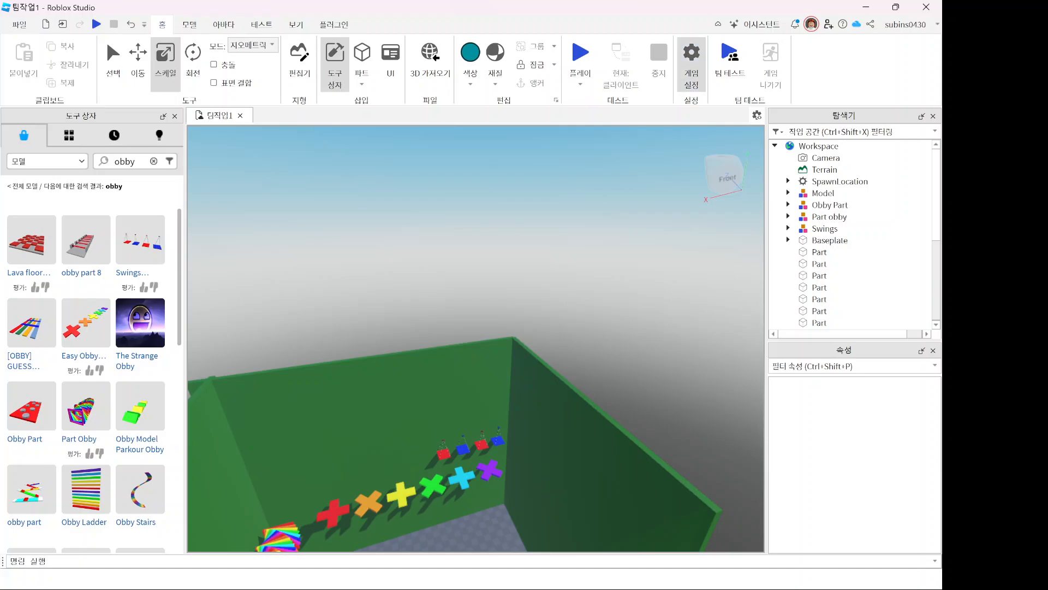
pyautogui.click(694, 60)
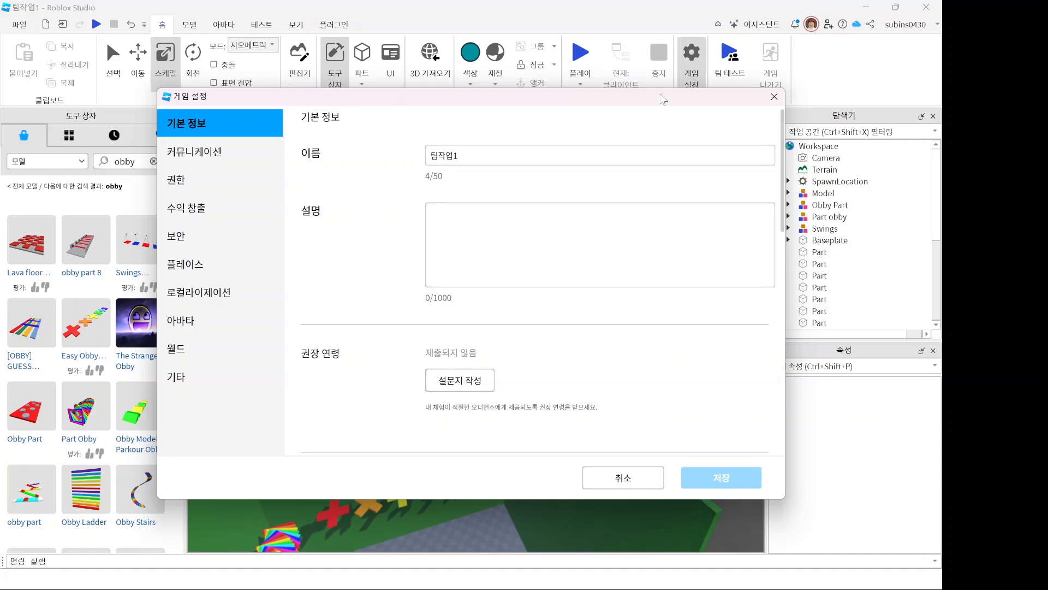
pyautogui.moveTo(615, 103); pyautogui.dragTo(583, 128)
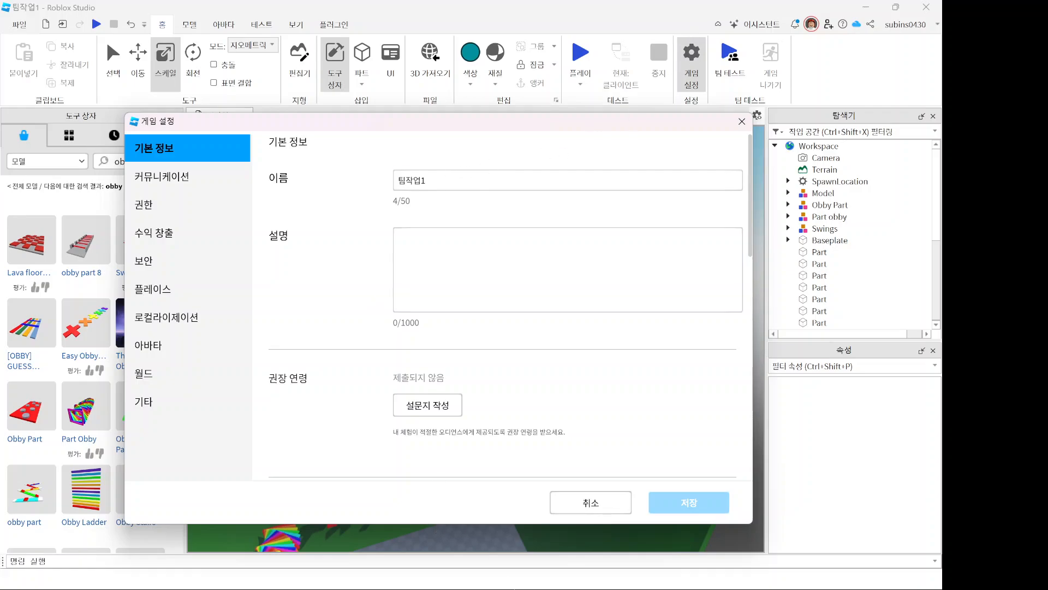
# Step: Switch to Chrome to look over the experiences on the Roblox profile's creations page, and return to Roblox Studio to close the game settings
pyautogui.moveTo(536, 582)
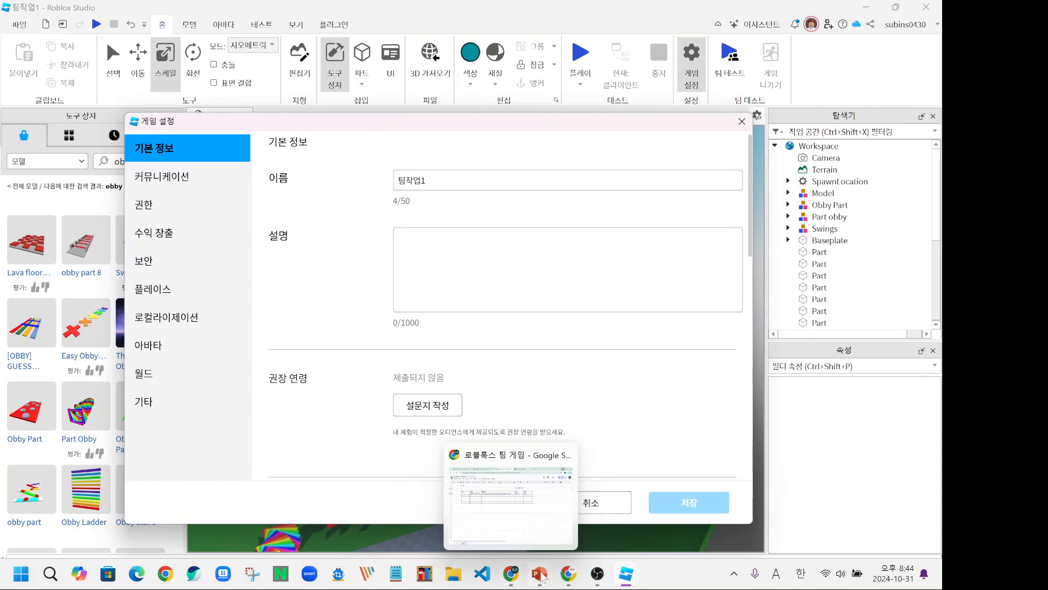
pyautogui.moveTo(568, 577)
pyautogui.click(540, 493)
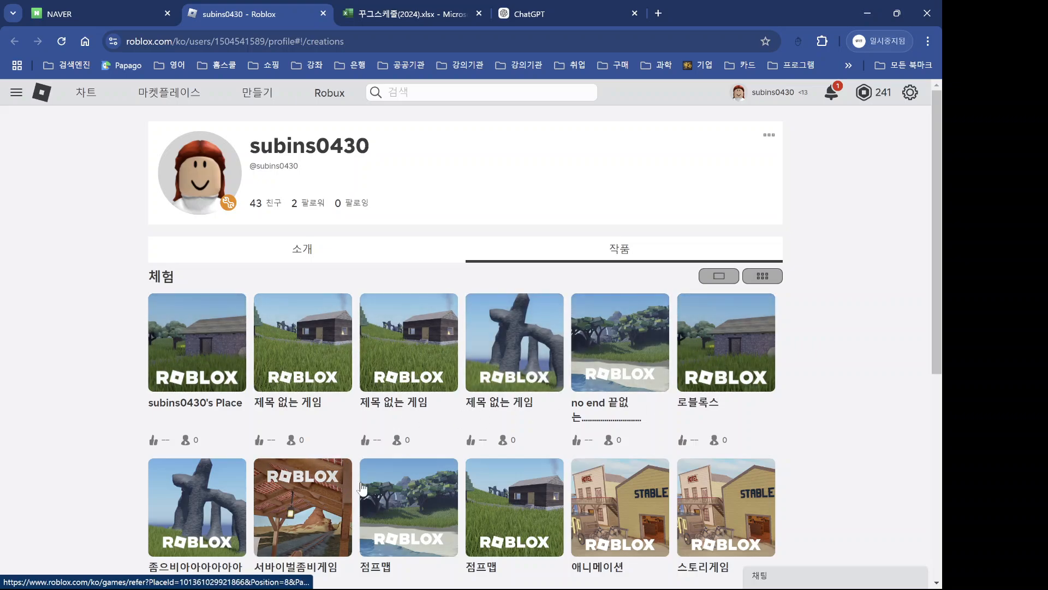
pyautogui.scroll(-3, 615, 366)
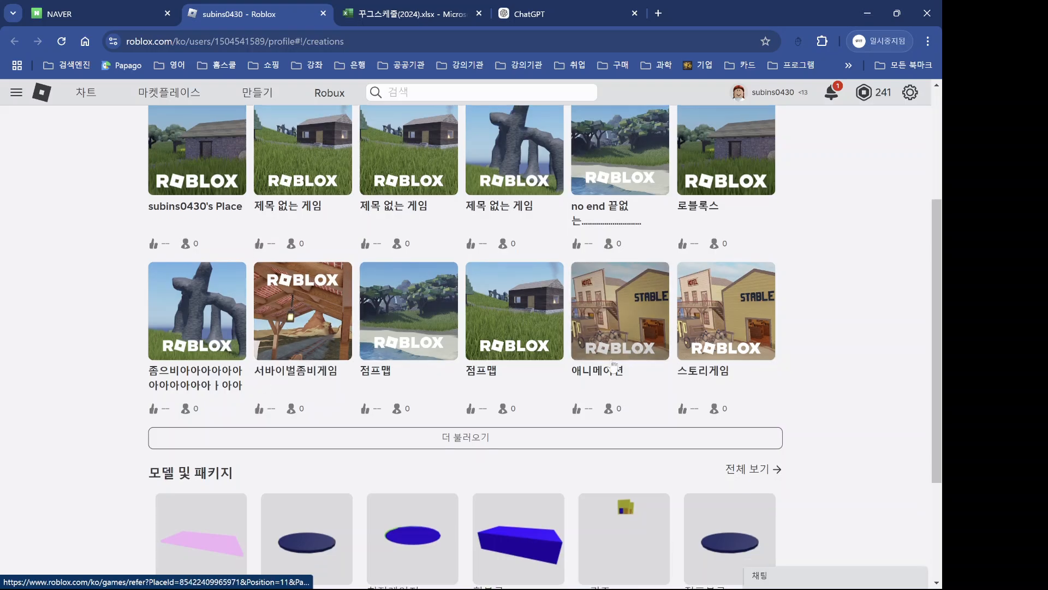
pyautogui.click(866, 14)
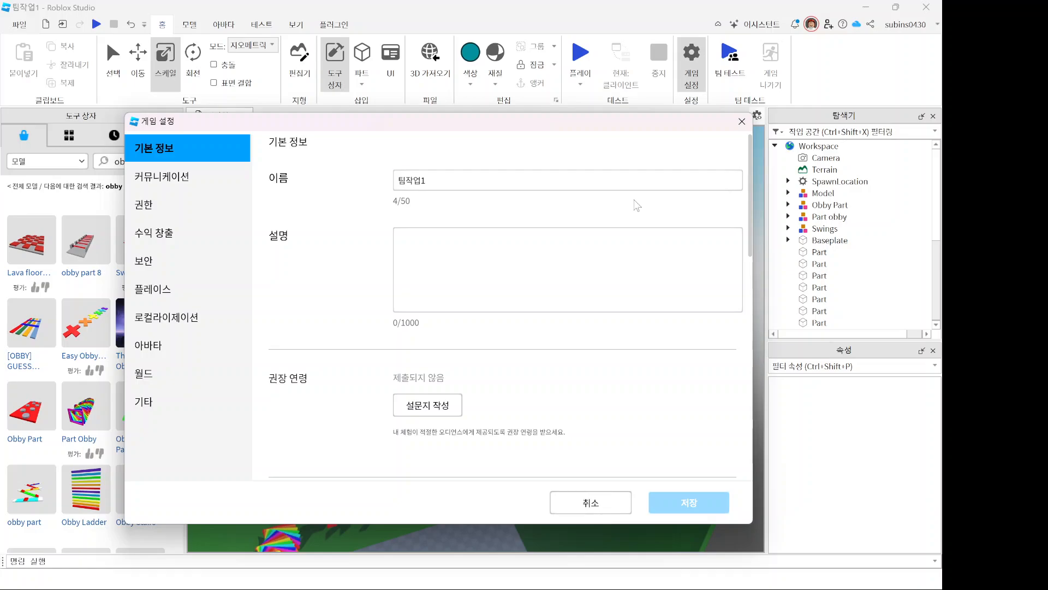
pyautogui.click(741, 122)
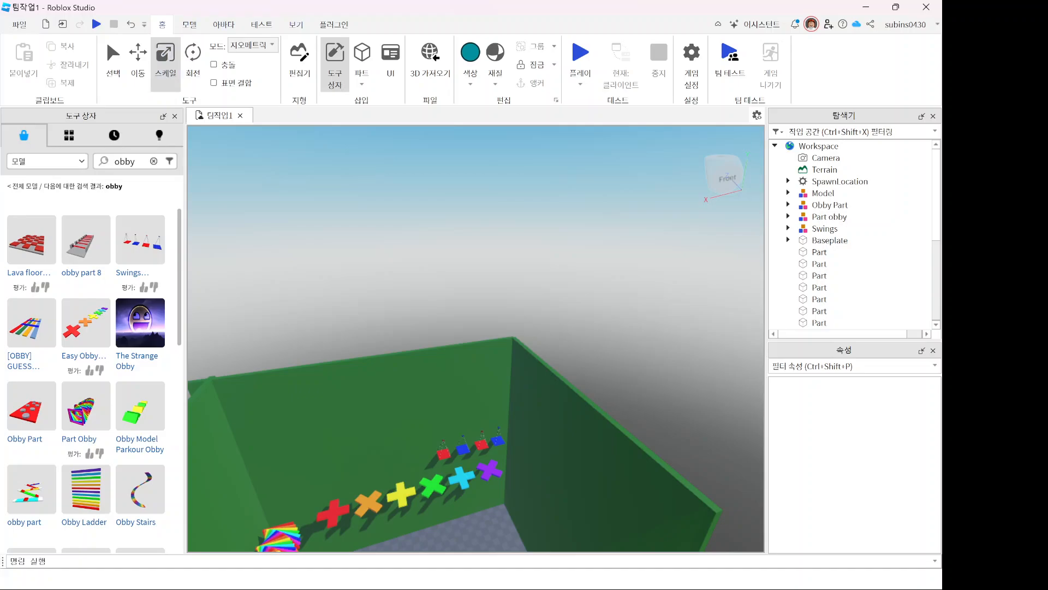
pyautogui.click(262, 24)
pyautogui.click(223, 25)
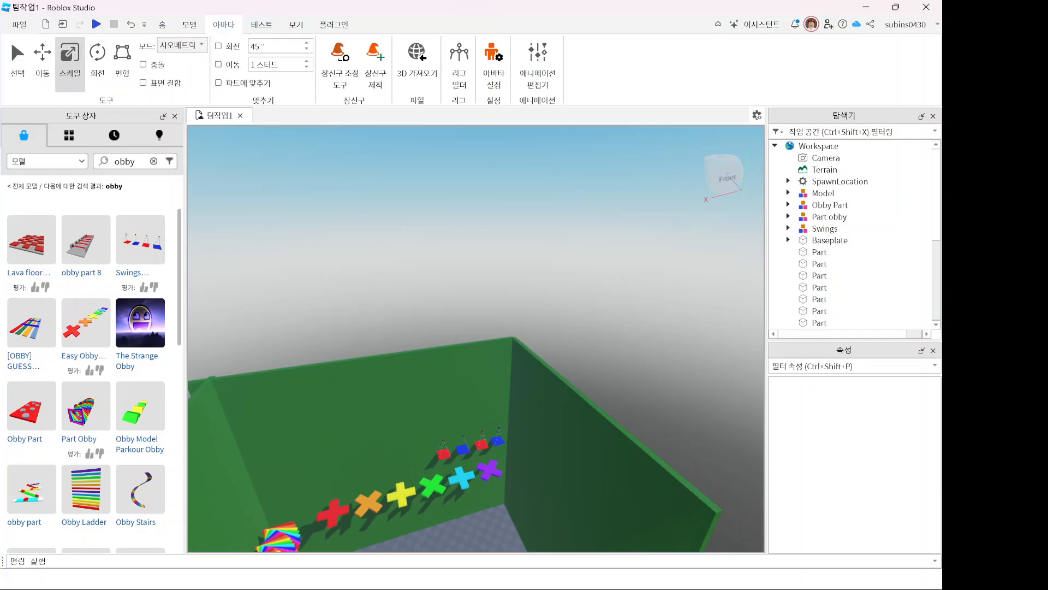
pyautogui.click(162, 25)
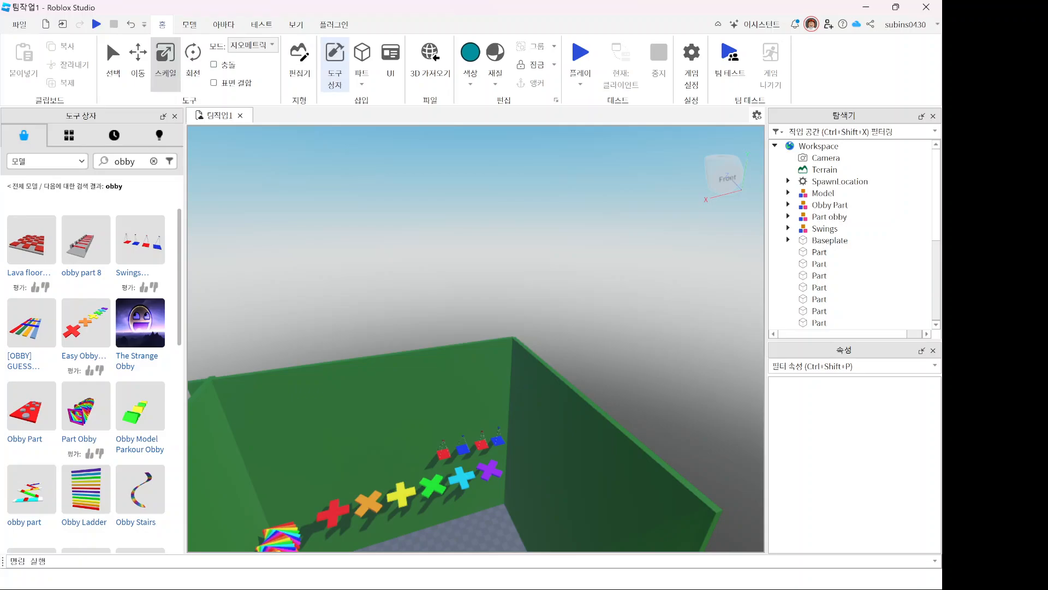
pyautogui.click(189, 25)
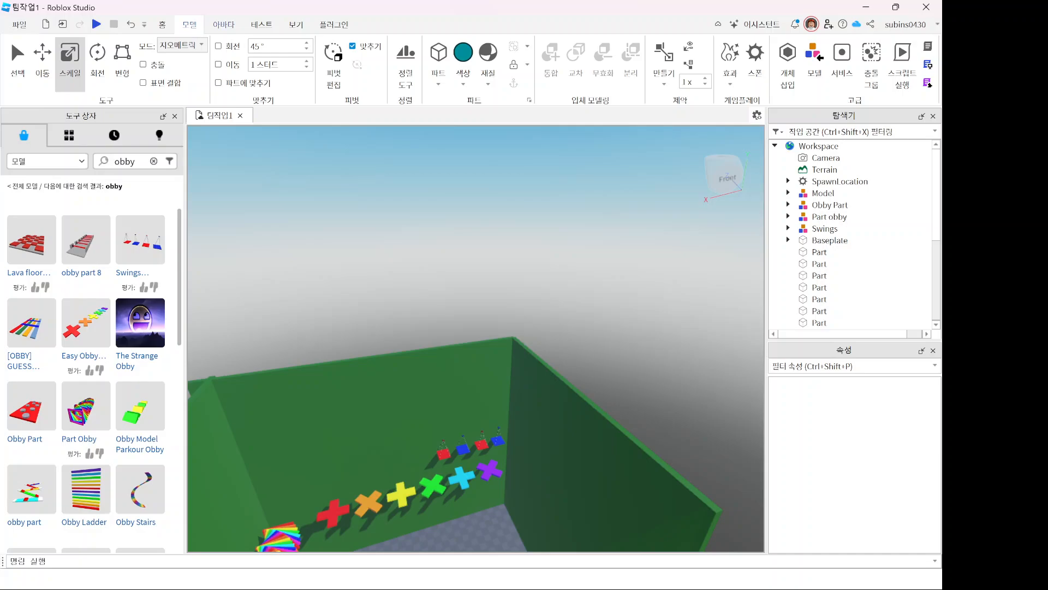
pyautogui.click(261, 25)
pyautogui.click(296, 25)
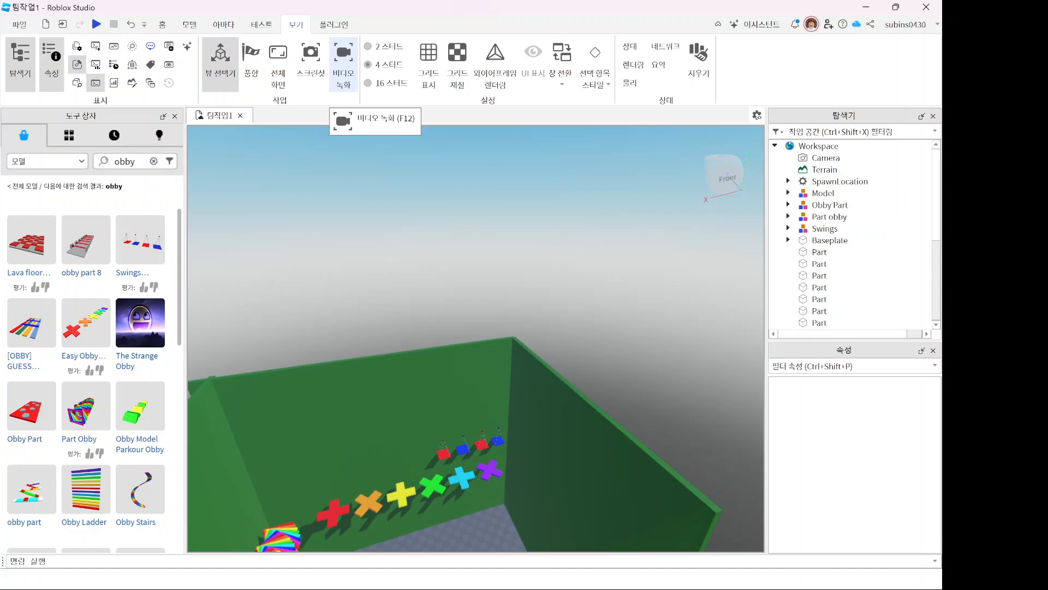
# Step: Try selecting RobloxScreenShot20241031_195707727.png from the Roblox pictures folder as the game icon in the game settings
pyautogui.click(162, 24)
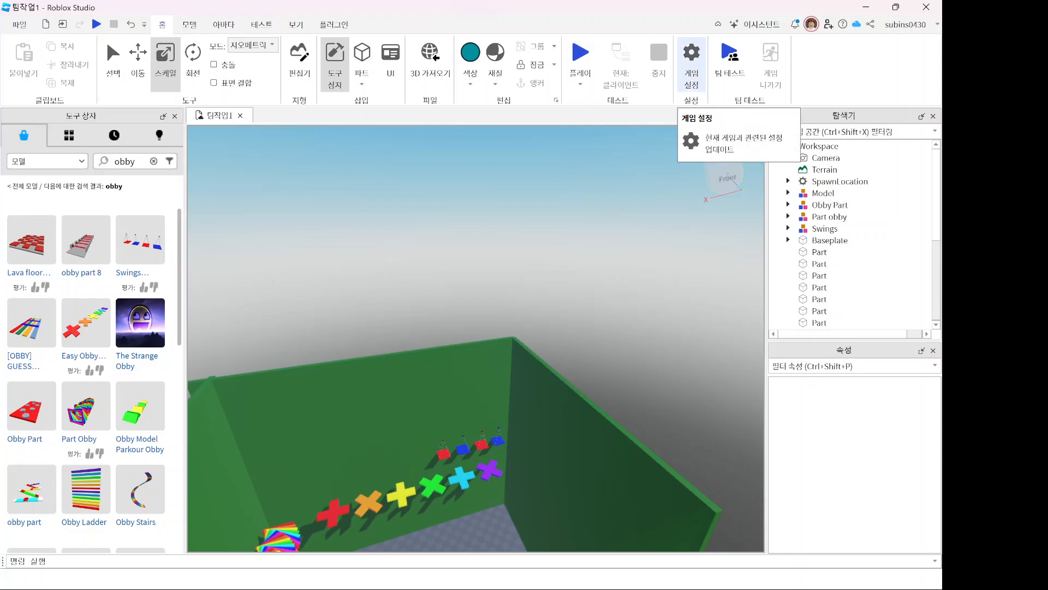
pyautogui.click(691, 60)
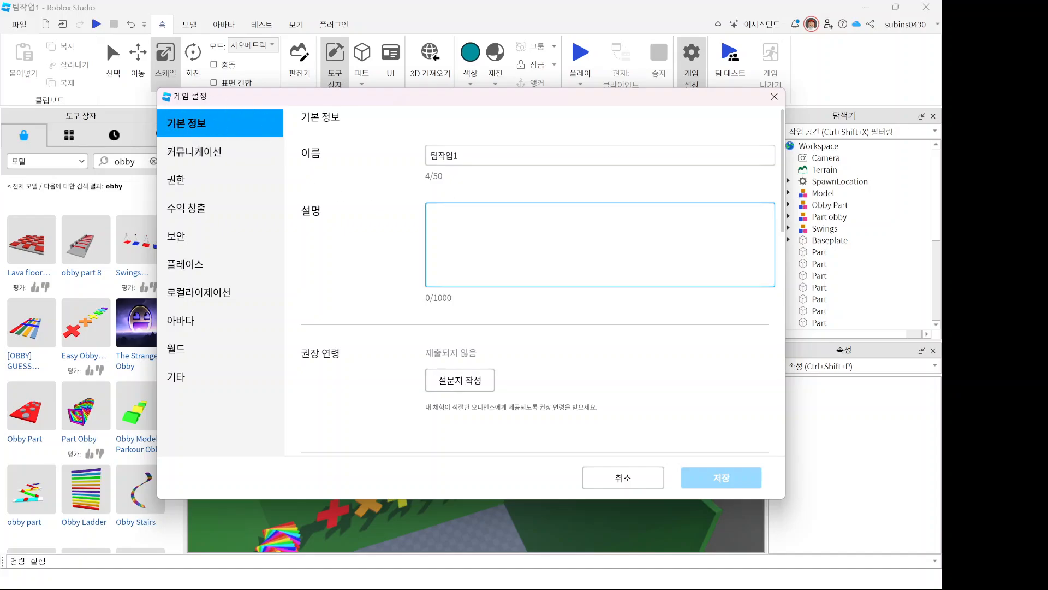
pyautogui.scroll(-6, 457, 202)
pyautogui.scroll(3, 528, 285)
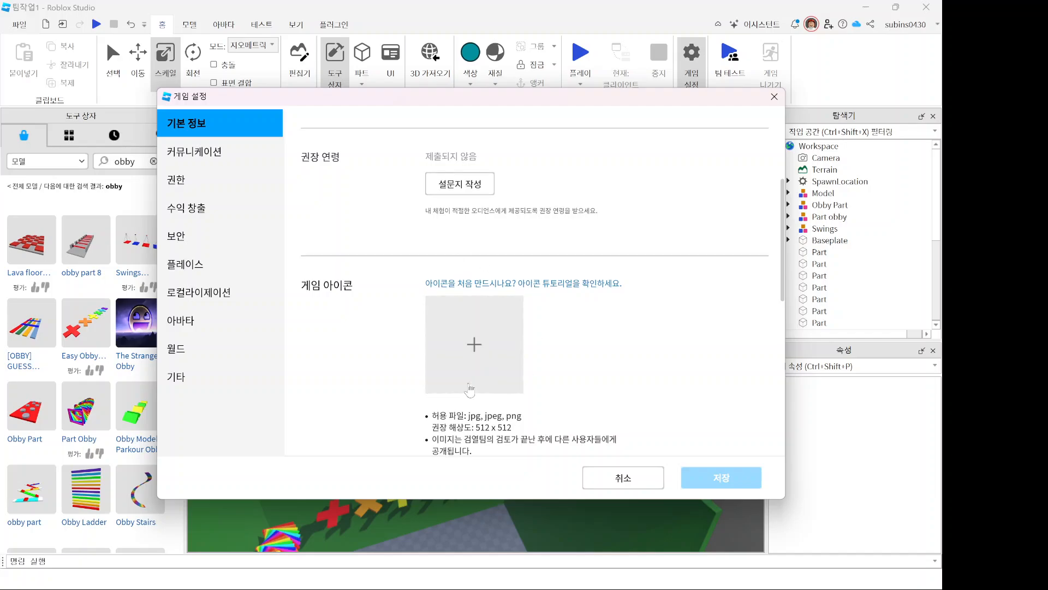
pyautogui.click(477, 349)
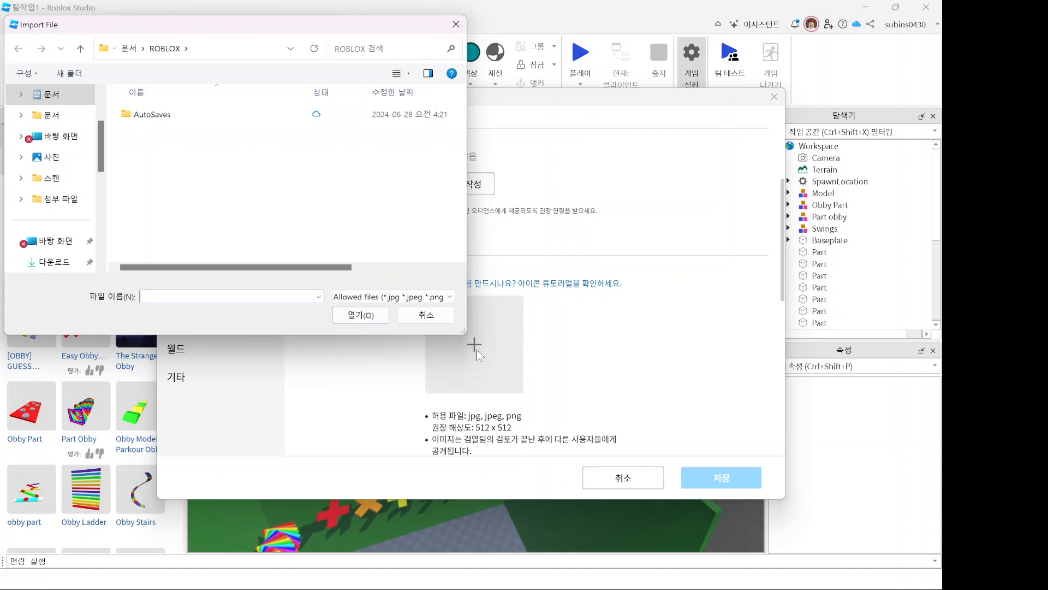
pyautogui.click(52, 158)
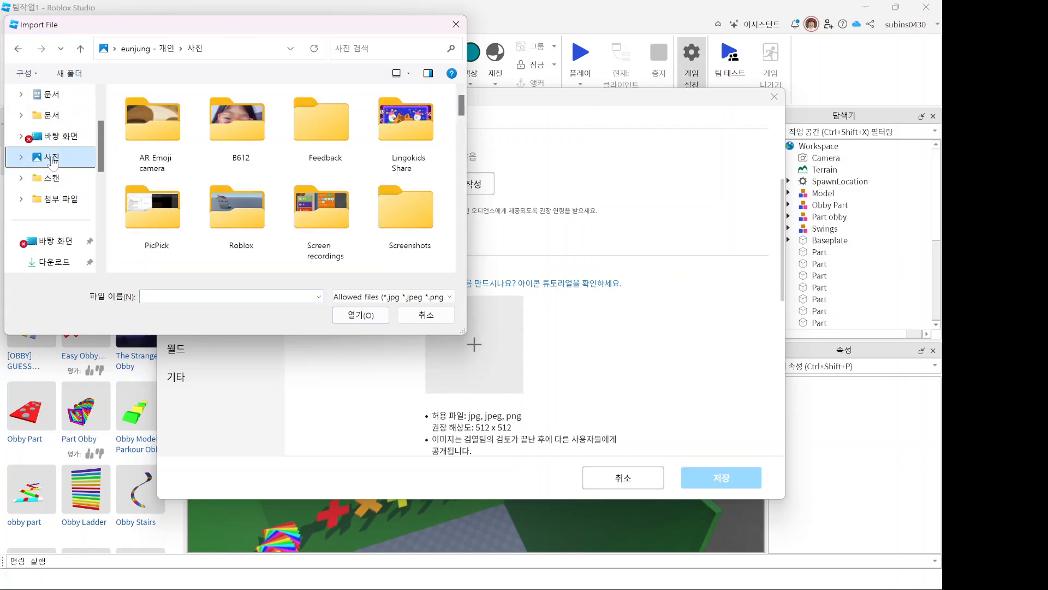
pyautogui.doubleClick(234, 216)
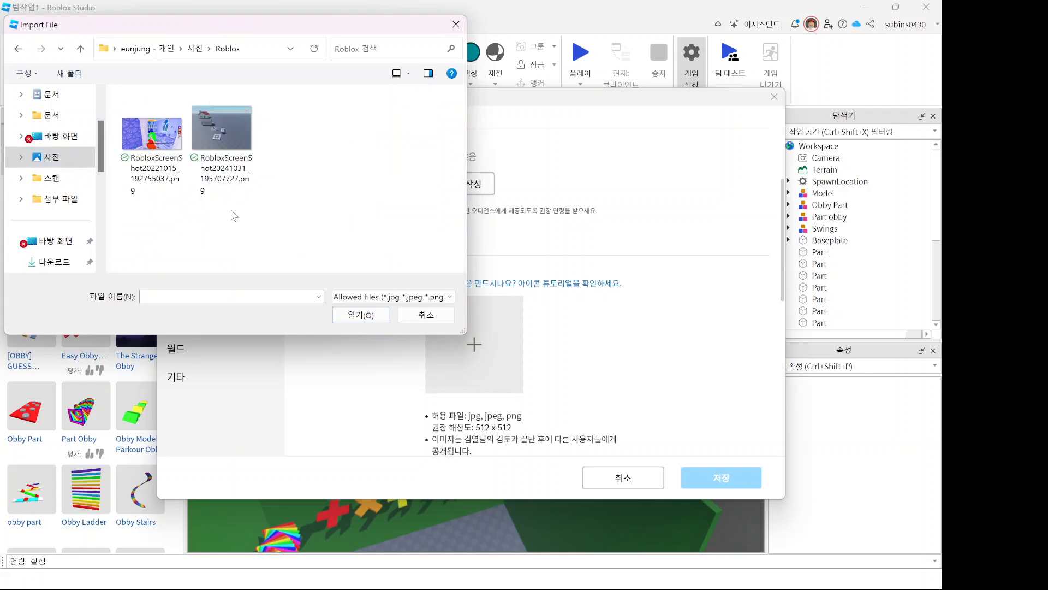
pyautogui.click(219, 134)
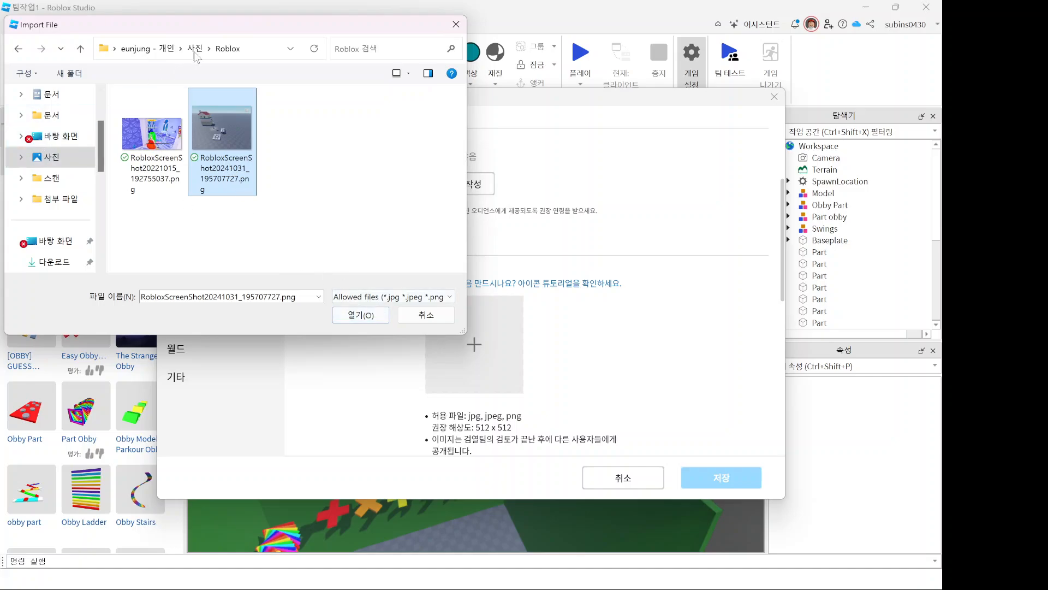
pyautogui.moveTo(205, 24); pyautogui.dragTo(241, 62)
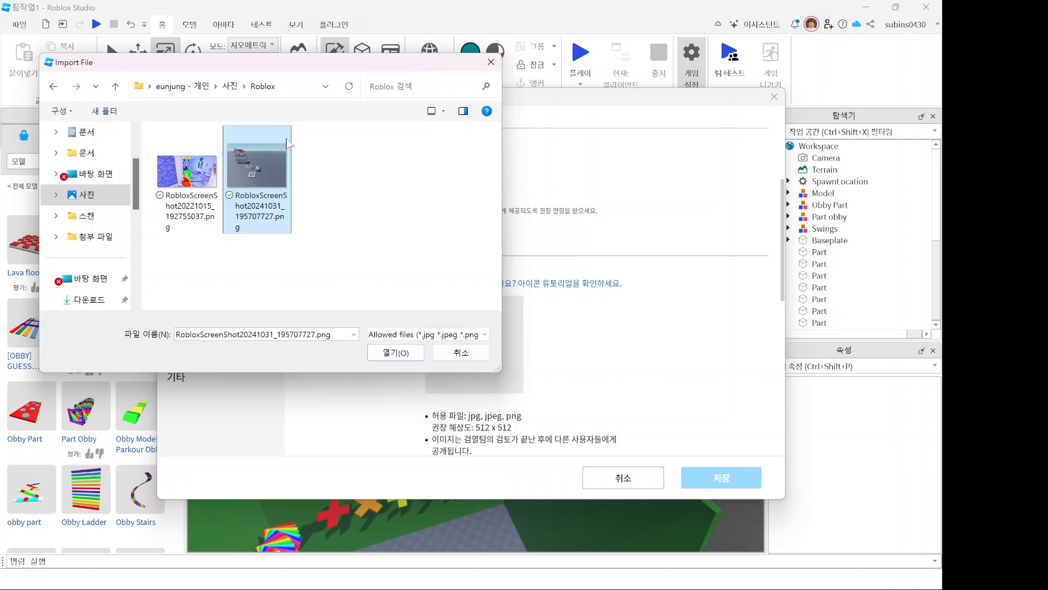
pyautogui.click(447, 356)
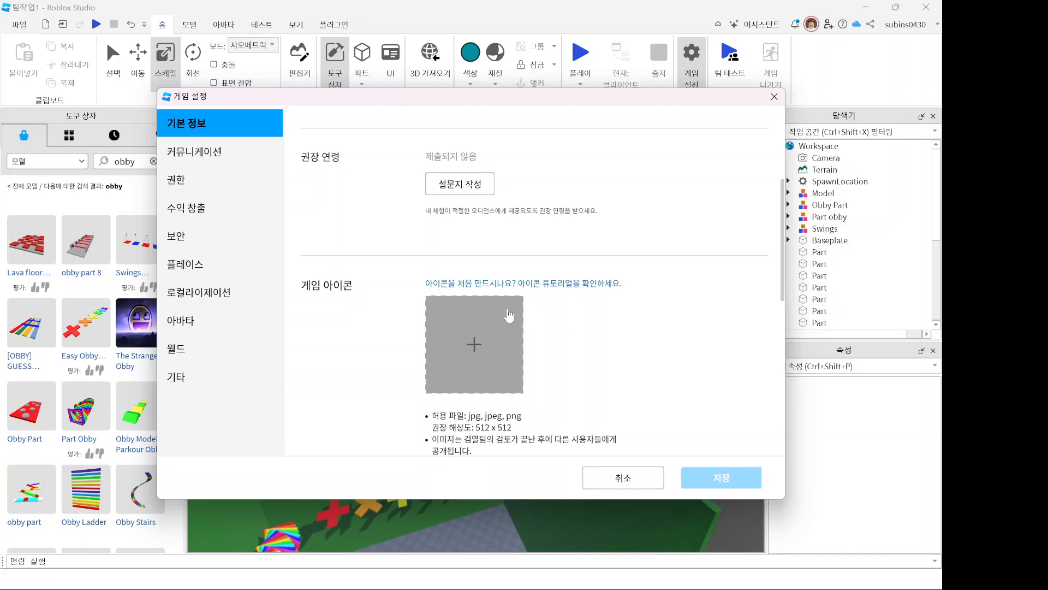
# Step: Examine the image requirements for the game icon and for screenshots and videos in the basic game information
pyautogui.scroll(-2, 508, 309)
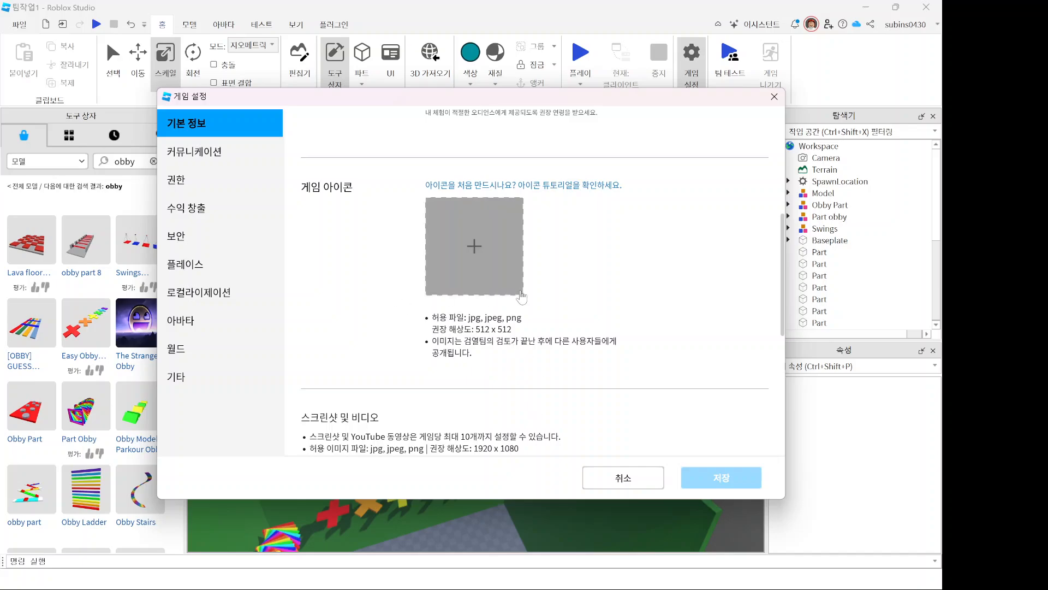
pyautogui.scroll(-5, 491, 284)
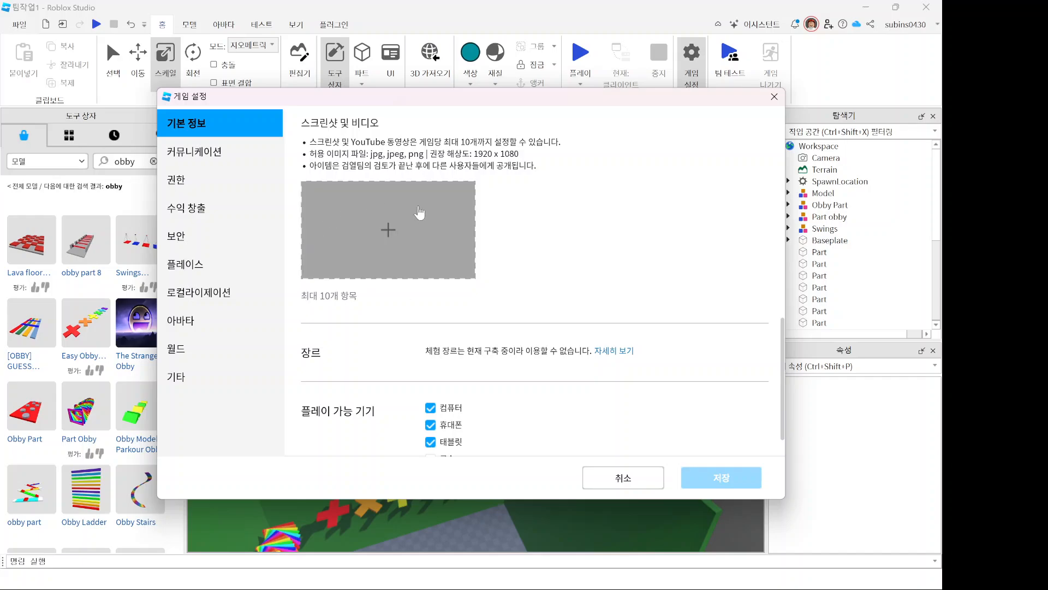
pyautogui.scroll(5, 423, 219)
pyautogui.scroll(-1, 415, 246)
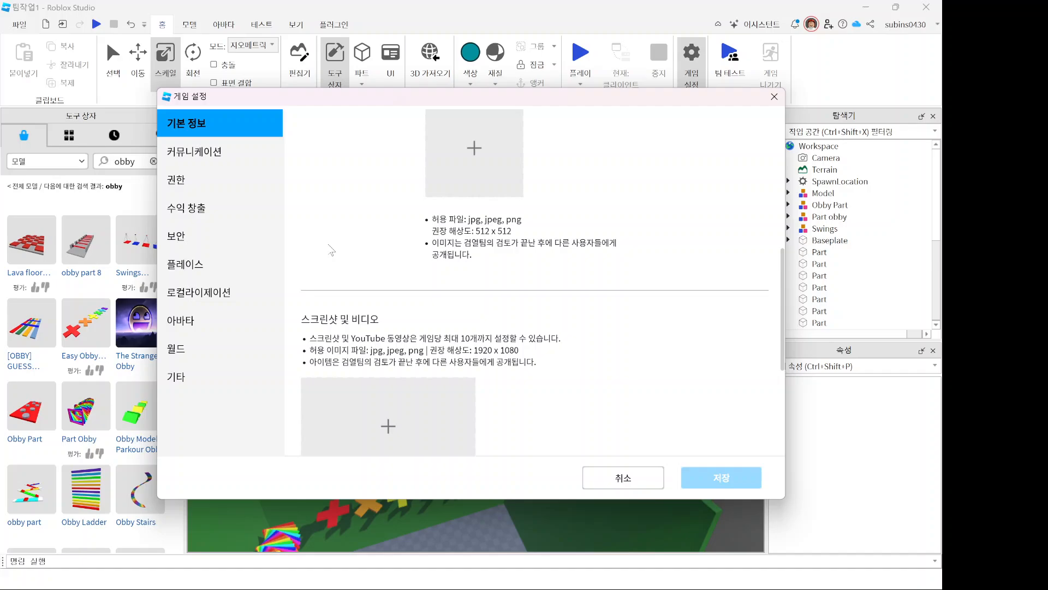
# Step: Review the maximum players, server fill and copying options in the 팀작업1 place configuration, and leave the game settings without saving
pyautogui.click(202, 265)
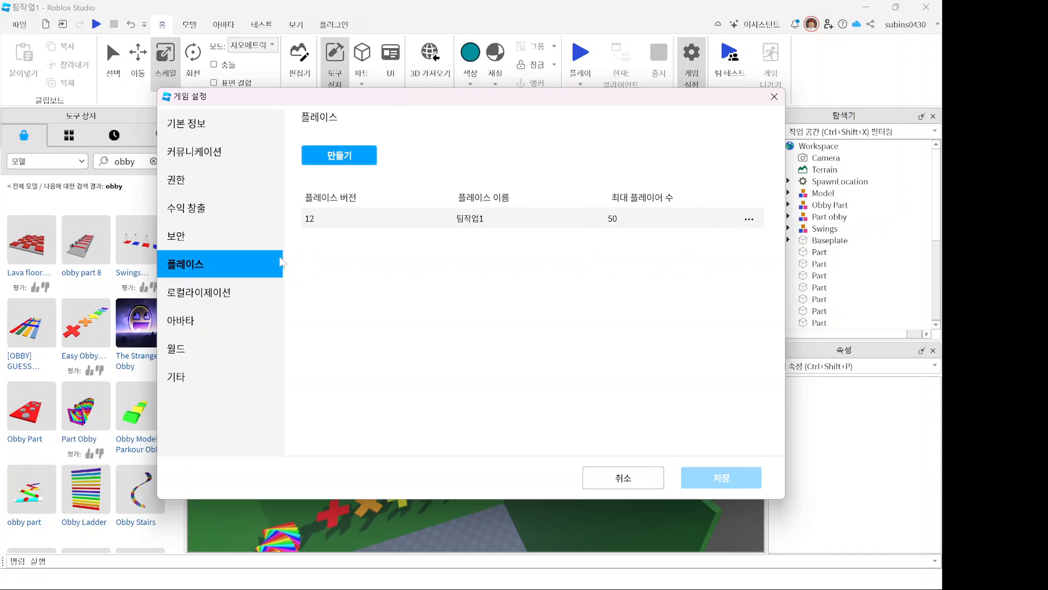
pyautogui.click(749, 219)
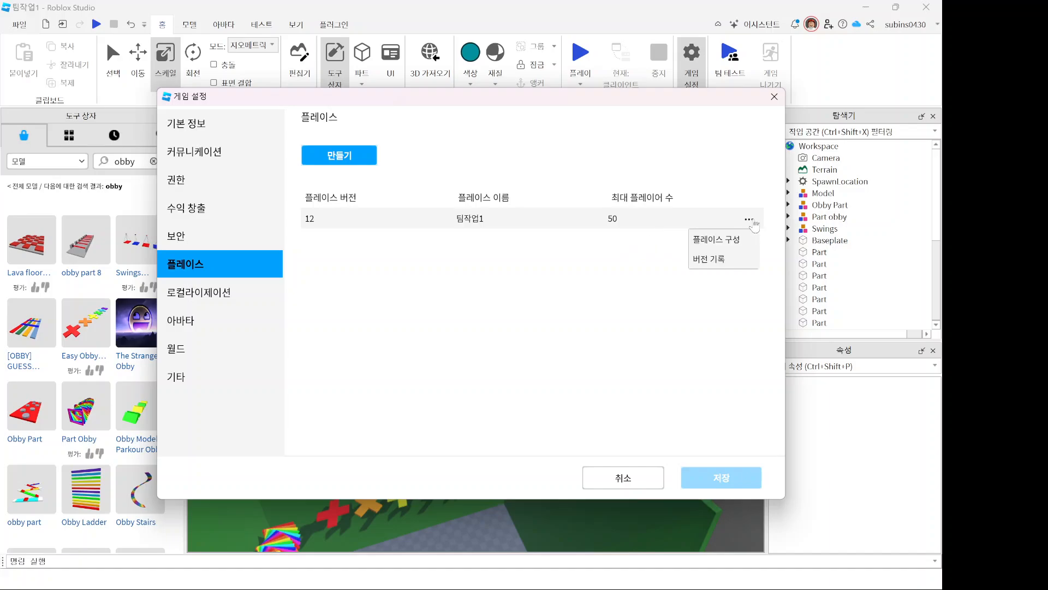
pyautogui.click(711, 241)
pyautogui.click(483, 250)
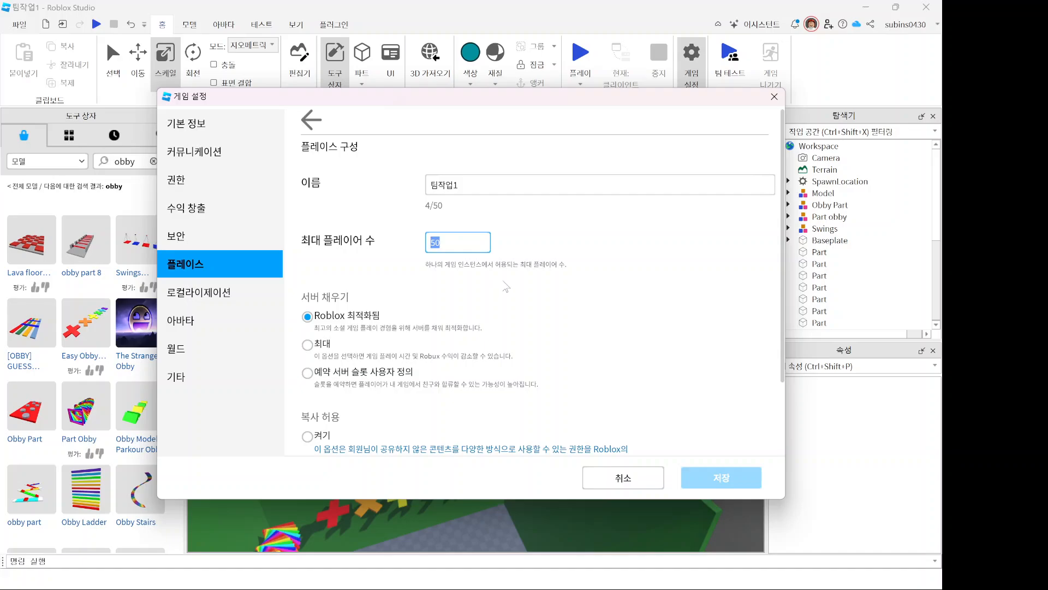
pyautogui.scroll(-3, 573, 282)
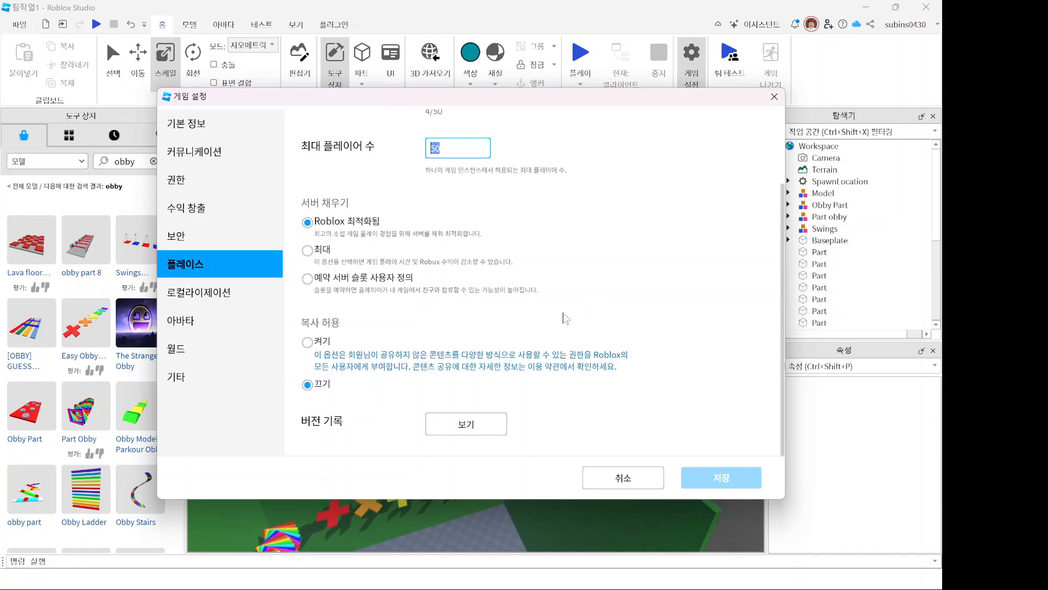
pyautogui.click(637, 478)
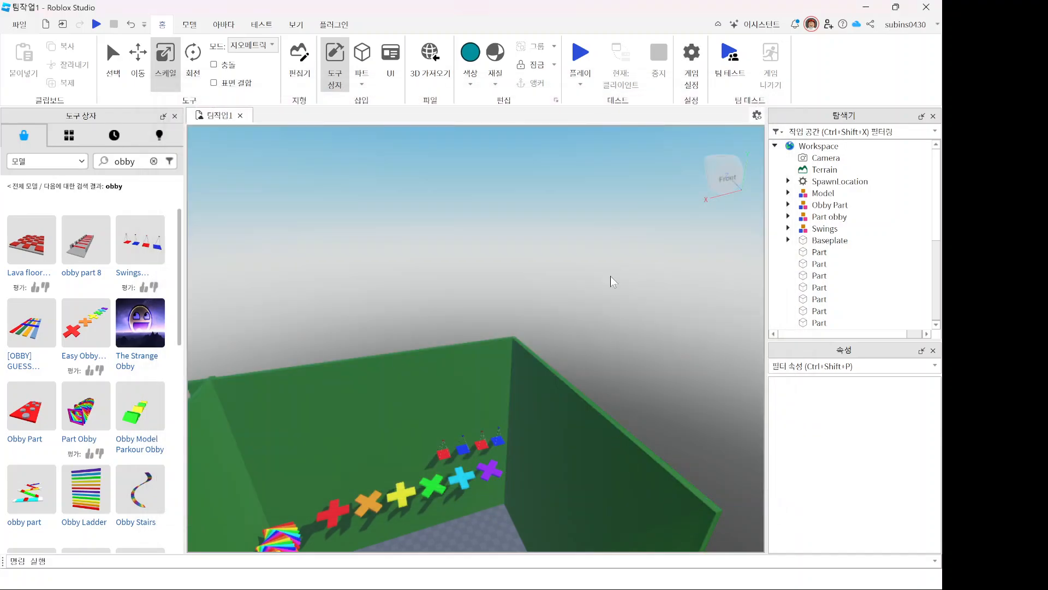
pyautogui.moveTo(565, 215); pyautogui.dragTo(565, 216, button='right')
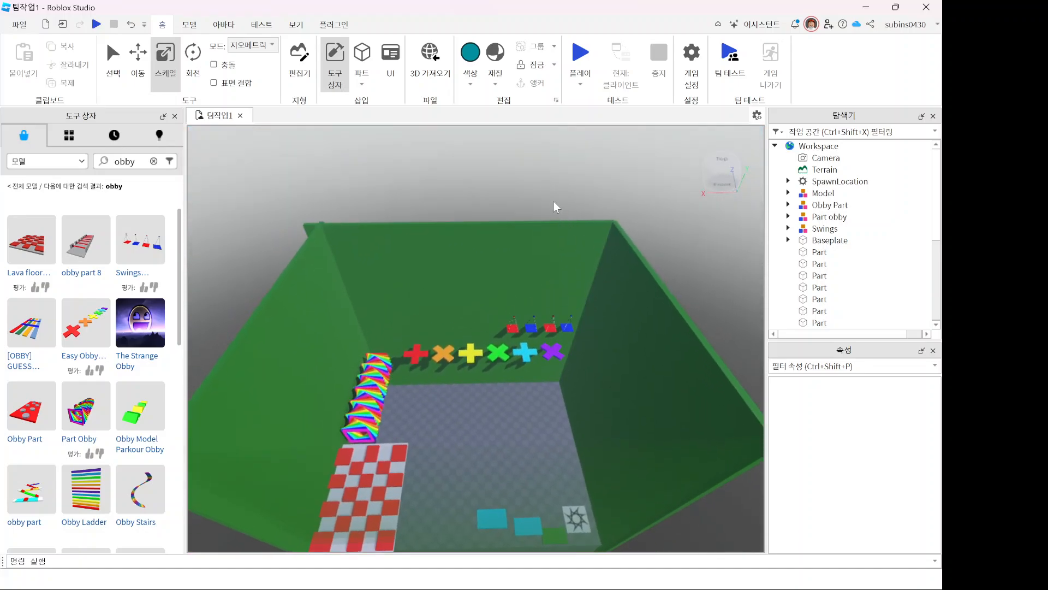